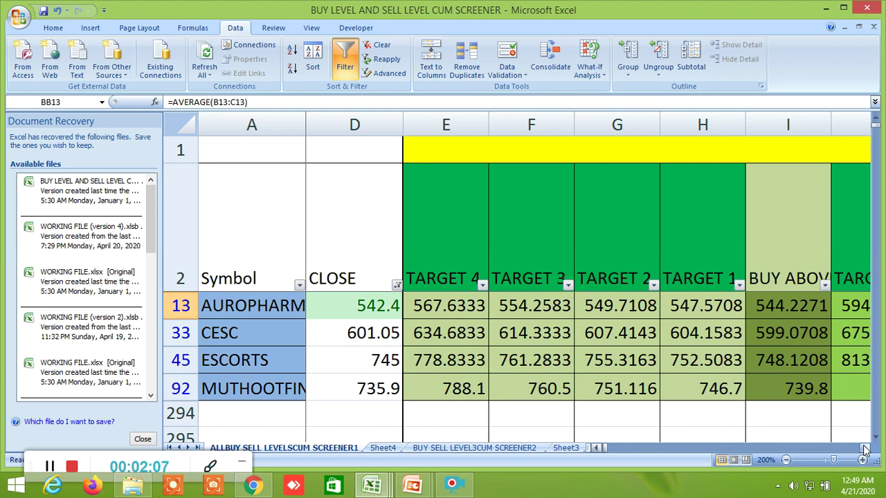
- Review the Buy Above and Target 1 to Target 8 columns on the buy side of BUY LEVEL AND SELL LEVELS 1
left_click(863, 448)
left_click(863, 448)
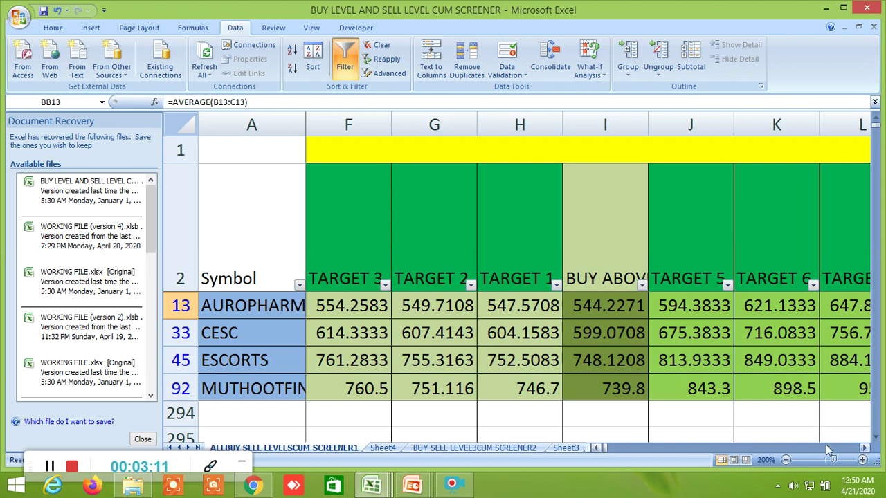
left_click(596, 449)
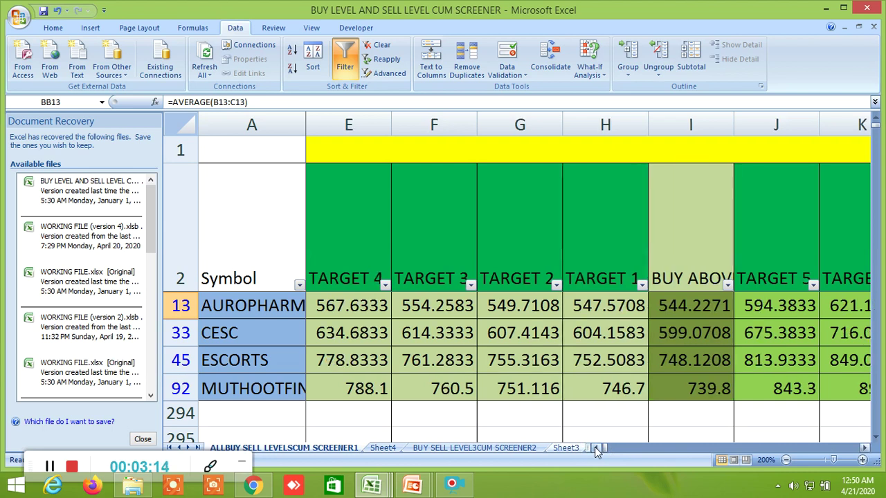
left_click(720, 150)
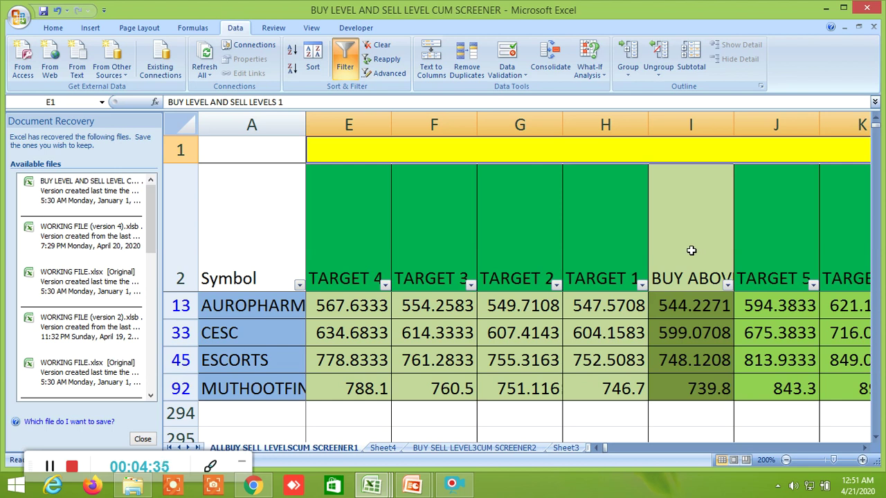
left_click(694, 240)
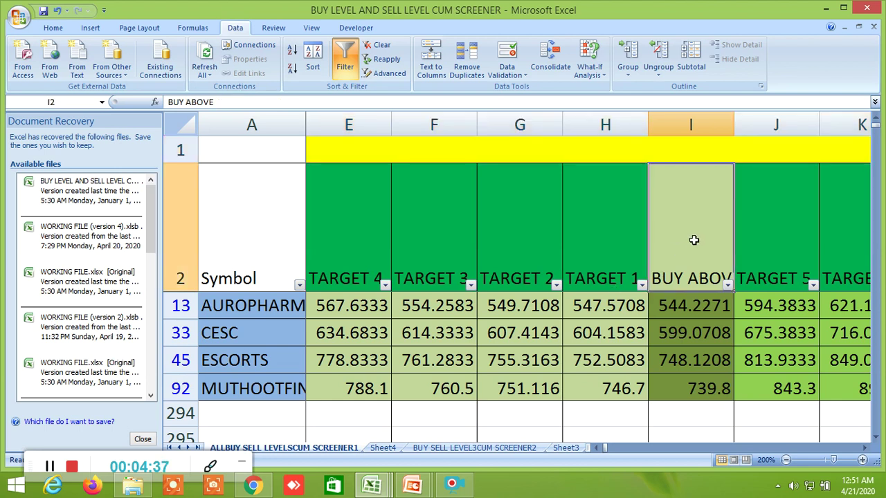
left_click(613, 247)
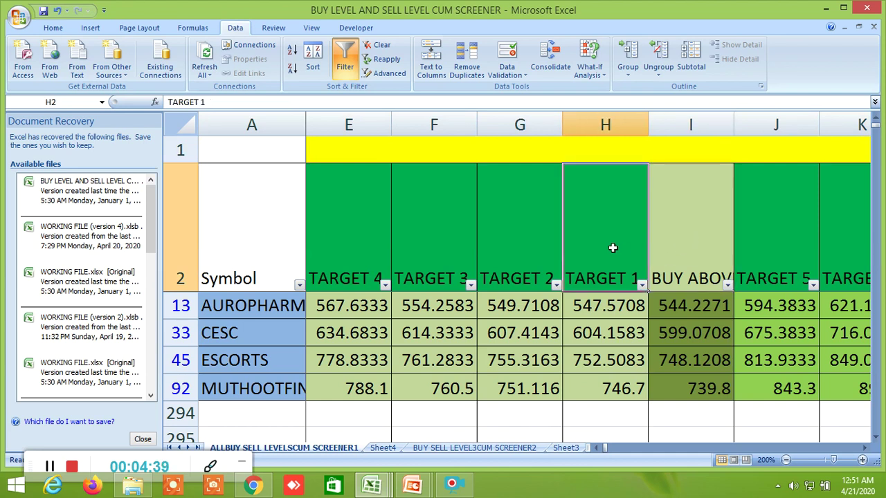
left_click(345, 237)
left_click(777, 236)
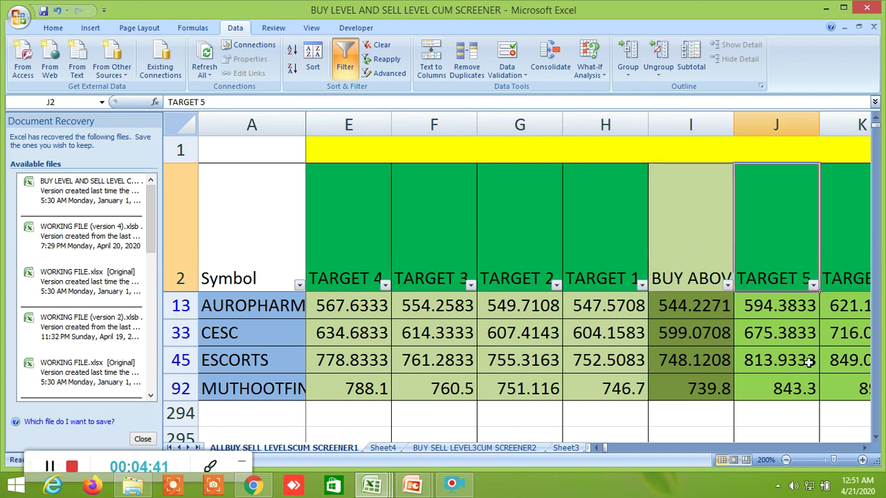
left_click(864, 449)
left_click(863, 448)
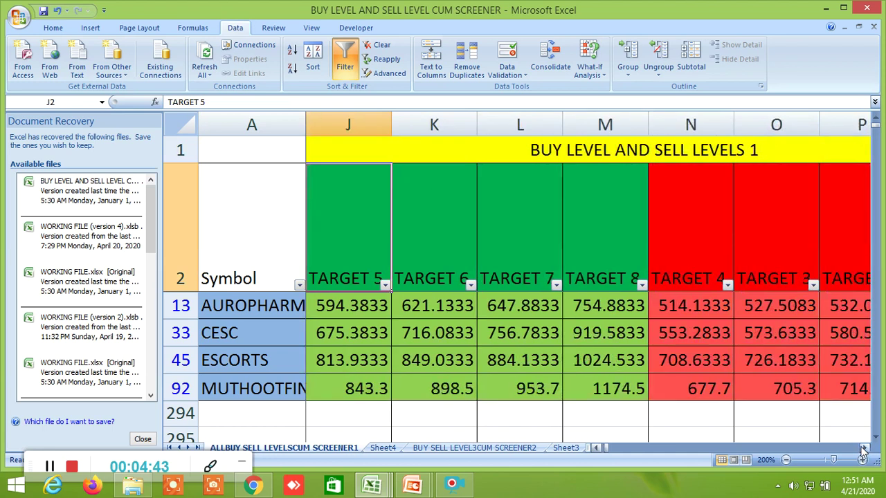
left_click(609, 248)
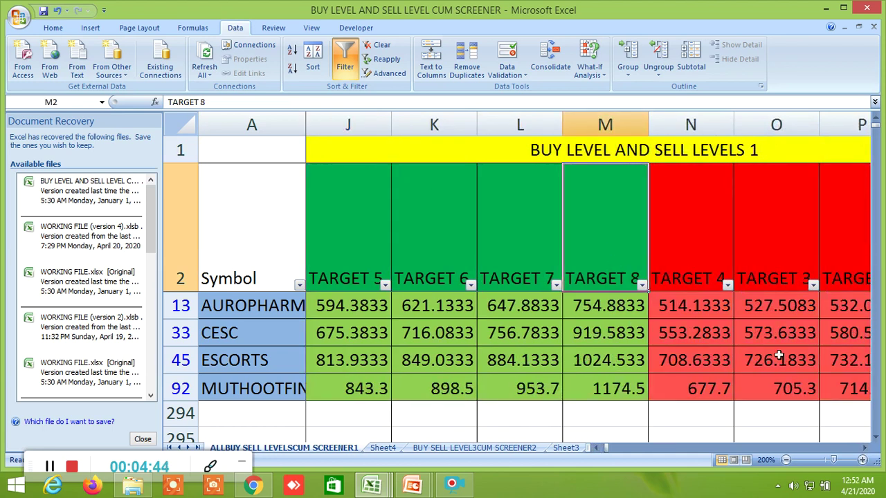
- Review the Sell Below and Target 1 to Target 8 columns on the sell side of BUY LEVEL AND SELL LEVELS 1
left_click(865, 449)
left_click(865, 448)
left_click(865, 448)
left_click(865, 449)
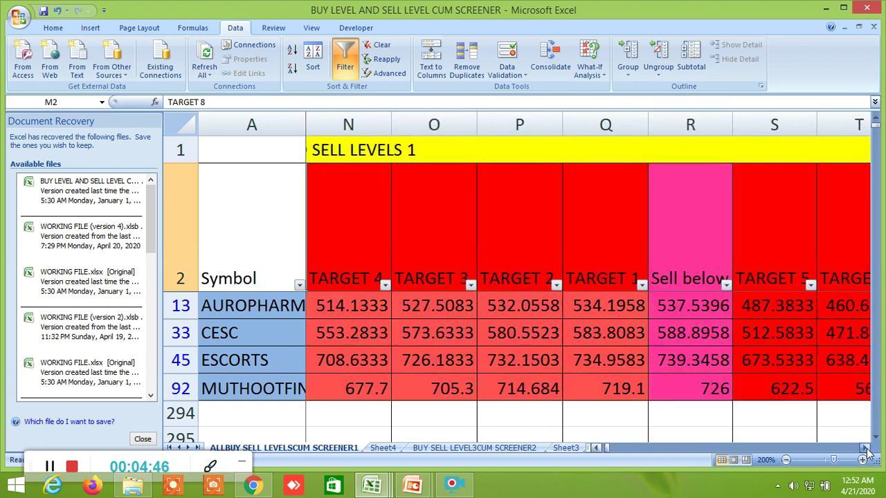
left_click(689, 254)
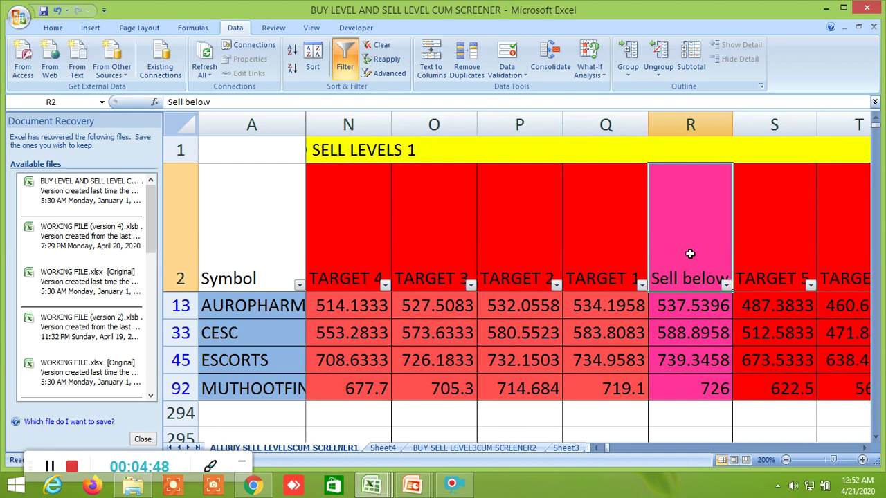
left_click(610, 235)
left_click(525, 235)
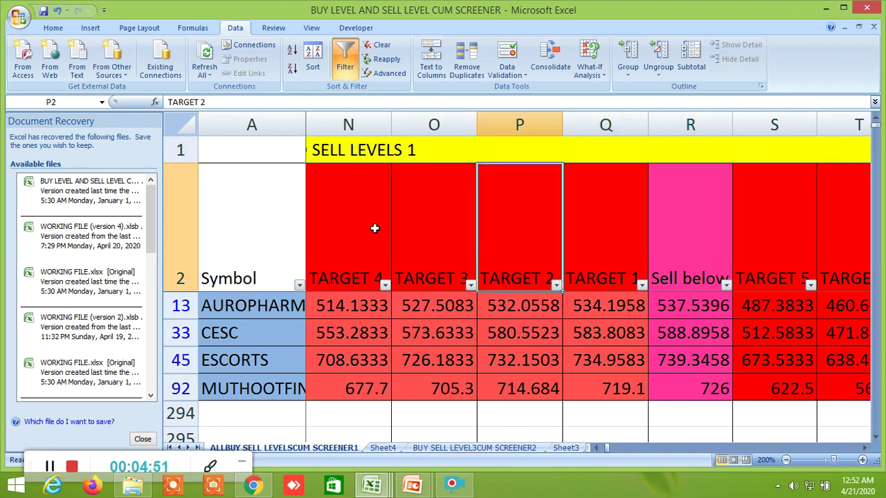
left_click(349, 225)
left_click(685, 239)
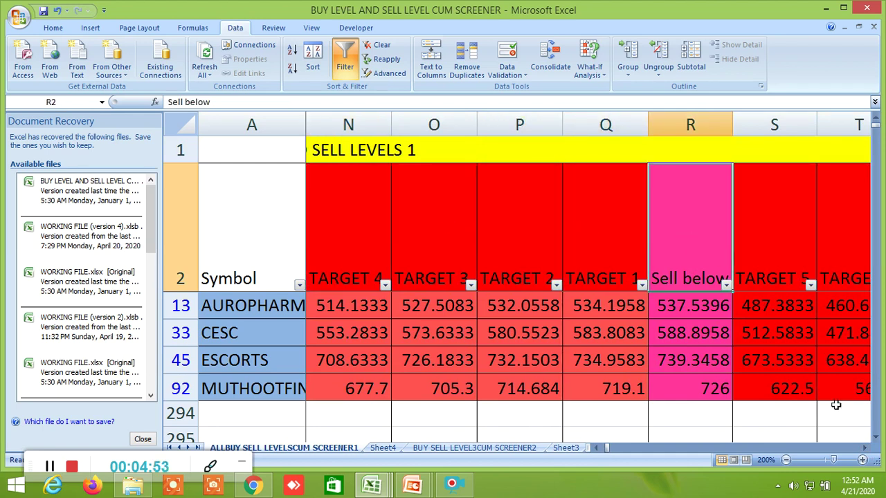
left_click(865, 448)
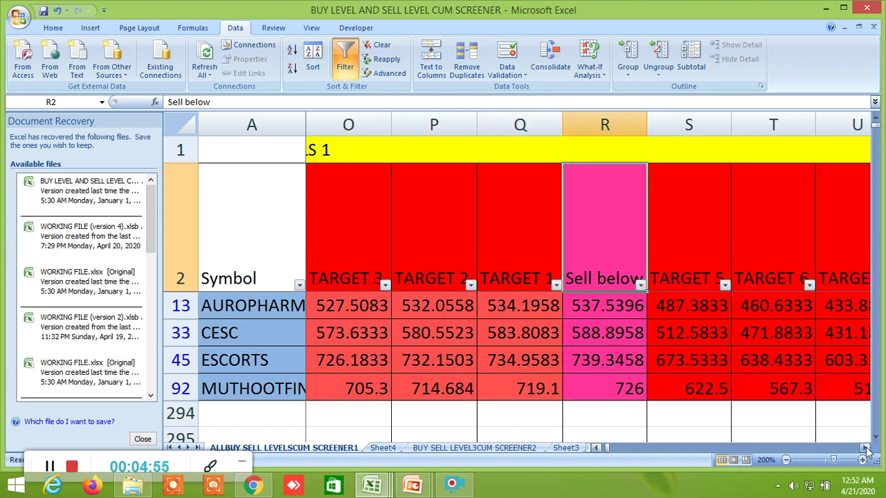
left_click(865, 448)
left_click(864, 448)
left_click(865, 448)
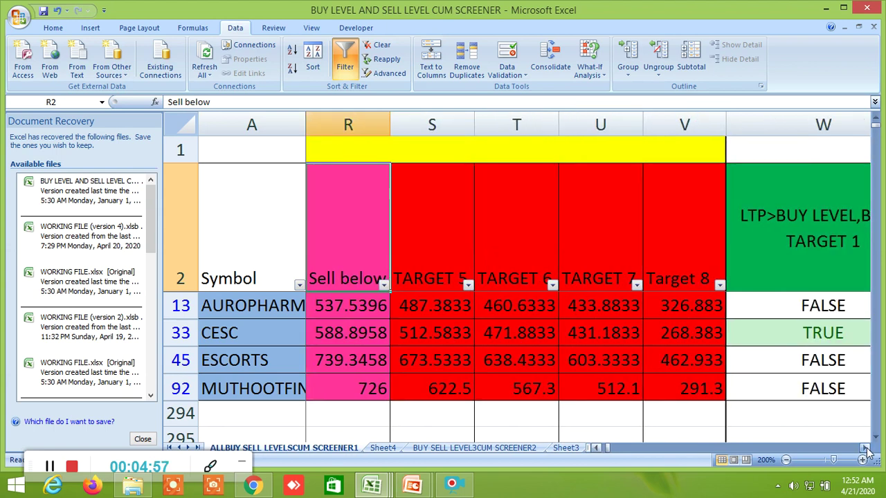
- Look through the columns comparing LTP with the buy and sell levels and their targets, up to the second levels section
left_click(865, 449)
left_click(865, 448)
left_click(864, 448)
left_click(865, 449)
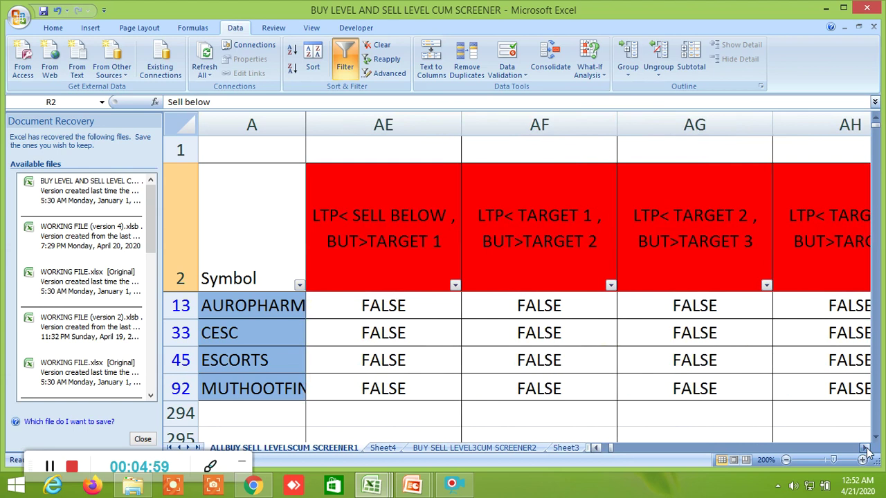
left_click(865, 448)
left_click(864, 449)
left_click(865, 448)
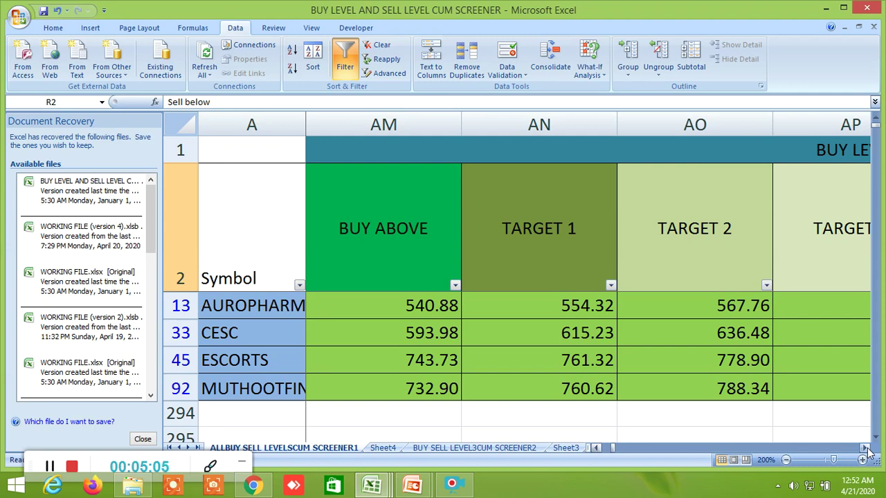
- Examine the Buy Above, Sell Below and target columns in the BUY LEVEL AND SELL LEVELS 2 section
left_click(865, 448)
left_click(864, 448)
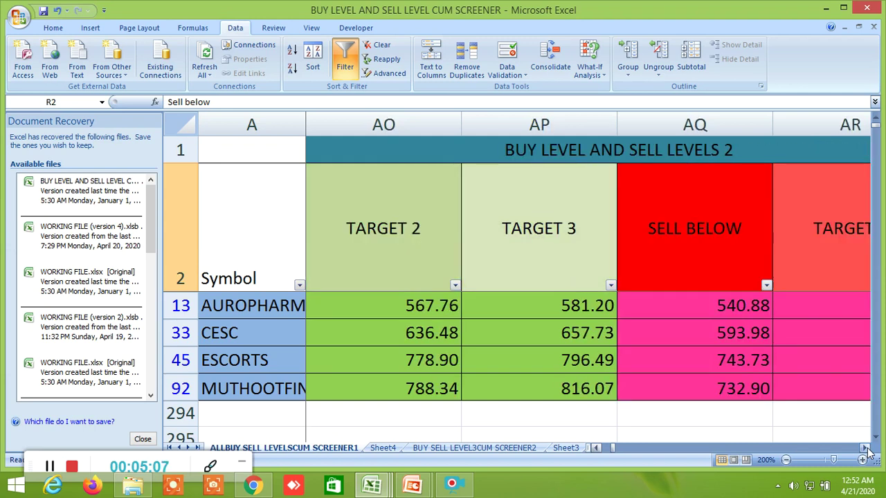
left_click(597, 448)
left_click(597, 449)
left_click(596, 448)
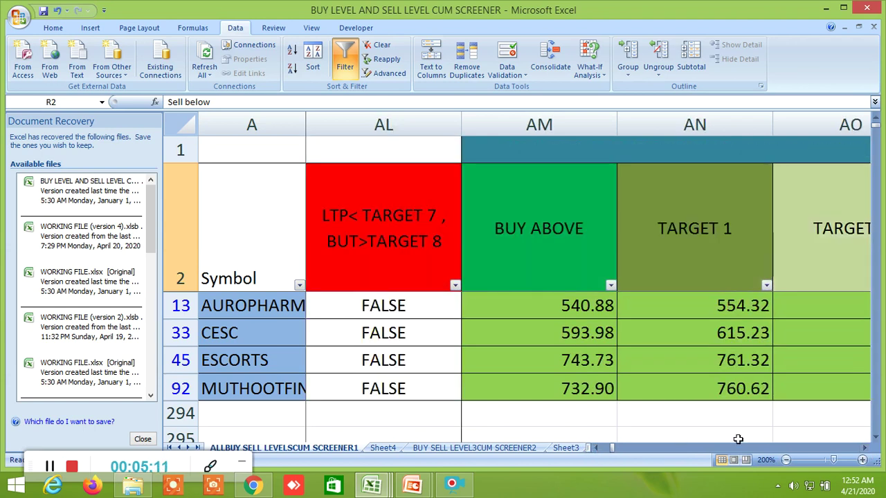
left_click(864, 448)
left_click(865, 449)
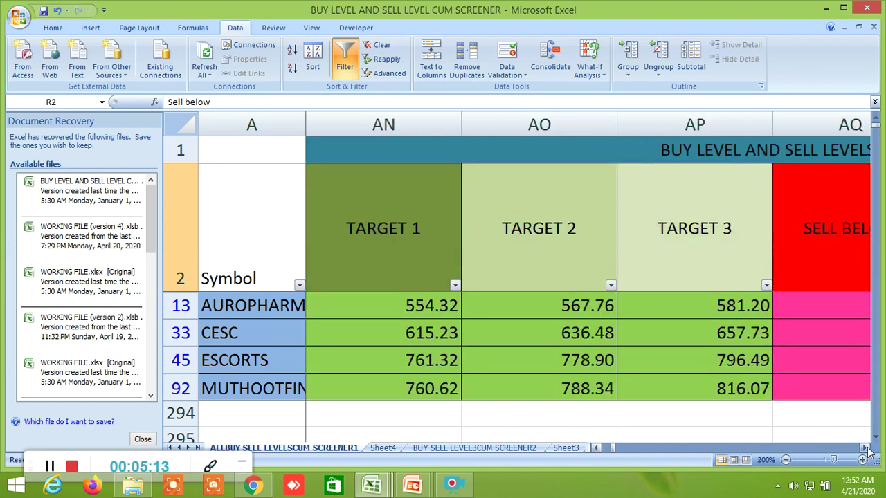
left_click(865, 448)
left_click(864, 449)
left_click(865, 448)
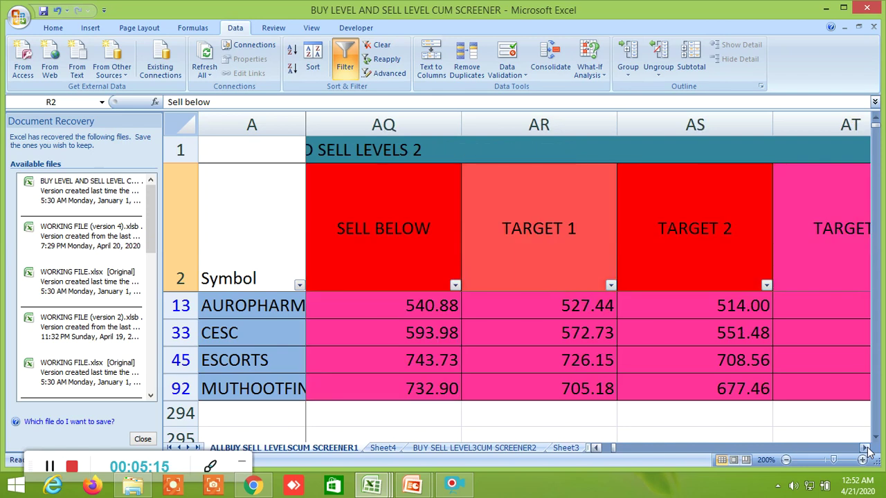
left_click(865, 448)
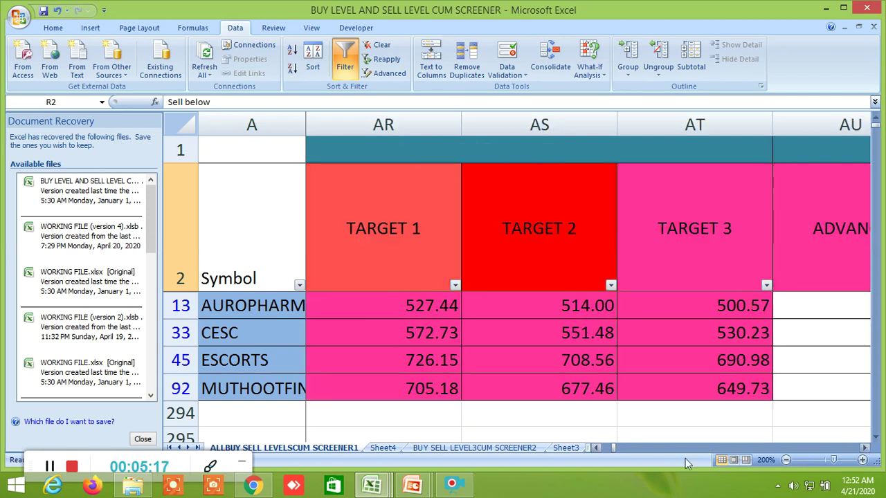
left_click(596, 448)
left_click(596, 448)
left_click(597, 449)
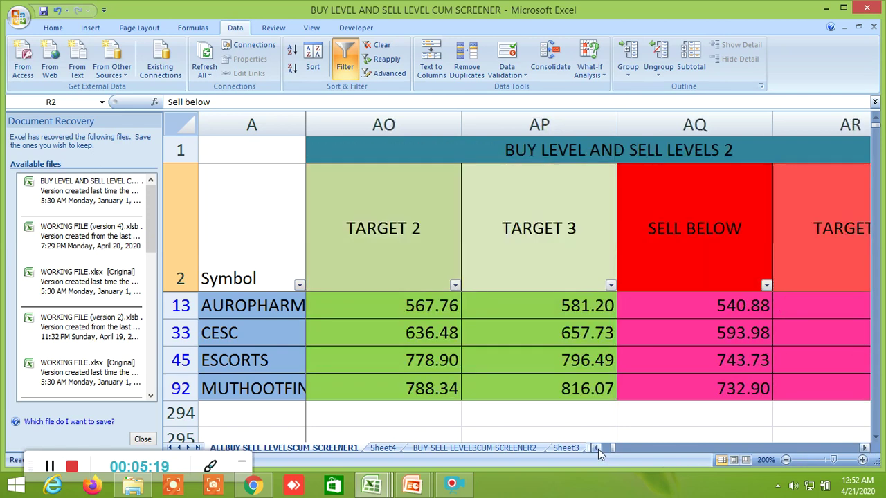
left_click(597, 448)
left_click(596, 448)
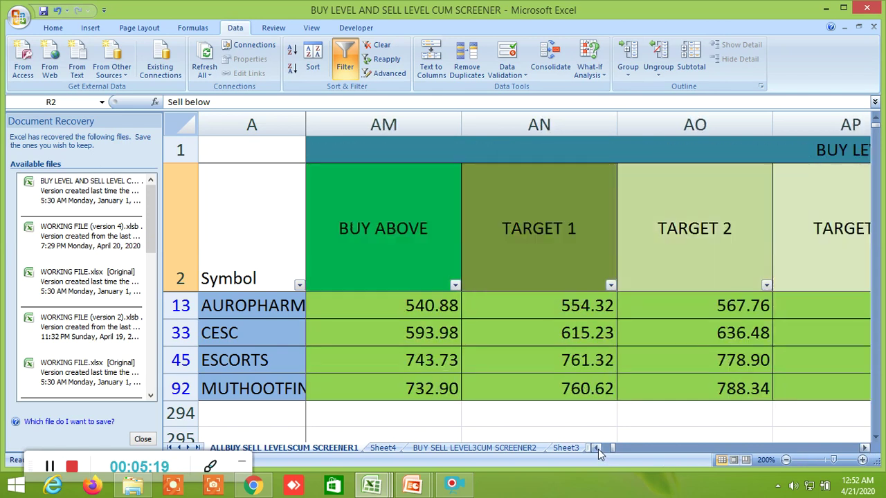
- Recheck the Sell Below and Target 1 to Target 3 columns of BUY LEVEL AND SELL LEVELS 2
left_click(865, 449)
left_click(865, 448)
left_click(865, 448)
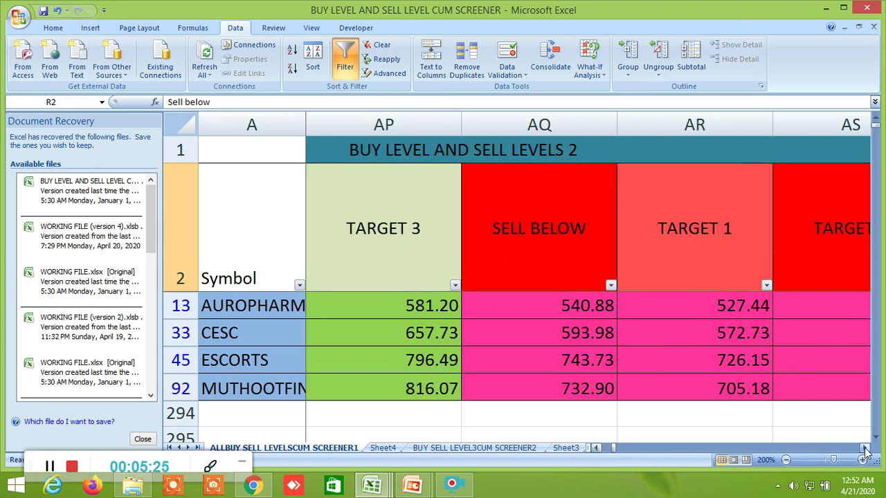
left_click(865, 448)
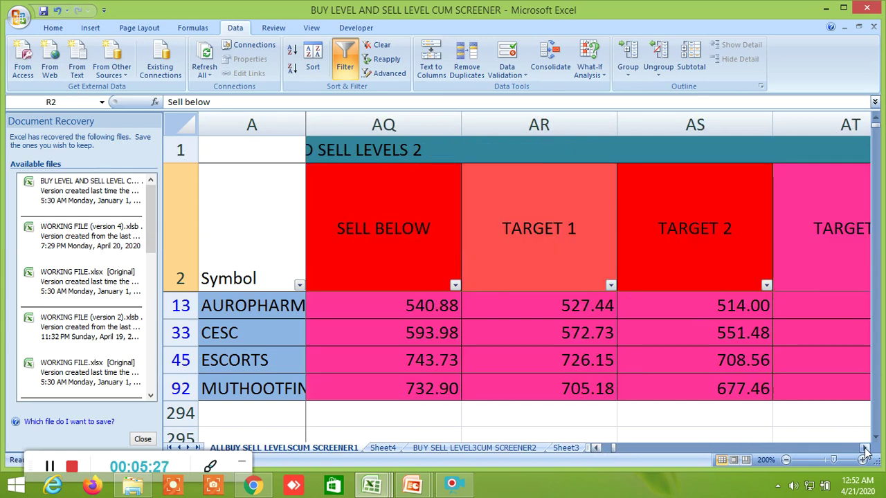
left_click(865, 448)
left_click(865, 449)
left_click(865, 449)
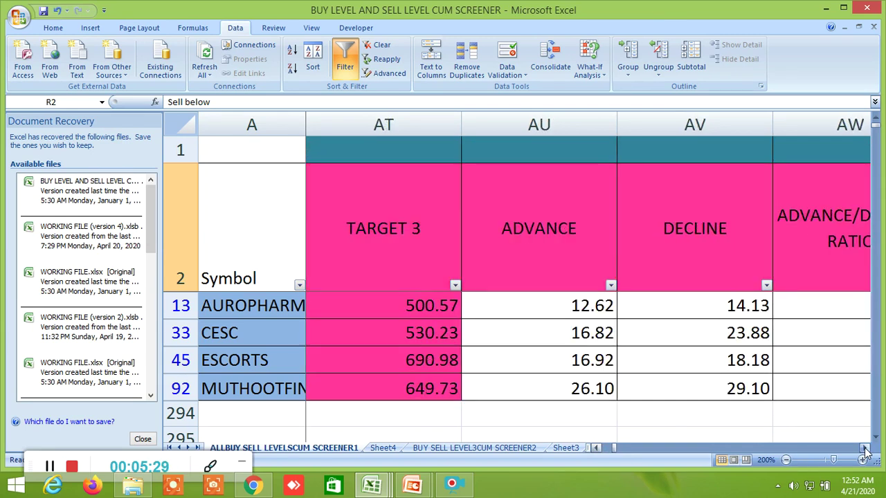
- Look through the advance/decline, change in open interest, typical price and numbered average columns
double_click(865, 448)
left_click(865, 448)
left_click(865, 448)
triple_click(865, 448)
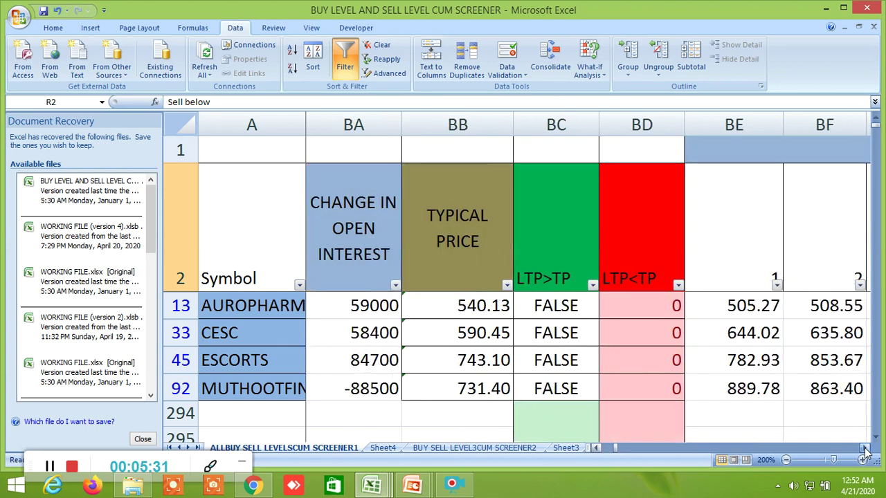
left_click(864, 448)
triple_click(865, 448)
left_click(865, 449)
left_click(865, 449)
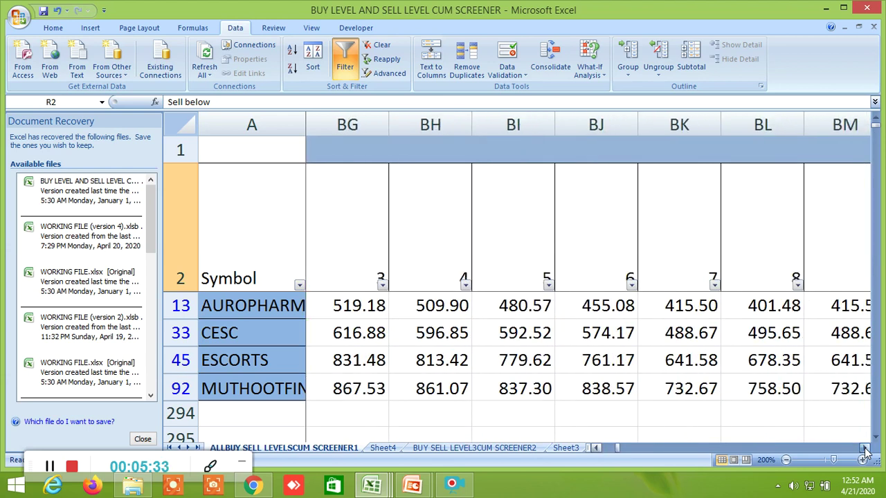
triple_click(865, 448)
triple_click(865, 448)
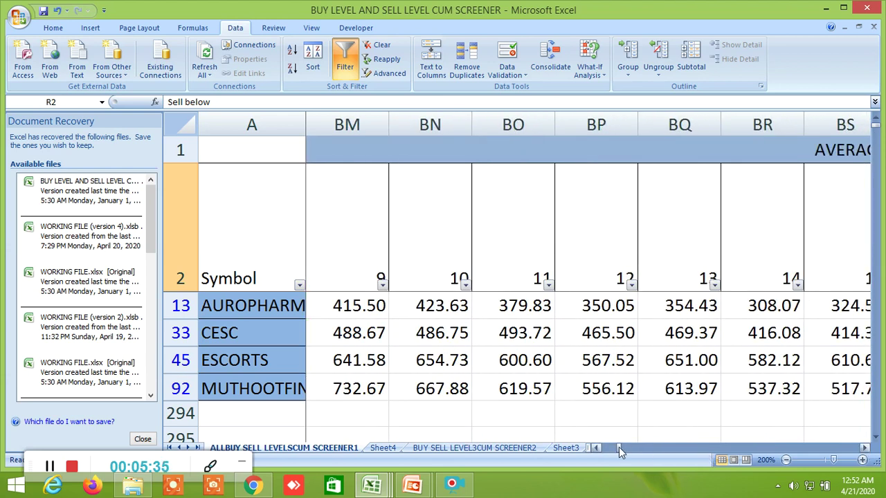
- Examine the R1 to R7 columns in the BUY LEVEL AND SELL LEVELS 3 section, starting from the R1 header
left_click_drag(619, 447, 606, 449)
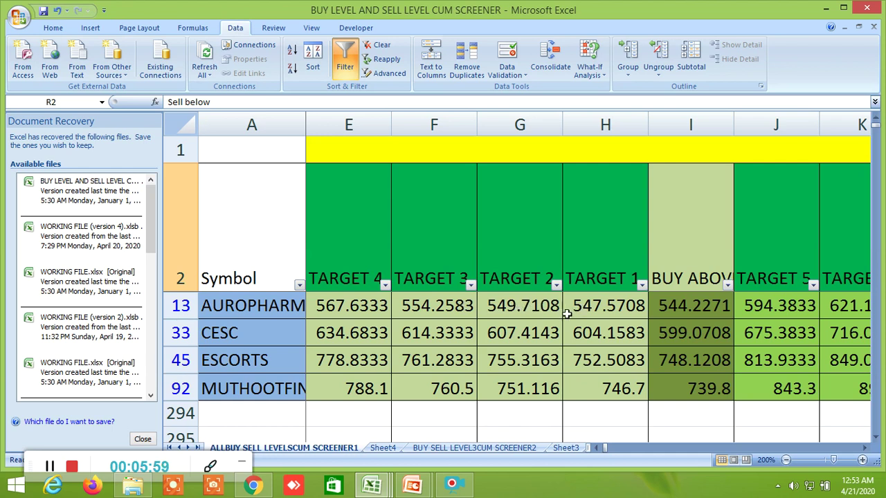
left_click(865, 449)
left_click_drag(865, 448, 865, 451)
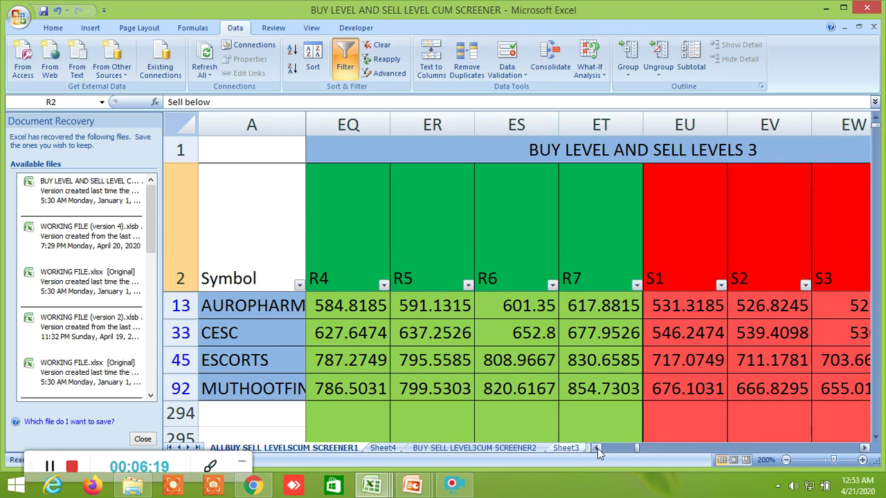
left_click_drag(597, 450, 599, 451)
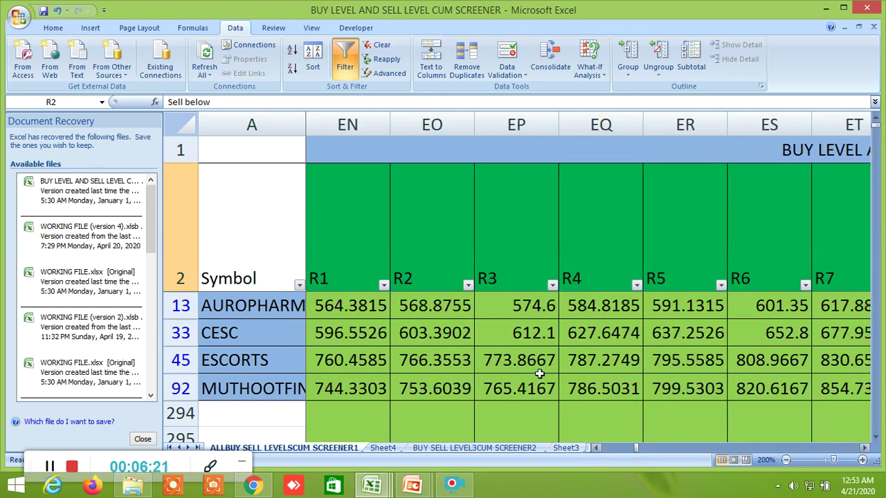
left_click(346, 252)
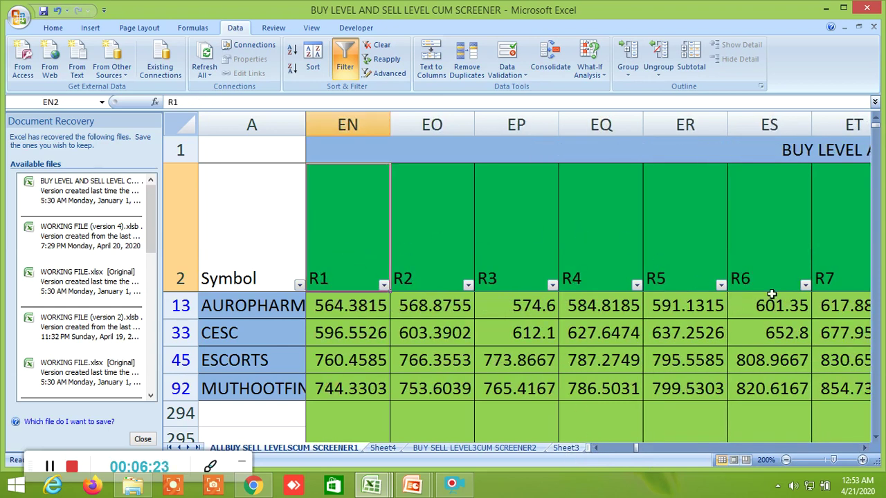
- Check the S1 column of BUY LEVEL AND SELL LEVELS 3 and the R1 to S3 columns of the PIVOT POINT section
left_click(865, 452)
left_click_drag(864, 451, 866, 451)
left_click(593, 242)
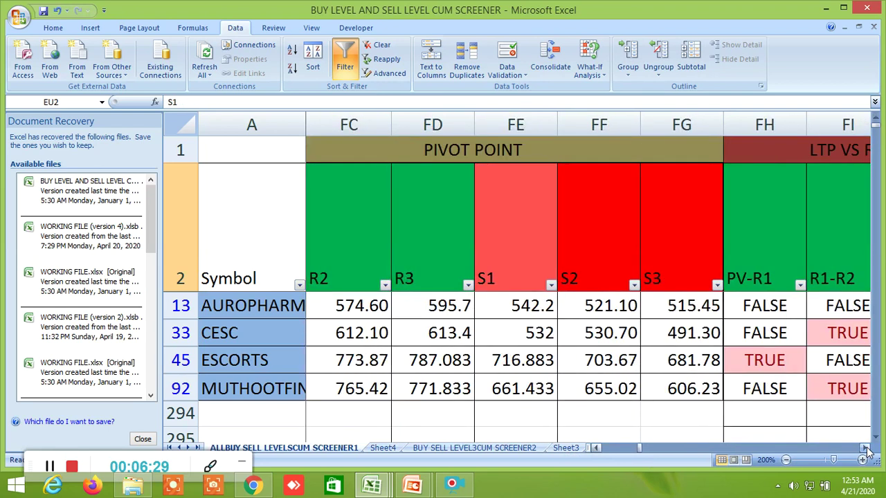
left_click(596, 449)
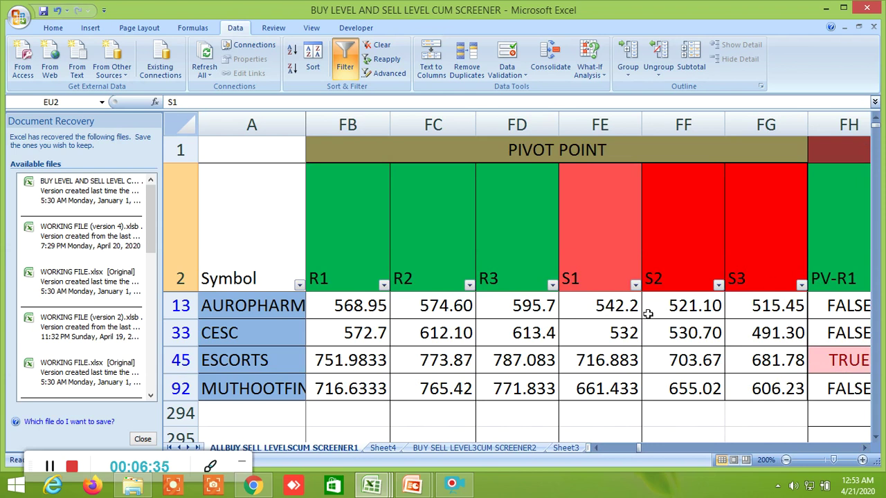
- Look through the BOLLINGERBAND columns, from standard deviation and the upper and lower bands to the LTP comparisons
left_click(865, 448)
left_click_drag(866, 450, 866, 450)
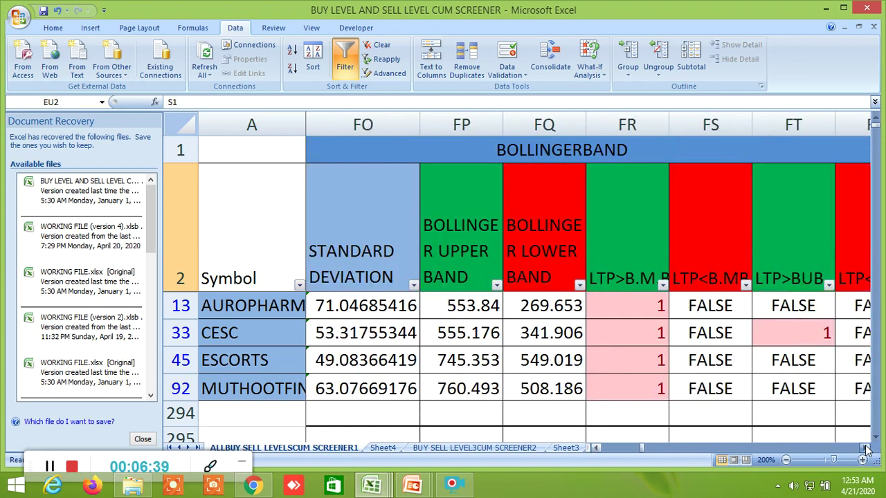
left_click(867, 450)
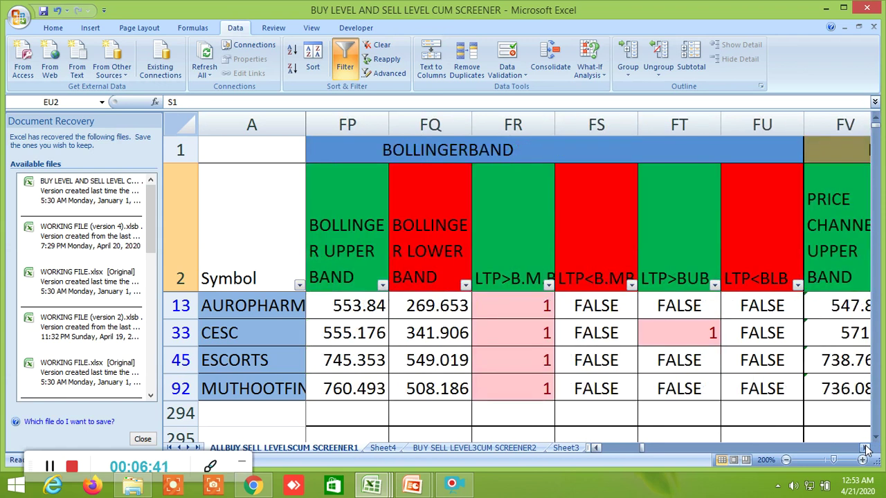
- Review the PRICE CHANNEL upper, lower and mid bands and the LTP VS PC CHANNEL columns
left_click(866, 449)
left_click(866, 450)
left_click(866, 449)
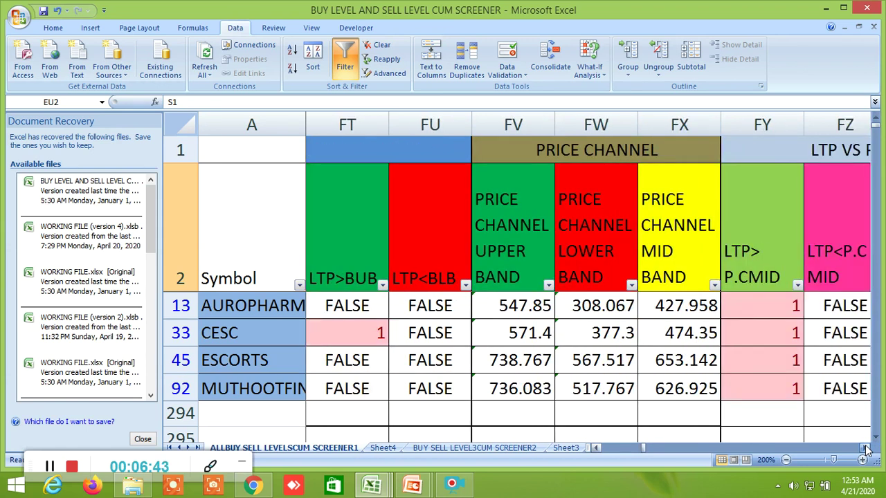
left_click(866, 450)
left_click(866, 450)
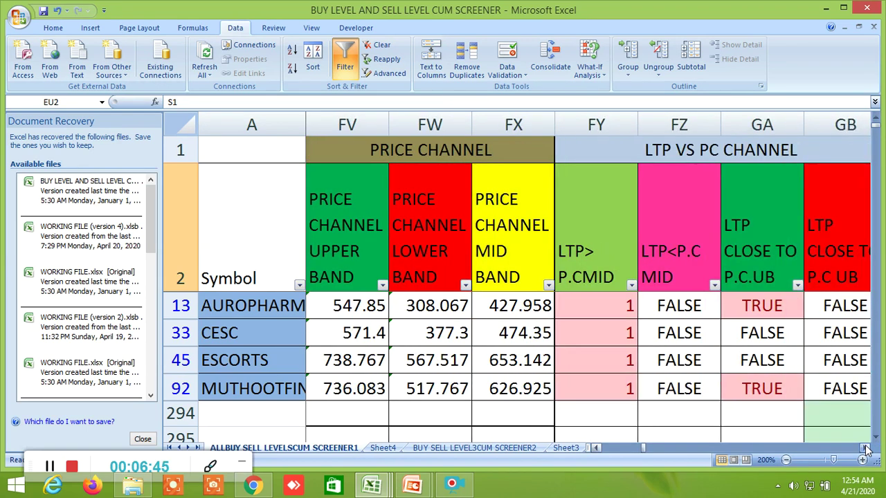
- Look through the 9 and 26 max/min columns, the Tenkan-sen and Kijun-sen lines, and the cloud and Chikou span columns
left_click(866, 450)
left_click(866, 449)
left_click(866, 450)
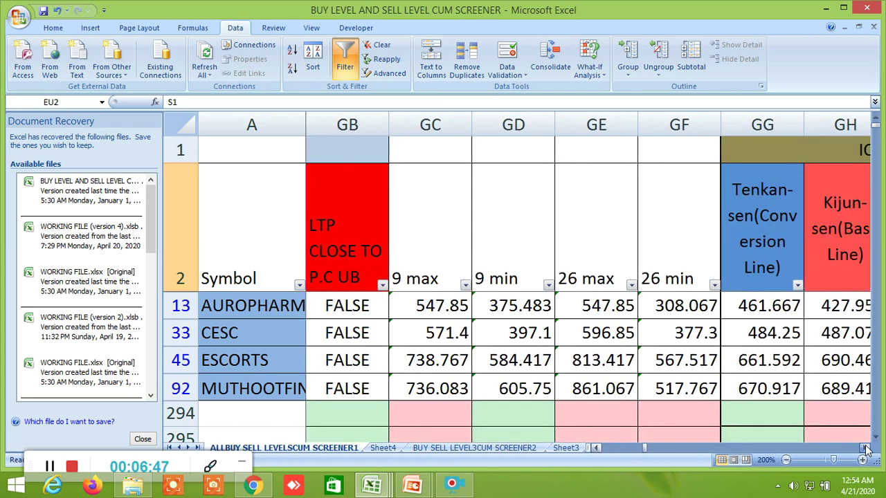
left_click(866, 450)
left_click(866, 450)
left_click(866, 450)
left_click(866, 450)
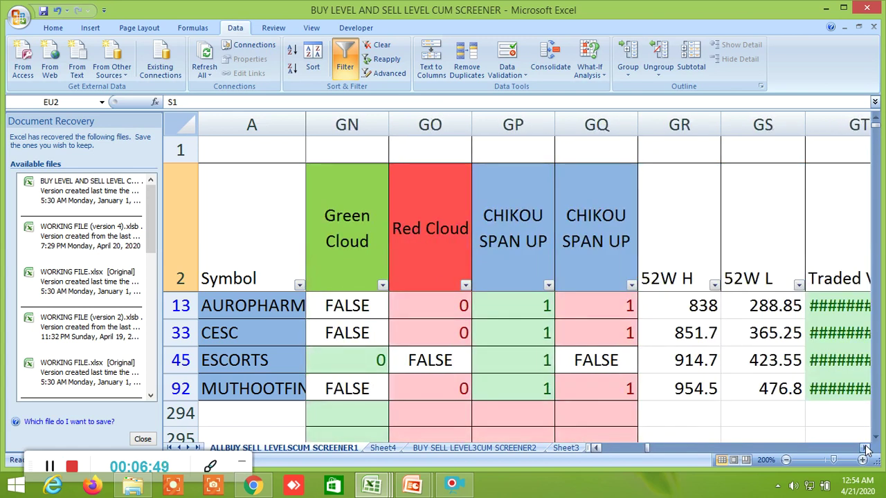
- Examine the TIRONE LEVEL section, going through its TOP LINE, MID LINE and BOTTOM LINE headers
left_click(866, 450)
left_click(866, 449)
left_click(866, 449)
left_click(867, 450)
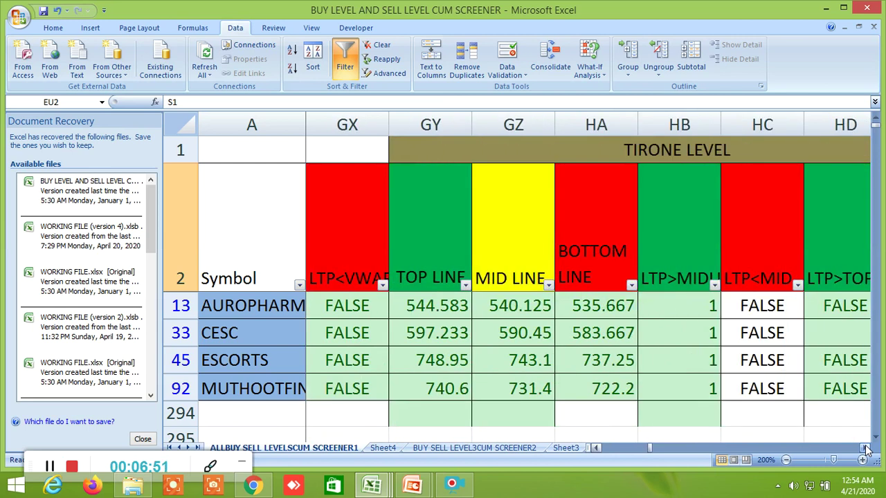
left_click(650, 147)
left_click(429, 255)
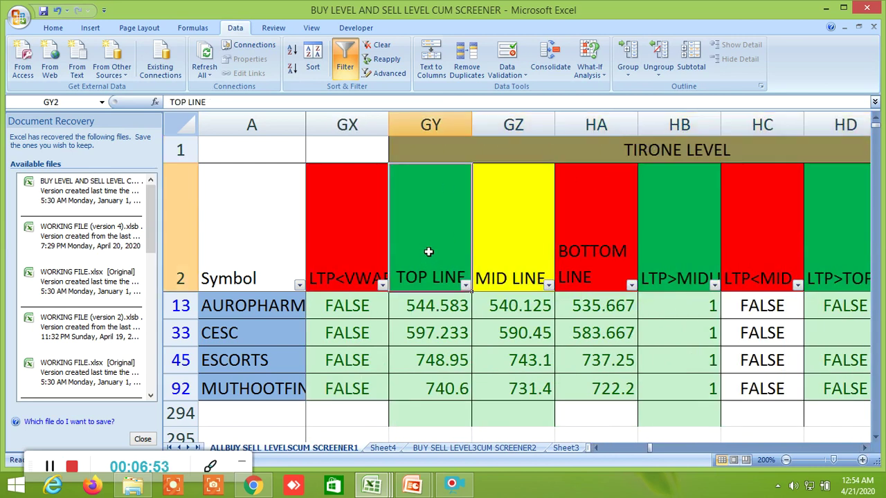
left_click(520, 246)
left_click(587, 248)
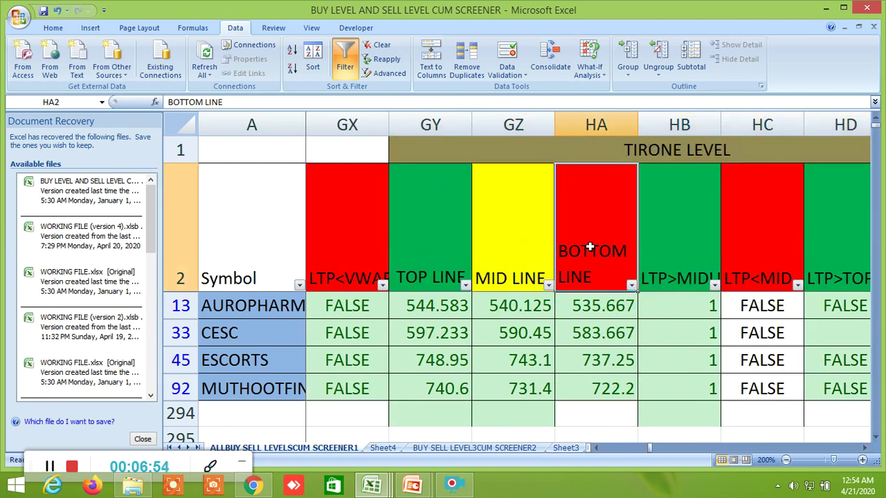
- Review the GANN SQUARE OF 9 (GANN NUMBERS) columns from R8 and R9 through S1 to S9
left_click_drag(866, 450, 863, 450)
left_click(863, 450)
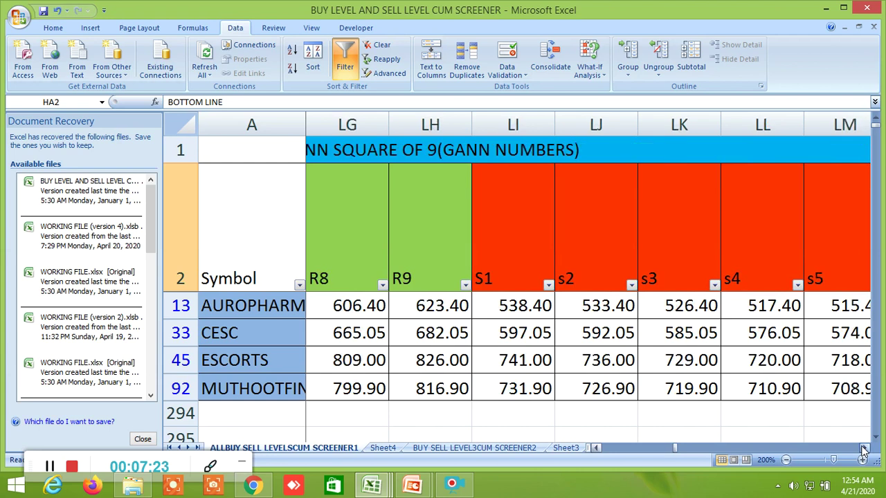
left_click(863, 450)
left_click(863, 450)
left_click(862, 450)
left_click(863, 450)
left_click(862, 451)
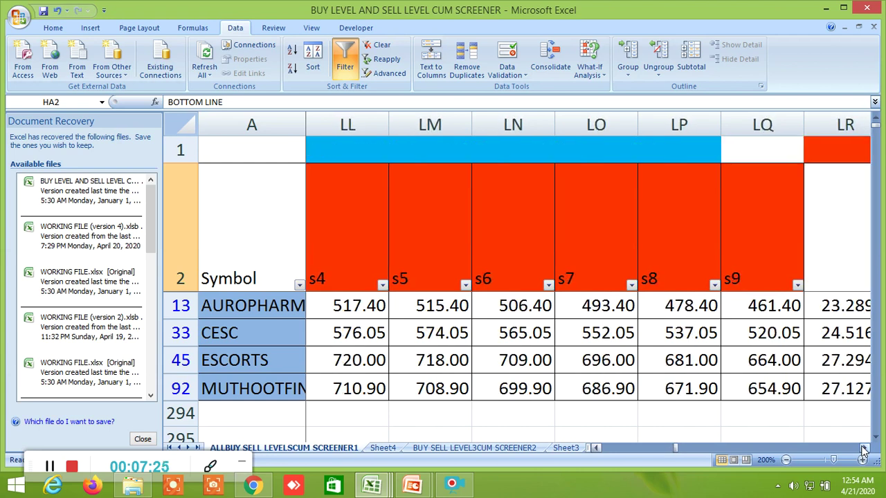
- Look through the Murrey's mathematical level columns from HR+2 and the highest resistance to S6
left_click(862, 450)
left_click(863, 450)
left_click(862, 451)
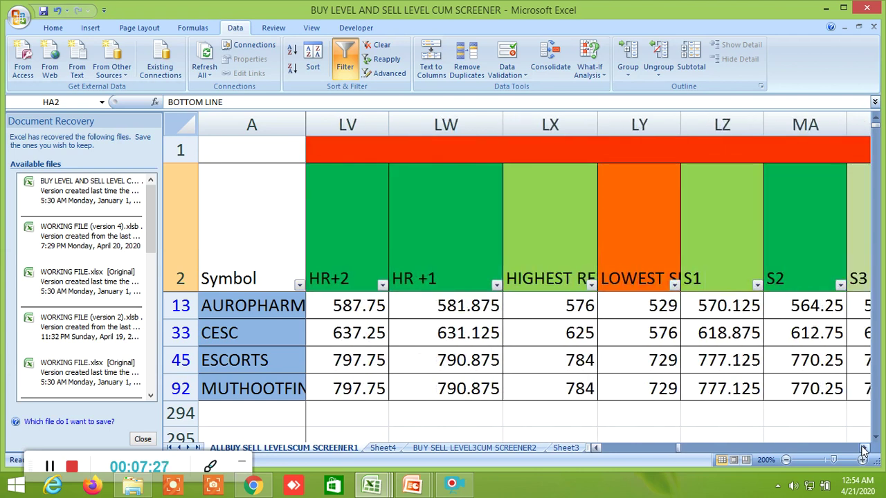
left_click(863, 450)
left_click(863, 450)
left_click(863, 450)
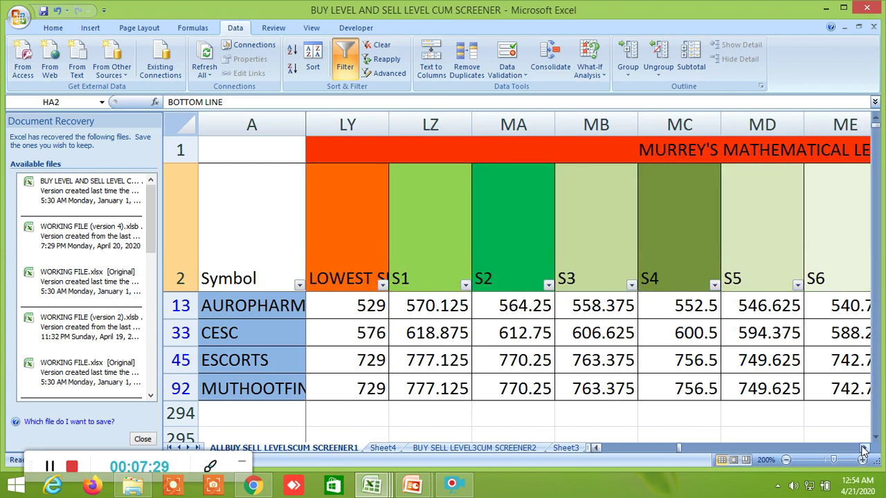
- Go back to the highest resistance column and view the full LOWEST SUPPORT header without changing it
left_click(596, 449)
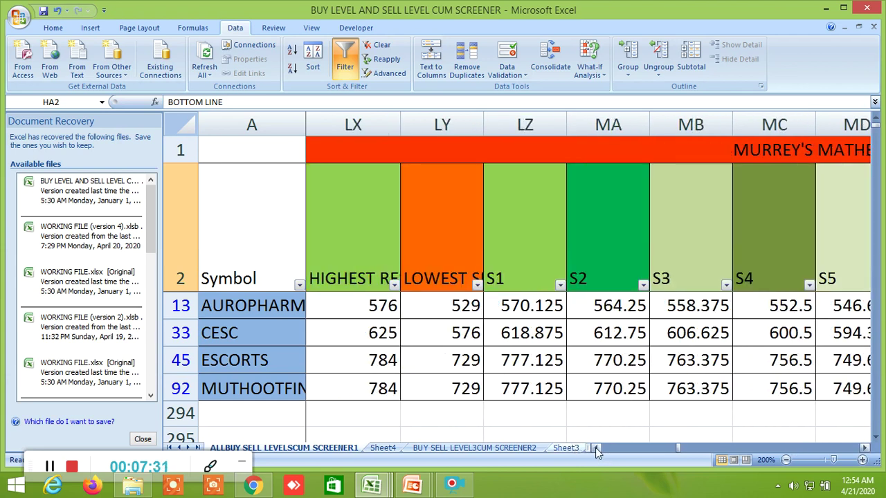
left_click(596, 450)
left_click(471, 256)
double_click(557, 248)
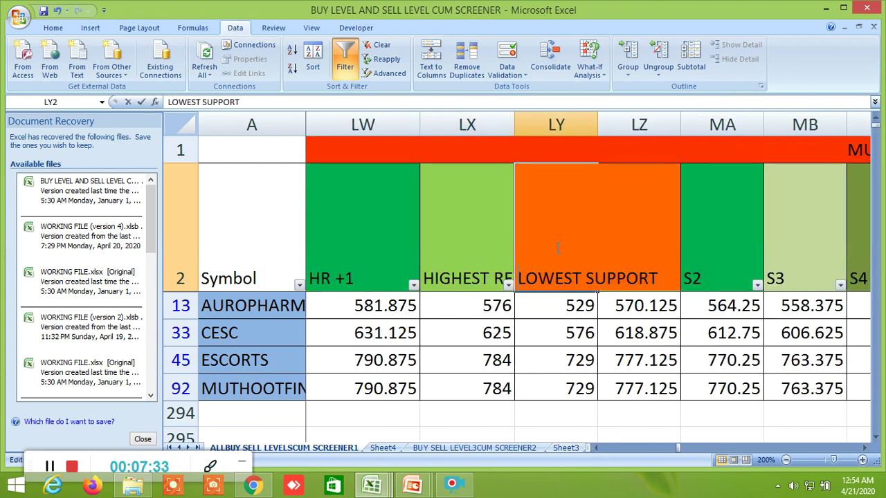
left_click(754, 412)
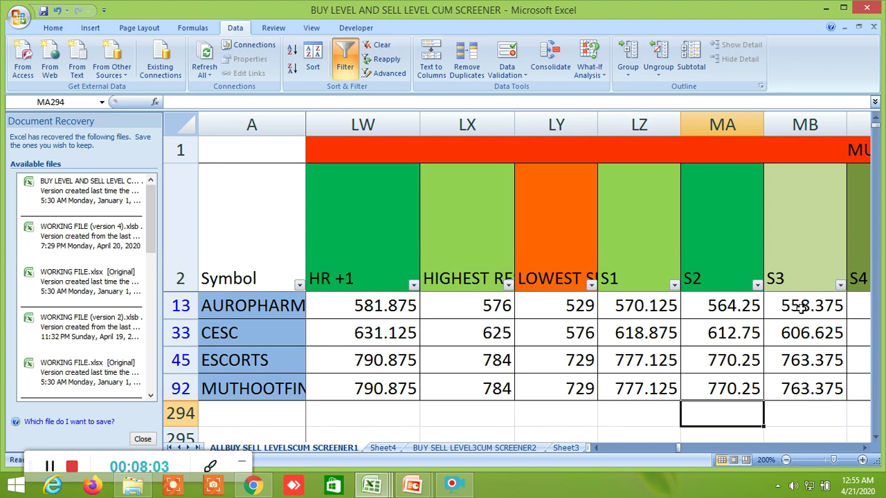
- Review the remaining Murrey's mathematical support columns, through S13 to S18
left_click(865, 448)
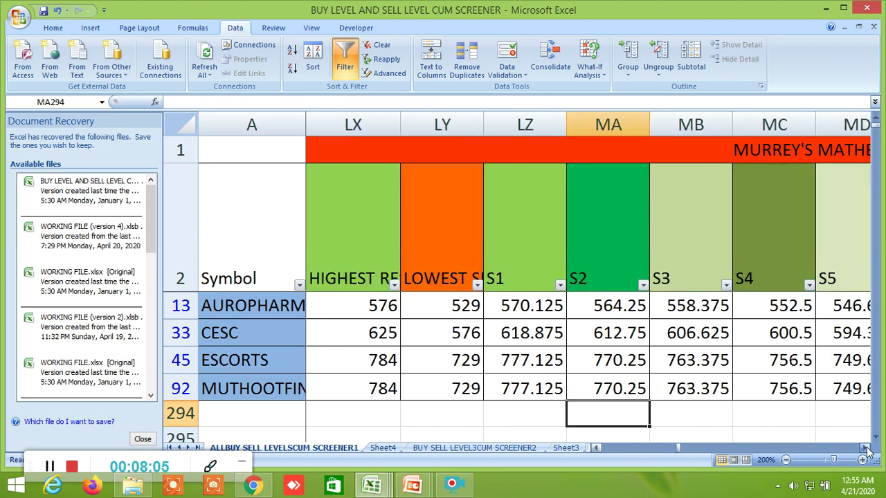
left_click(865, 448)
left_click(866, 448)
left_click(866, 447)
left_click(866, 448)
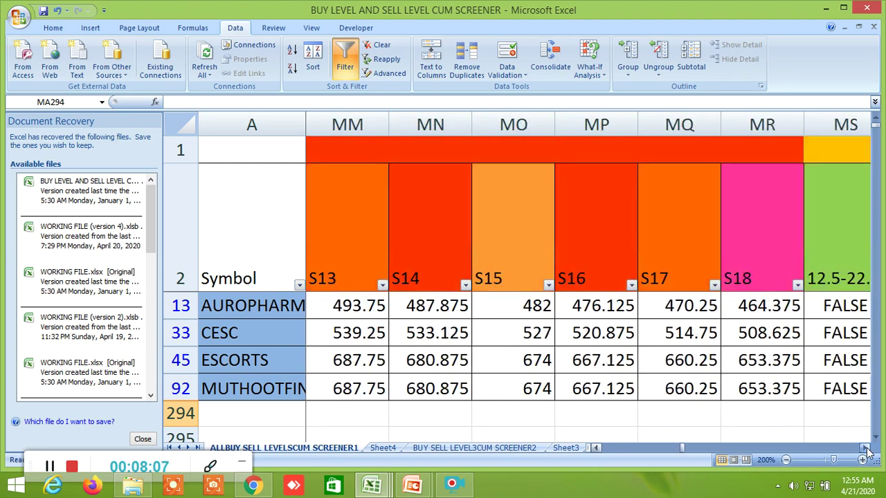
- Look through the degree range columns up to 315-360 and the Gann number range columns up to S8-S9
left_click(865, 448)
left_click(866, 448)
left_click(866, 447)
left_click(865, 447)
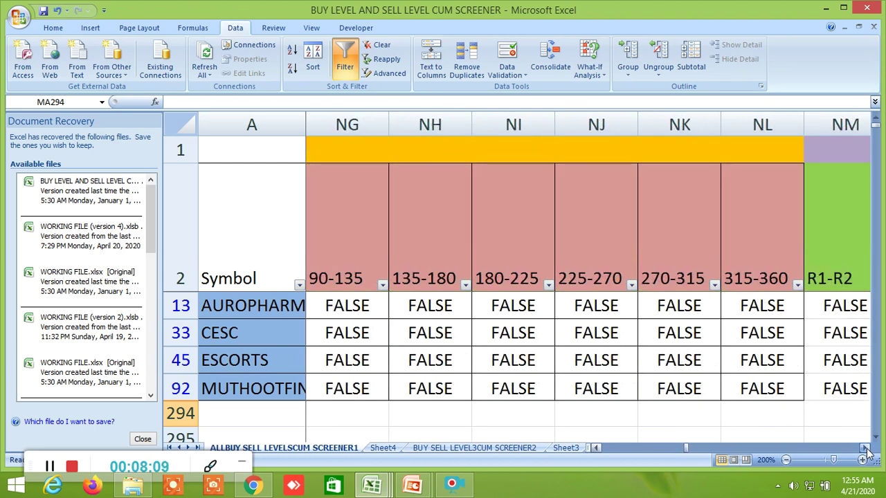
left_click(865, 447)
left_click(866, 447)
left_click(865, 447)
left_click(866, 447)
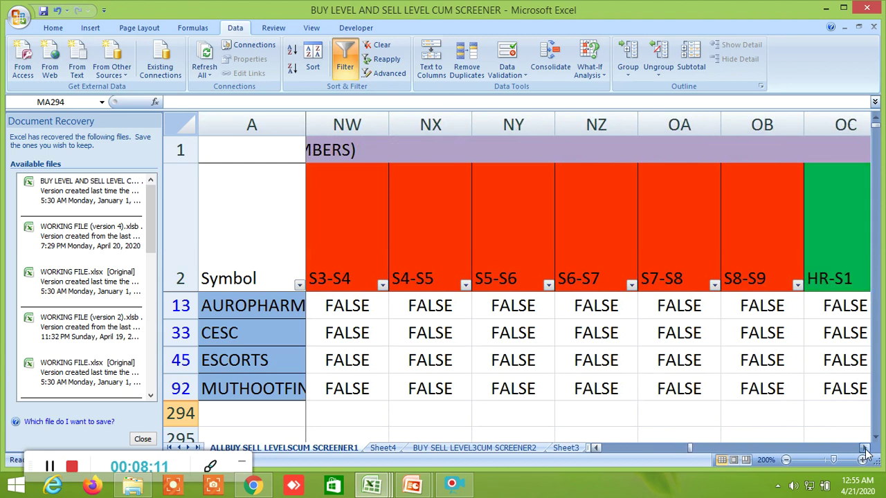
- Review the range columns of the Murrey's mathematical level calculation section from HR-S1 to S18-S19
left_click(866, 447)
left_click(865, 447)
left_click(866, 448)
left_click(865, 448)
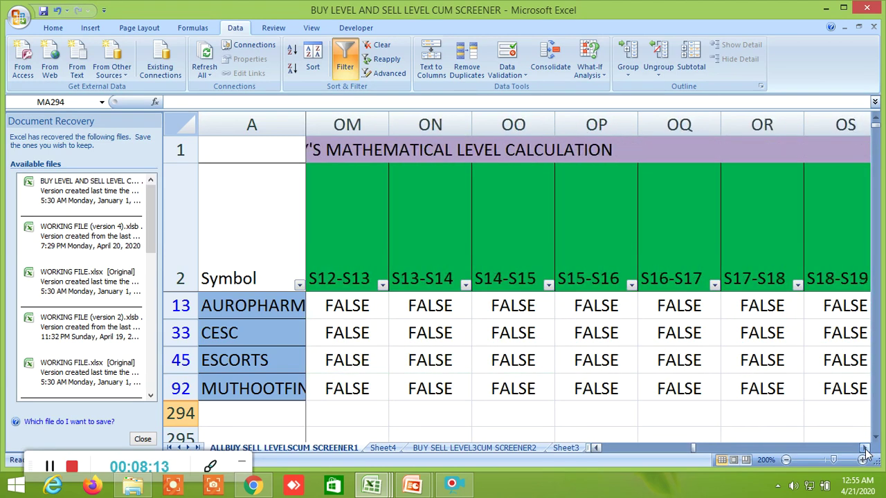
- Examine the columns for the Gann degree at which LTP lies and the time to reverse, next to S22-S23
left_click(866, 447)
left_click(865, 447)
left_click(865, 447)
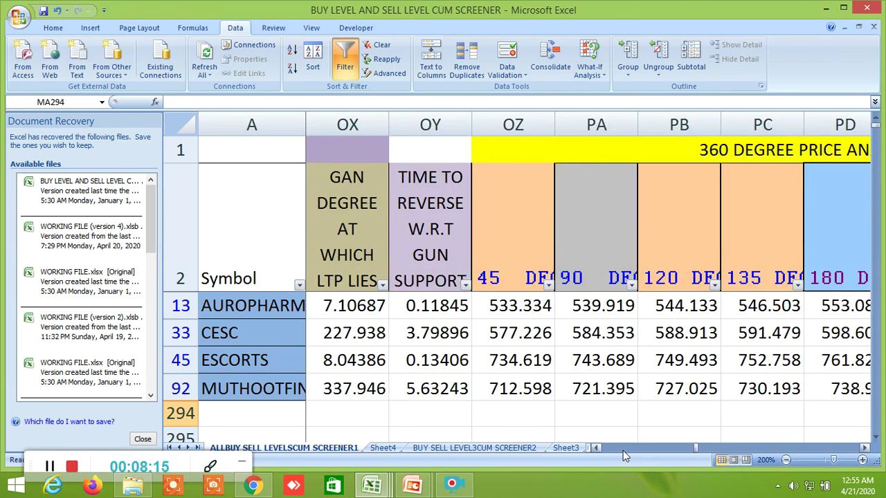
left_click(596, 448)
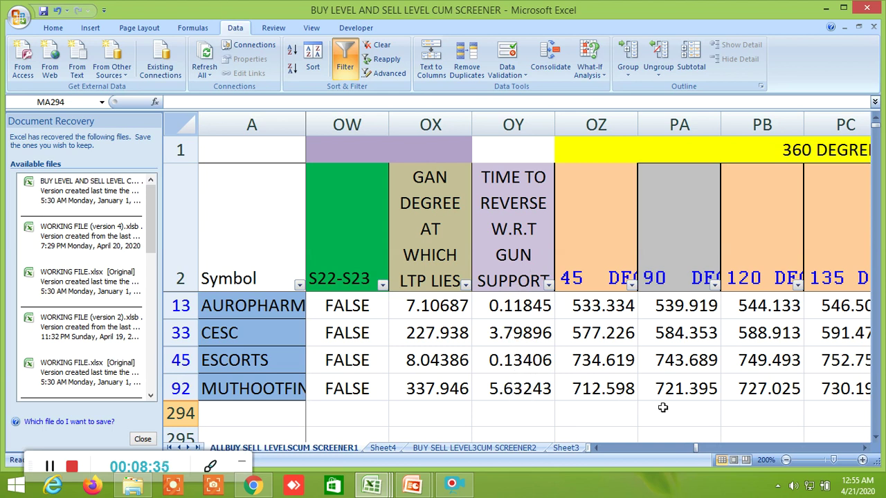
- Examine the 360 DEGREE PRICE ANALYSIS UPSIDE FIRST CYCLE section from 45 to 360 degrees
left_click(864, 451)
left_click(864, 451)
left_click(864, 451)
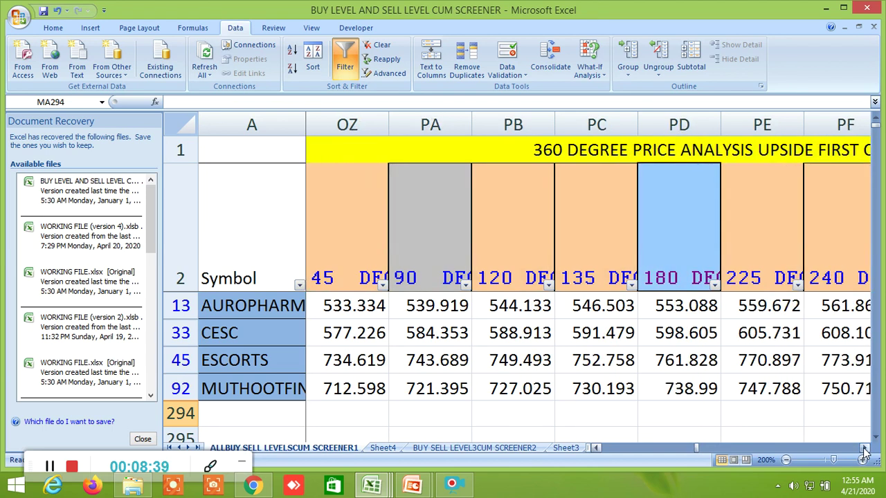
left_click(606, 153)
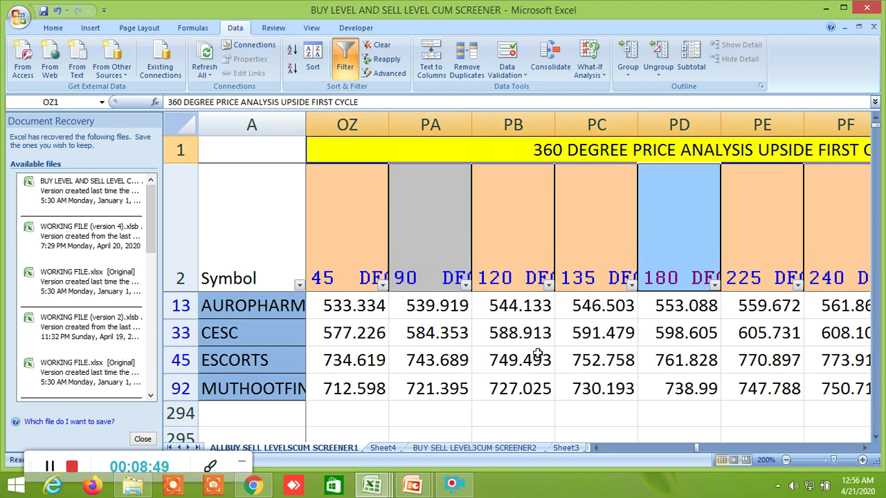
left_click(863, 450)
left_click(863, 450)
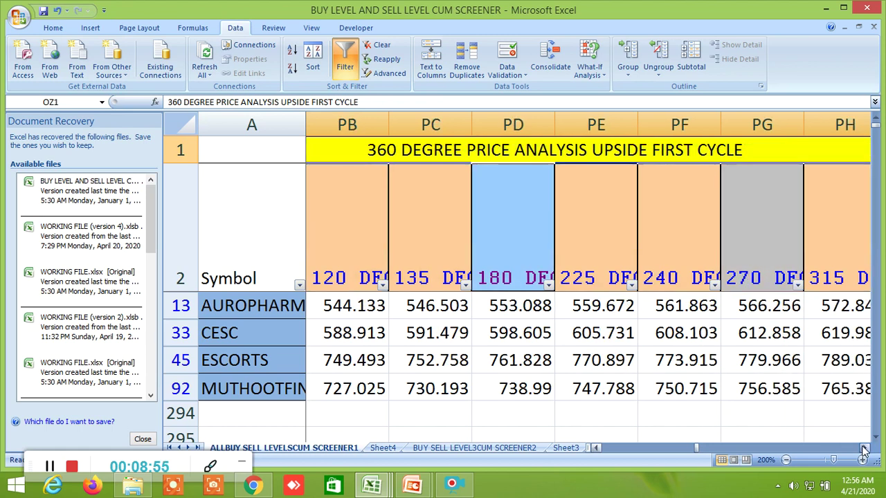
left_click(864, 450)
left_click(864, 450)
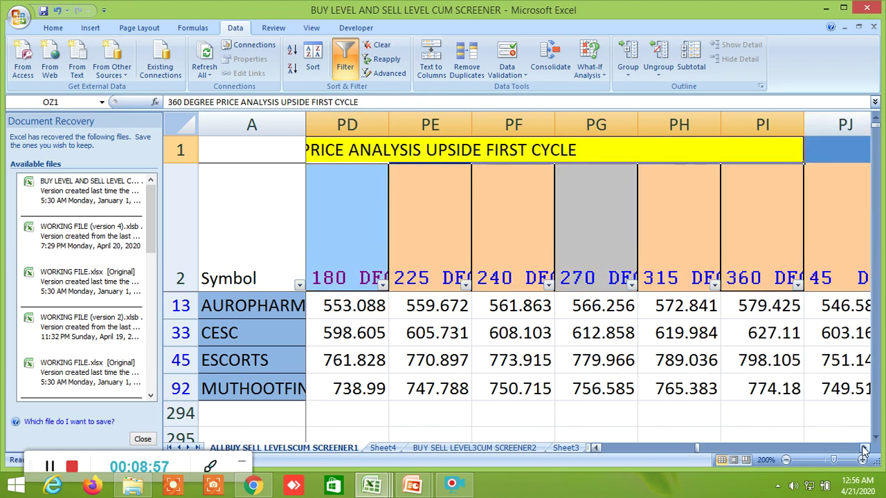
- Examine the 360 degree price analysis downside first cycle section, starting from its 45 DEGREES header
left_click(863, 450)
left_click(863, 451)
left_click(864, 450)
left_click(864, 450)
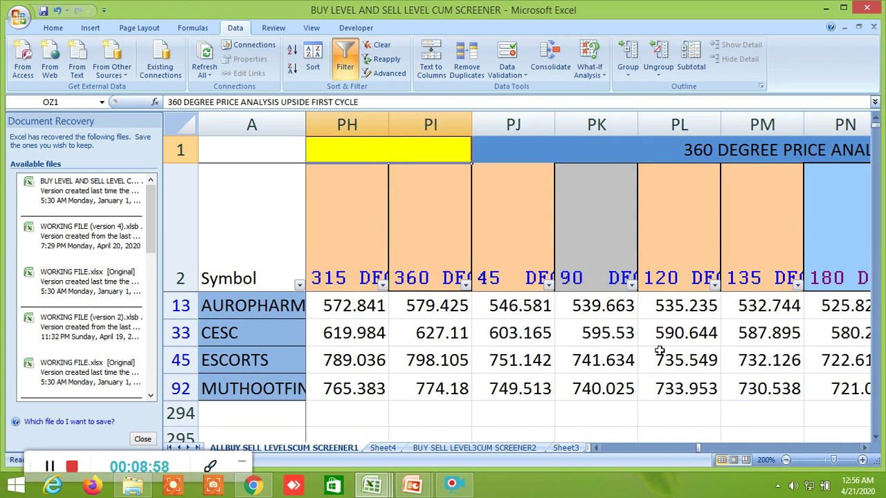
left_click(508, 263)
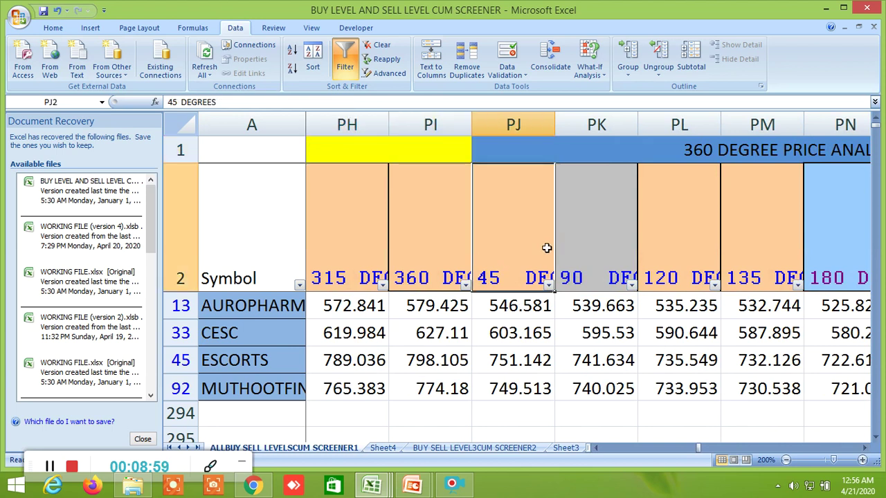
left_click(865, 448)
left_click(865, 448)
left_click(865, 449)
left_click(865, 448)
left_click(865, 449)
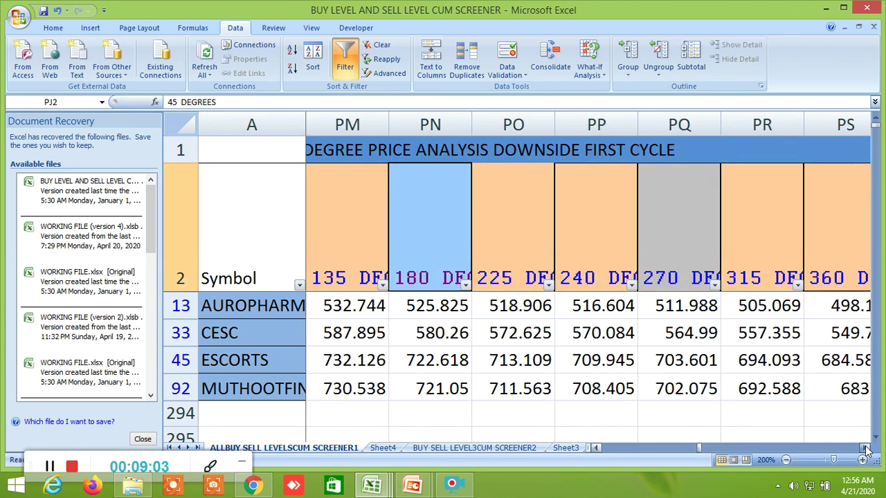
- Check the last downside first cycle column, 360 degrees, and the end-of-first-cycle divider beside it
left_click(864, 448)
left_click(864, 448)
left_click(865, 448)
left_click(865, 448)
left_click(865, 448)
left_click(865, 448)
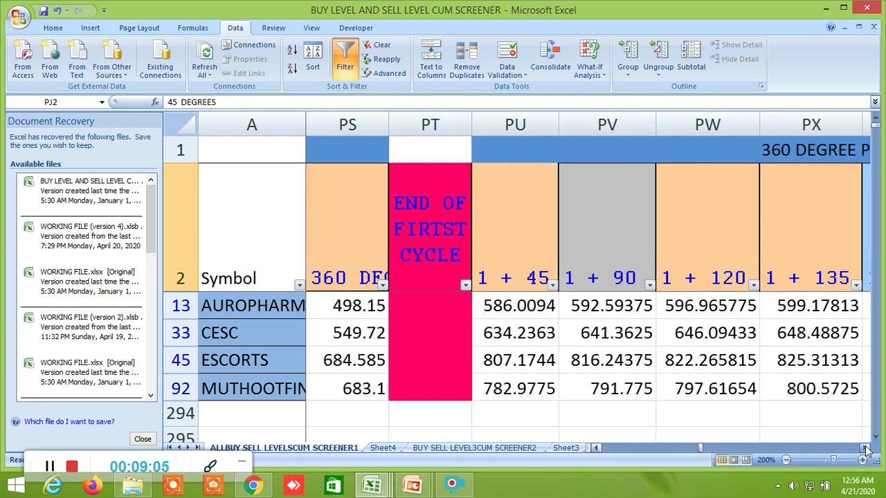
- Review the 360 DEGREE PRICE ANALYSIS UPSIDE SECOND CYCLE columns, starting from the 1 + 45 DEGREES header
left_click(865, 448)
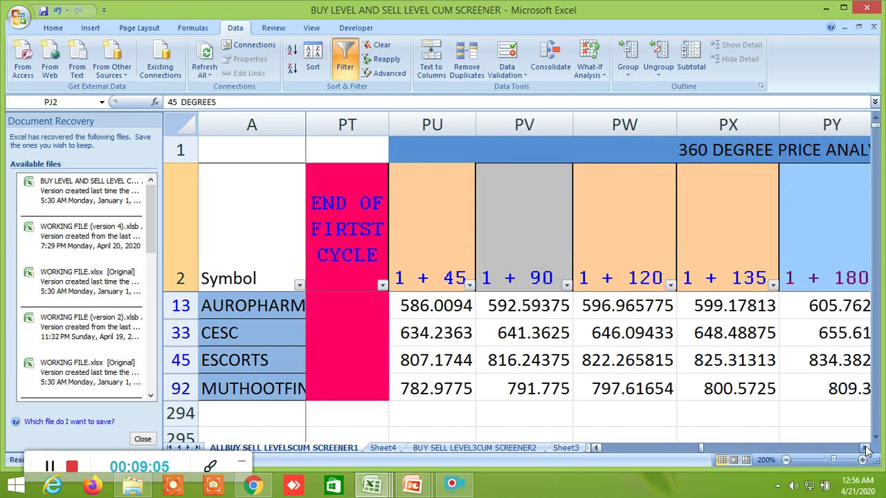
left_click(430, 242)
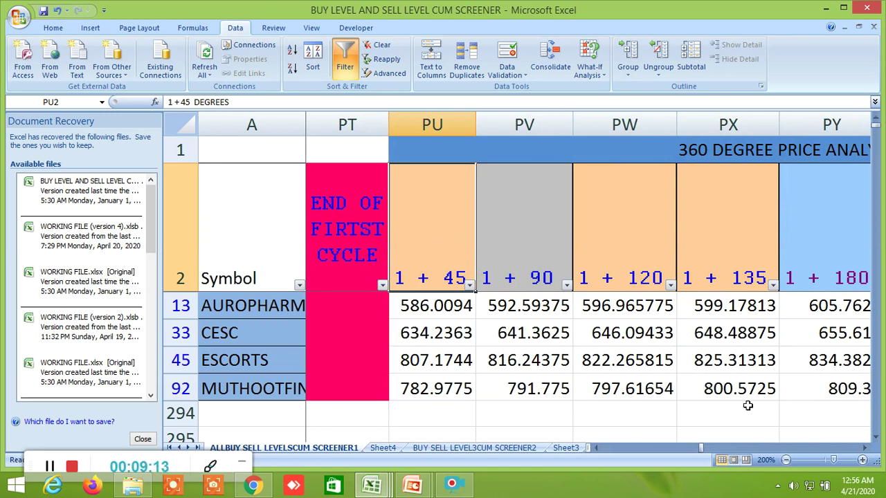
left_click(863, 448)
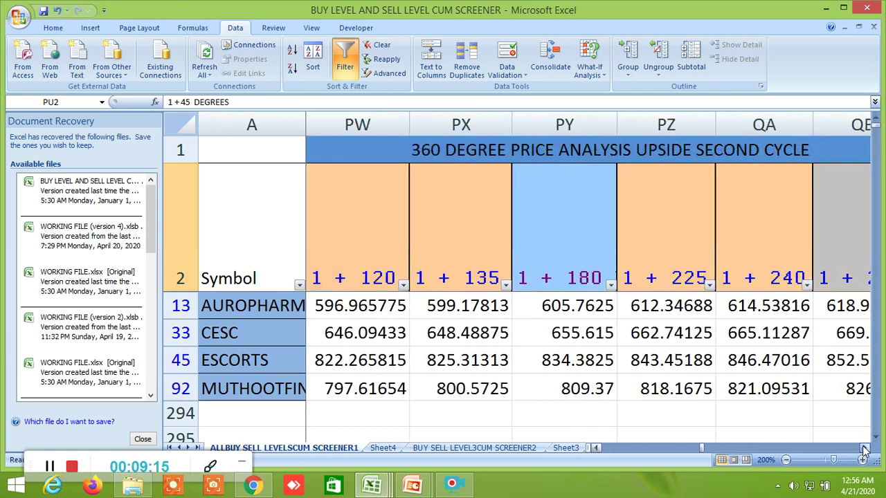
left_click(863, 448)
left_click(863, 448)
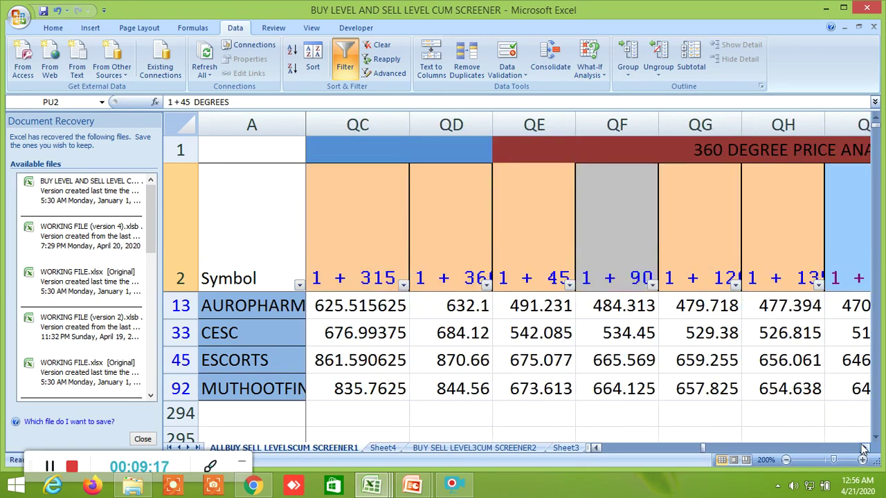
- Review the 360 degree price analysis downside second cycle columns, from the 1 + 45 DEGREES header to the END OF SECOND CYCLE divider
left_click(864, 449)
left_click(863, 448)
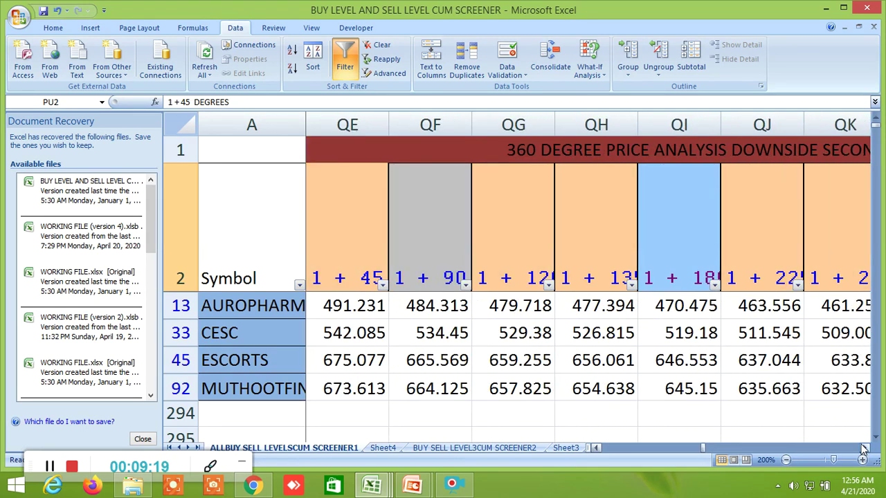
left_click(350, 242)
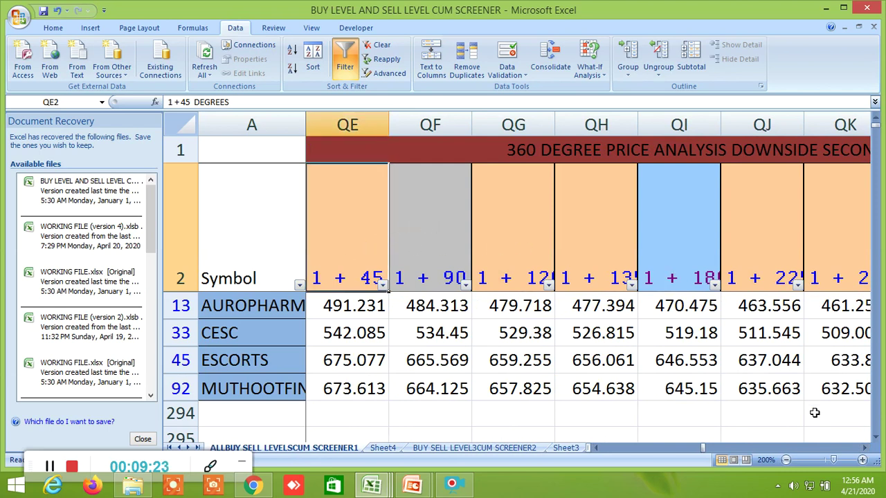
left_click(864, 448)
left_click(864, 448)
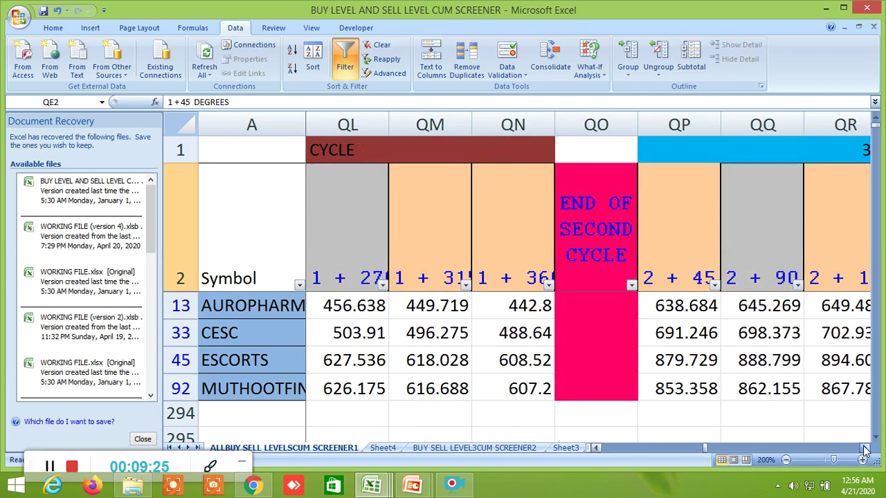
- Examine the 360 DEGREE PRICE ANALYSIS UPSIDE THIRD CYCLE columns, from the 2 + 45 DEGREES header through 2 + 360 degrees
left_click(863, 448)
left_click(863, 448)
left_click(864, 448)
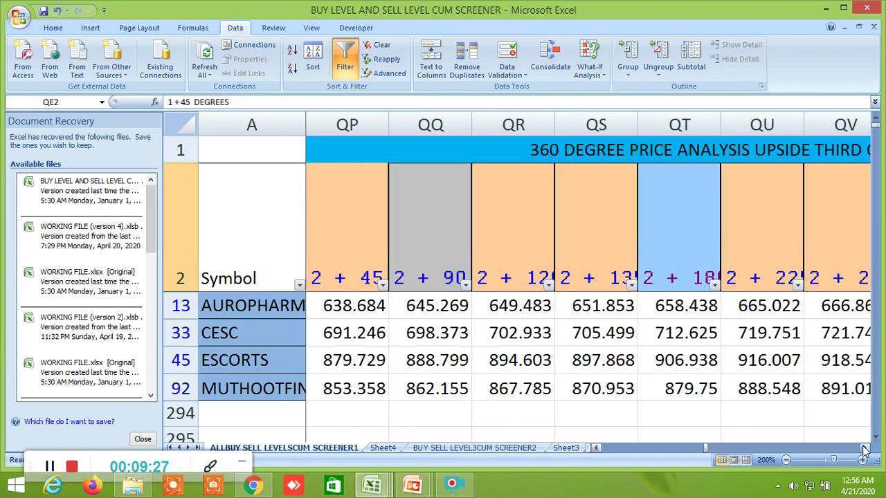
left_click(338, 249)
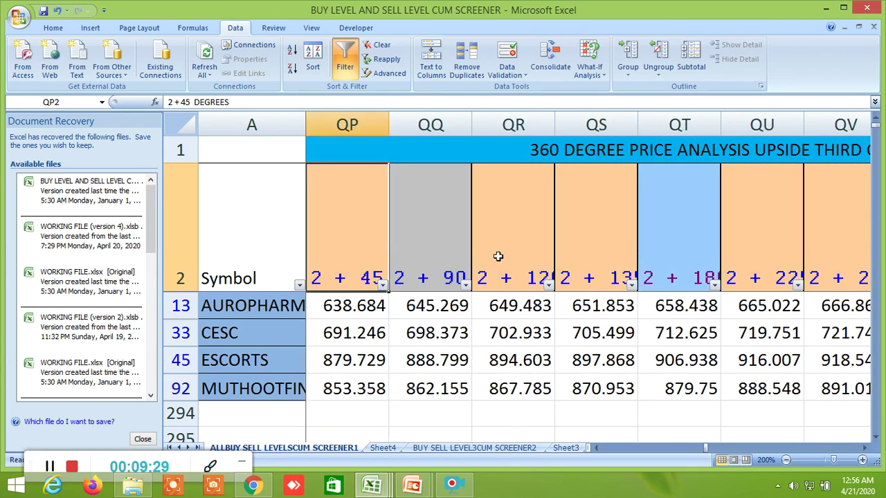
left_click(865, 448)
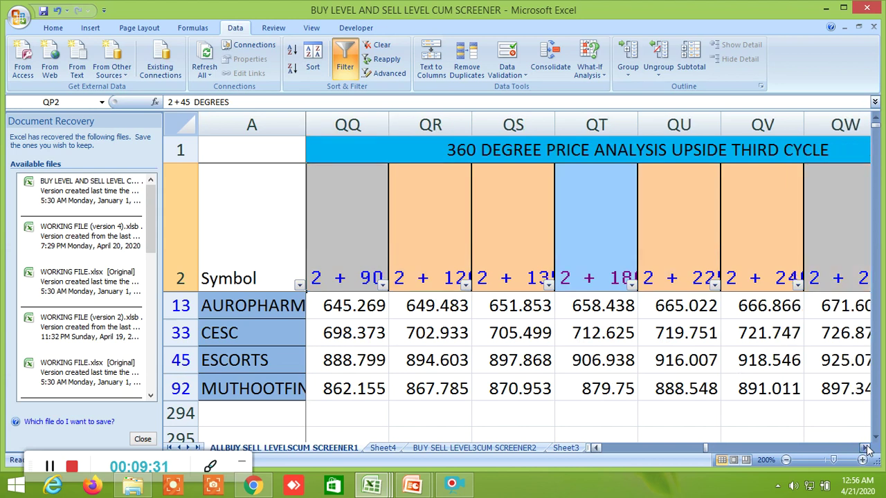
left_click(865, 449)
left_click(864, 448)
left_click(864, 448)
left_click(865, 448)
left_click(864, 449)
left_click(864, 448)
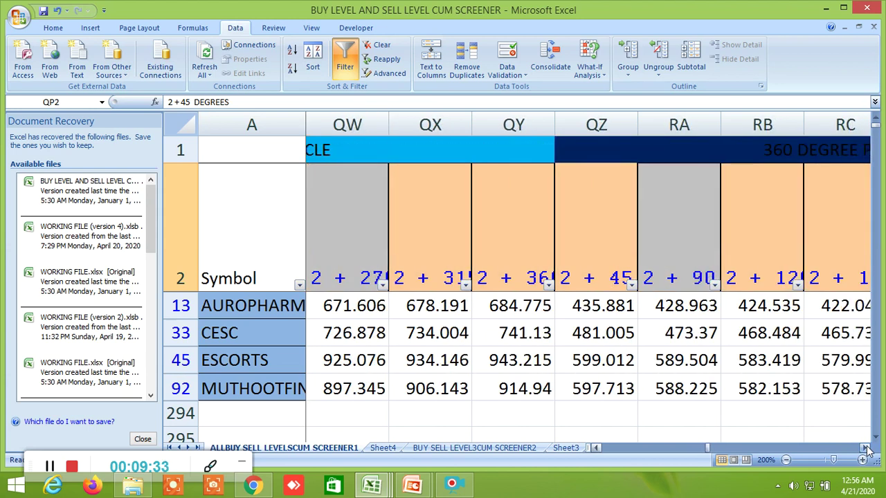
- Review the downside third cycle columns of the 360 degree price analysis, starting from their 2 + 45 DEGREES header
left_click(865, 448)
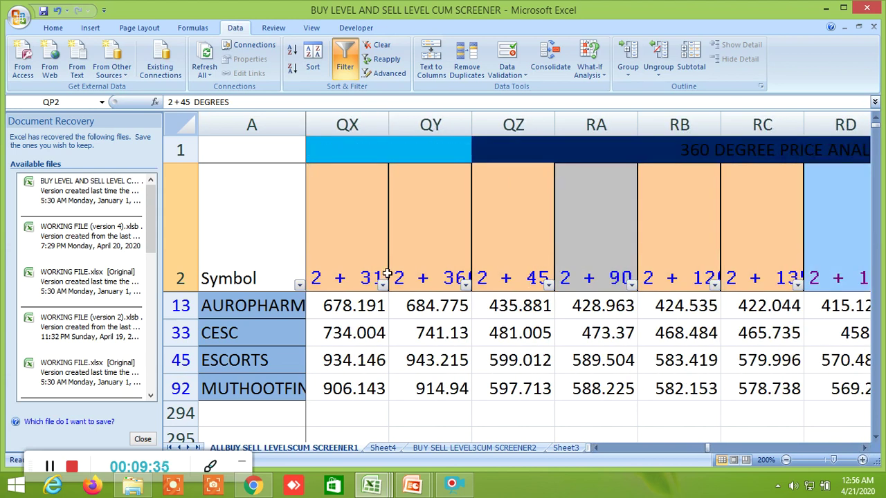
left_click(521, 250)
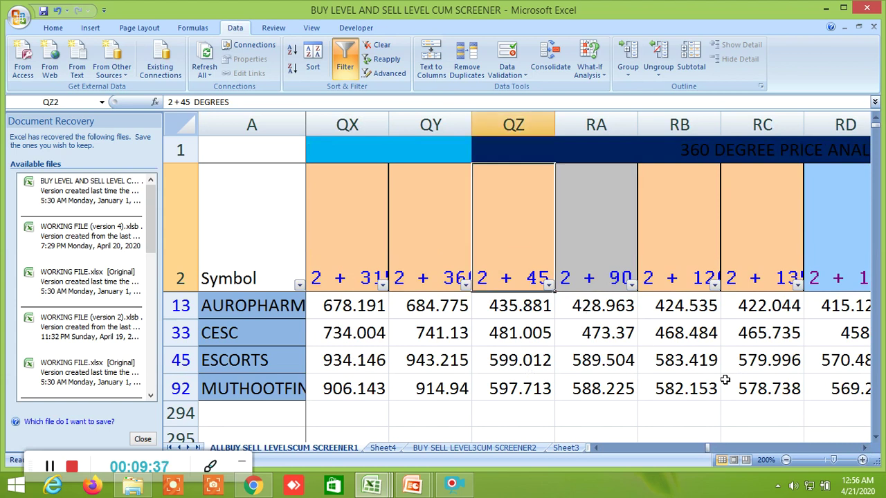
left_click(865, 448)
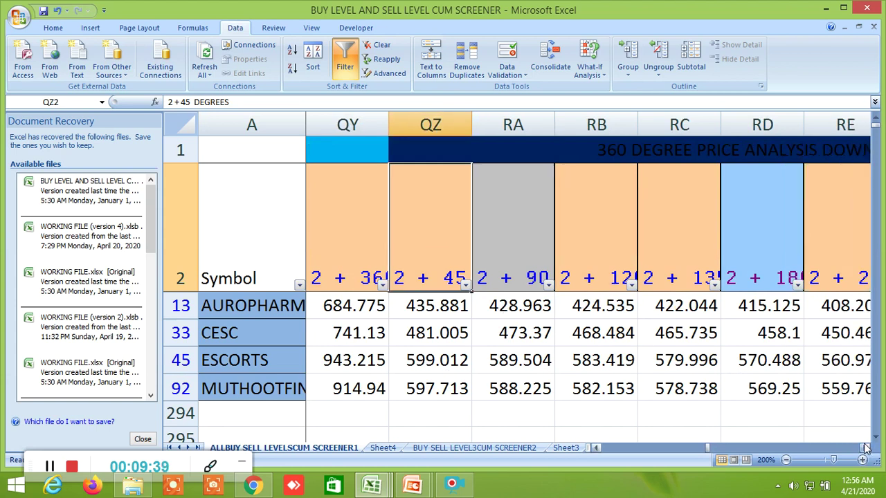
left_click_drag(865, 448, 865, 448)
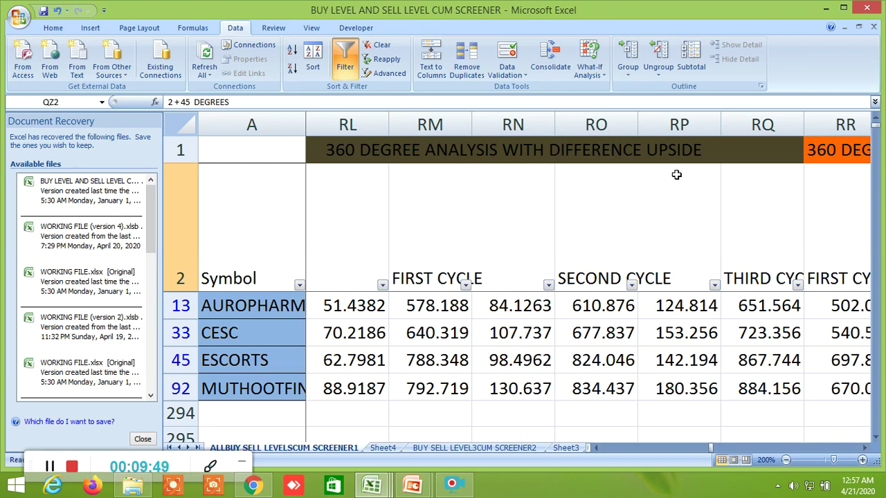
- Check the first, second and third cycle columns of the 360 DEGREE ANALYSIS WITH DIFFERENCE sections
left_click(865, 448)
left_click(865, 447)
left_click(865, 447)
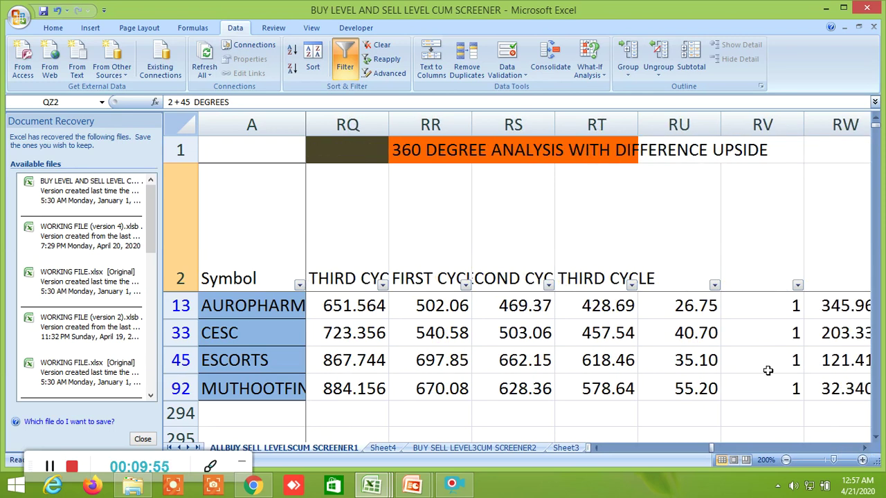
- Inspect the GANN TIME INTRADAY column and the calculation columns around it for the filtered stocks
left_click(865, 447)
left_click(865, 448)
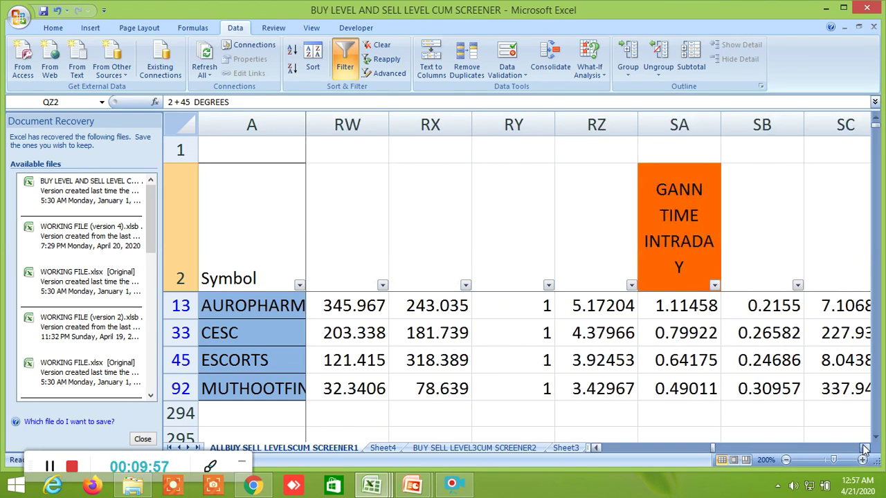
left_click(864, 448)
left_click(865, 448)
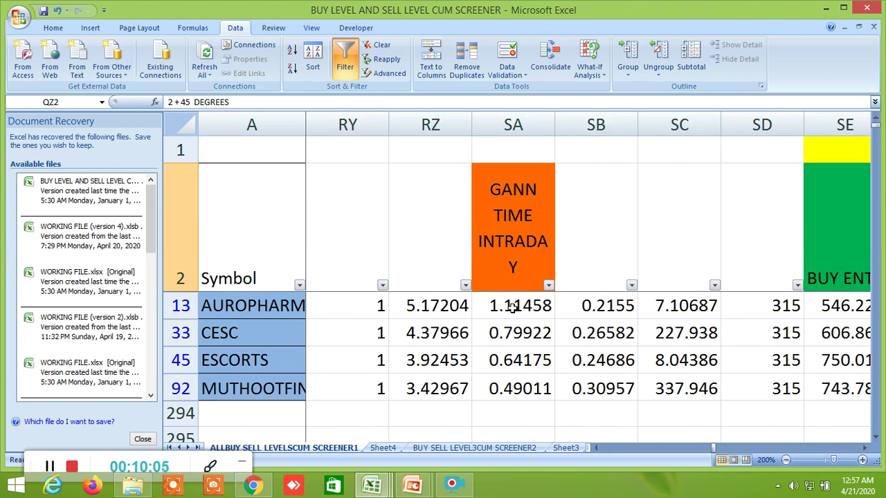
- Examine the buy entry and T1 to T6 targets under BUY SELL LEVELS ACCORDING TO NUMBER VIBRATION 7
left_click(864, 447)
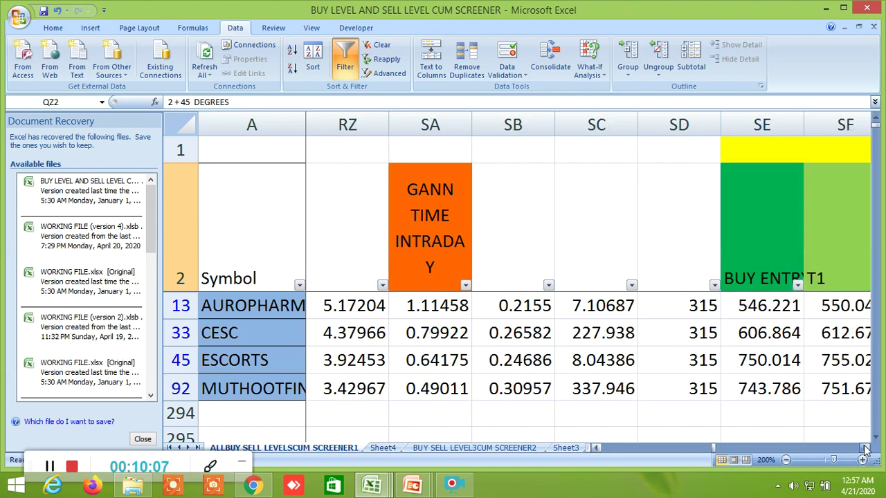
left_click_drag(864, 448, 864, 448)
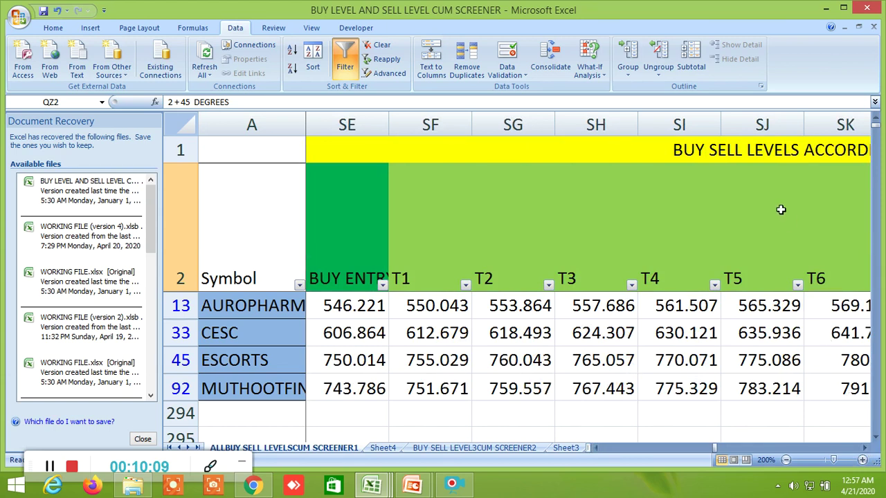
left_click(739, 149)
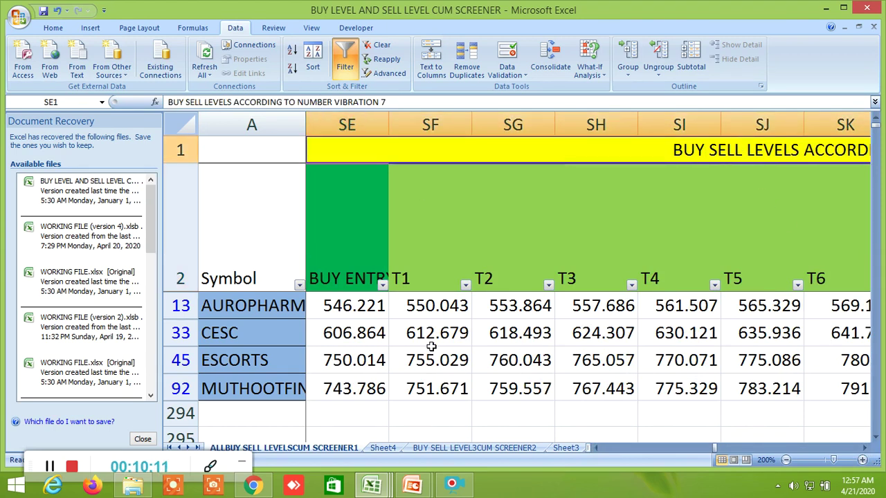
left_click(865, 448)
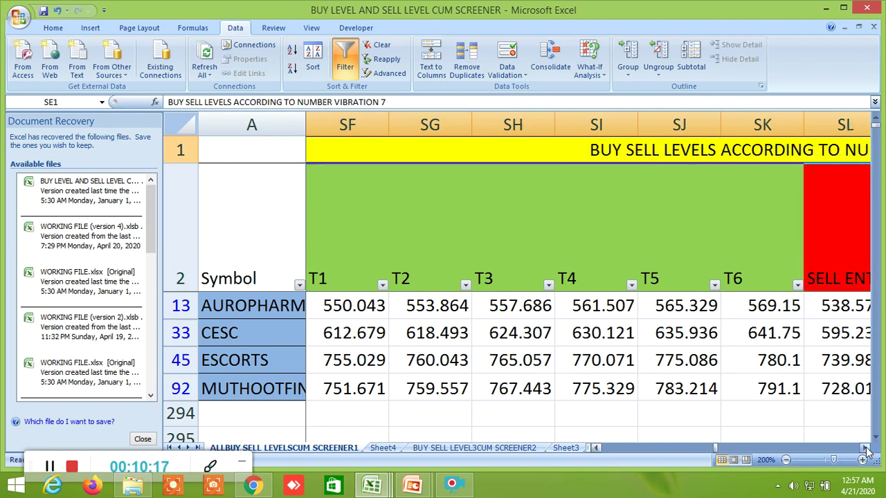
left_click(866, 448)
left_click(865, 449)
left_click(865, 448)
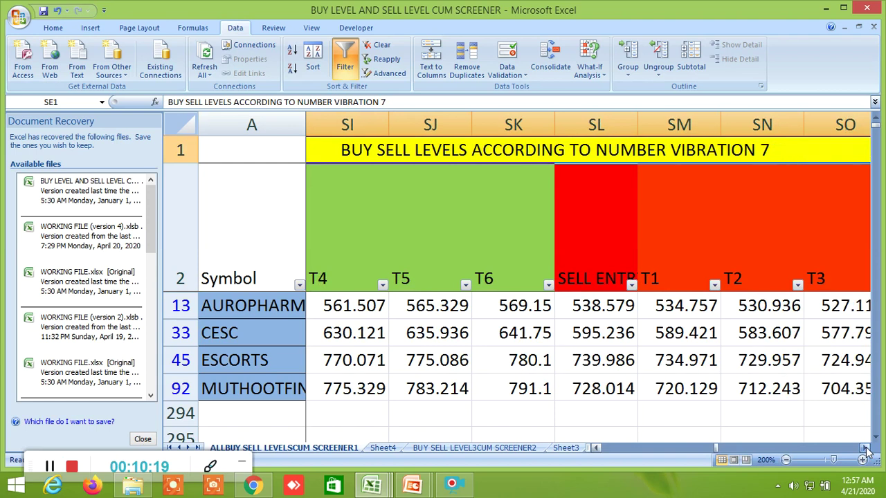
- Check the sell entry and its T1 to T6 targets in the number vibration 7 section
left_click(865, 448)
left_click(865, 448)
left_click(865, 448)
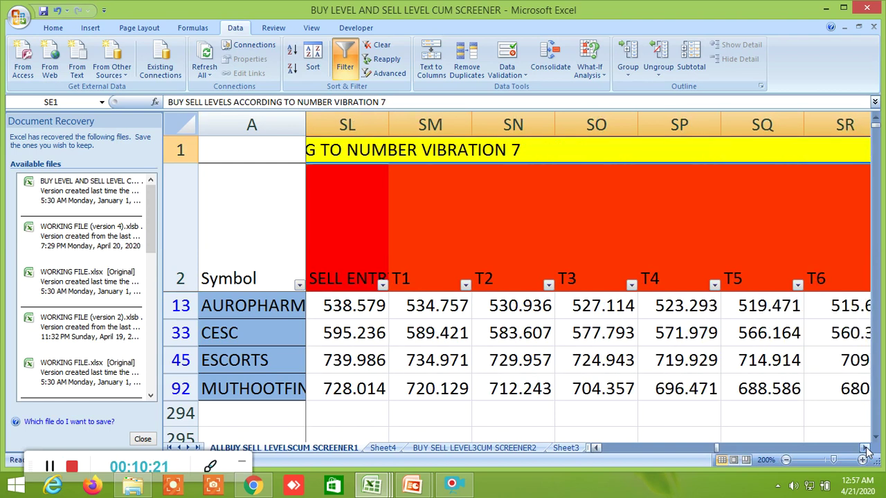
left_click(866, 449)
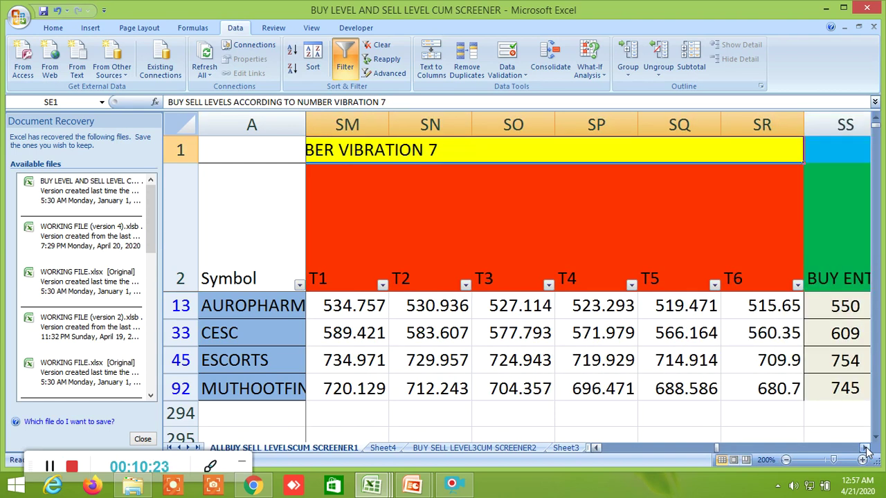
- Review the buy entry and T1 to T11 target columns of the Gann levels section
left_click(865, 448)
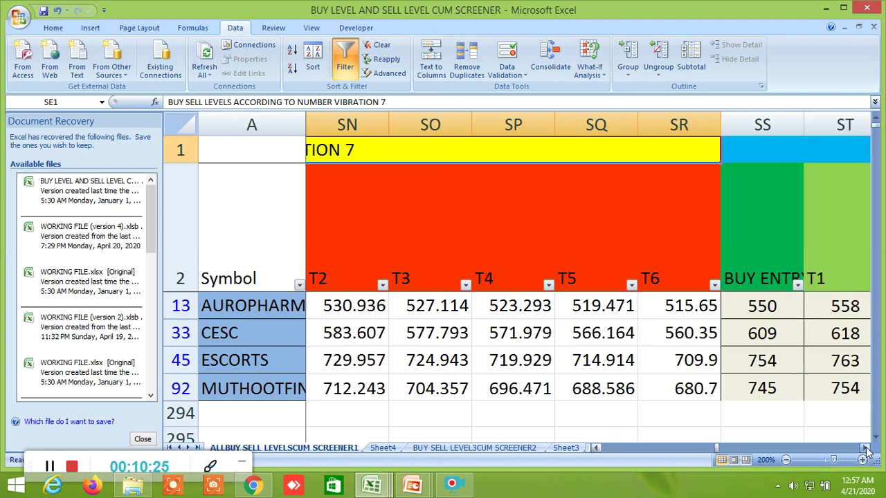
left_click(865, 448)
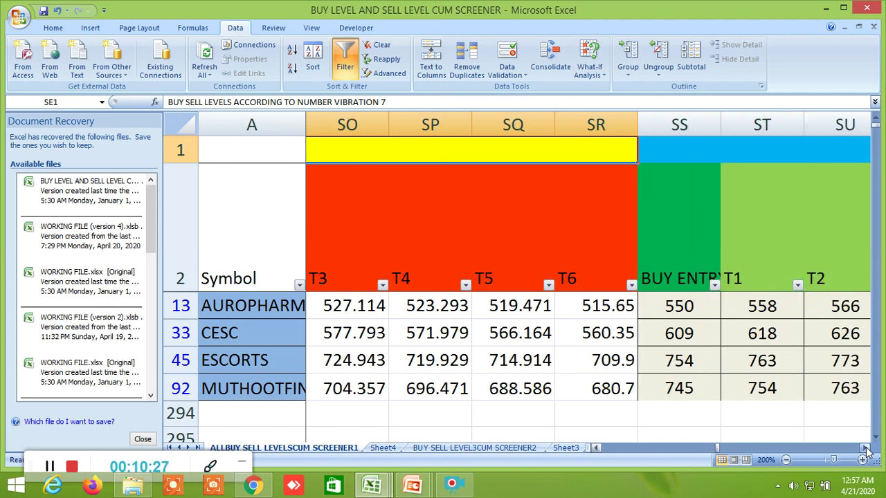
left_click(865, 448)
left_click(865, 448)
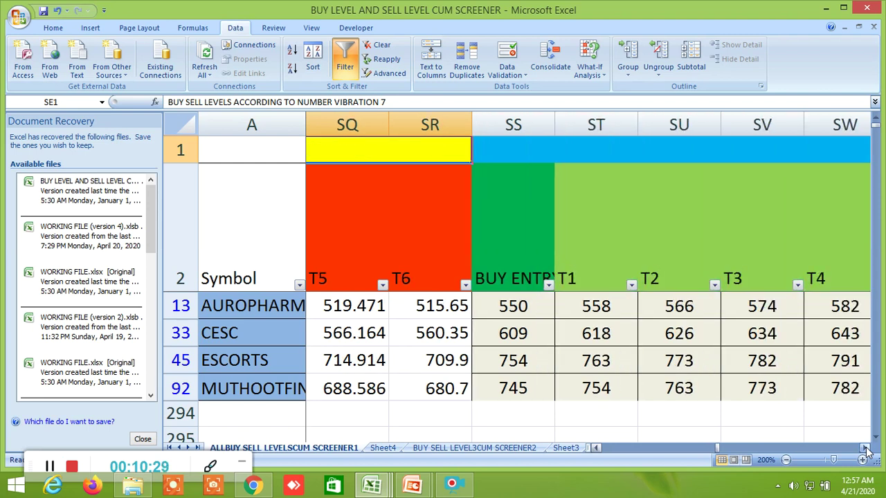
left_click(865, 448)
left_click(865, 448)
left_click(866, 448)
left_click(866, 448)
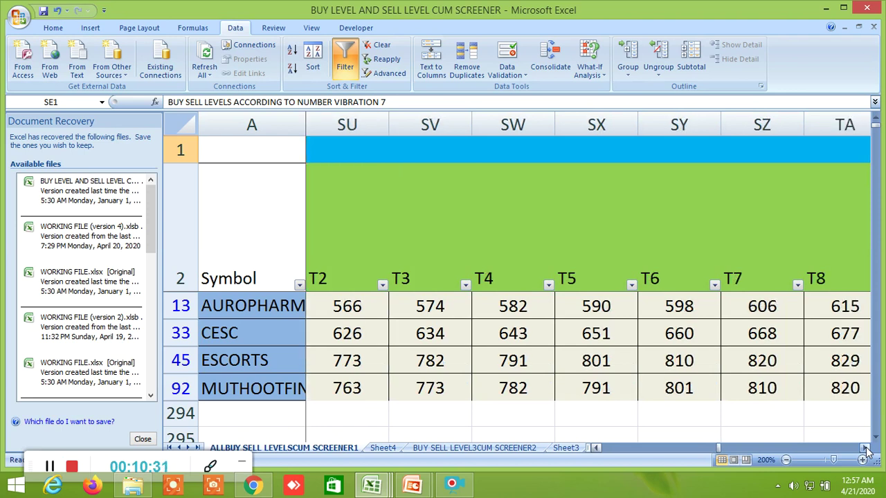
left_click(866, 448)
left_click(866, 449)
left_click(865, 448)
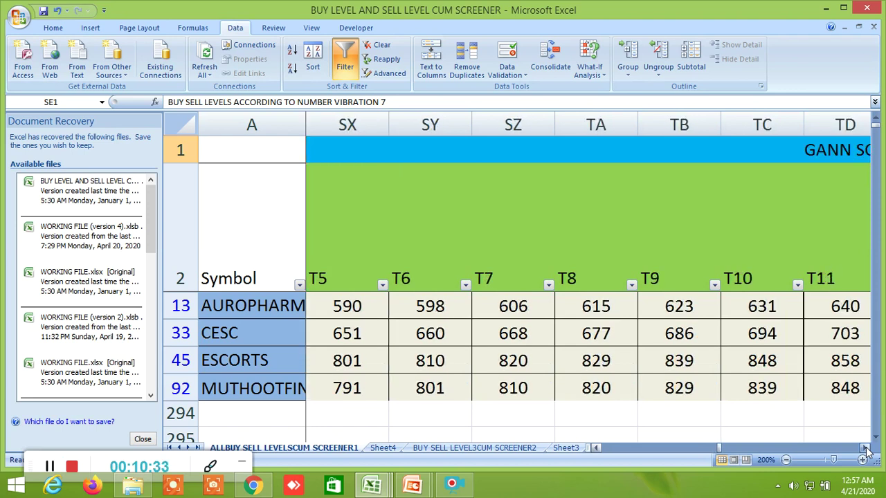
- Review the sell-side target columns of the Gann levels section through T11, the last filled column
left_click(865, 448)
left_click(865, 448)
double_click(865, 448)
double_click(865, 448)
double_click(866, 448)
double_click(865, 449)
left_click(865, 448)
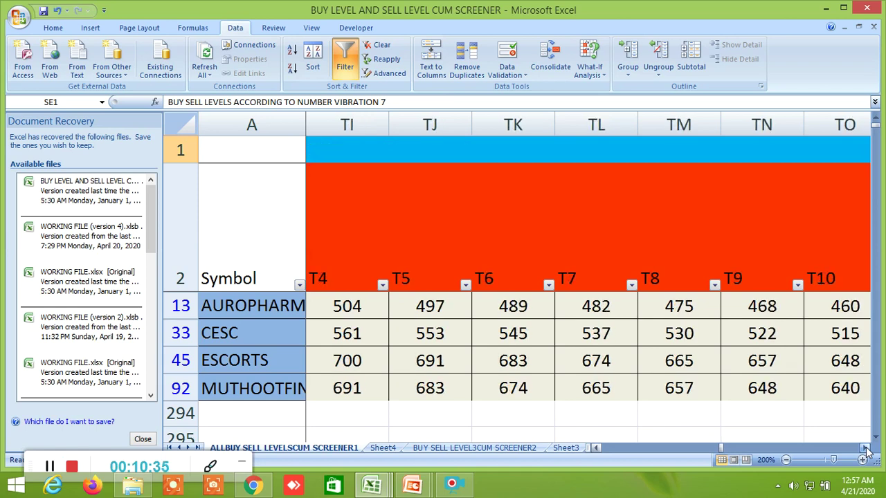
left_click(865, 449)
double_click(866, 448)
double_click(866, 448)
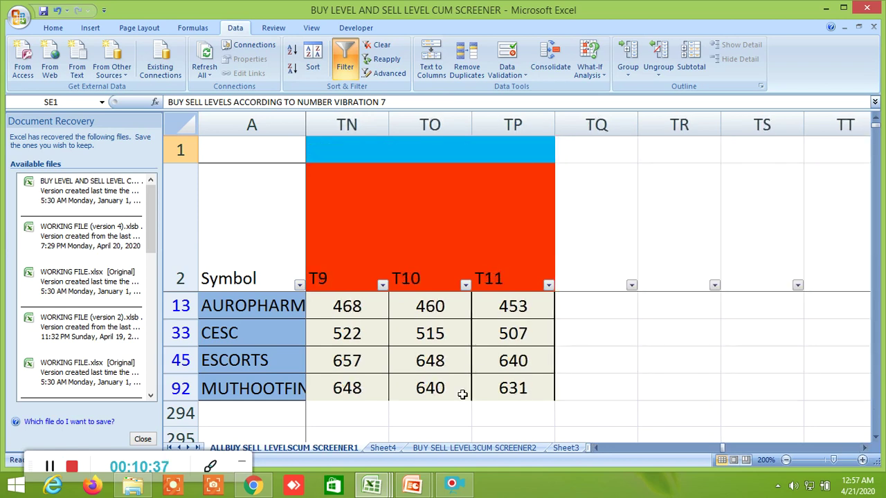
- Open the BUY SELL LEVEL3CUM SCREENER2 sheet and go up to its first stock row, ACC
left_click(453, 449)
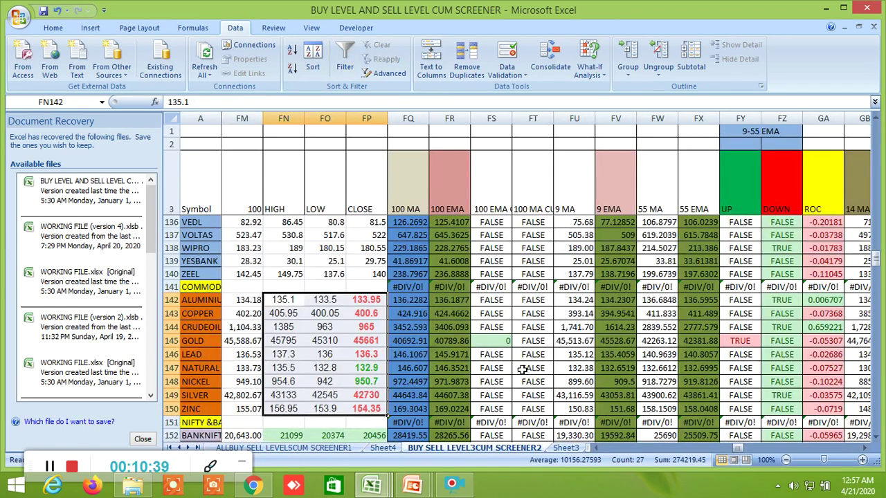
scroll(647, 325, "up", 20)
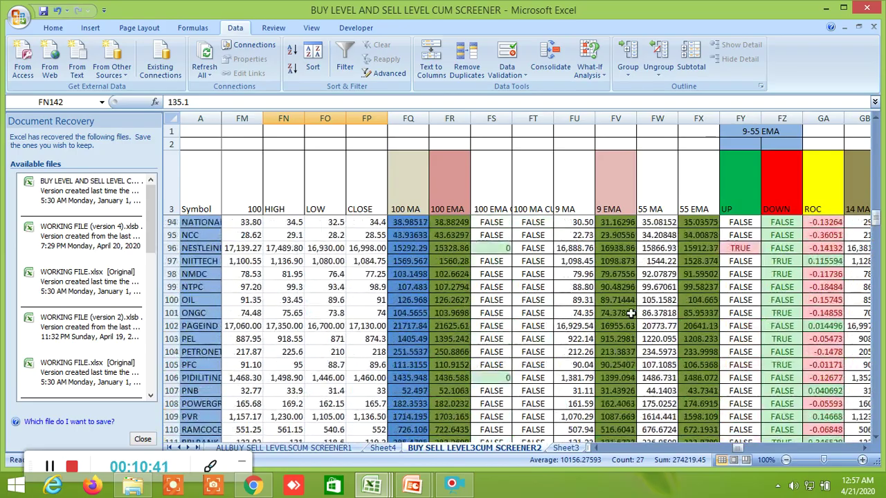
scroll(623, 309, "up", 10)
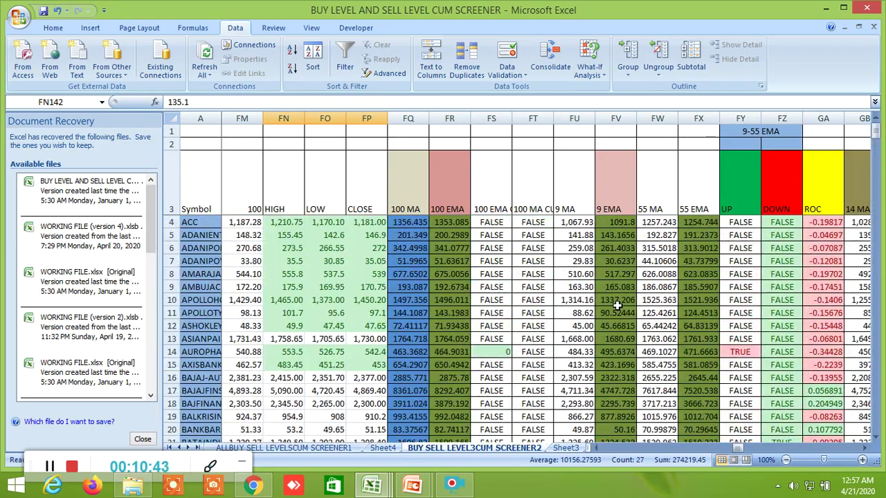
- Examine the uptrend and downtrend columns of BUY LEVEL AND SELL LEVELS 3 and the EMA crossover columns, then return to the first columns
left_click_drag(736, 448, 612, 458)
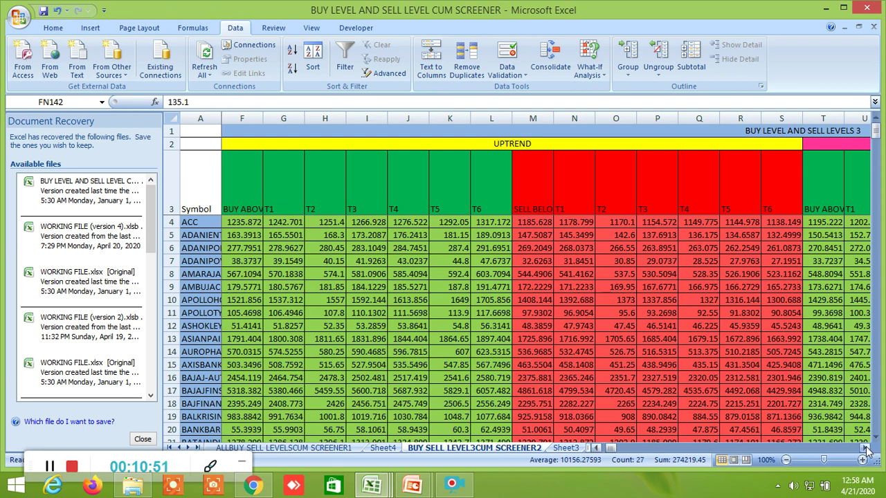
left_click_drag(865, 448, 865, 449)
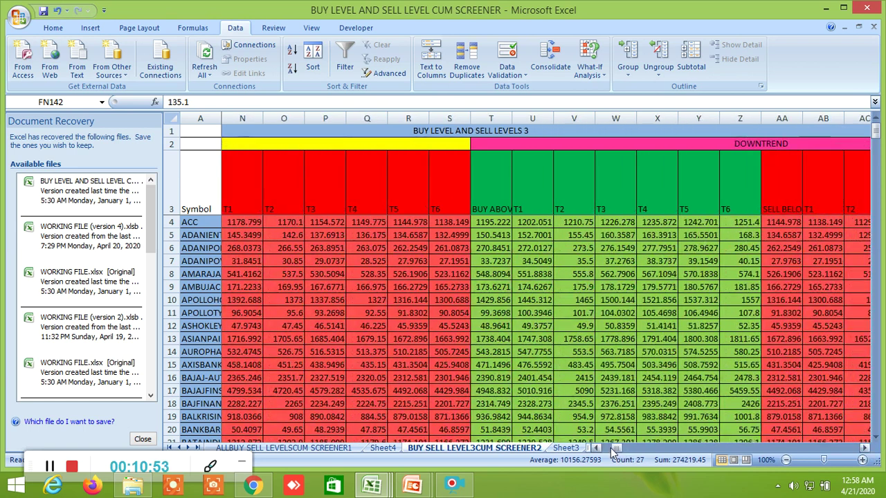
left_click_drag(614, 452, 756, 451)
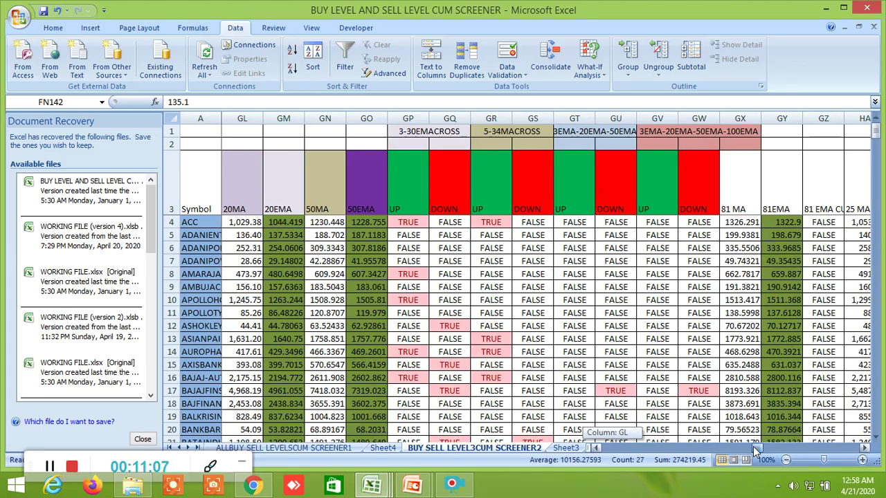
left_click_drag(755, 451, 599, 450)
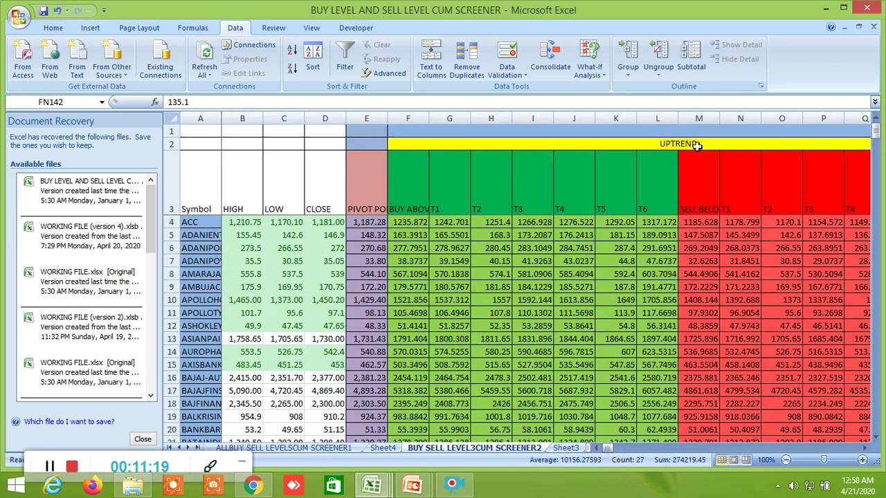
- Go to the 100 MA and EMA crossover columns and inspect the 100 MA crossover formula in the BERGEPAINT row
left_click(867, 449)
left_click(866, 448)
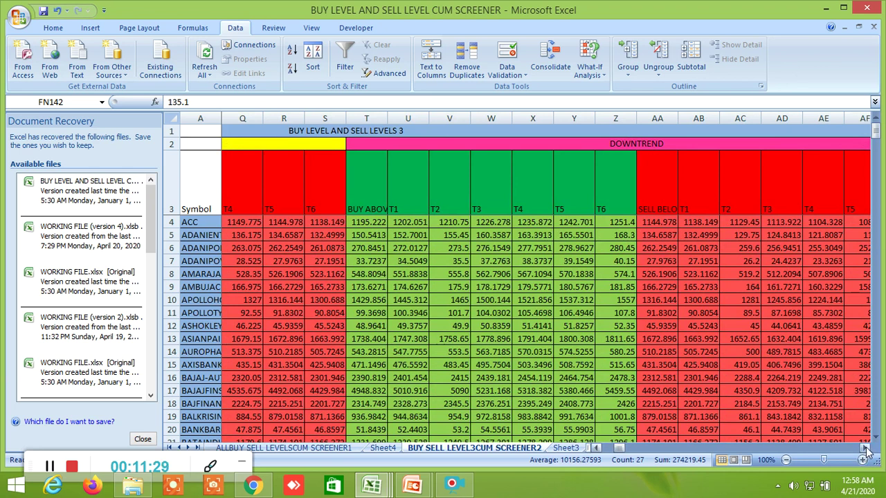
left_click_drag(866, 448, 867, 450)
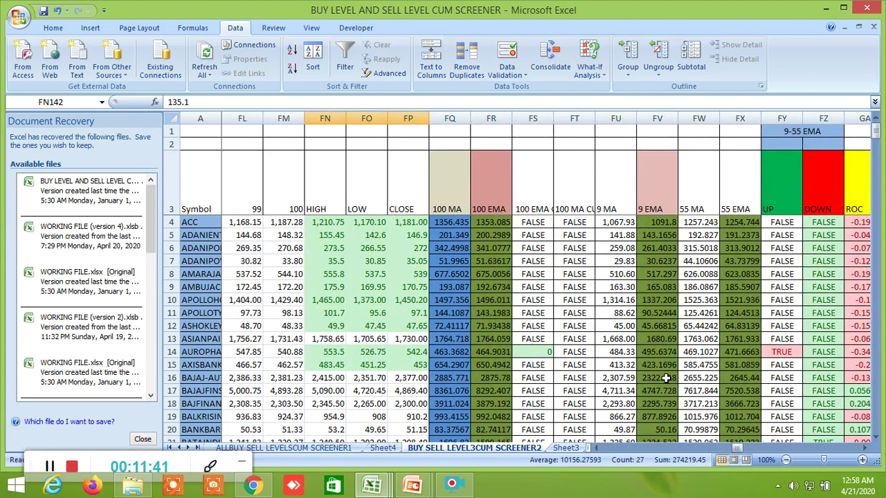
scroll(576, 330, "down", 2)
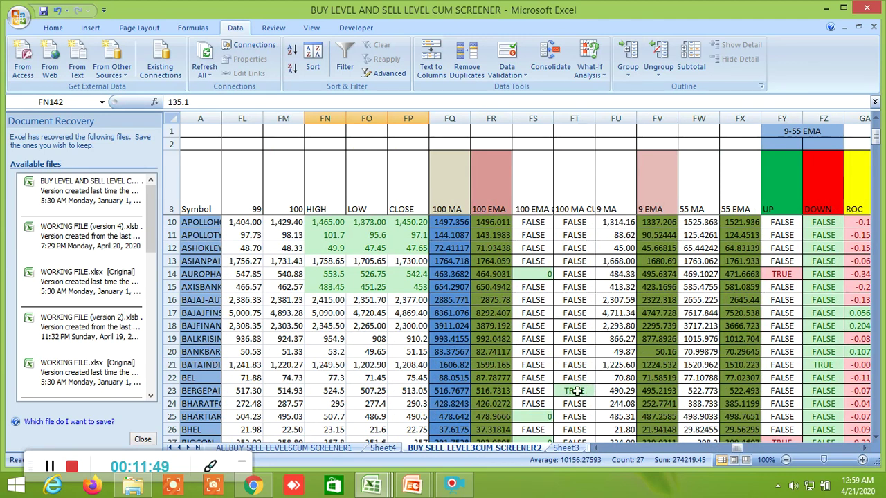
scroll(618, 390, "down", 1)
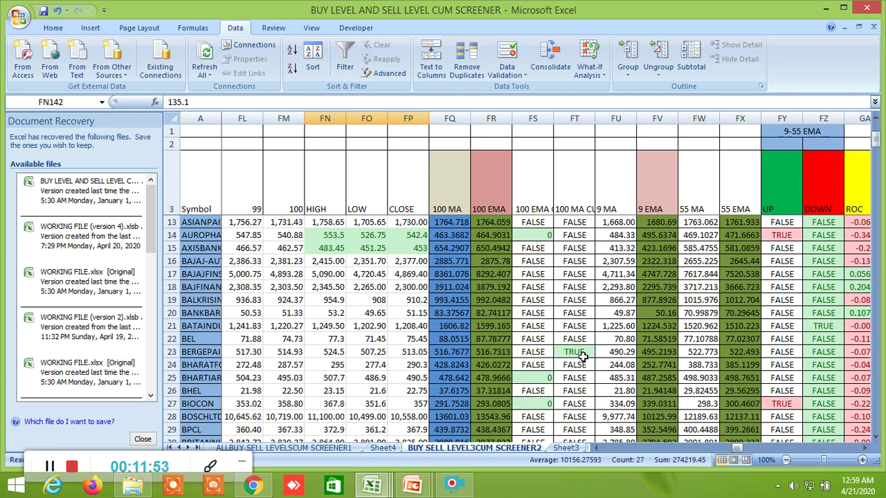
scroll(607, 363, "down", 1)
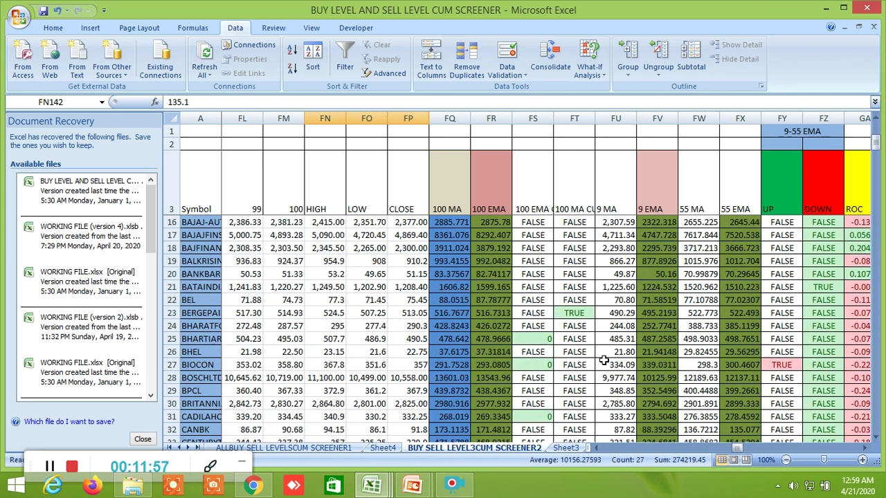
left_click(579, 314)
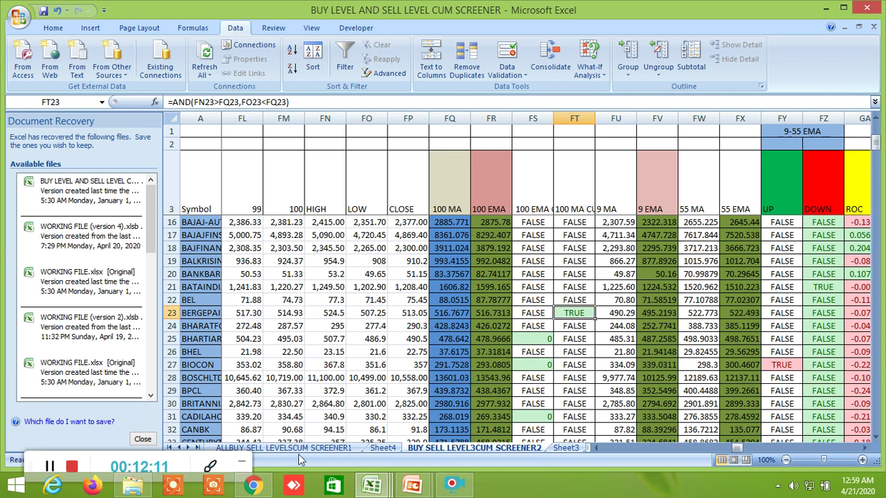
- Switch to Chrome, load tradingview.com in place of the screen recorder page, and open its chart
left_click(262, 486)
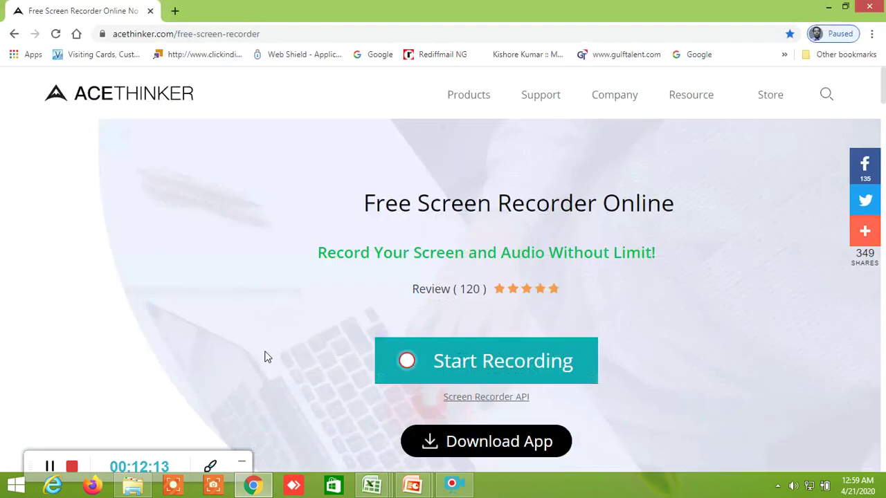
left_click(312, 34)
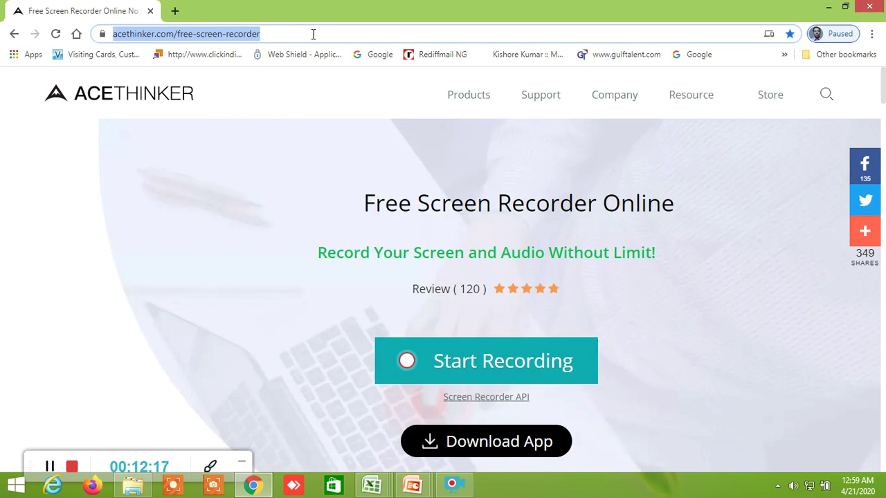
type("TRADIN")
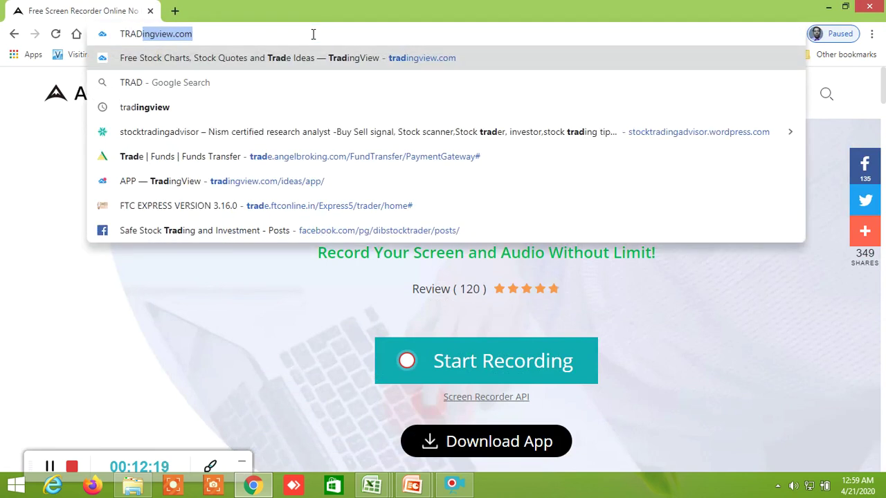
type("G")
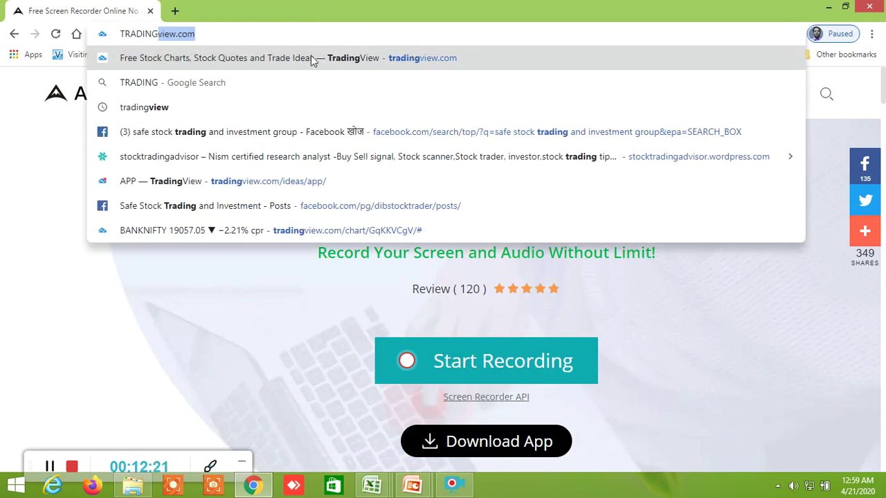
left_click(310, 57)
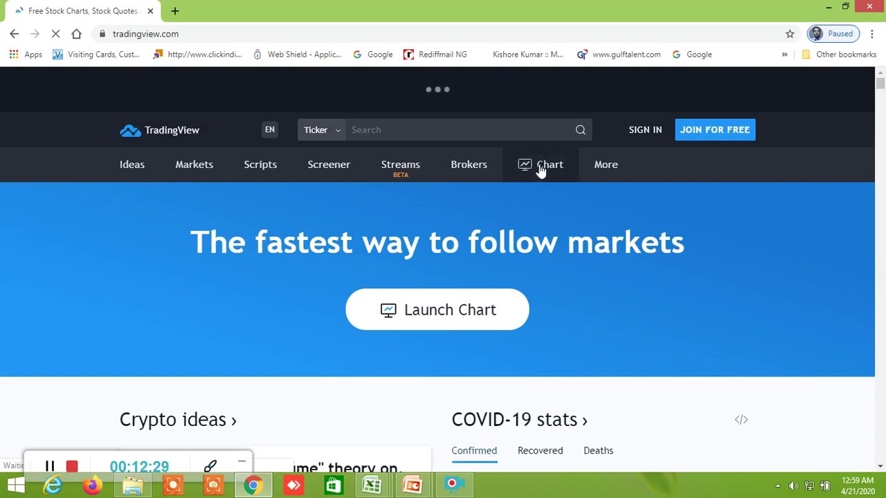
left_click(540, 166)
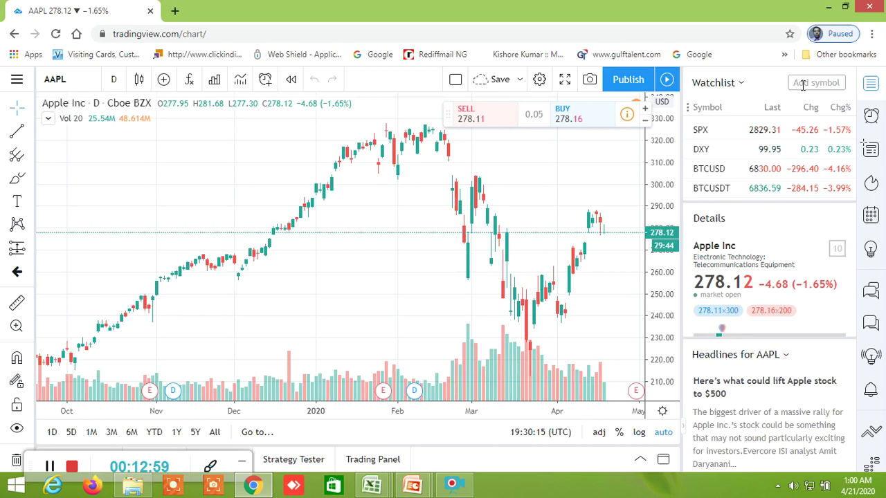
- Try to look up the symbol BERGEPAINT for the watchlist
left_click(803, 83)
type("BERGER")
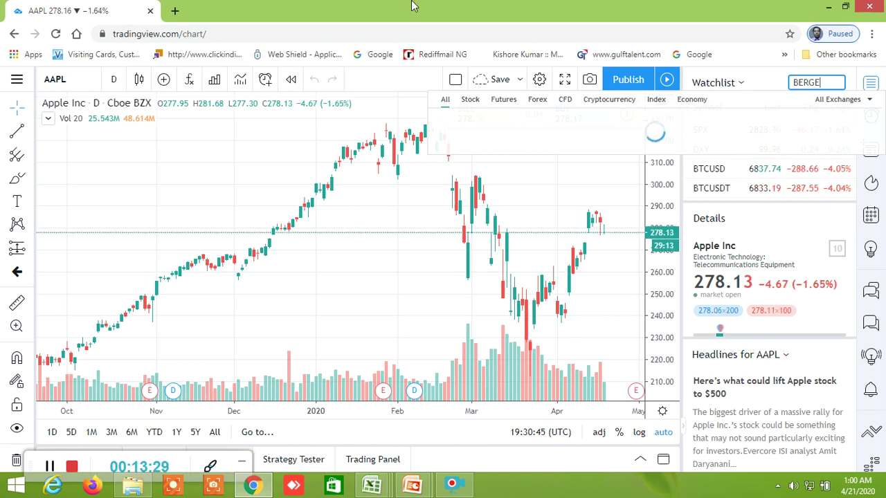
type("PAINT")
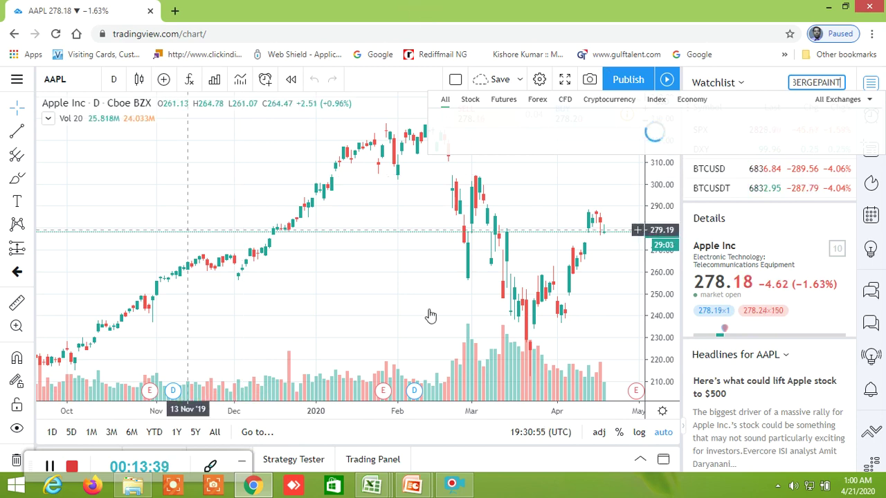
- Return to the BUY LEVEL AND SELL LEVEL CUM SCREENER workbook and check the 100 MA crossover cells marked TRUE in rows 38, 93 and 130
mouse_move(371, 484)
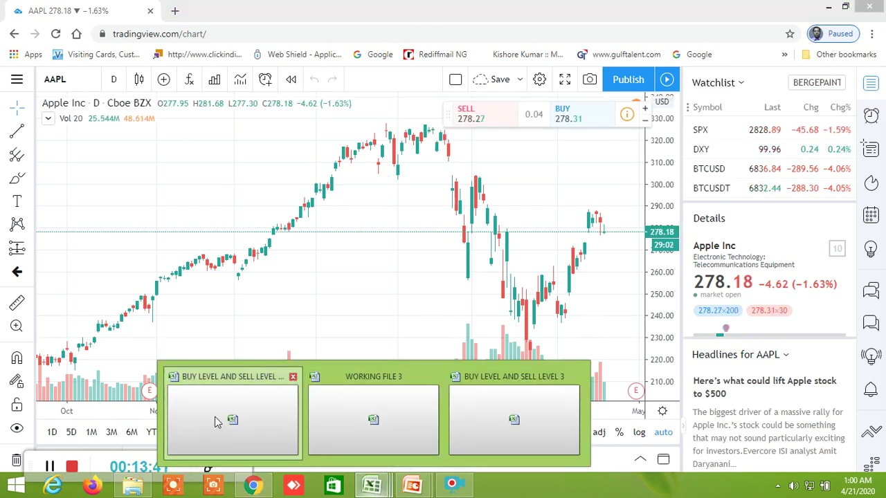
left_click(217, 422)
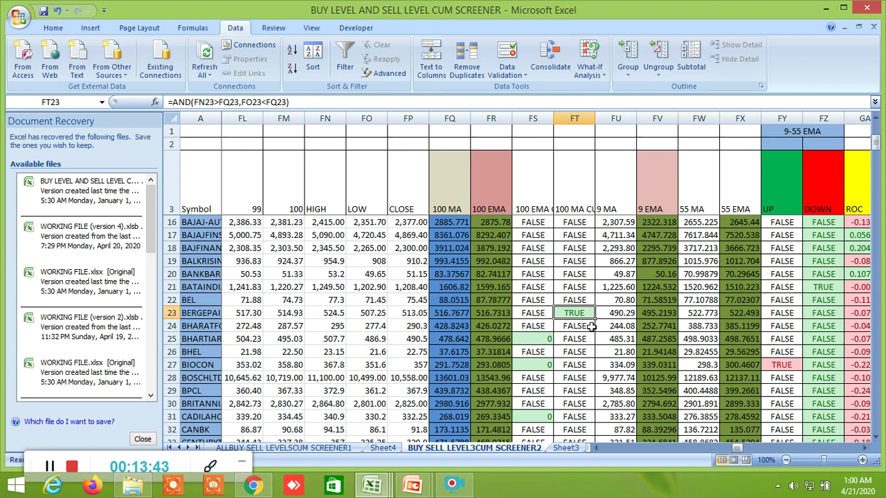
scroll(591, 327, "down", 3)
left_click(579, 390)
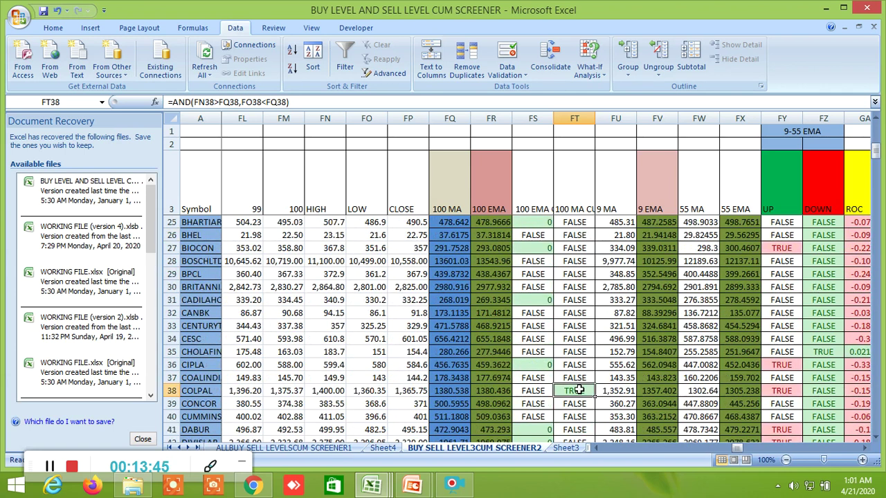
scroll(583, 353, "down", 9)
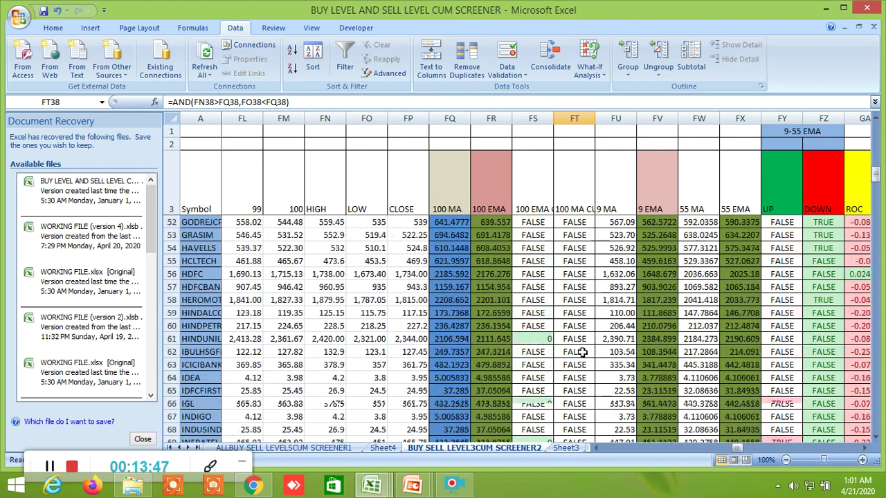
scroll(582, 352, "down", 10)
left_click(578, 365)
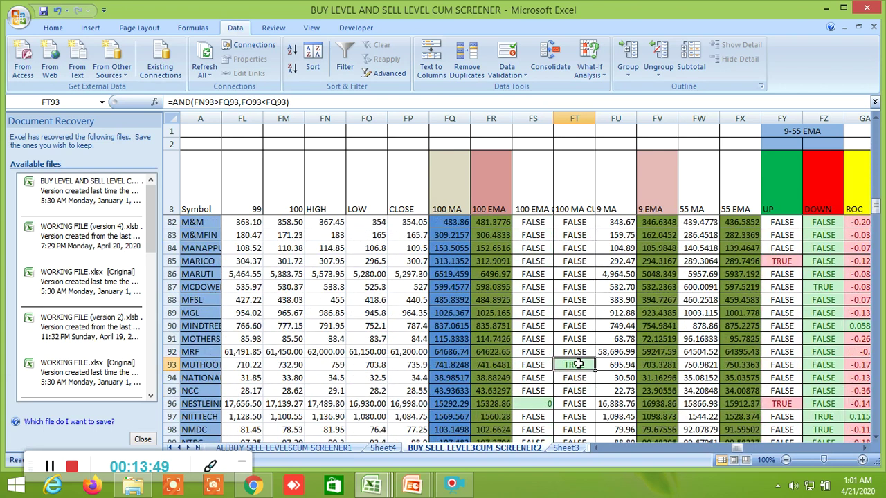
scroll(581, 356, "down", 14)
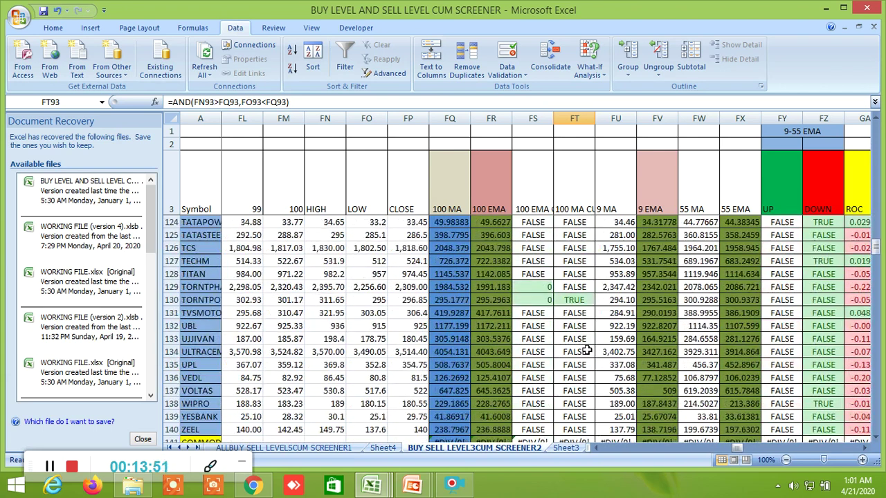
left_click(575, 303)
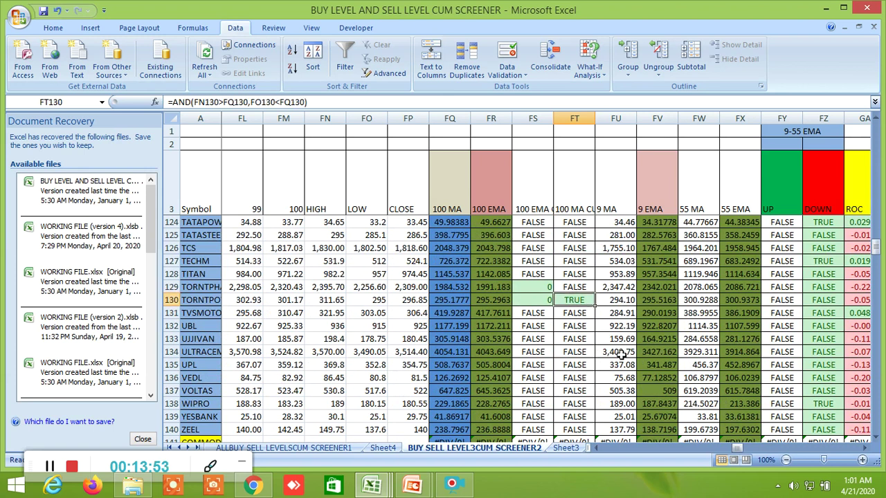
- Switch back to the TradingView chart in Chrome and clear the symbol entered for the watchlist
left_click(253, 486)
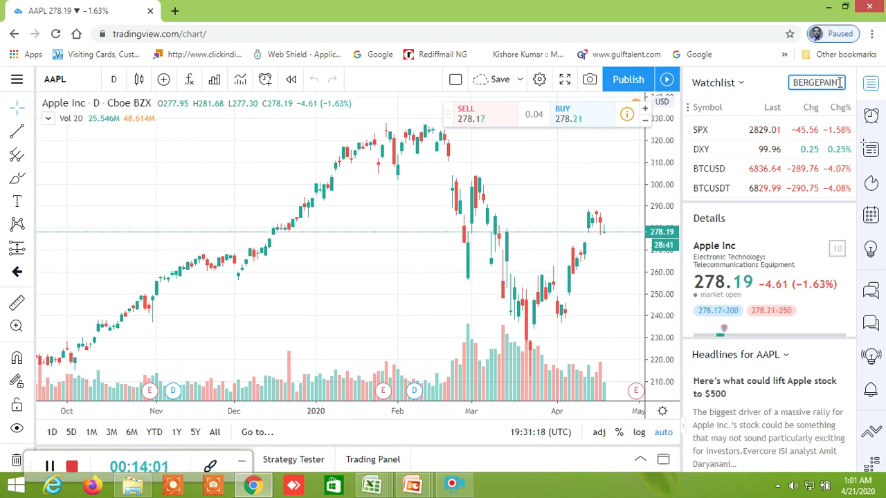
type("T")
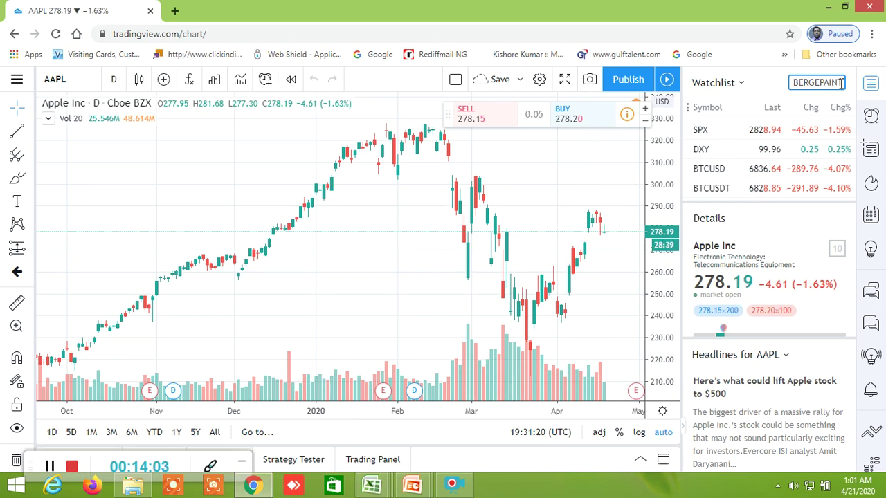
left_click(791, 81)
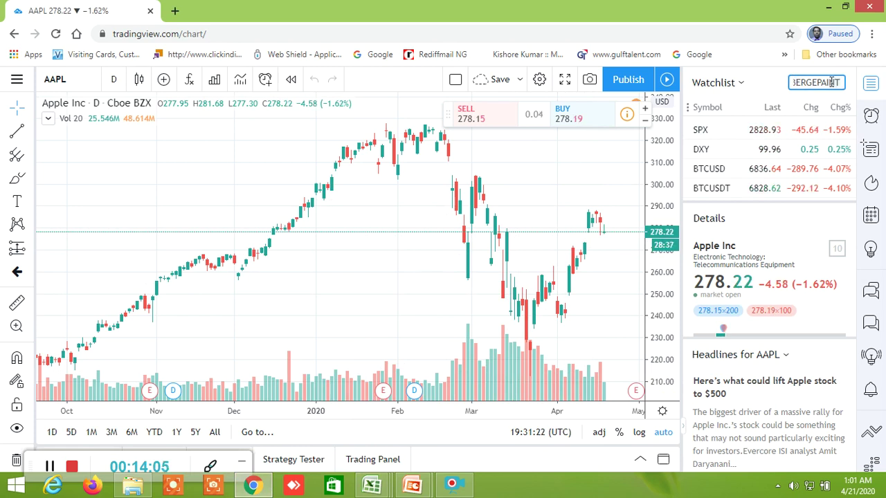
key("ctrl+a")
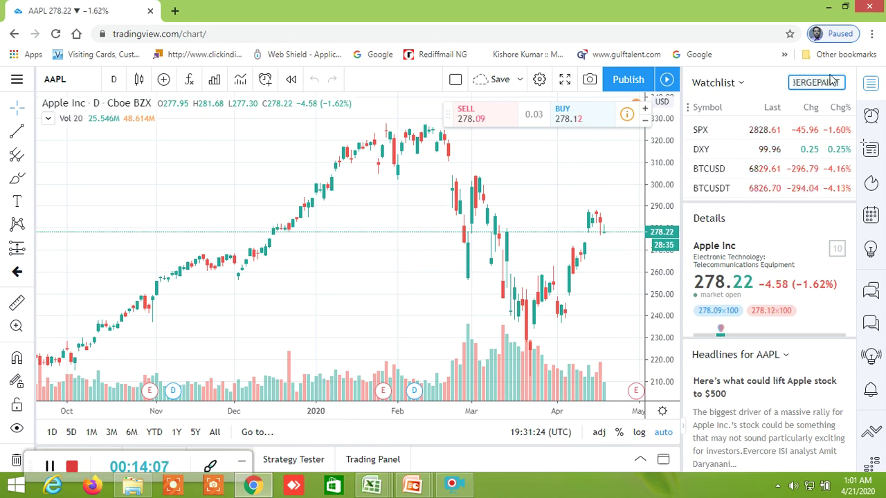
key("BackSpace")
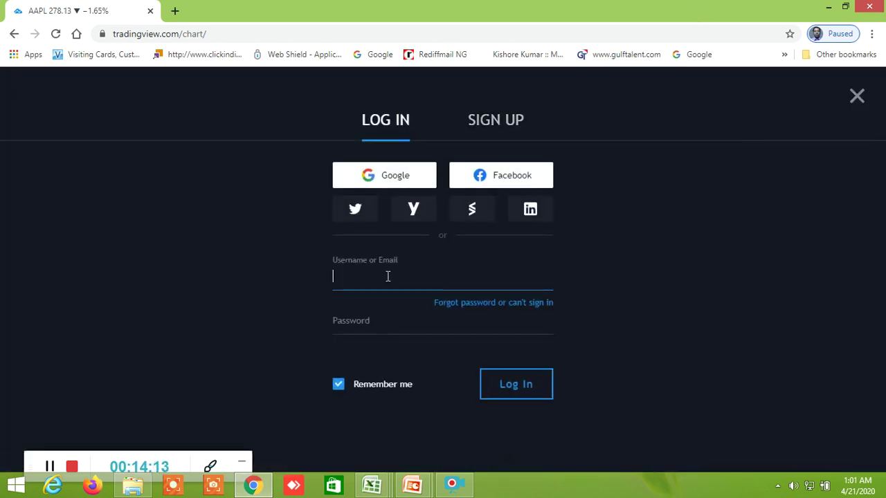
- Log in to TradingView with the account e-mail and the account password
type("D")
left_click(400, 311)
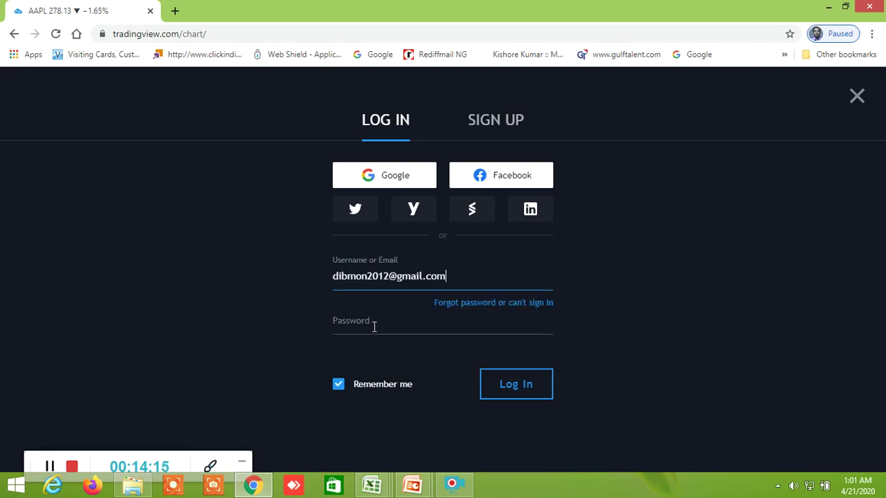
left_click(373, 324)
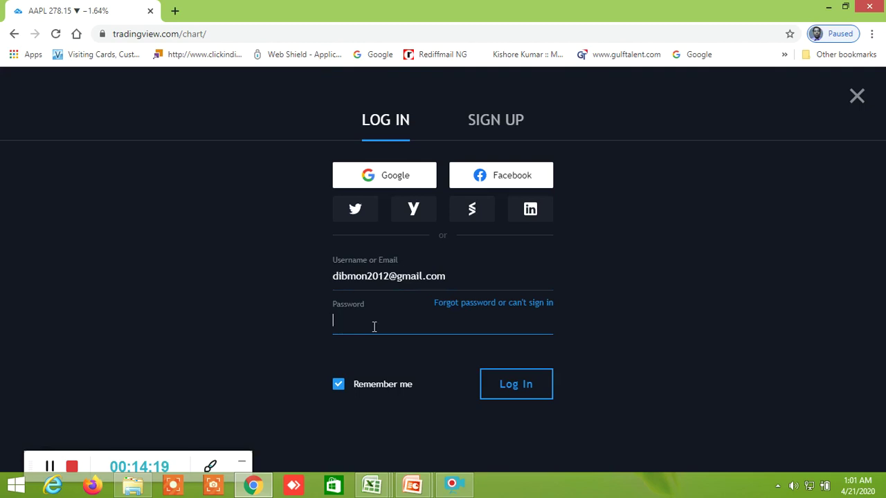
type("•••••")
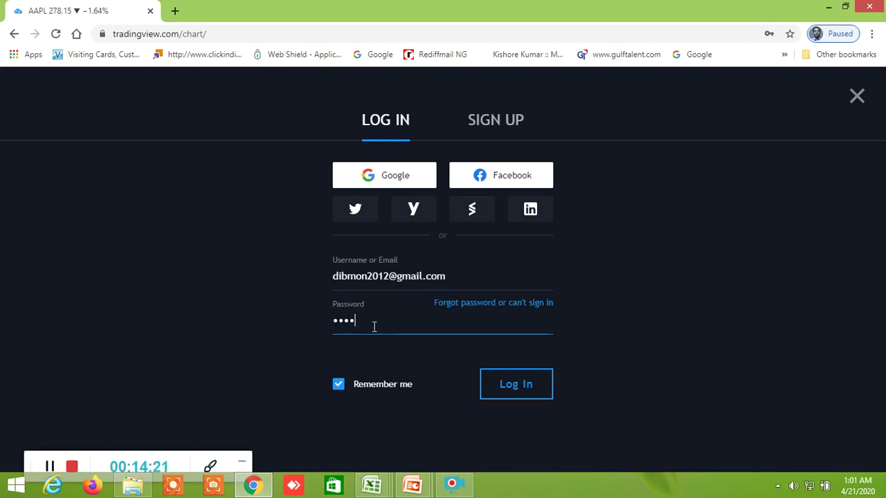
type("••••")
left_click(510, 387)
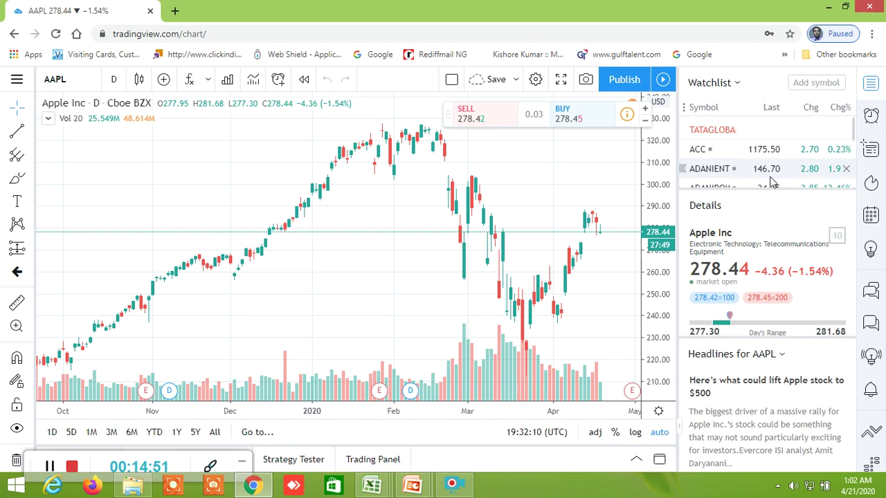
- Look through the watchlist for BERGEPAINT and try to look up that symbol to add it
scroll(770, 178, "down", 1)
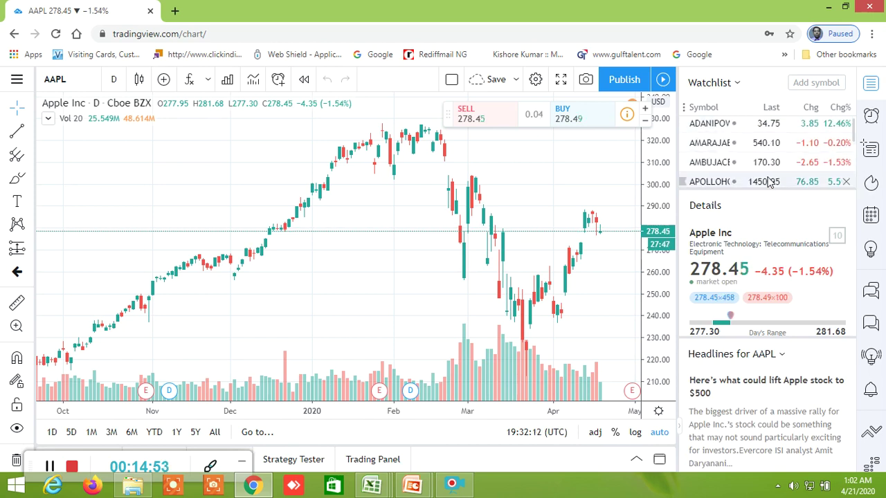
scroll(770, 179, "down", 3)
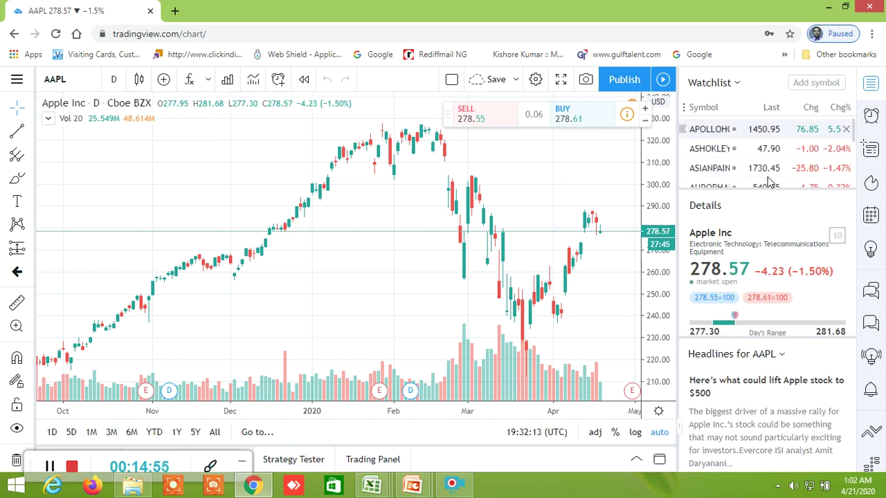
scroll(770, 178, "down", 5)
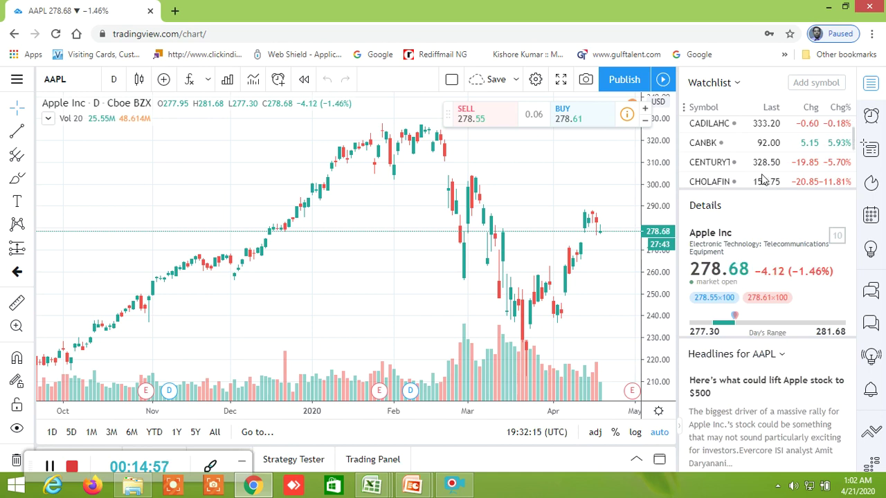
scroll(763, 180, "down", 8)
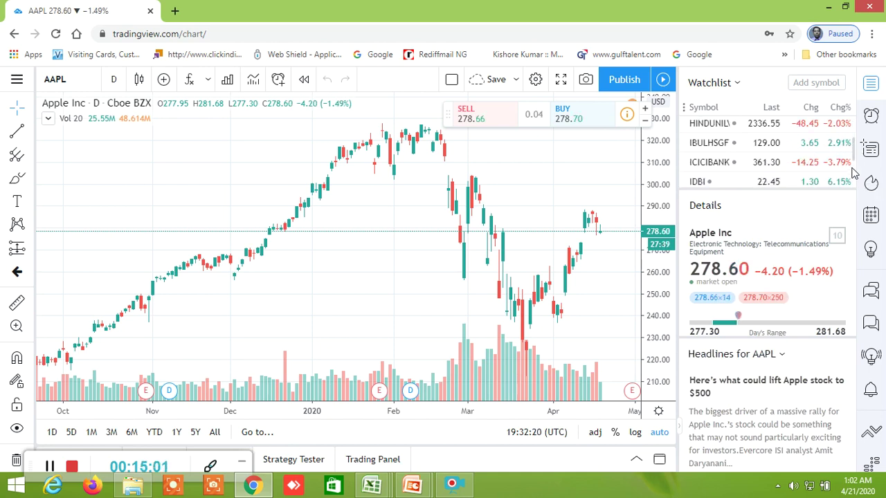
scroll(853, 179, "down", 5)
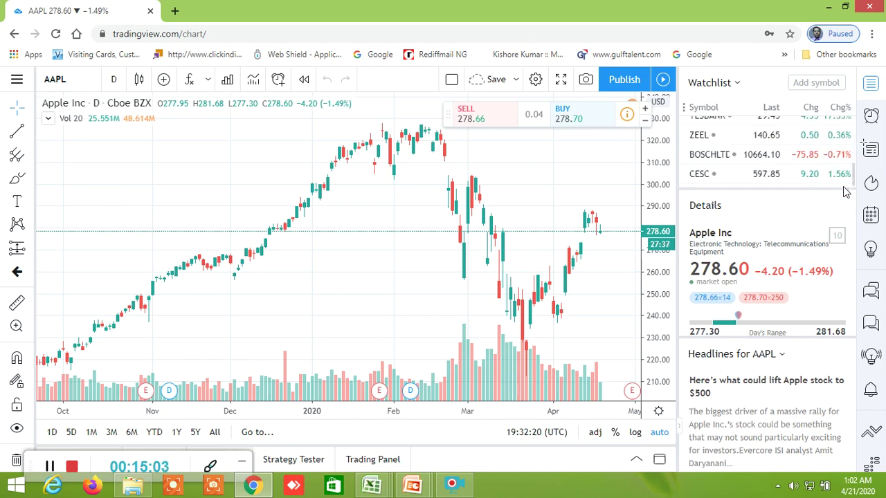
left_click(797, 82)
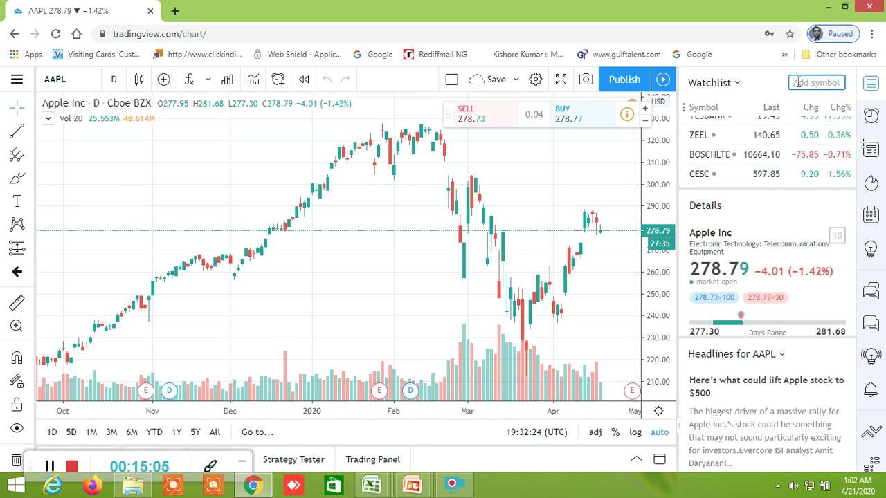
type("BERGEPAI")
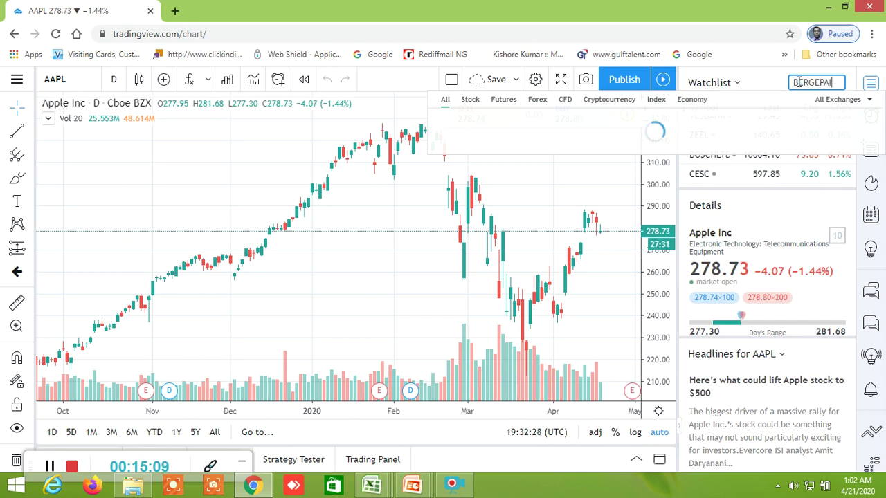
type("NT")
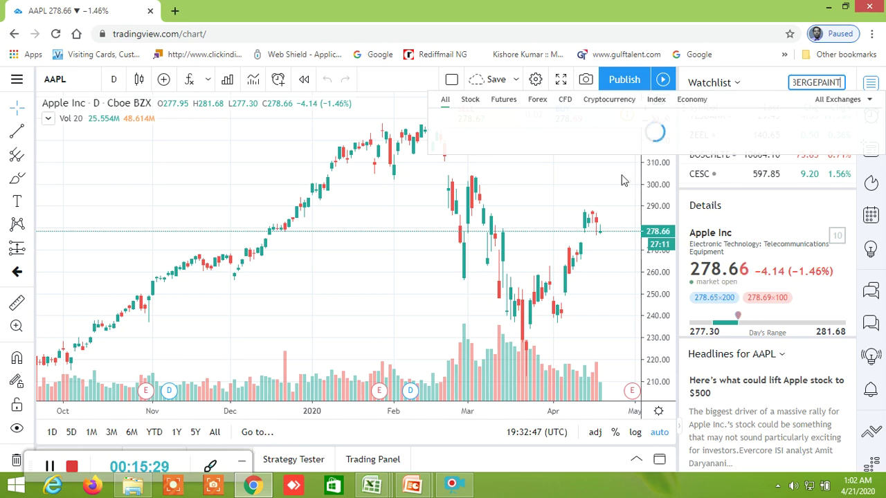
mouse_move(385, 490)
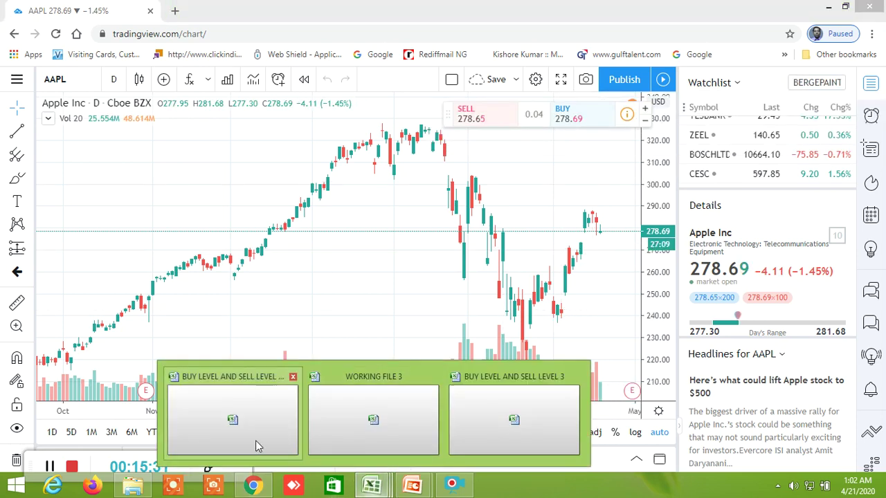
- Retry the watchlist symbol lookup for BERGEPAINT from the AAPL chart
left_click(824, 90)
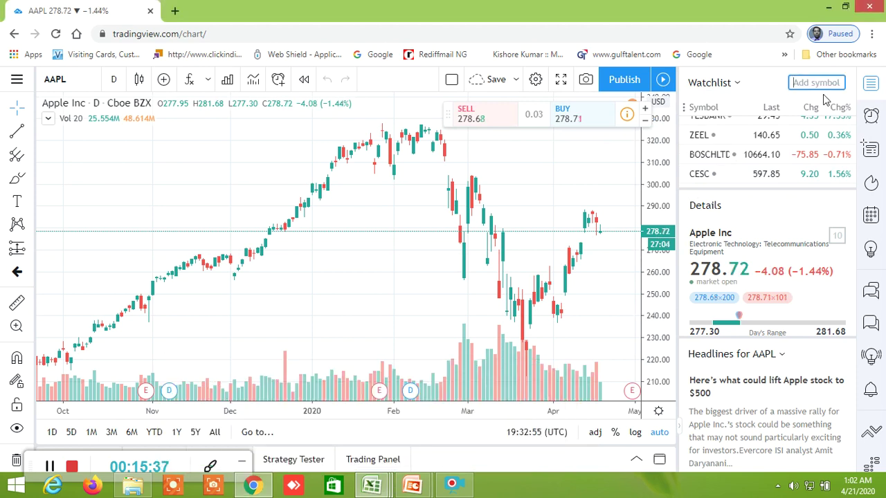
type("BER")
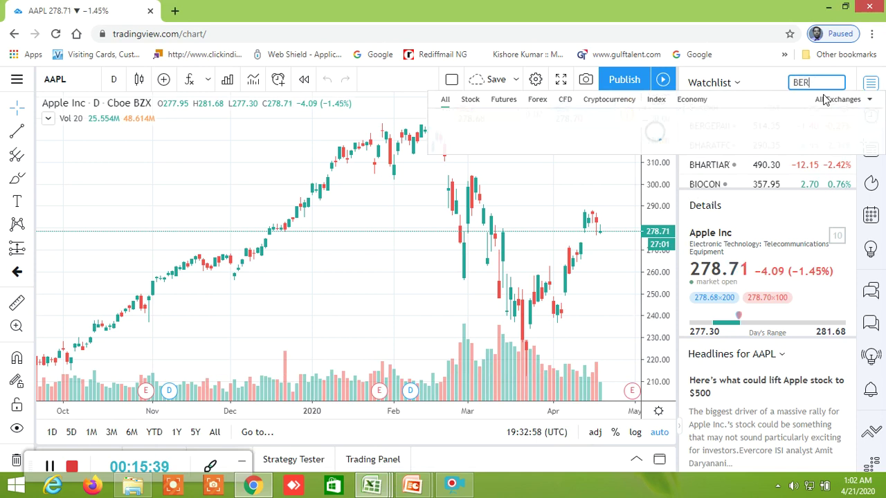
type("GEPAINT")
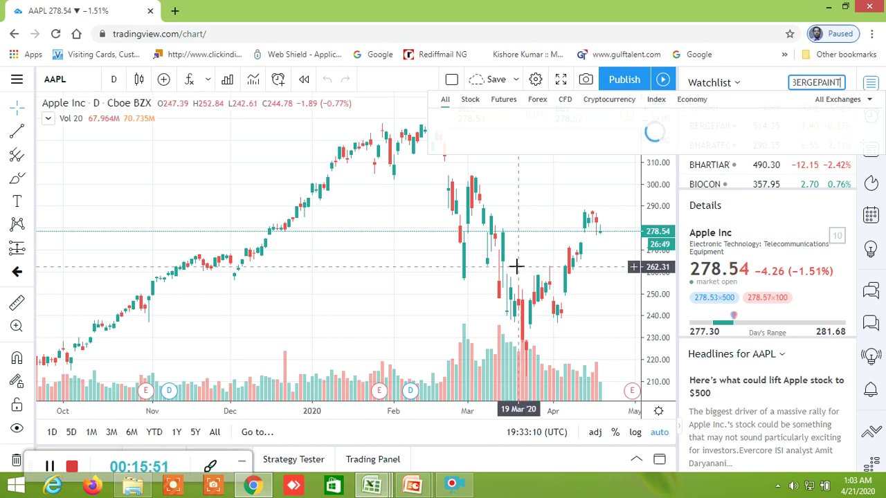
scroll(490, 261, "up", 3)
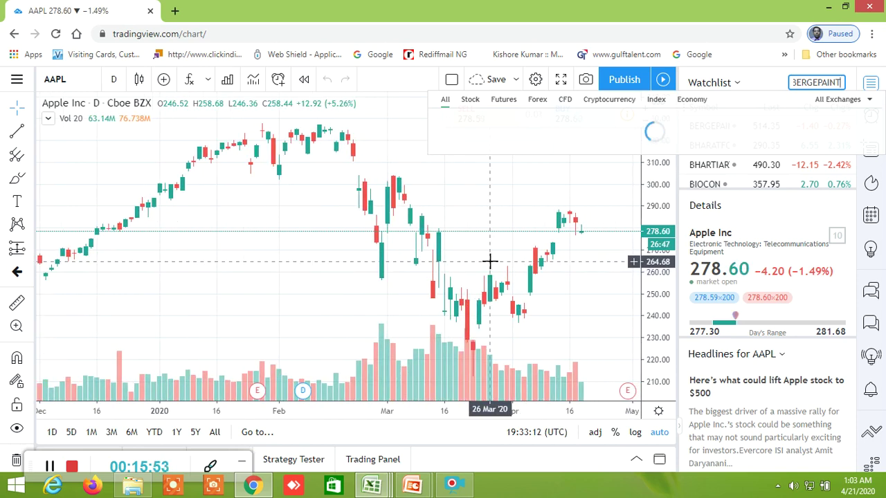
scroll(489, 262, "up", 1)
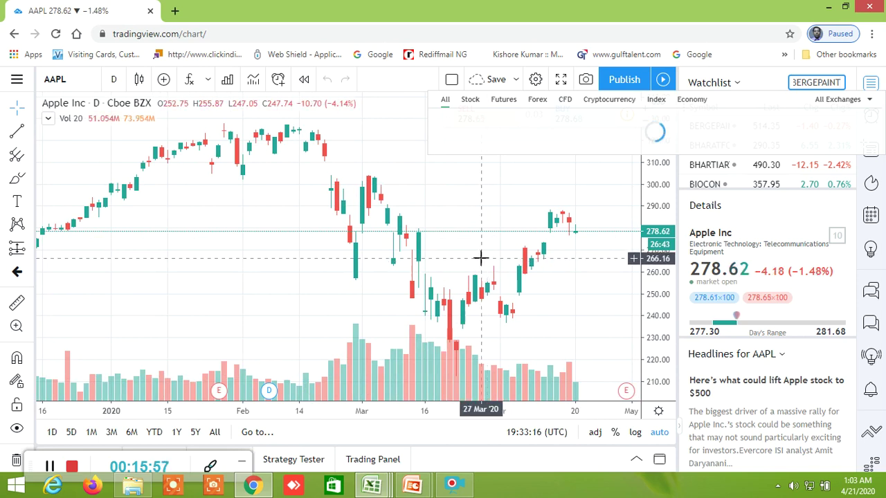
- Leave the AAPL chart and open the saved chart layout cpr from the TradingView home page
left_click(15, 34)
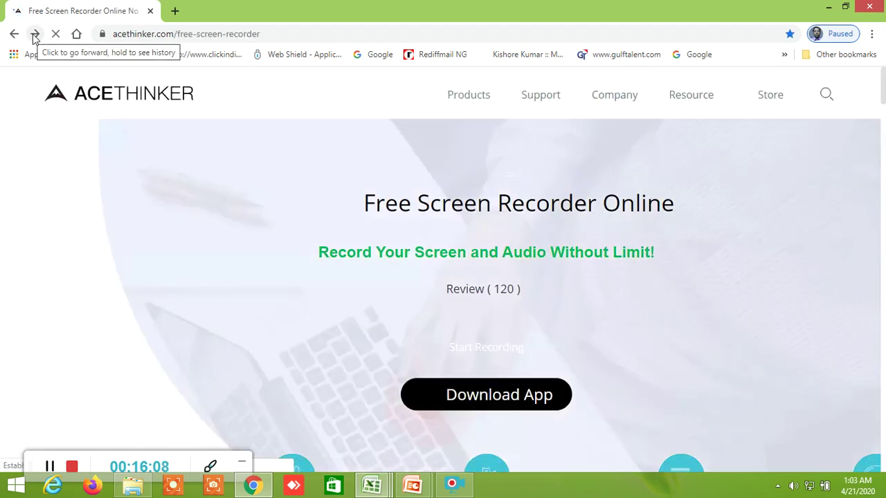
left_click(35, 35)
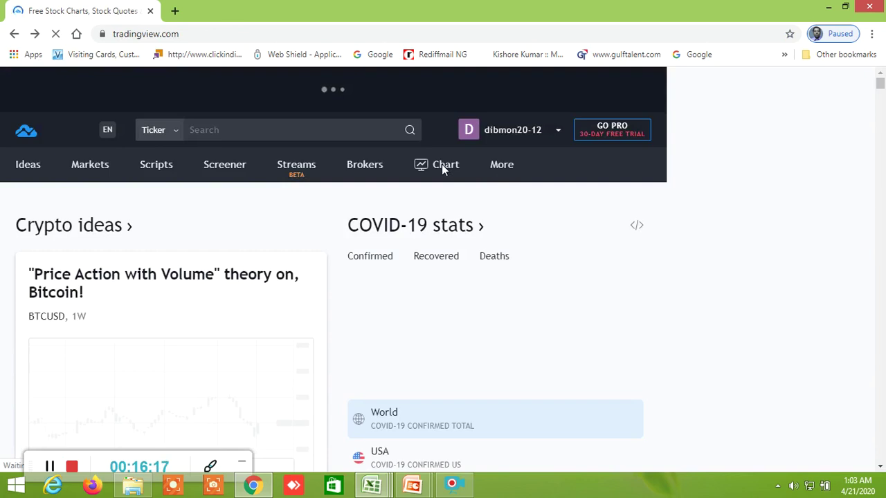
mouse_move(443, 167)
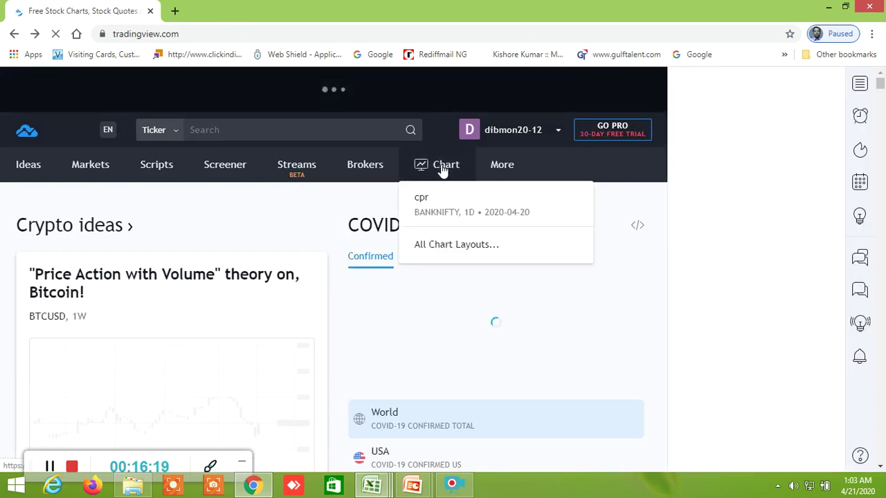
left_click(422, 199)
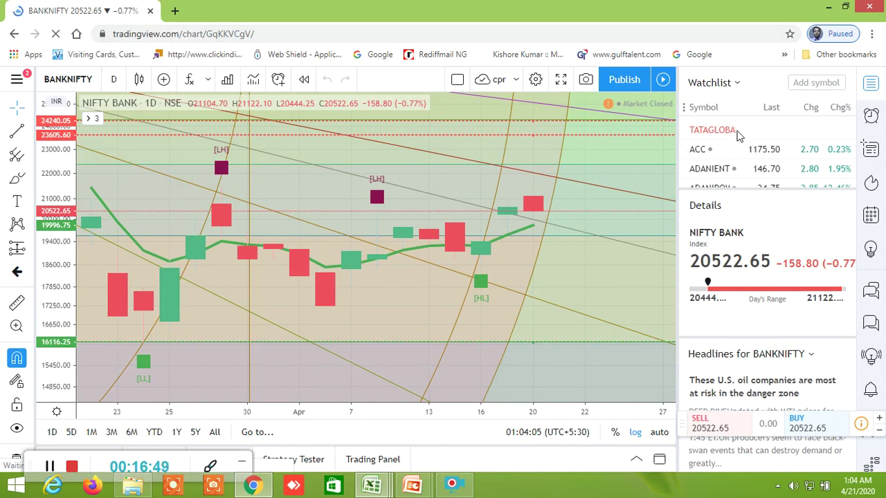
- Try to look up BERGEPAINT for the watchlist in the cpr layout, then dismiss the search
left_click(799, 80)
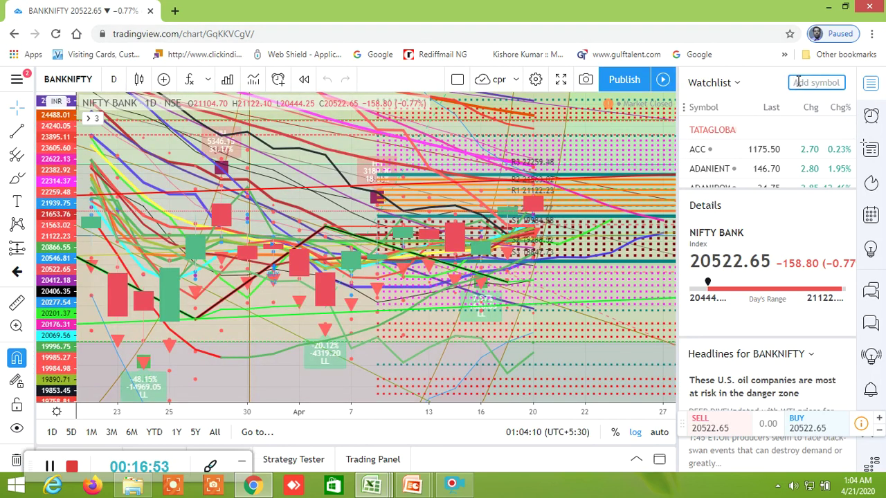
type("BERGEP")
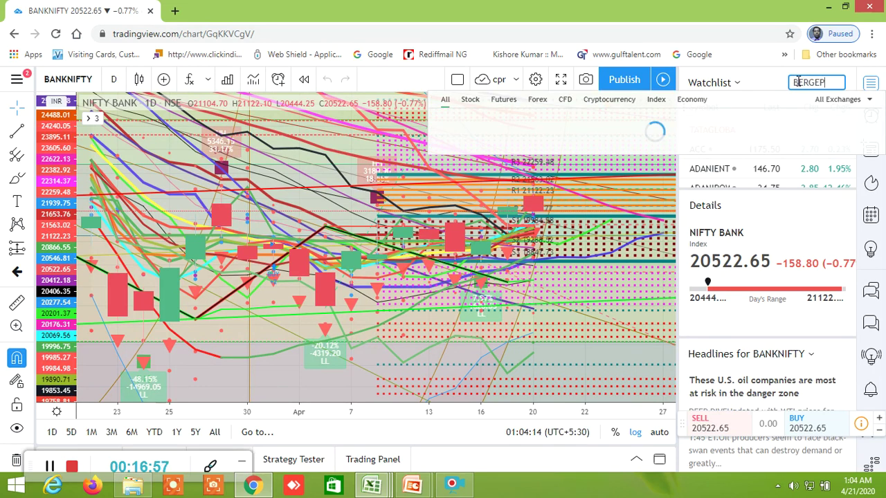
type("AINT")
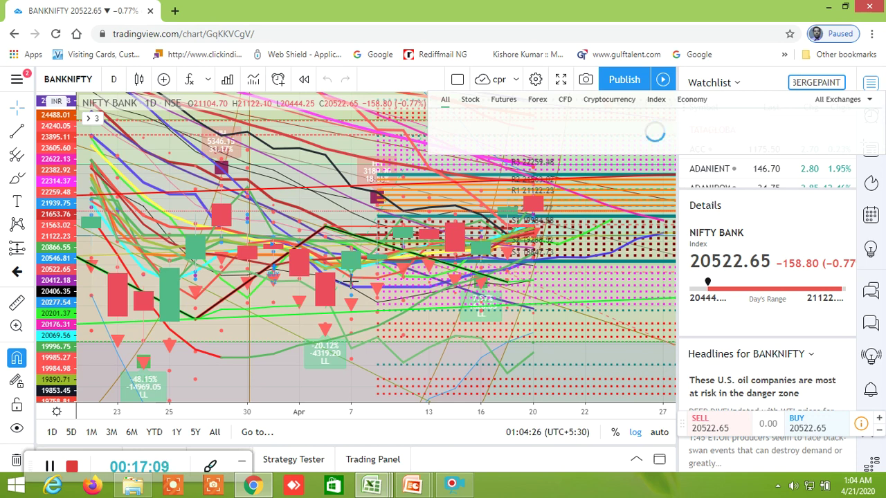
left_click(350, 288)
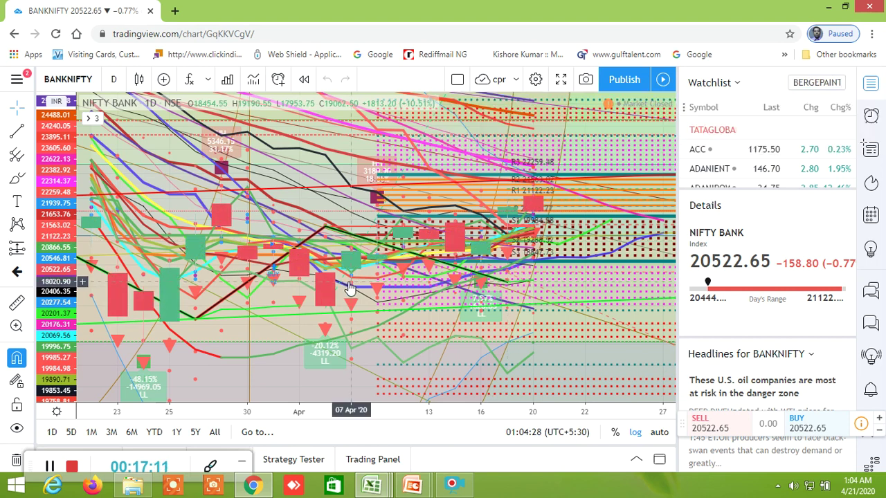
- Remove all drawings from the BANKNIFTY chart
right_click(350, 289)
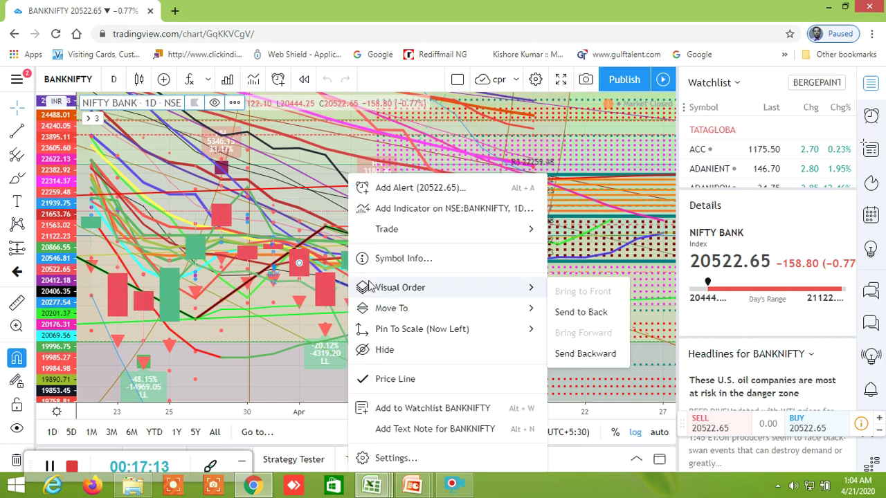
left_click(307, 323)
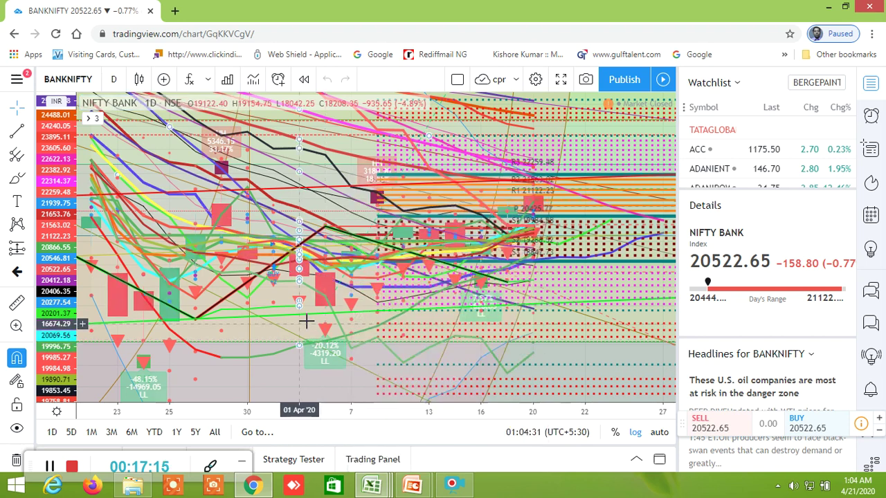
right_click(305, 322)
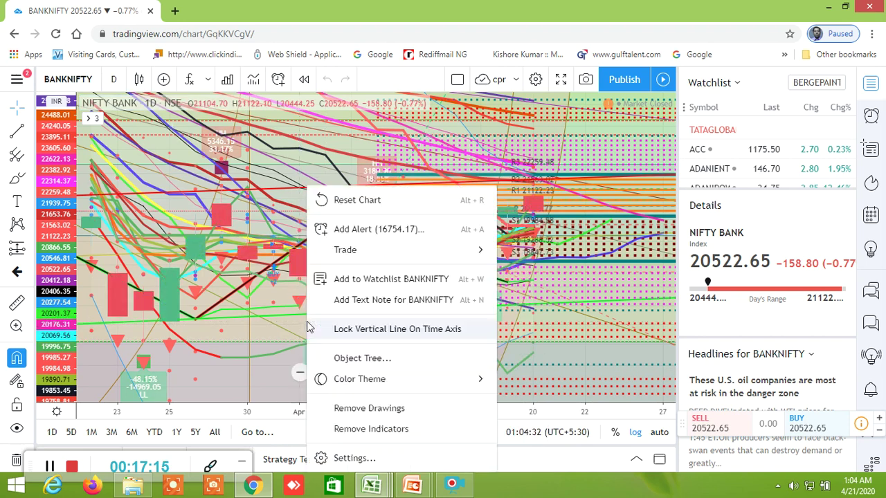
left_click(359, 409)
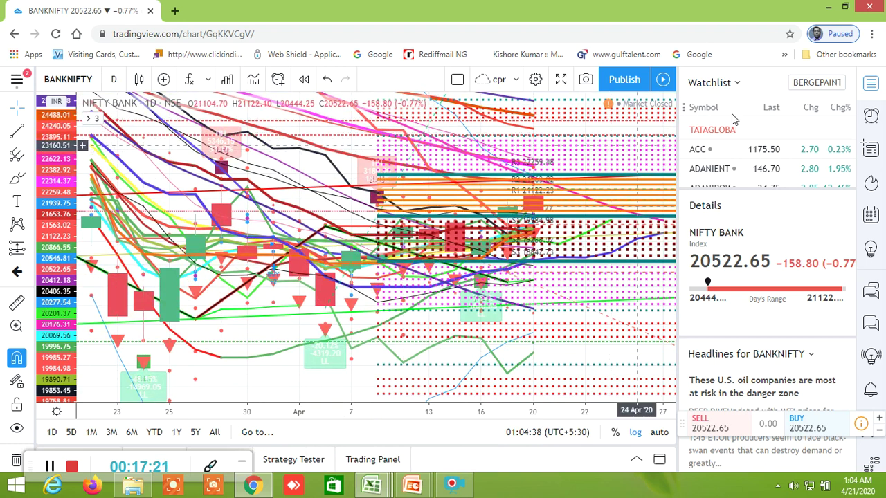
- Clear the watchlist's symbol entry, try the BERGEPAINT lookup once more and close the search
left_click(817, 82)
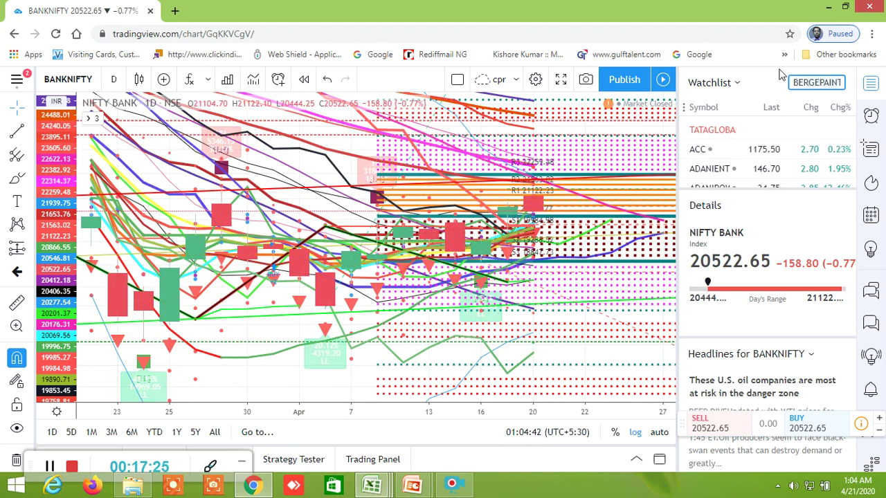
key("ctrl+a")
key("BackSpace")
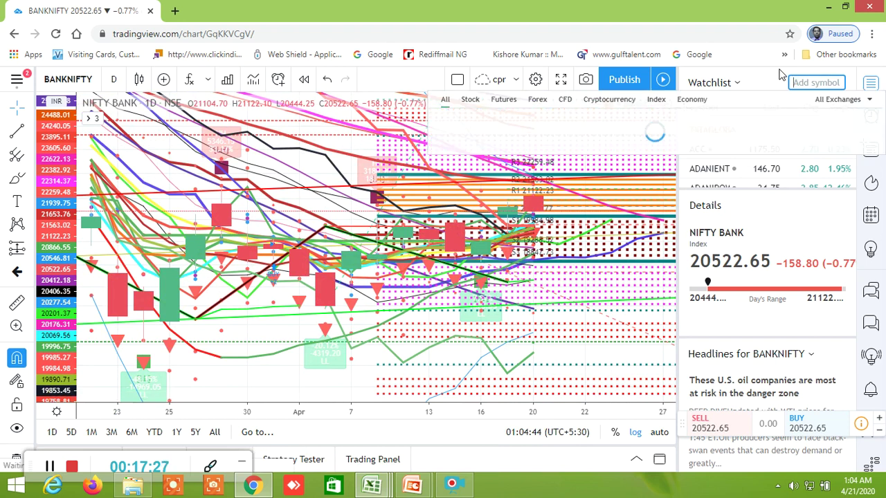
type("BERGEP")
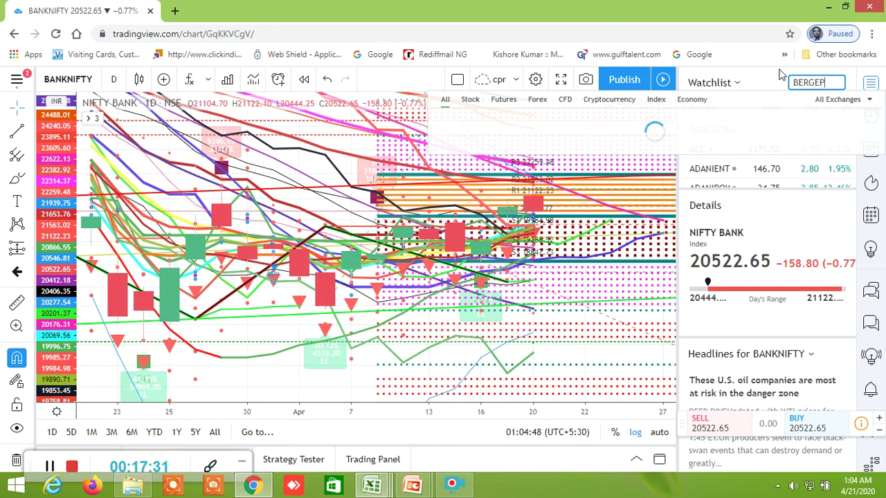
type("AINT")
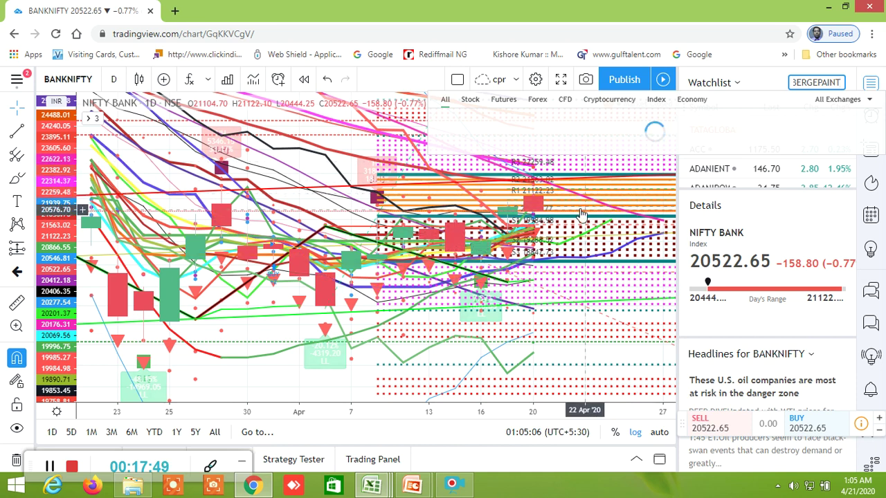
left_click(634, 169)
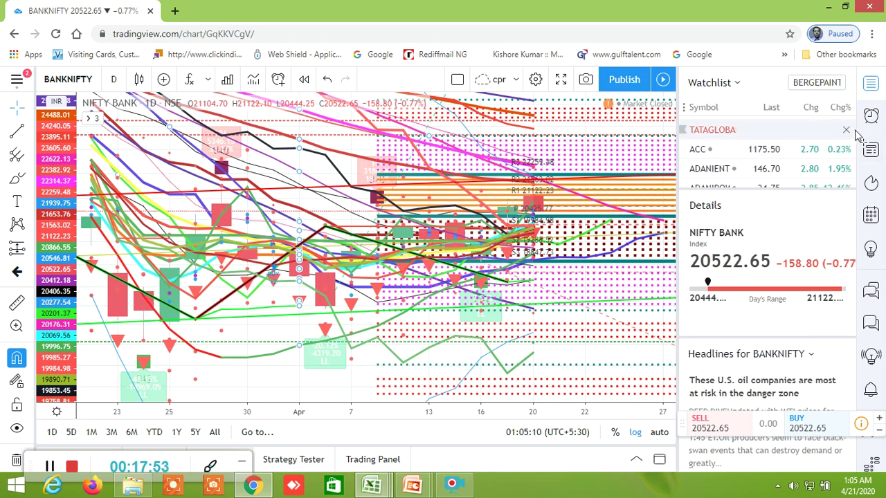
- Find BERGEPAINT in the existing watchlist, load its chart and examine the latest dates
scroll(856, 136, "down", 5)
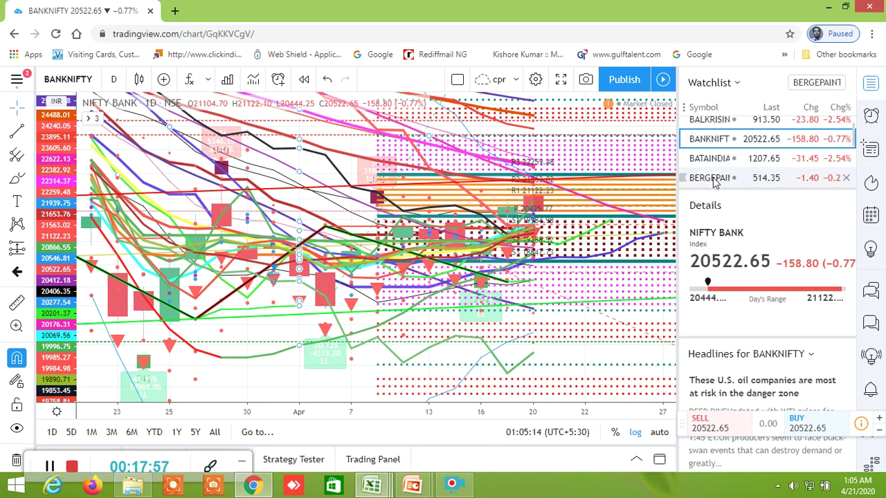
left_click(712, 178)
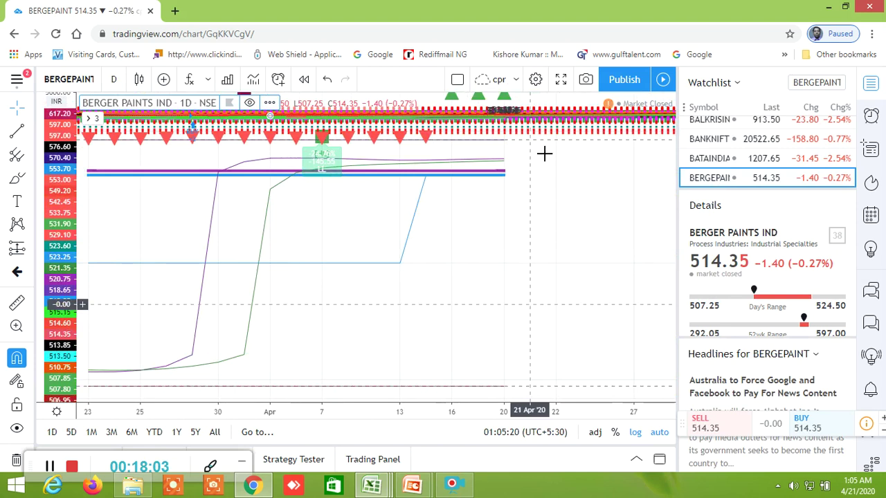
left_click_drag(543, 241, 530, 283)
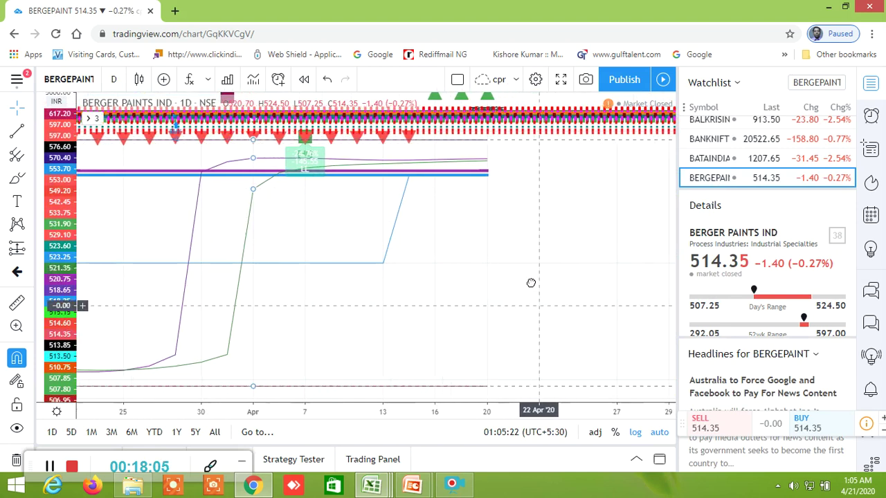
key("Right")
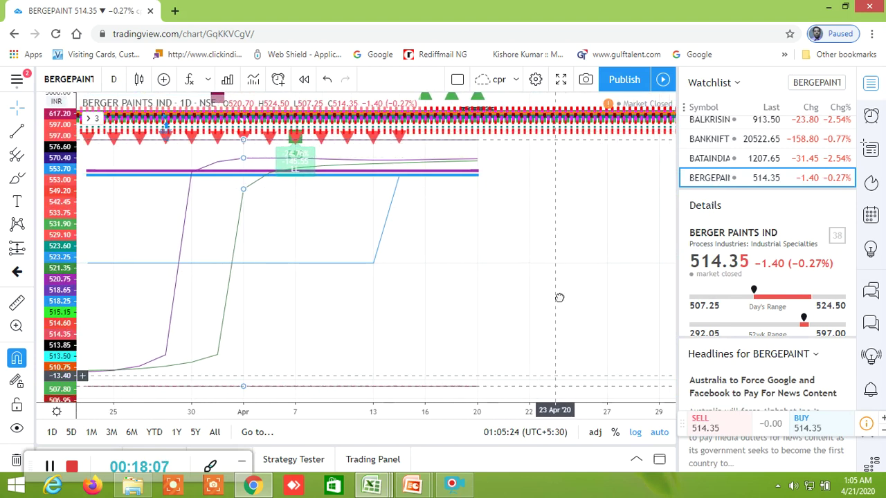
- Rescale the BERGEPAINT daily chart's price axis and reposition the chart to examine the March and April candles
key("Right")
key("Right")
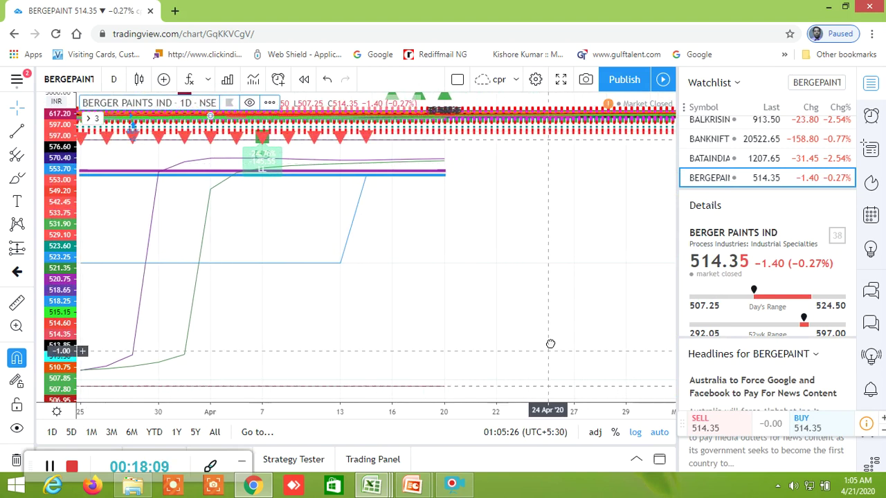
left_click_drag(62, 220, 63, 186)
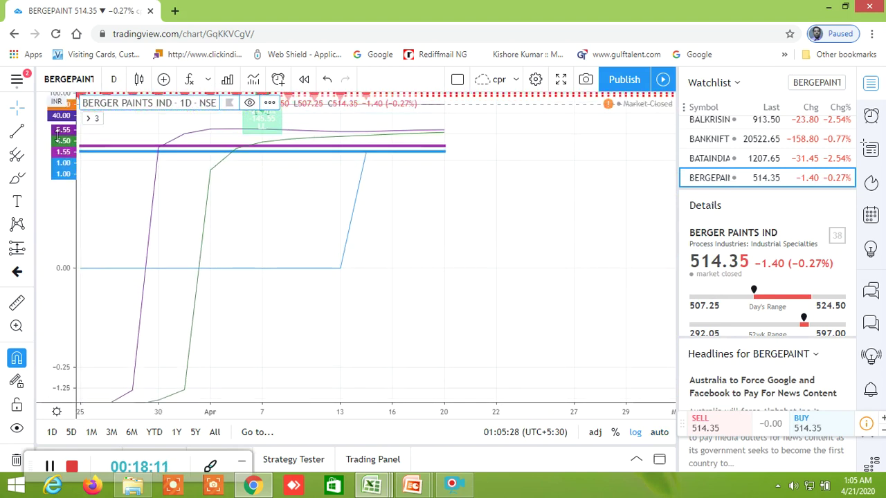
left_click_drag(573, 95, 567, 306)
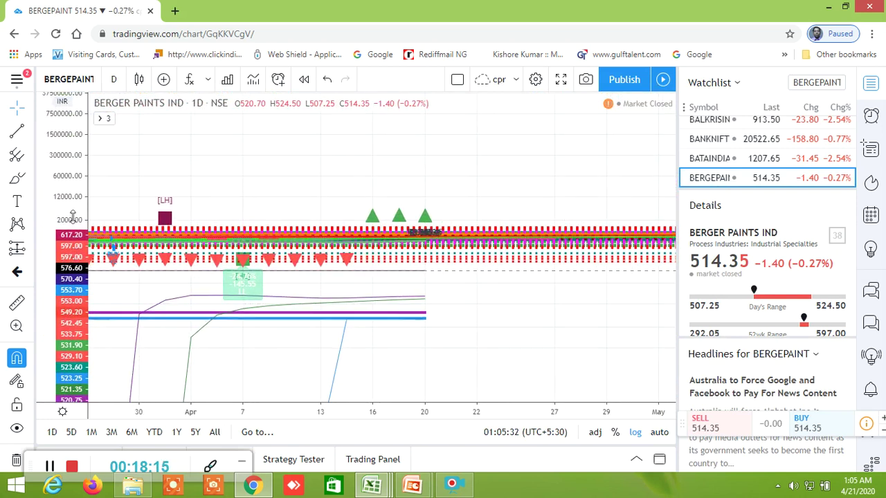
left_click_drag(71, 258, 29, 15)
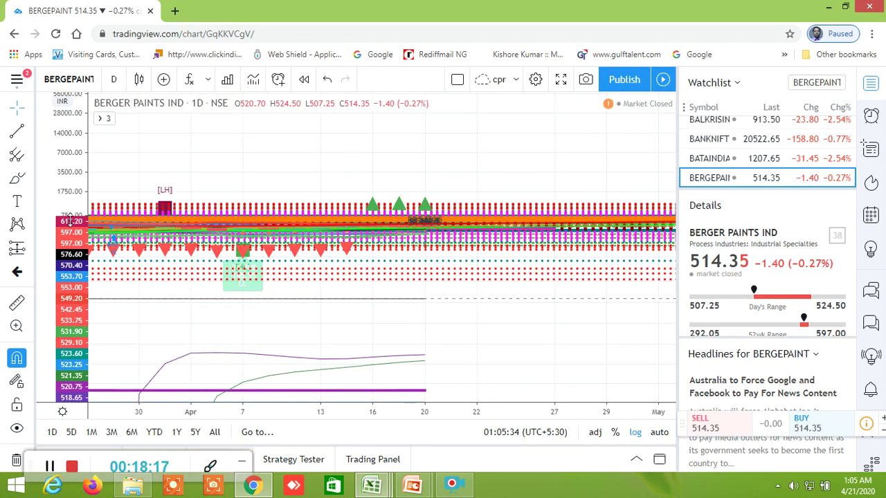
left_click_drag(69, 220, 54, 8)
left_click_drag(76, 207, 71, 148)
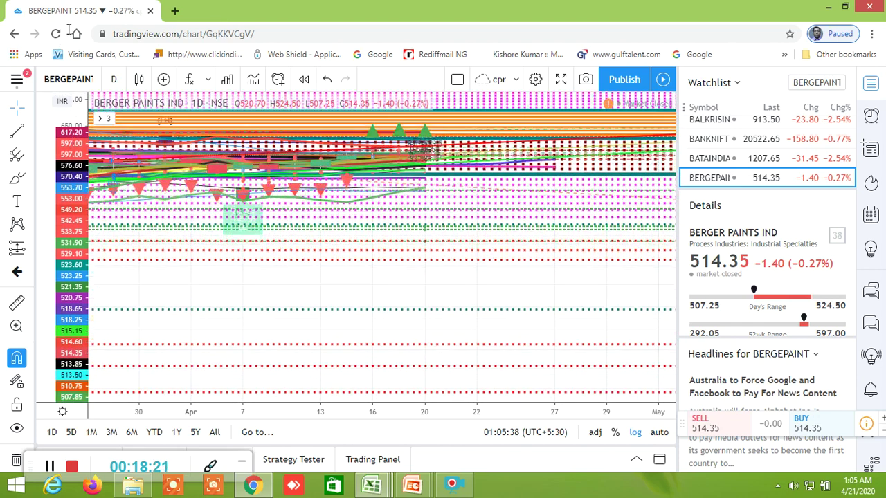
left_click_drag(461, 300, 463, 337)
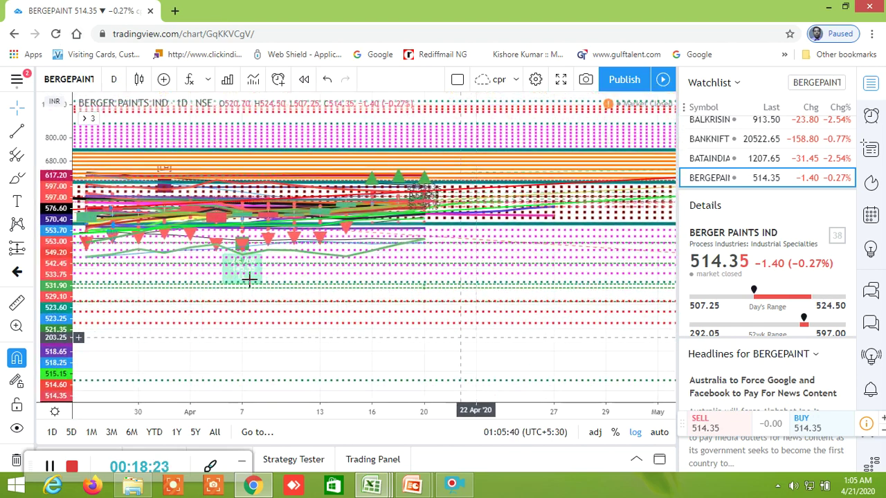
left_click_drag(68, 187, 68, 173)
left_click_drag(590, 285, 654, 312)
left_click_drag(52, 229, 54, 176)
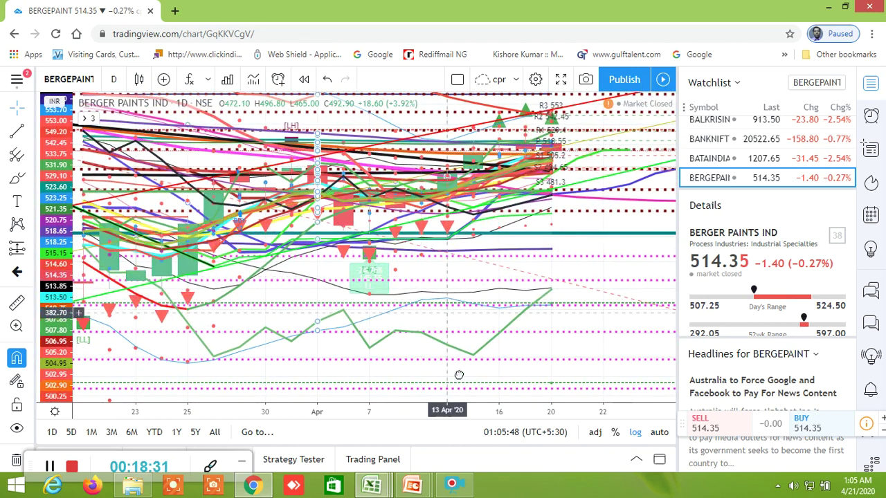
left_click_drag(66, 235, 529, 357)
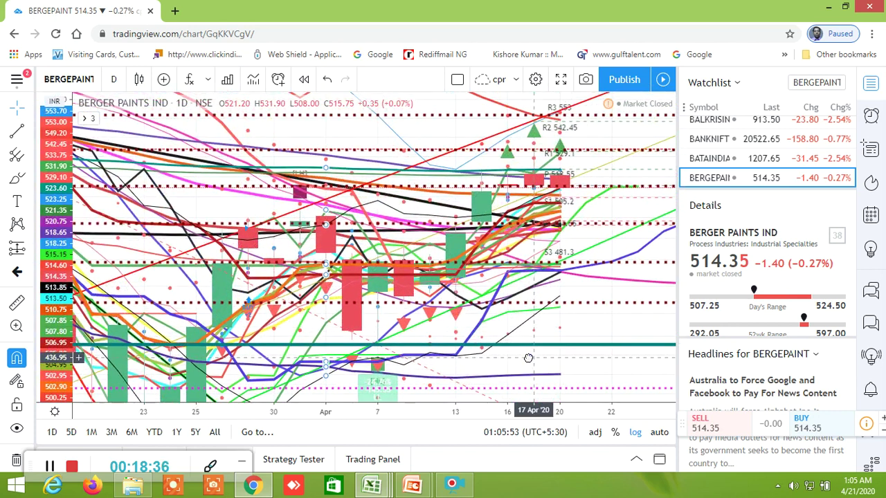
- Expand the chart's indicator list, hide both My Strategy indicators and delete the BT Indication indicator
left_click(90, 120)
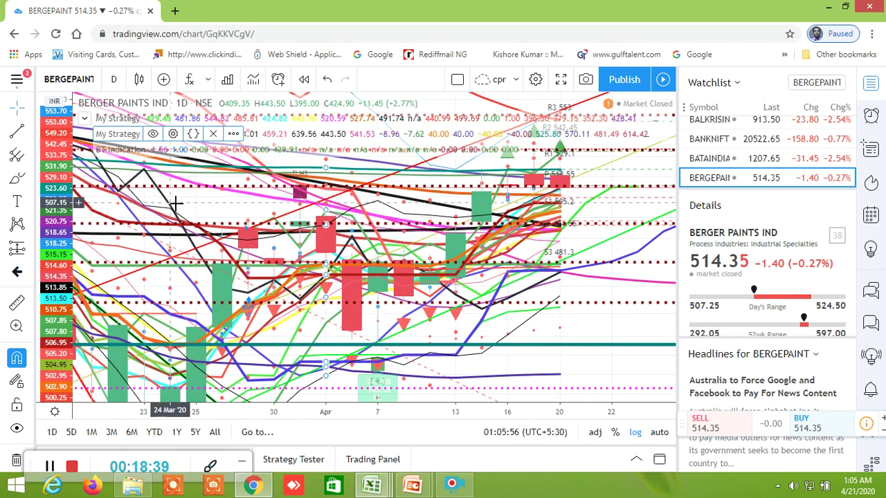
left_click(153, 135)
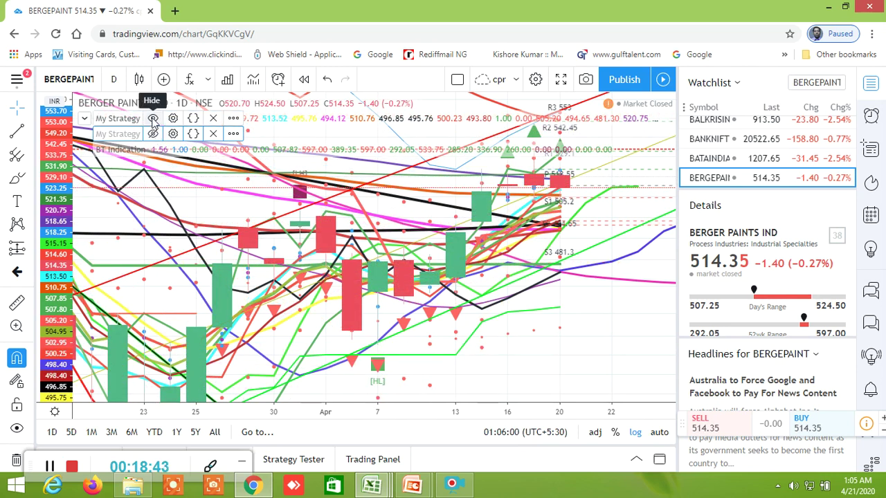
left_click(154, 119)
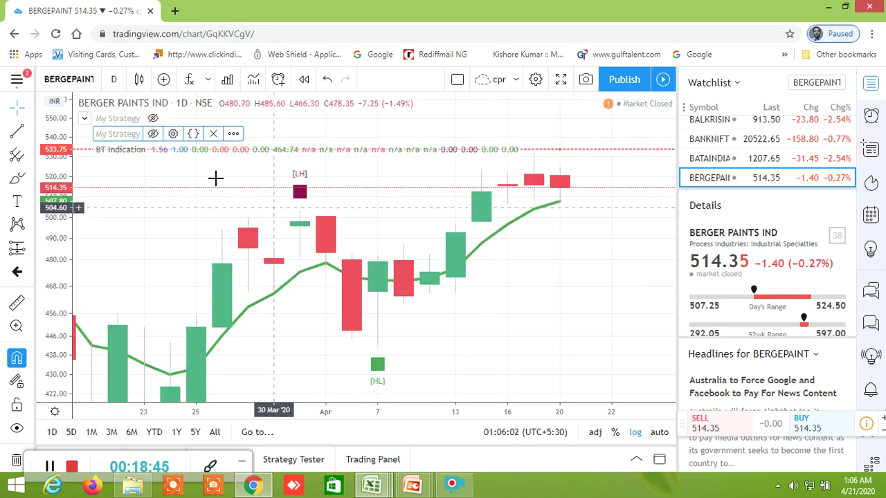
mouse_move(201, 153)
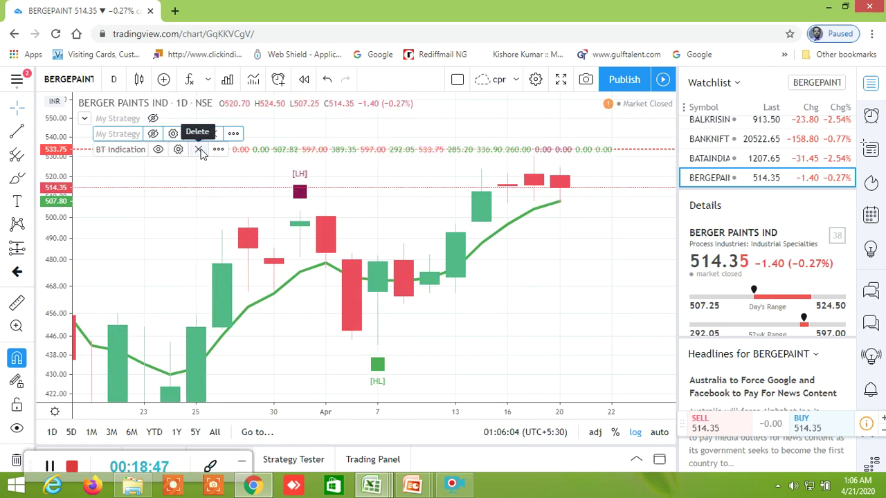
left_click(199, 150)
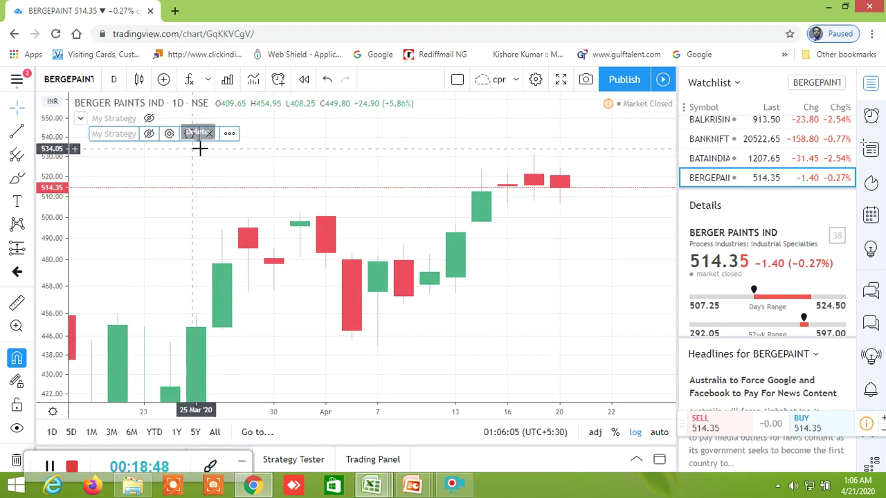
- Find the built-in Moving Average by searching for "moving" and add it to the BERGEPAINT chart
left_click(187, 80)
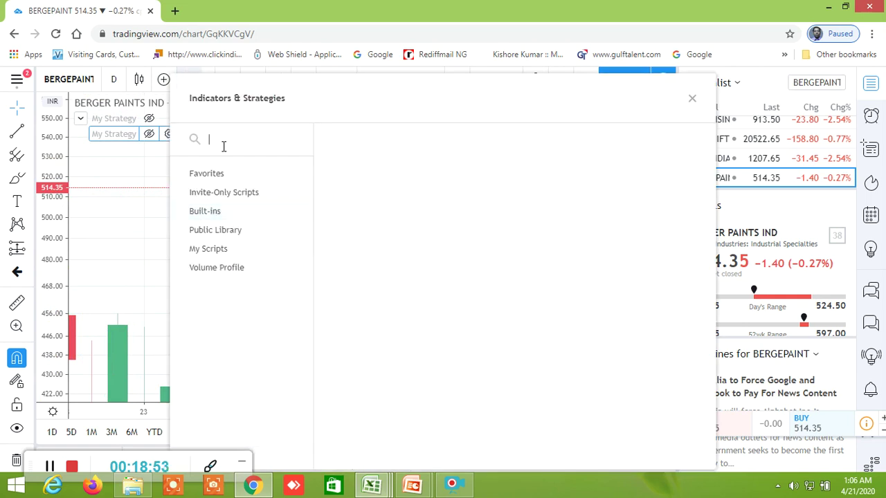
type("moving")
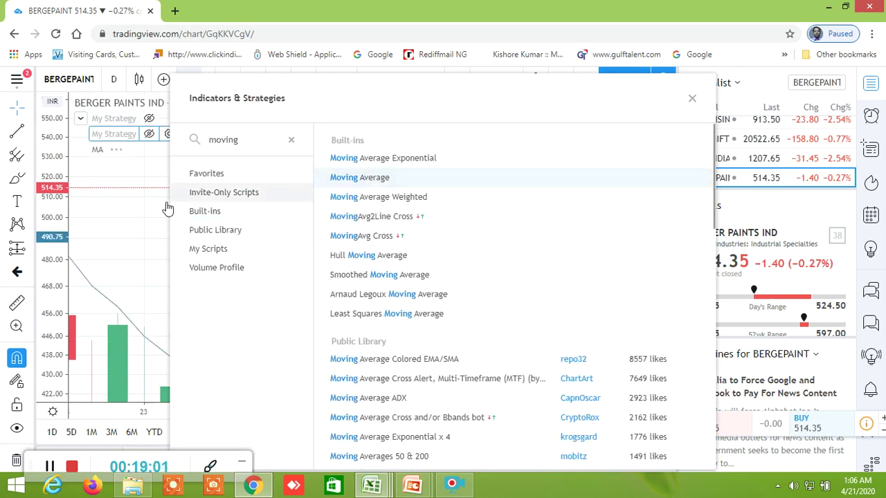
left_click(121, 198)
- Set the moving average's length to 100 and compare the latest BERGEPAINT candles with its line
mouse_move(137, 152)
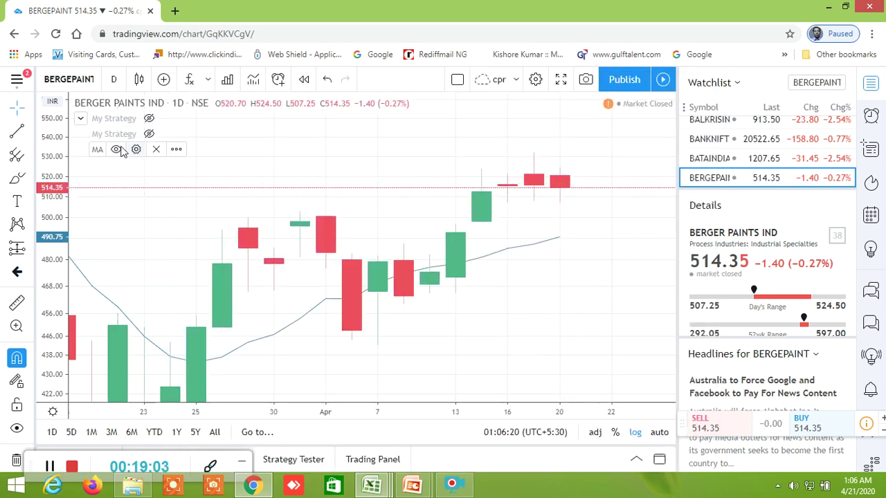
left_click(137, 150)
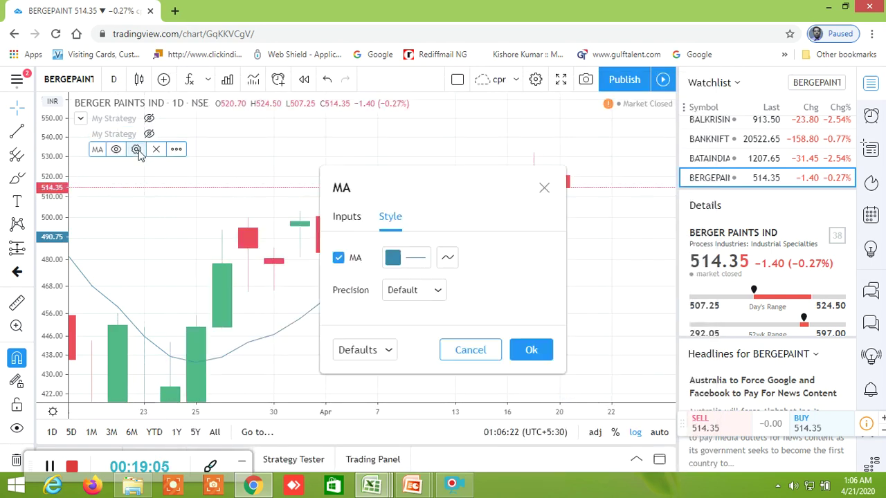
left_click(350, 220)
left_click(391, 257)
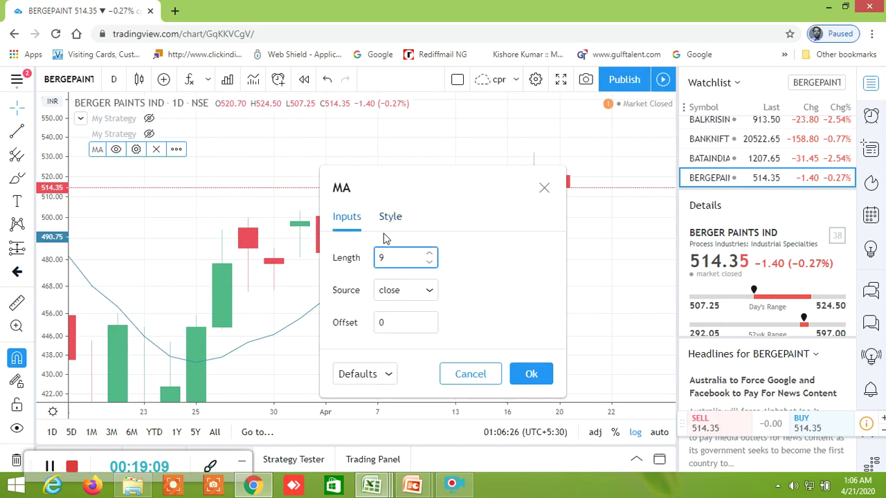
type("100")
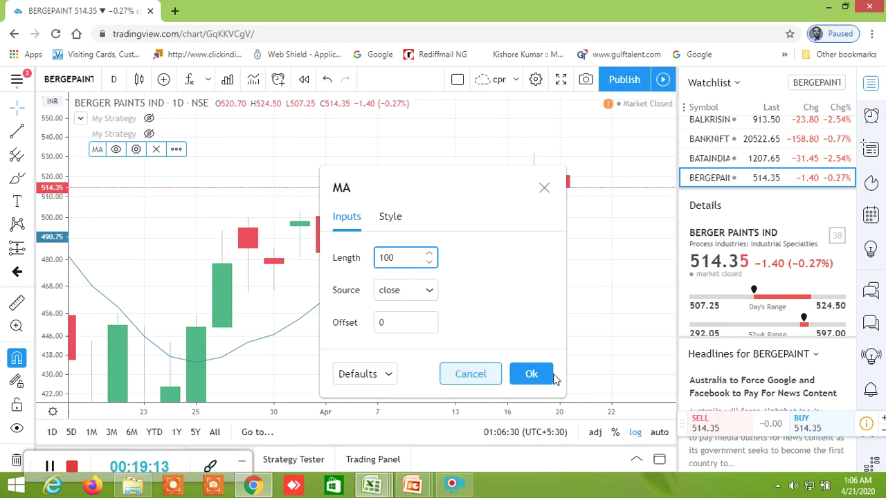
left_click(531, 373)
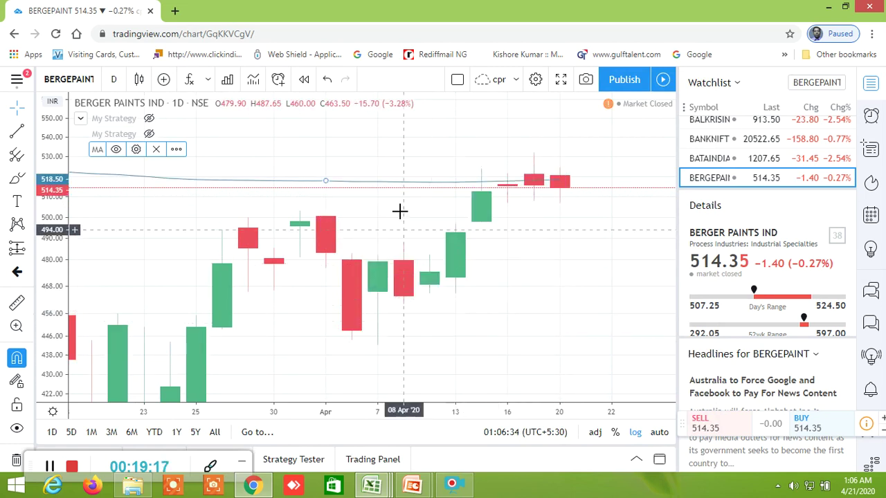
scroll(516, 253, "down", 2)
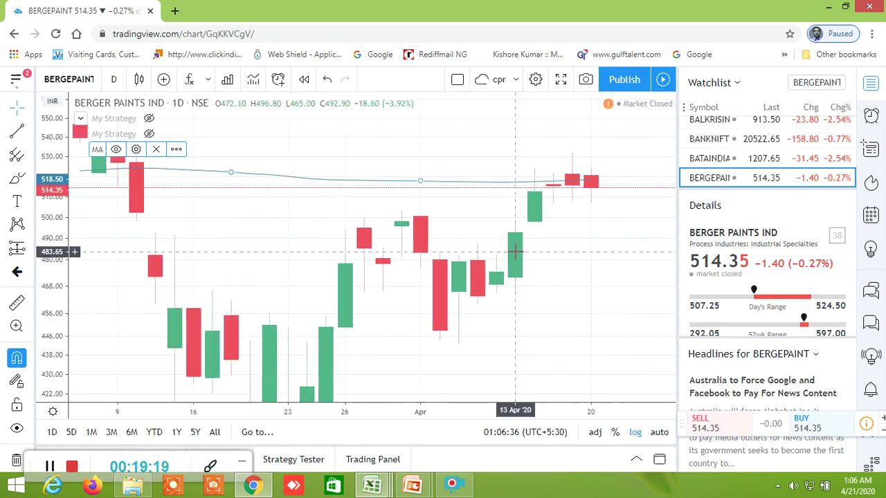
scroll(517, 257, "up", 2)
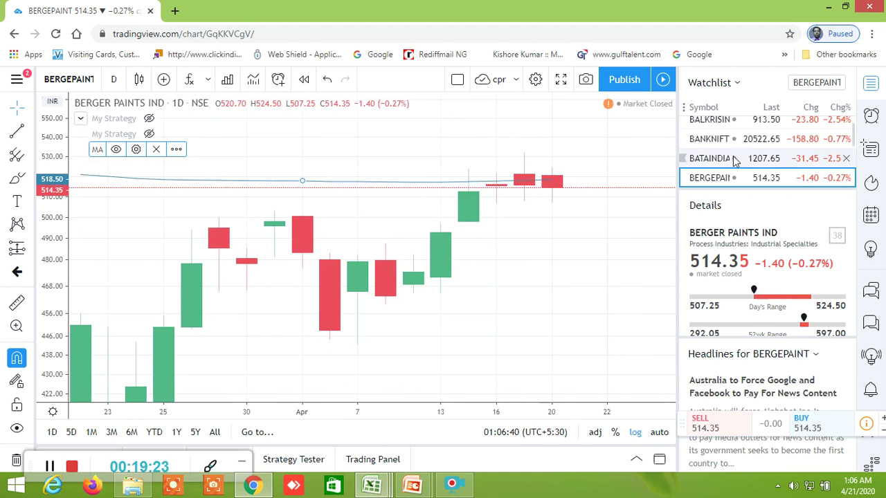
- Load COLPAL's chart from the watchlist, check its candles against the 100 MA and look through further watchlist symbols
scroll(735, 159, "down", 1)
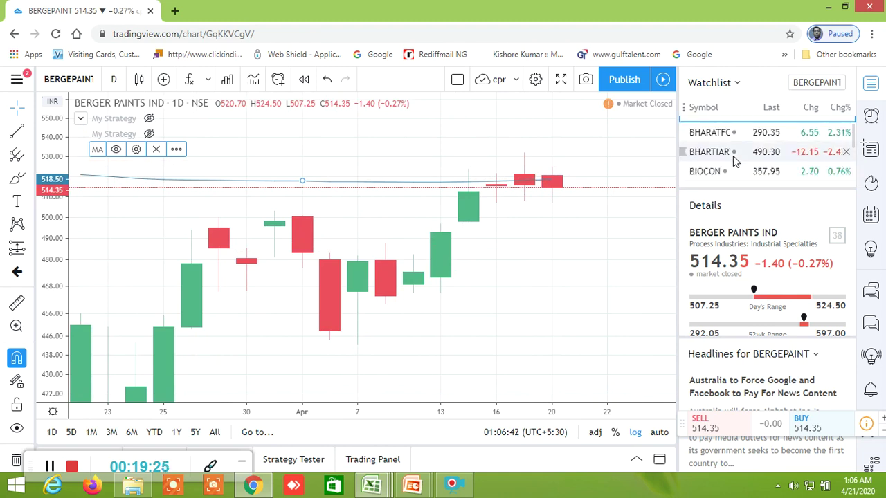
scroll(735, 160, "down", 1)
scroll(734, 160, "down", 2)
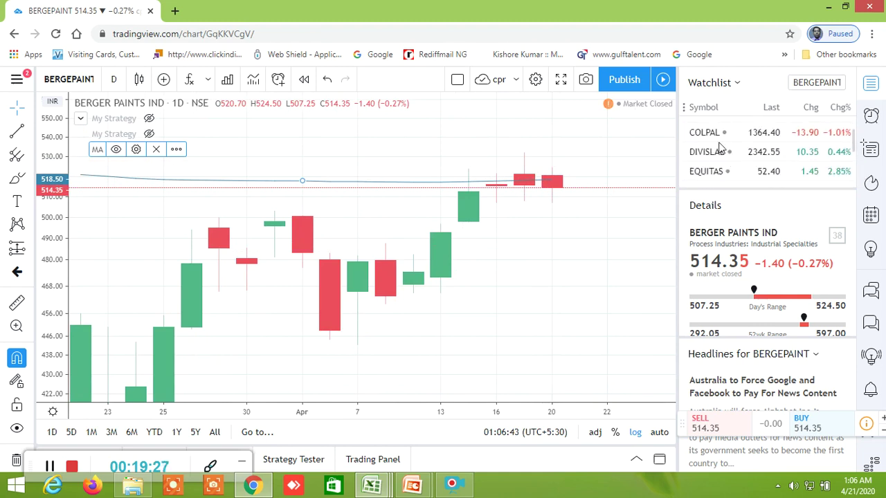
left_click(711, 137)
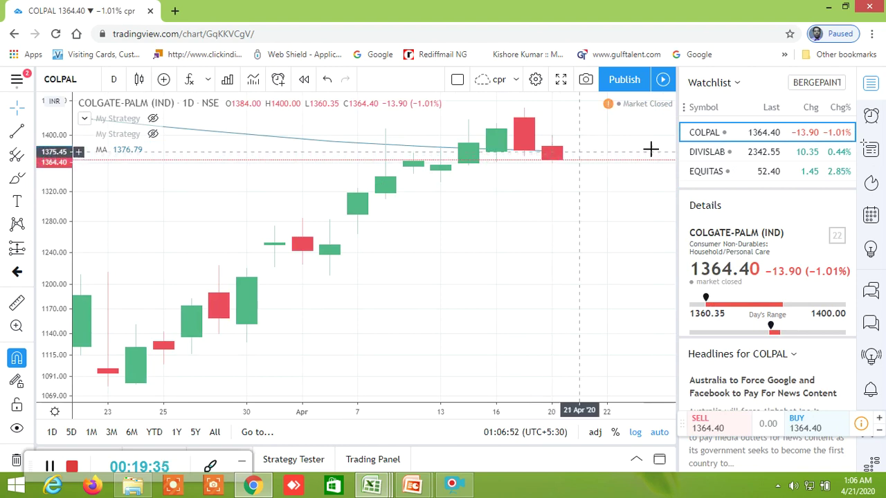
scroll(717, 162, "down", 2)
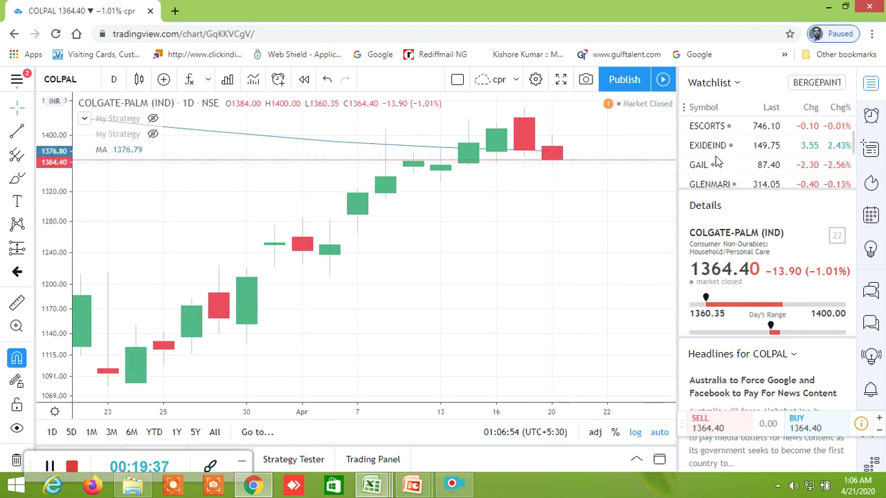
scroll(717, 161, "down", 4)
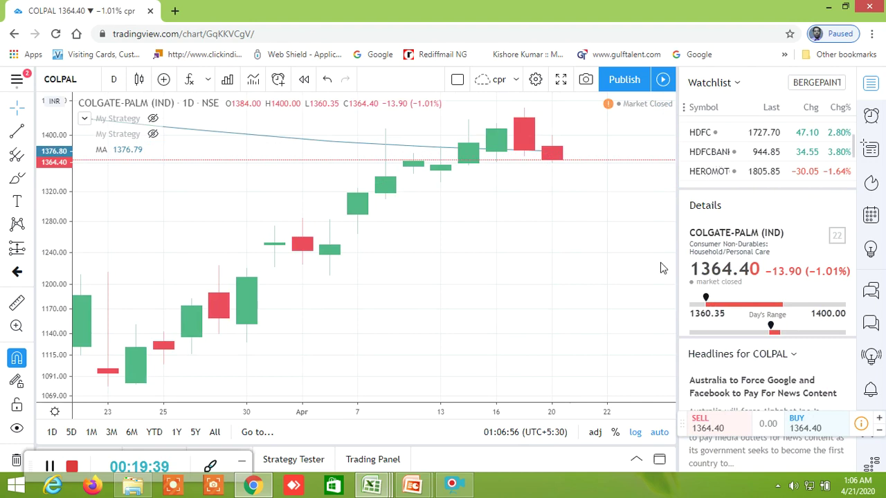
- Switch to the BUY LEVEL AND SELL LEVEL CUM SCREENER workbook in Excel and review the 100 MA crossover column up to the first stock
mouse_move(374, 484)
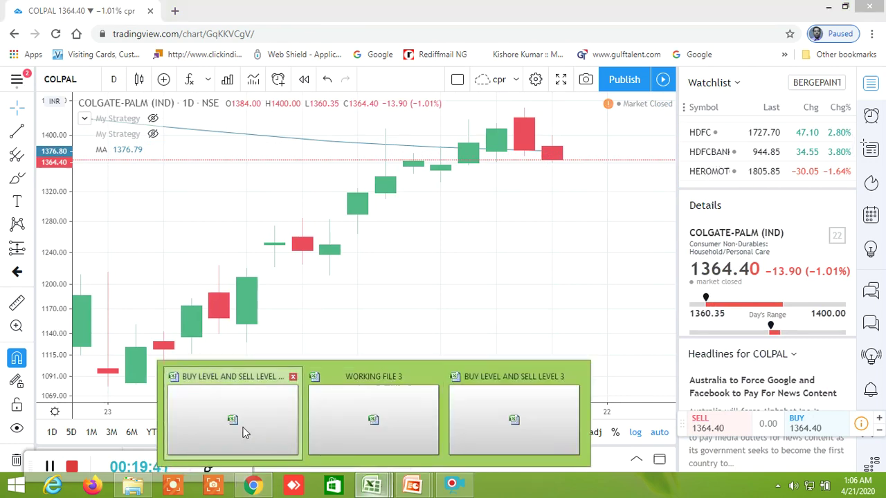
left_click(264, 412)
scroll(586, 340, "down", 1)
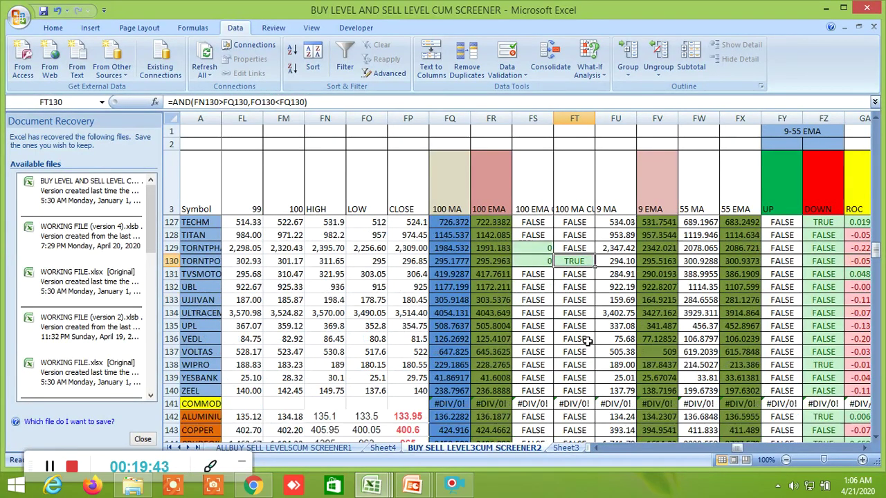
scroll(586, 339, "up", 6)
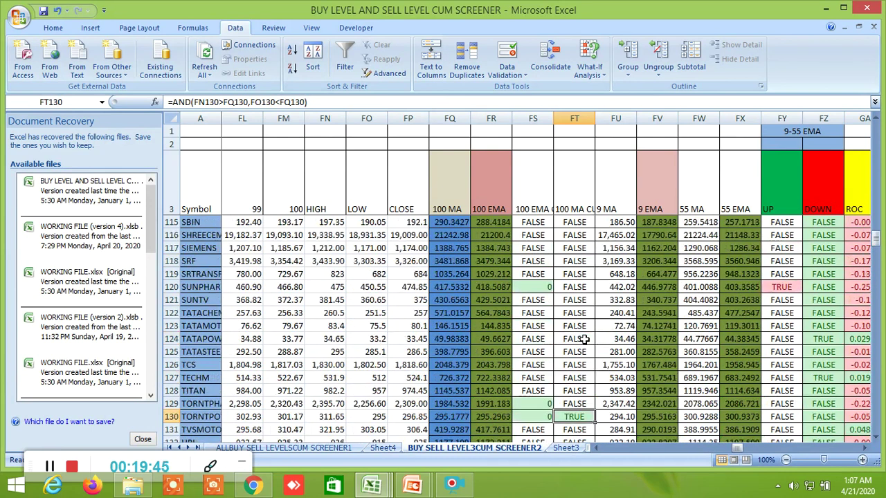
scroll(585, 339, "up", 20)
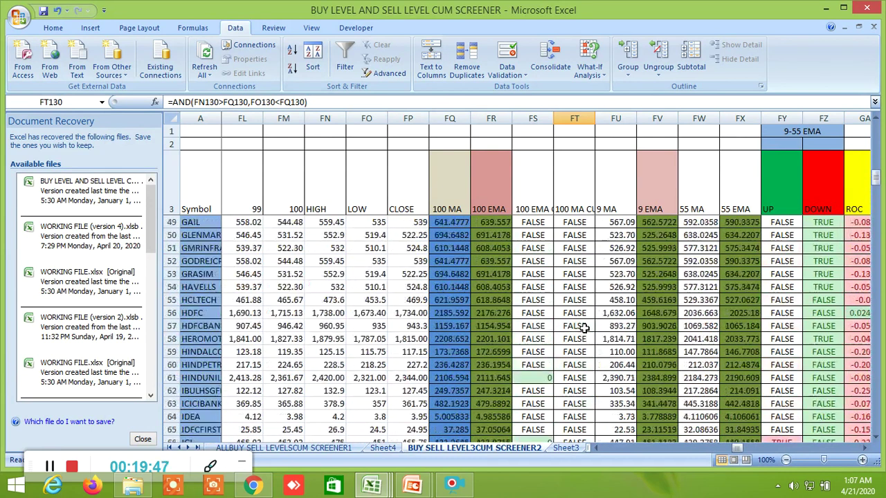
scroll(580, 323, "up", 7)
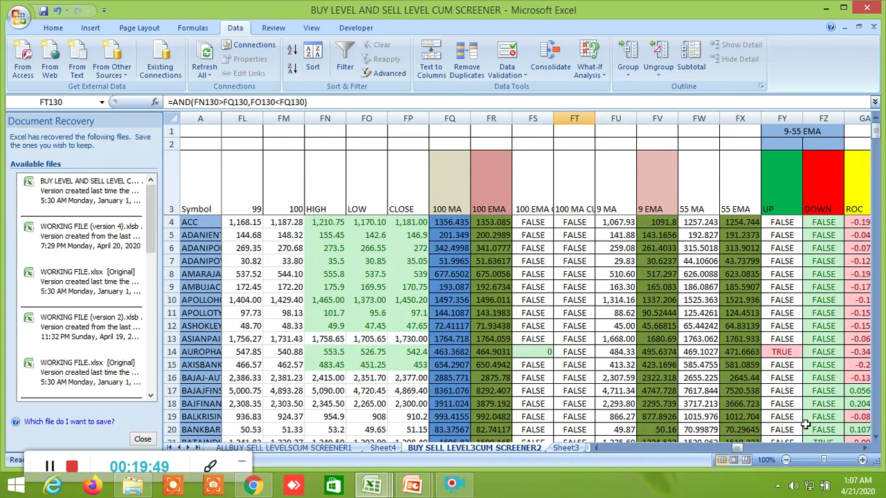
- Examine the SHORT TERM EMA'S columns and the LONG TERM EMA'S columns beside them in the screener sheet
left_click_drag(742, 448, 777, 450)
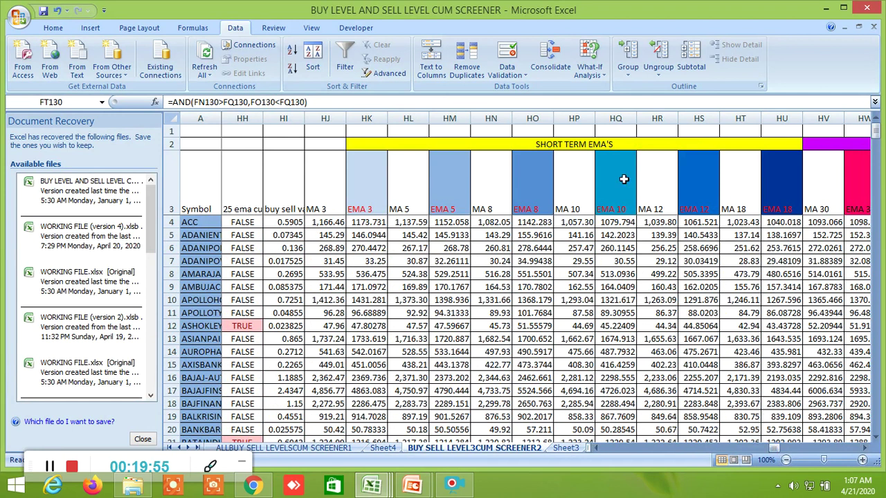
left_click(580, 147)
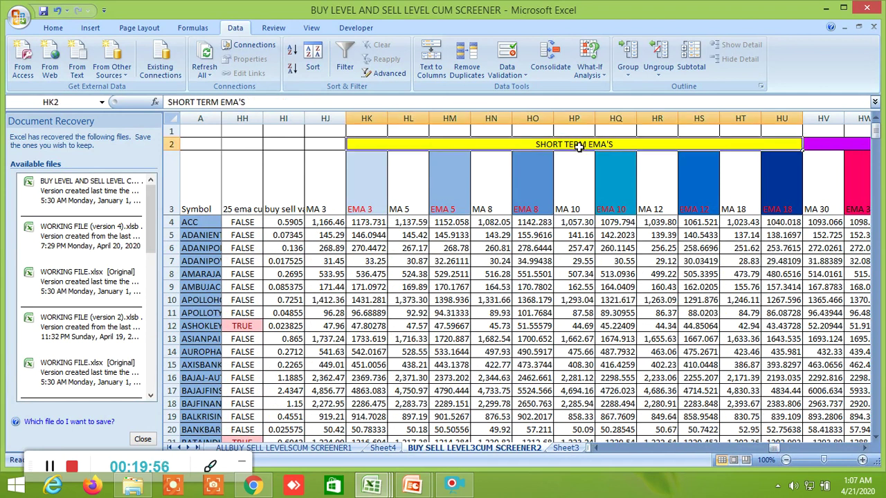
left_click(866, 448)
left_click(866, 448)
left_click(866, 448)
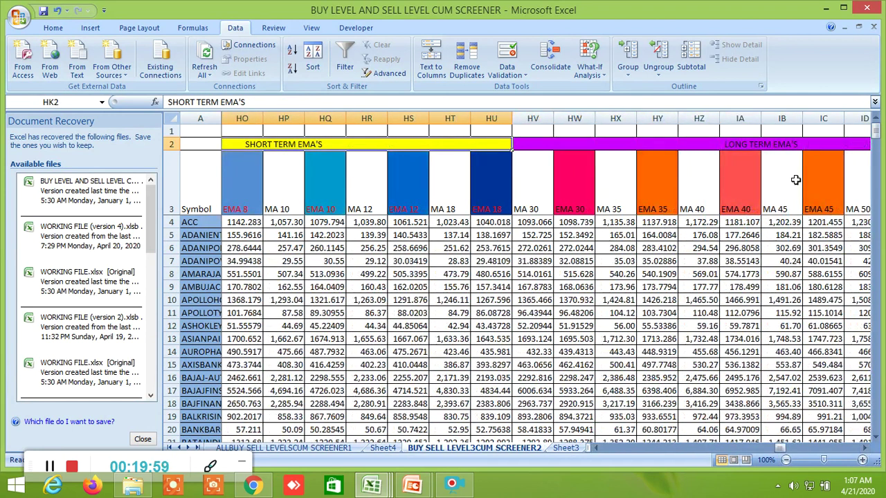
- Review the trend and pullback columns beyond LONG TERM EMA'S and inspect the AVERAGE UP TREND formula in row 14
left_click(762, 144)
left_click_drag(866, 448, 861, 449)
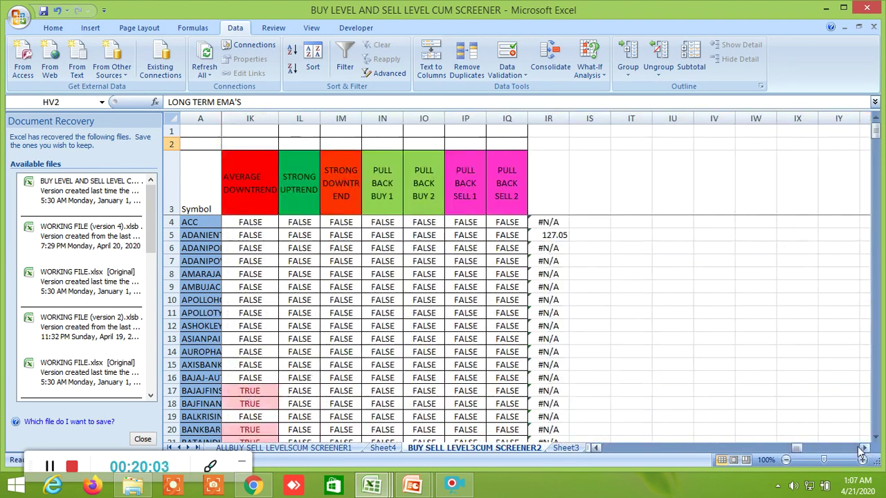
left_click_drag(597, 448, 597, 448)
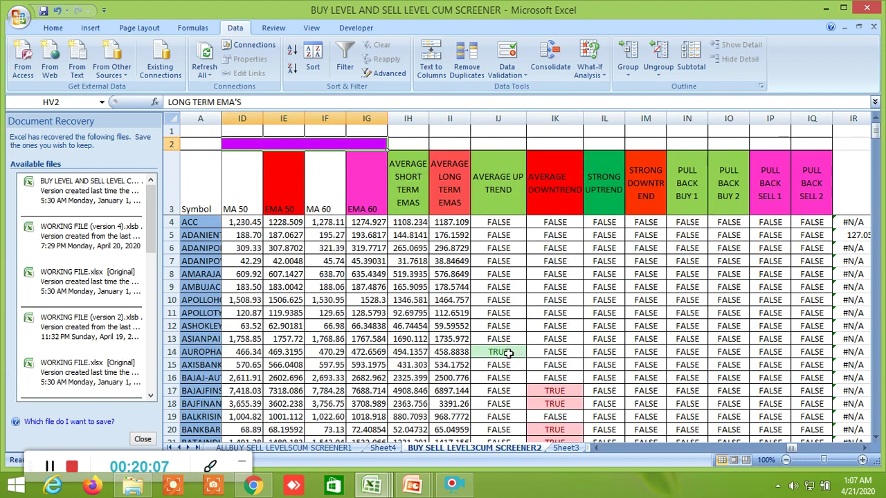
scroll(569, 383, "down", 2)
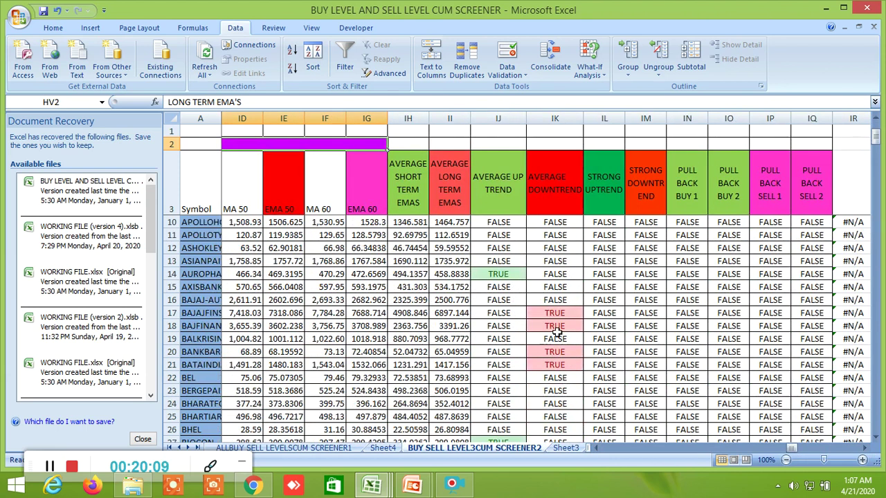
left_click(499, 273)
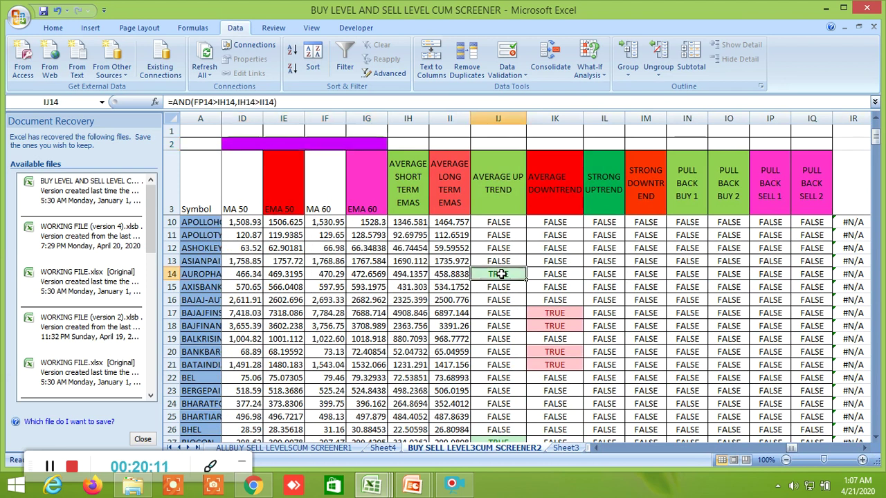
scroll(531, 350, "down", 1)
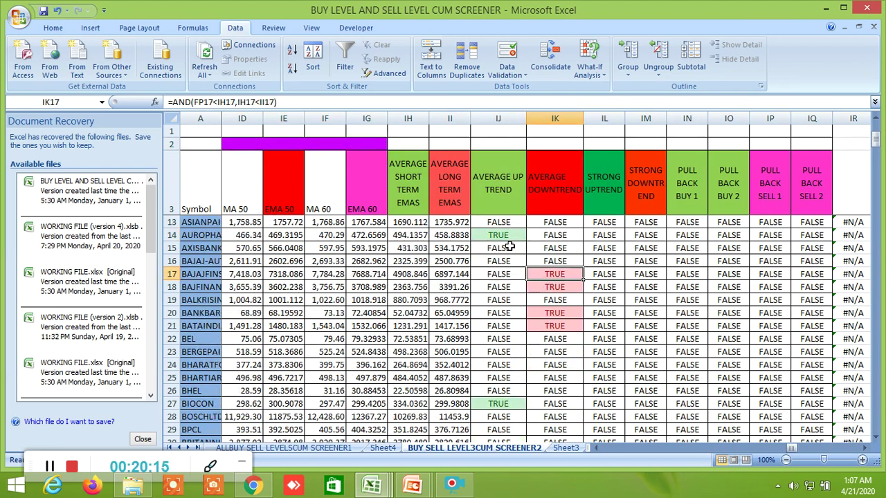
- Inspect the AVERAGE DOWNTREND formulas of the flagged stocks between rows 17 and 22
left_click(555, 274)
left_click(554, 288)
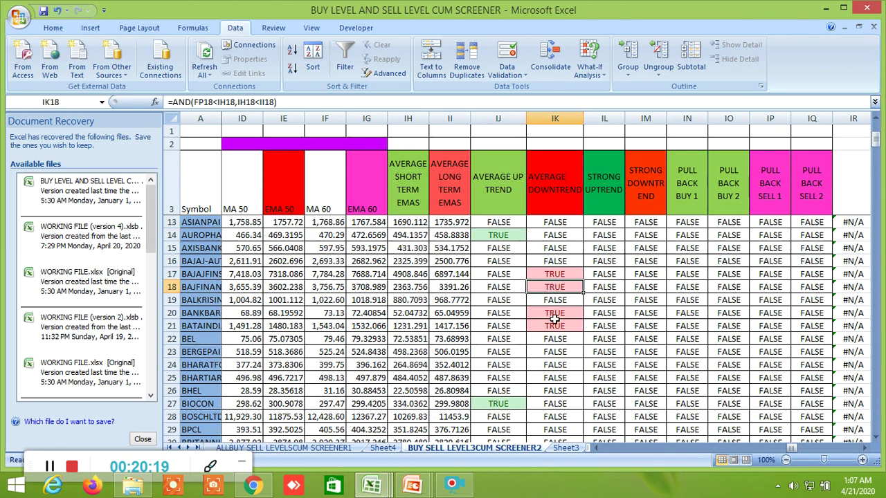
left_click(554, 315)
left_click(554, 325)
left_click(553, 338)
scroll(550, 367, "down", 3)
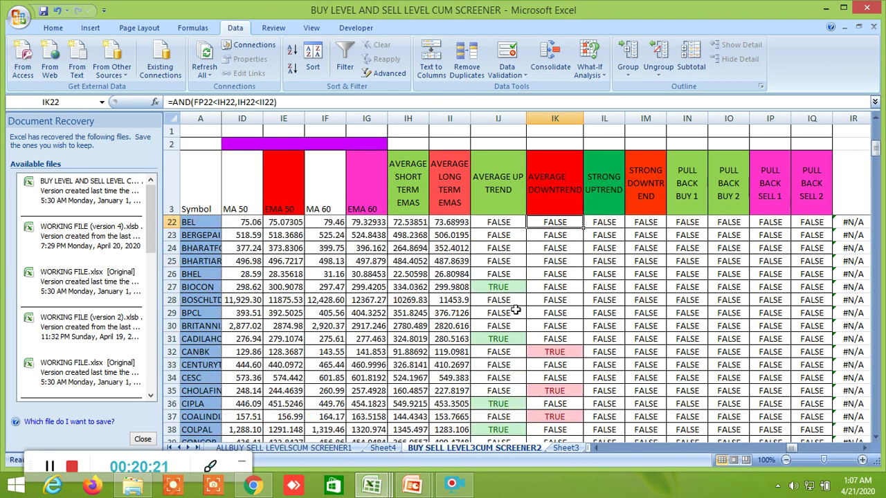
- Check the AVERAGE UP TREND flags in rows 27 and 31 and the AVERAGE DOWNTREND flag for CANBK
left_click(503, 287)
left_click(506, 341)
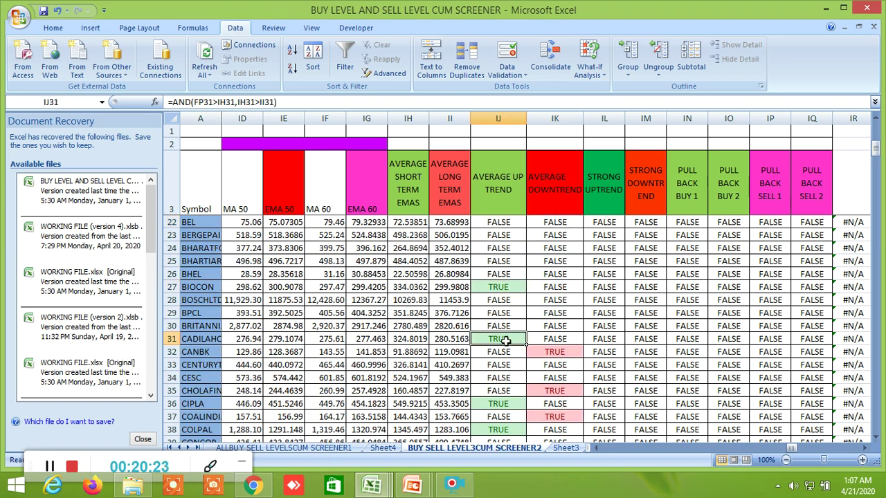
left_click(547, 357)
scroll(580, 368, "down", 2)
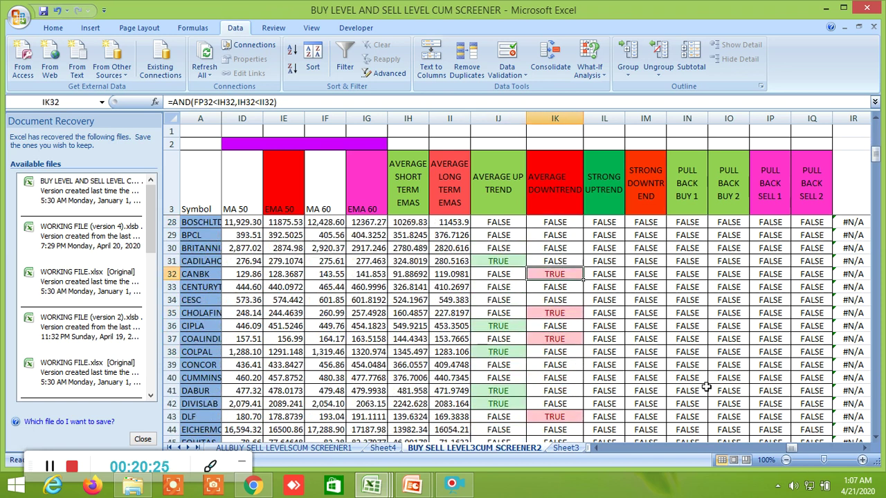
- Look through Sheet3 and INSIDE THE BAR WITH NR7, and bring up the CORRELATION PAIR TRADING sheet
left_click(566, 449)
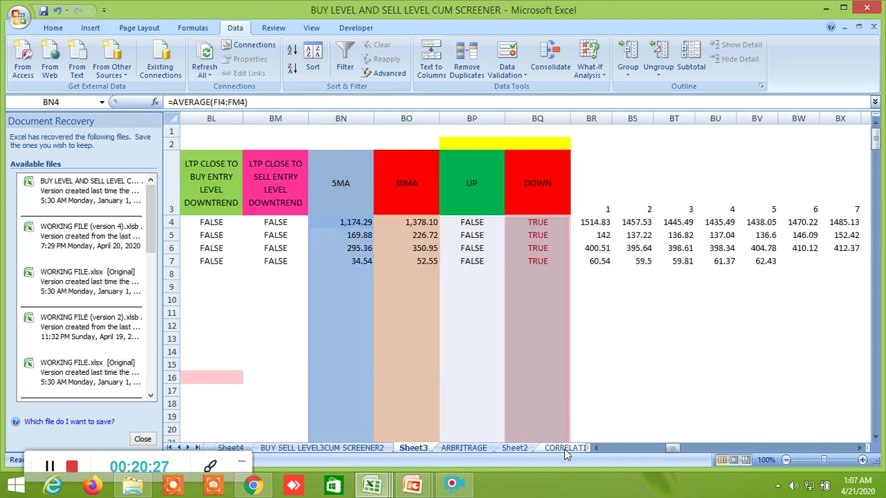
left_click(565, 449)
left_click(475, 448)
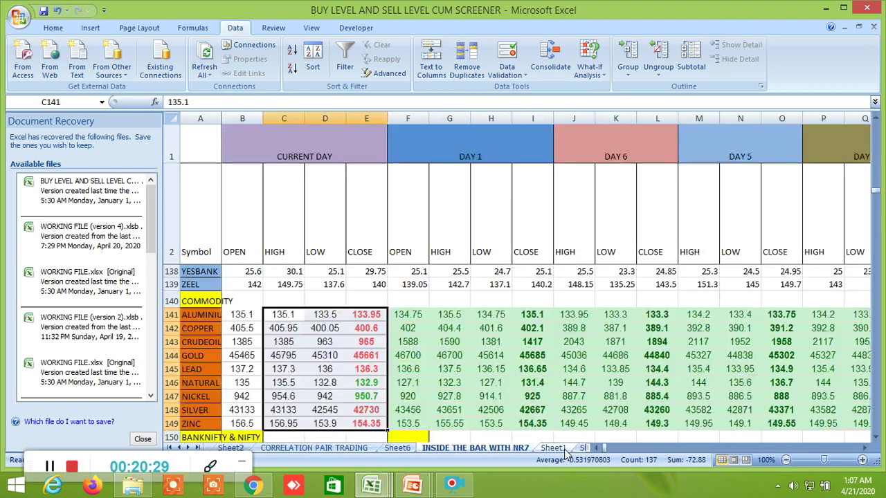
left_click(337, 448)
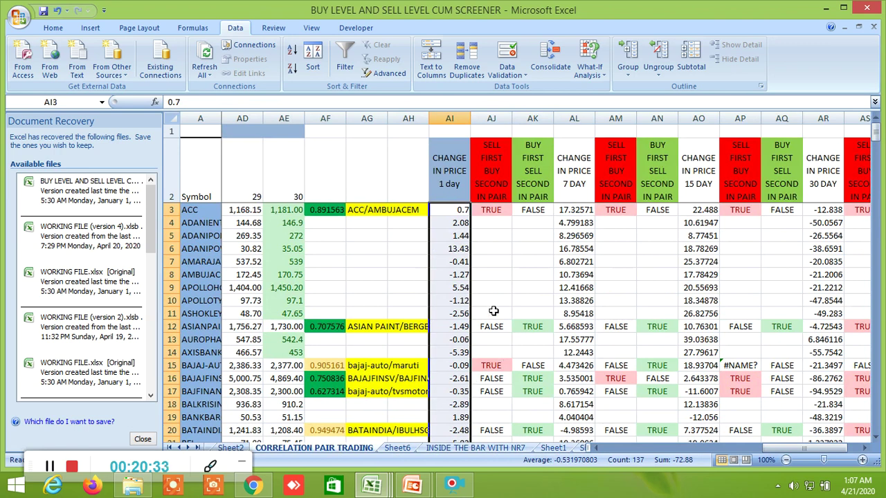
- Read the correlations, stock pairs and sell/buy signals through the whole CORRELATION PAIR TRADING list and return to its first stock
scroll(493, 312, "down", 17)
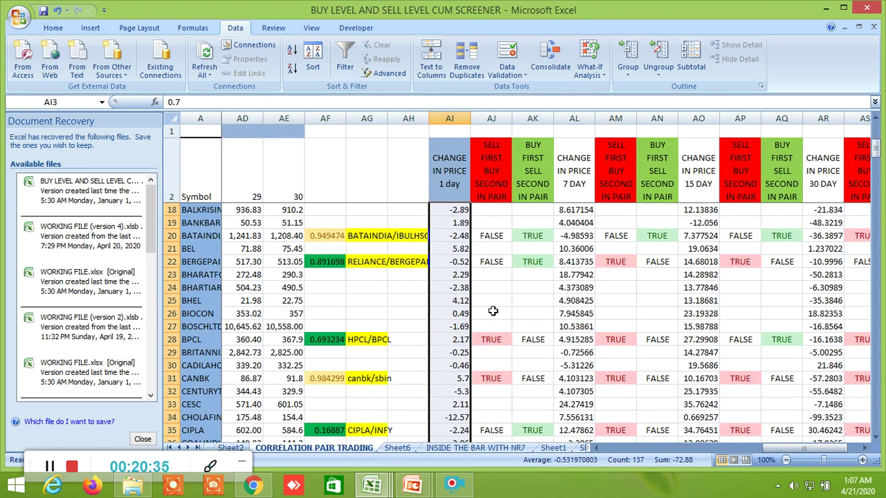
scroll(492, 312, "down", 20)
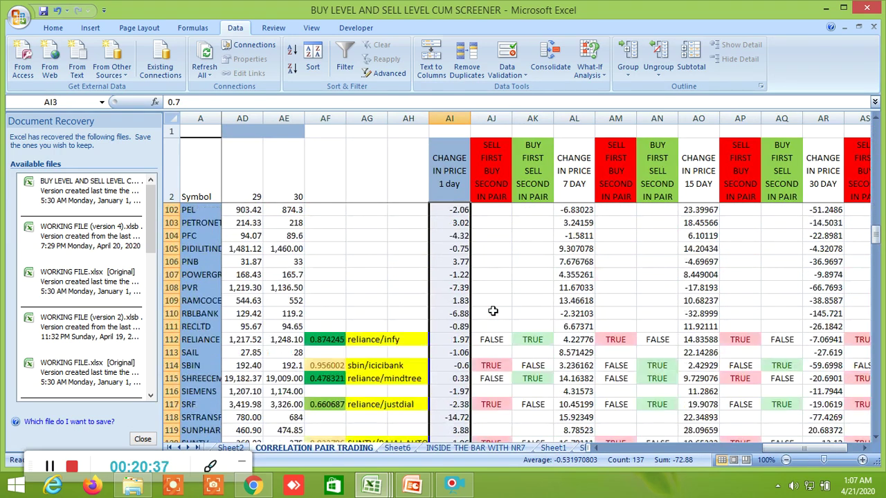
scroll(493, 311, "up", 2)
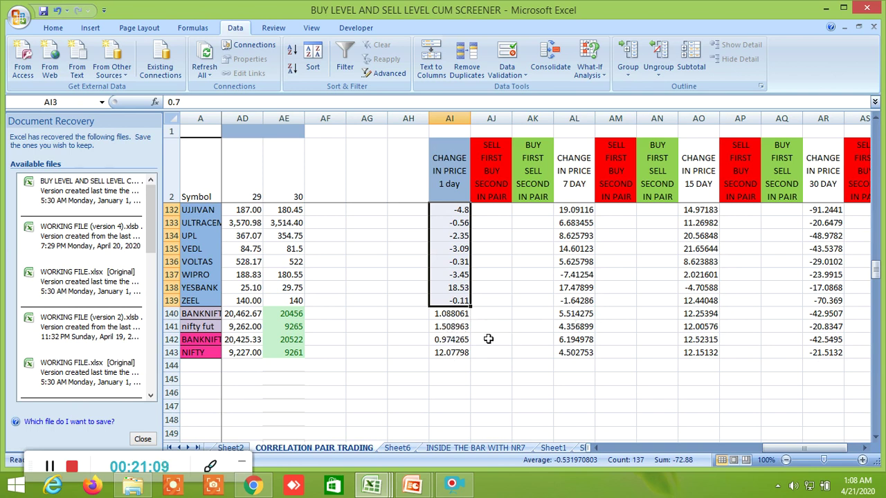
scroll(518, 329, "up", 5)
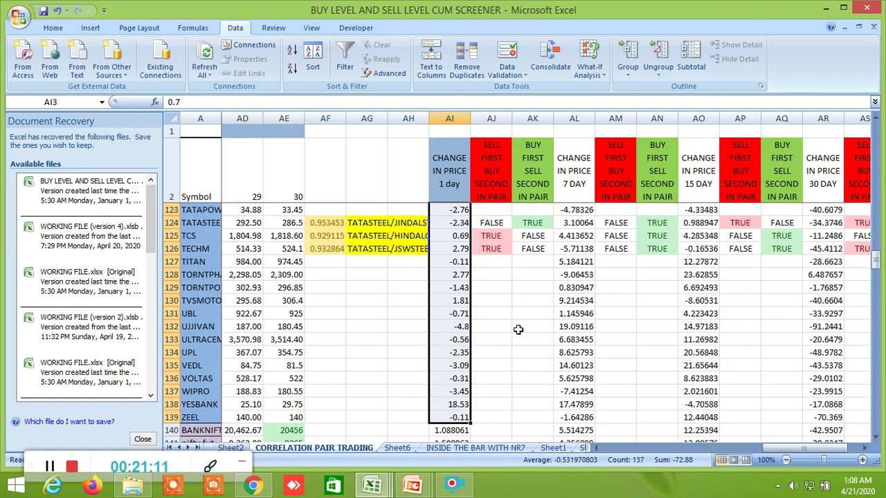
scroll(518, 329, "up", 17)
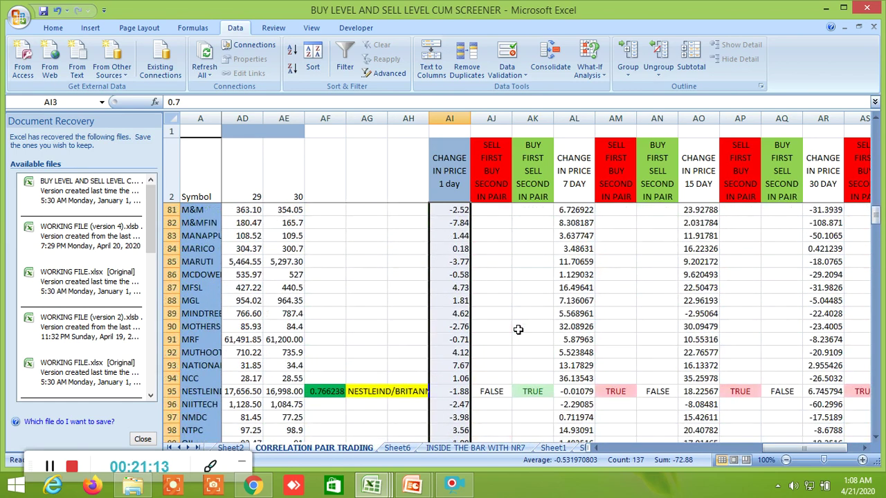
scroll(281, 326, "up", 3)
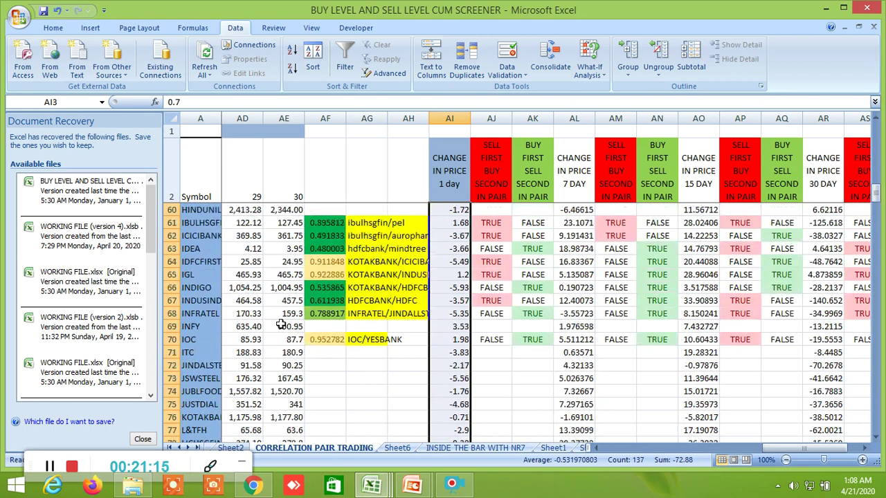
scroll(282, 325, "up", 18)
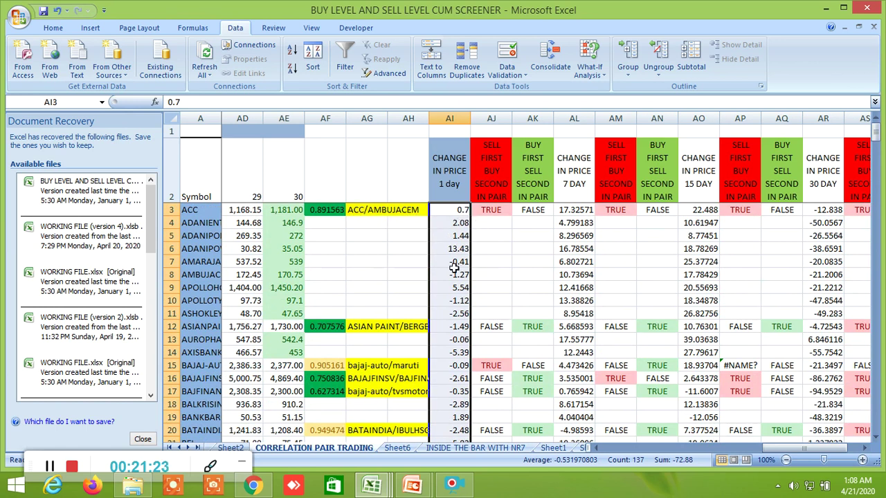
scroll(430, 277, "down", 1)
scroll(431, 278, "up", 1)
scroll(343, 364, "down", 2)
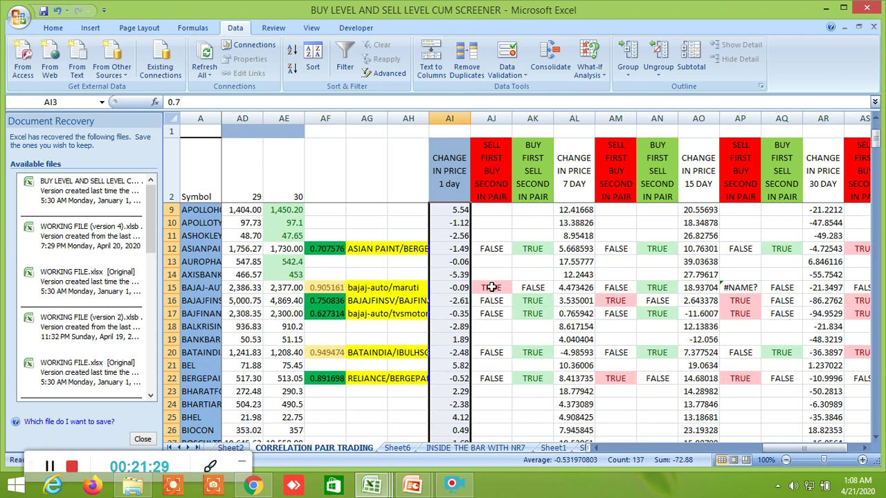
scroll(490, 283, "up", 2)
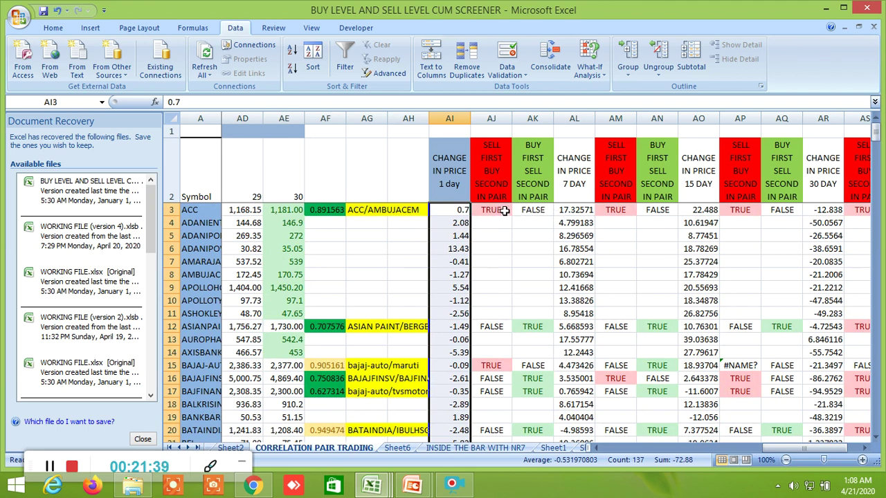
- Compare the 1 day price changes of ACC and AMBUJACEM for the ACC/AMBUJACEM pair
left_click(463, 210)
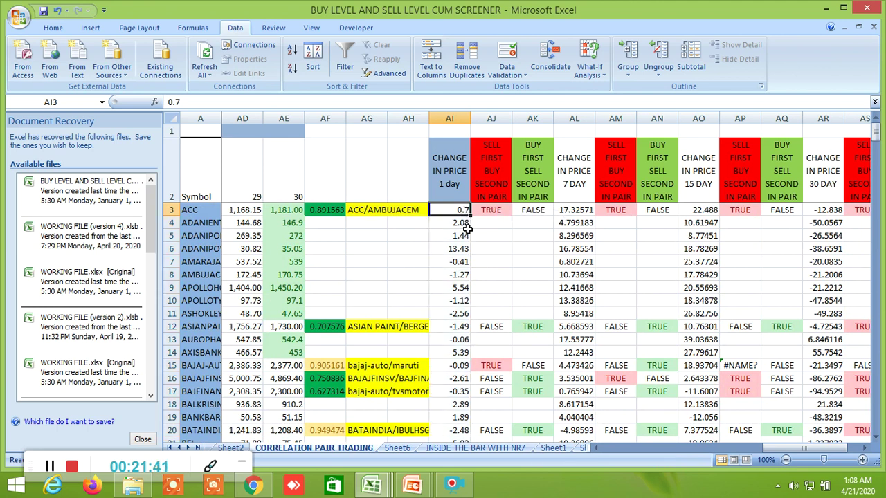
left_click(462, 275)
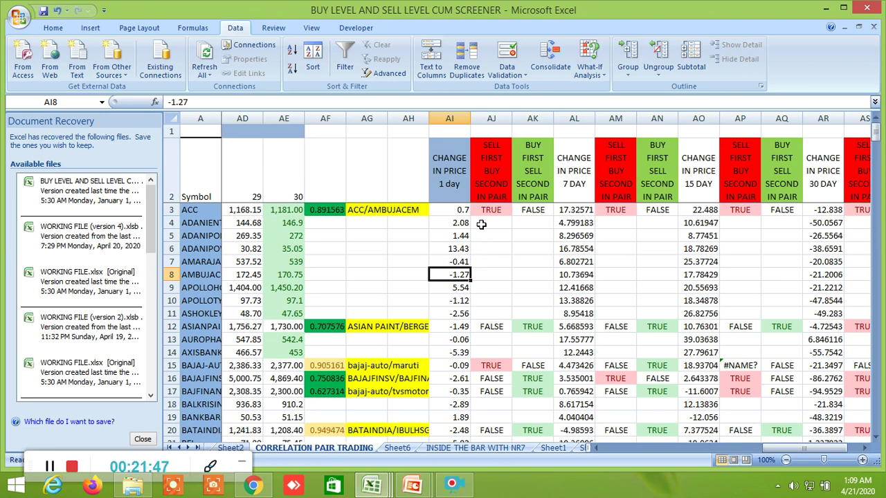
left_click(462, 210)
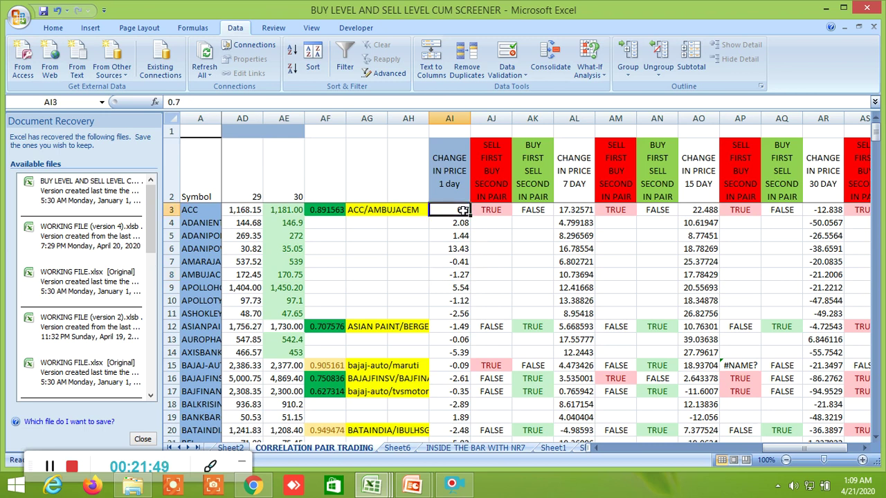
left_click(459, 276)
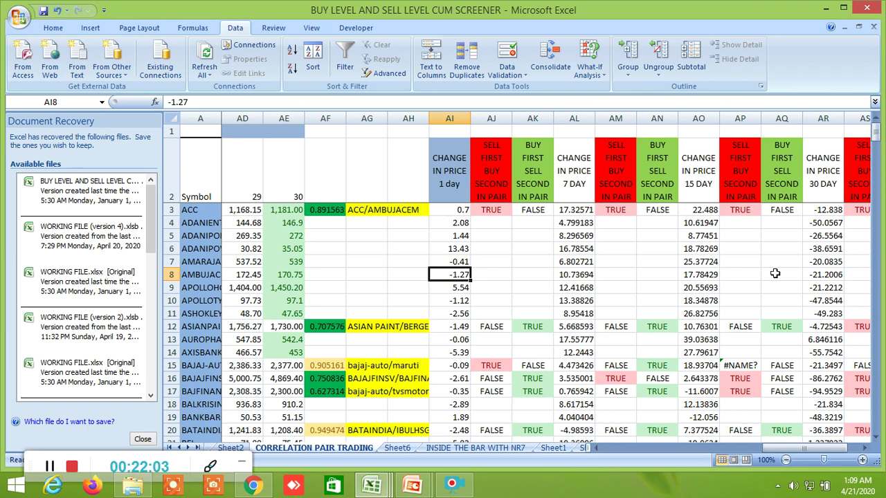
- Examine the price change and pair signal columns out to 30 DAY and return to the correlation and pair columns
left_click(864, 449)
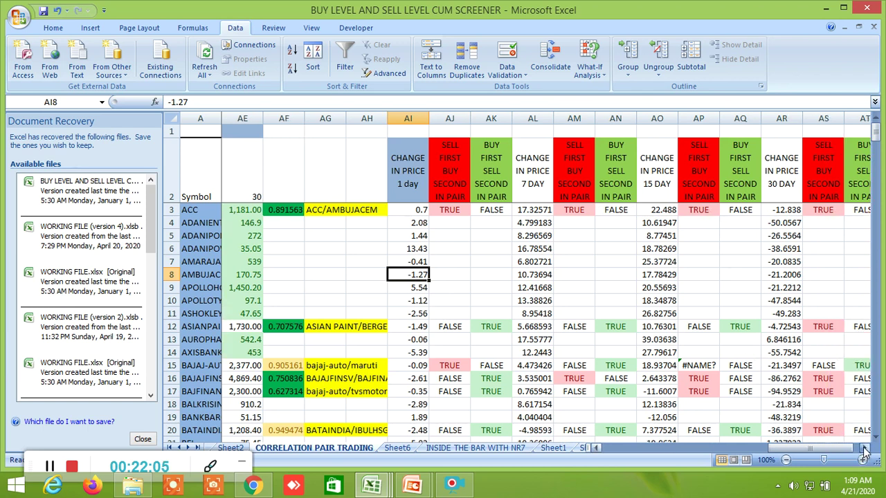
double_click(864, 449)
scroll(456, 293, "down", 1)
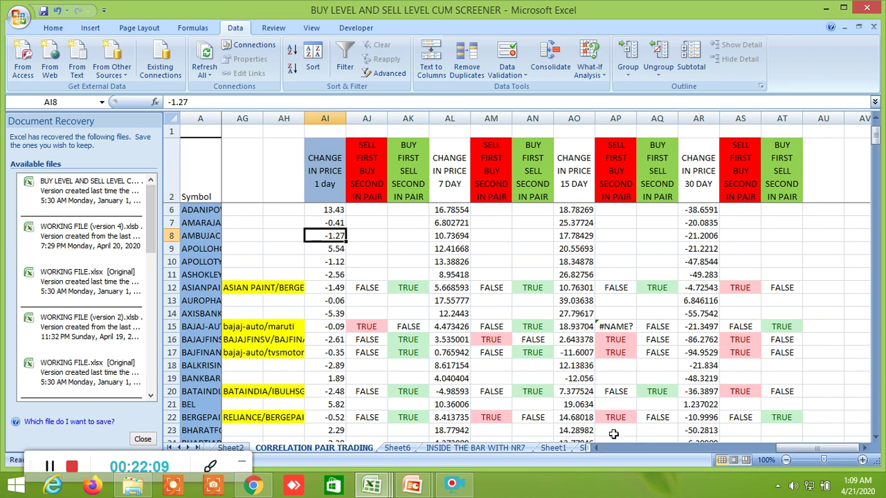
left_click(595, 448)
double_click(595, 448)
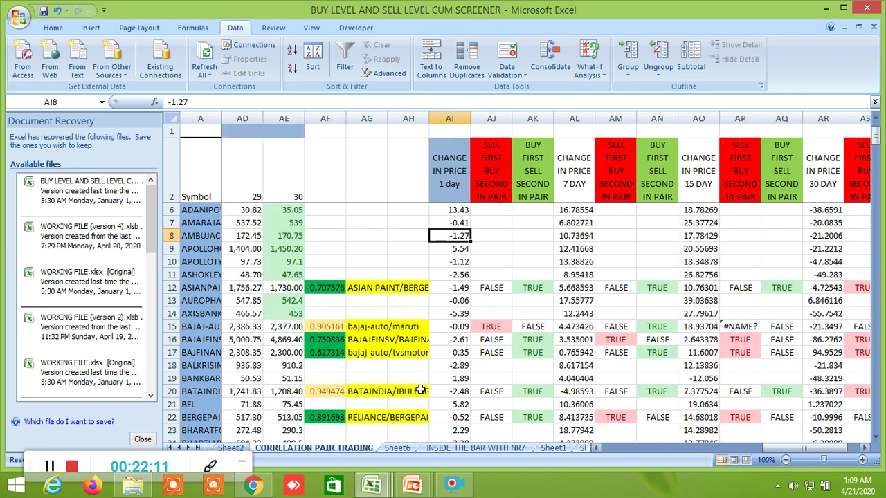
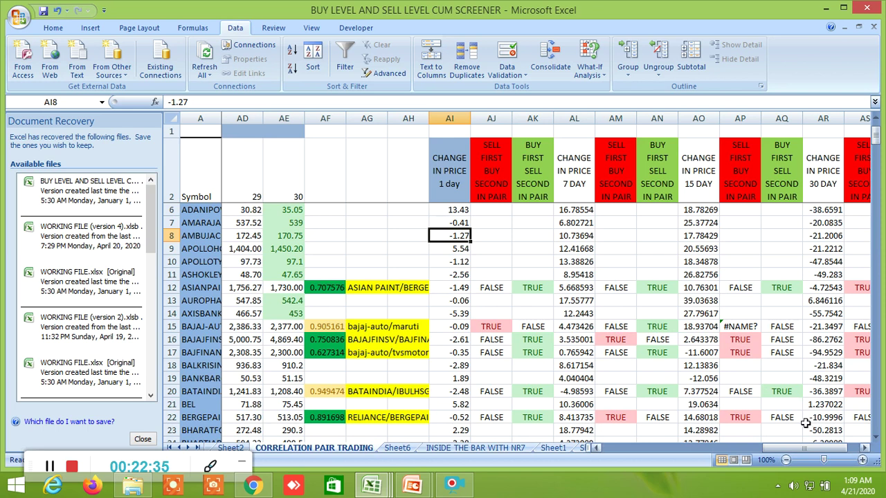
- Correct the 15 DAY SELL FIRST BUY SECOND IN PAIR formula for bajaj-auto/maruti in AP15 to =IF(AO15>AO85,TRUE)
left_click(743, 326)
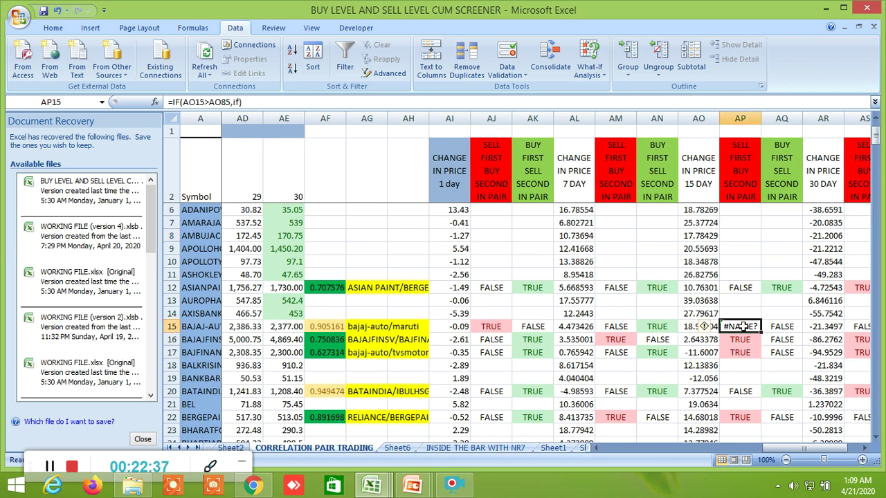
left_click(239, 102)
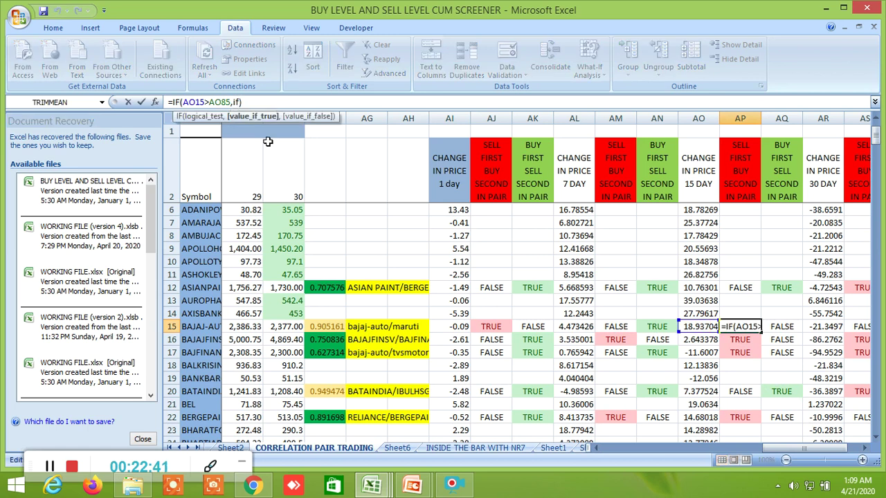
key("BackSpace")
type("tri")
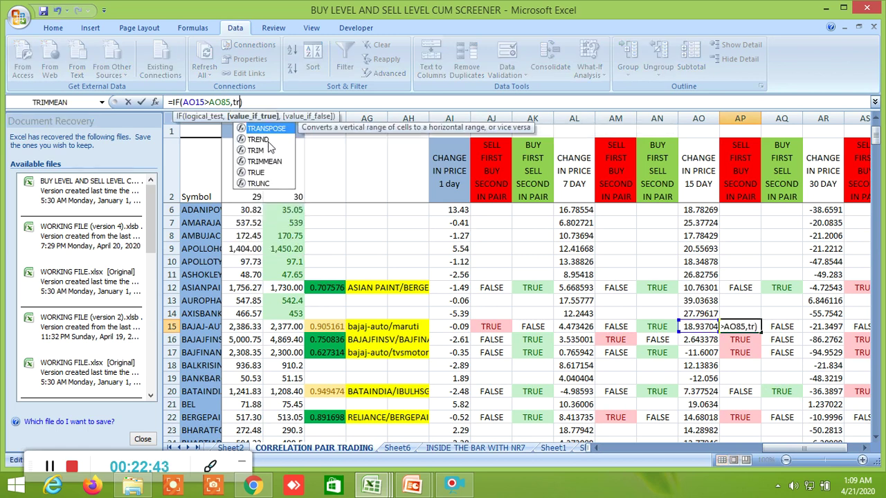
key("BackSpace")
type("ue")
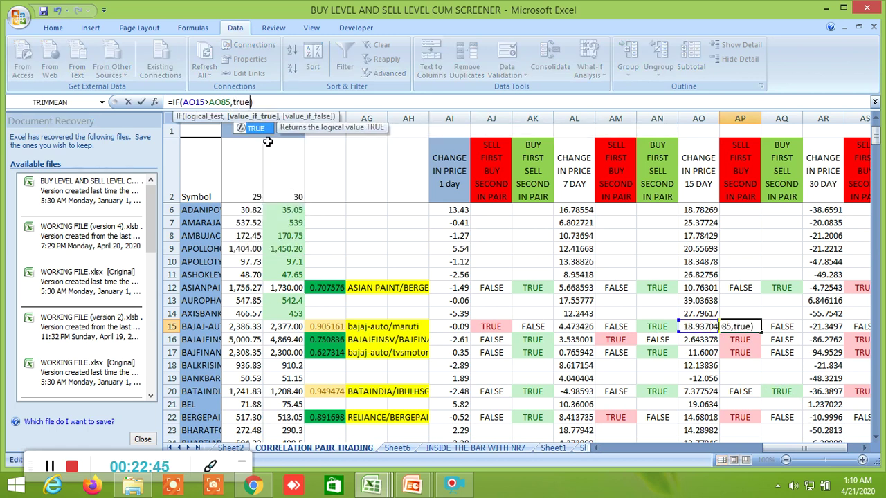
key("Return")
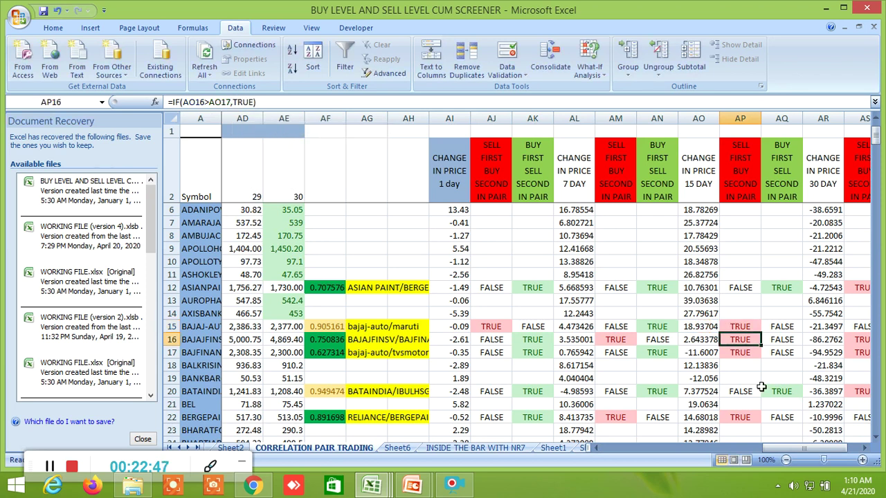
left_click(755, 380)
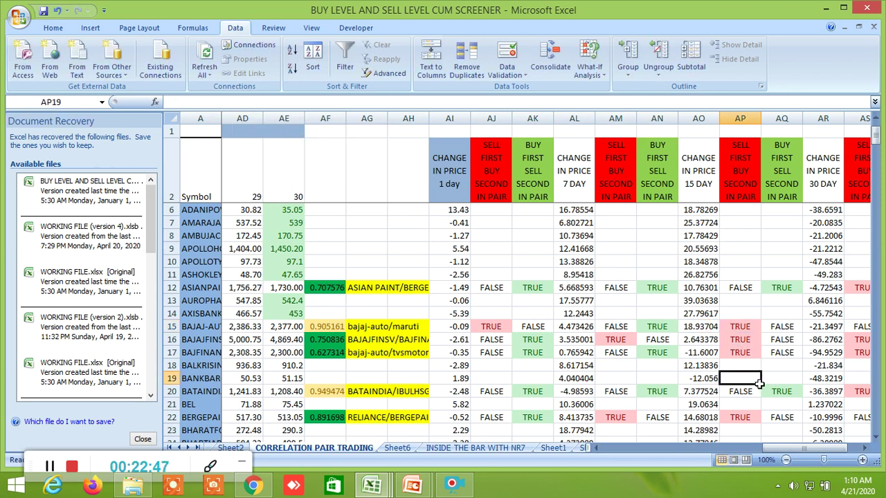
left_click(740, 326)
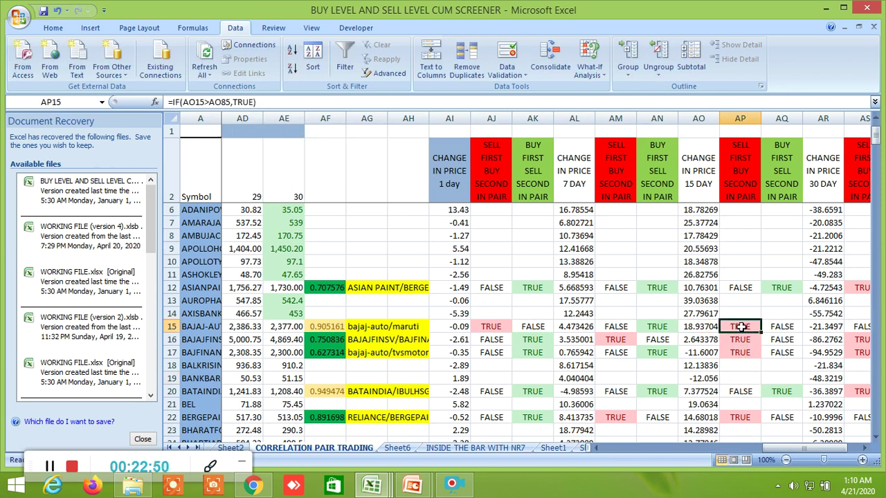
- Review the 30 DAY signal columns and the pair correlations and signals further down the sheet
left_click(768, 300)
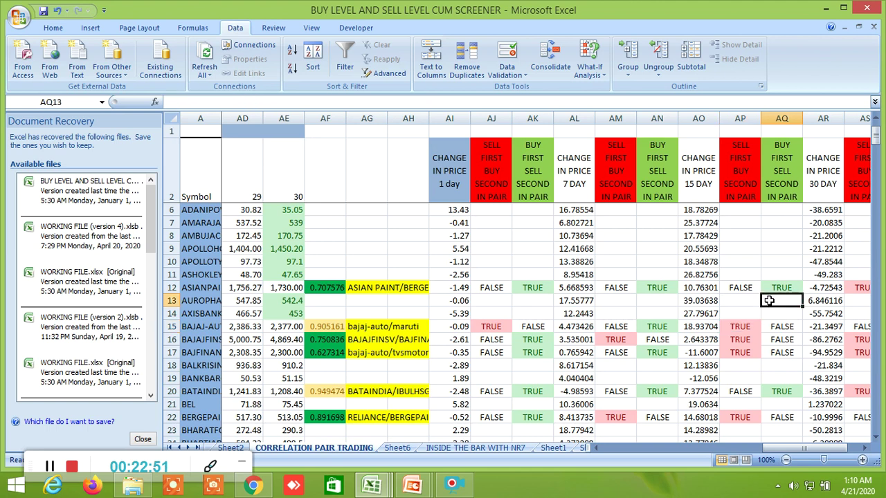
left_click(864, 448)
left_click(864, 448)
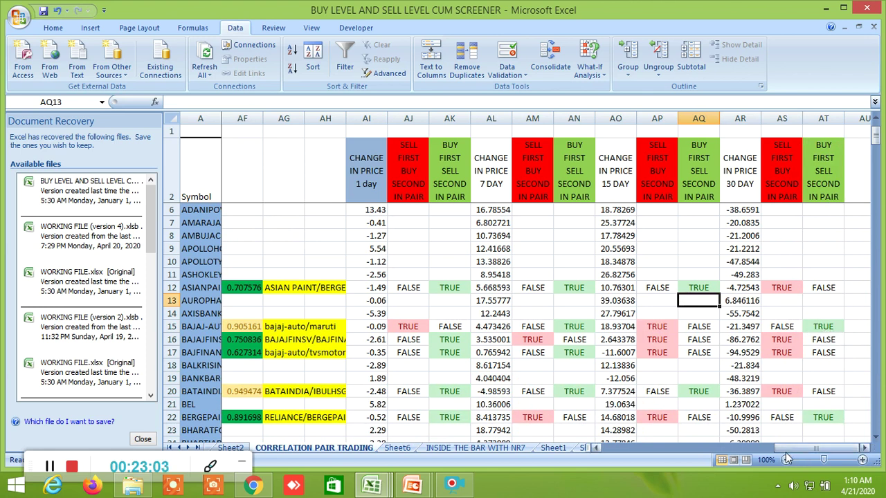
left_click_drag(791, 450, 776, 451)
scroll(619, 400, "down", 2)
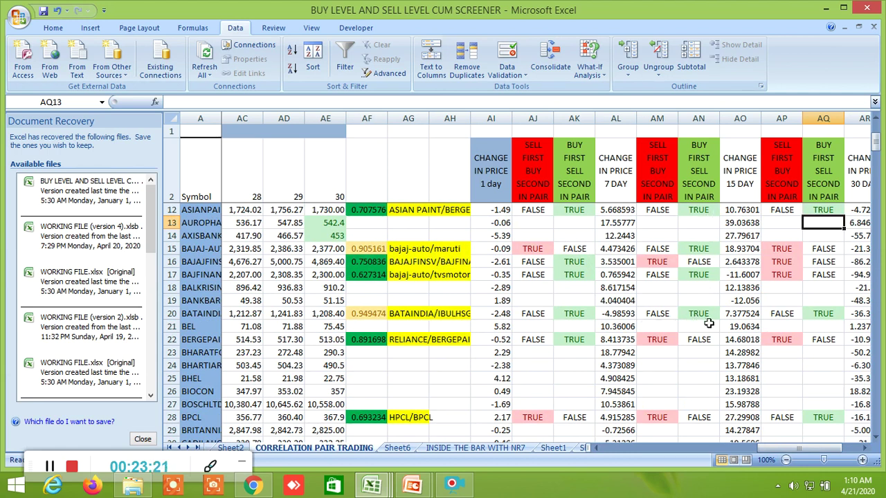
- Examine the correlation values, stock pairs and sell-first/buy-first signals across the full symbol list of the CORRELATION PAIR TRADING sheet
scroll(709, 323, "down", 5)
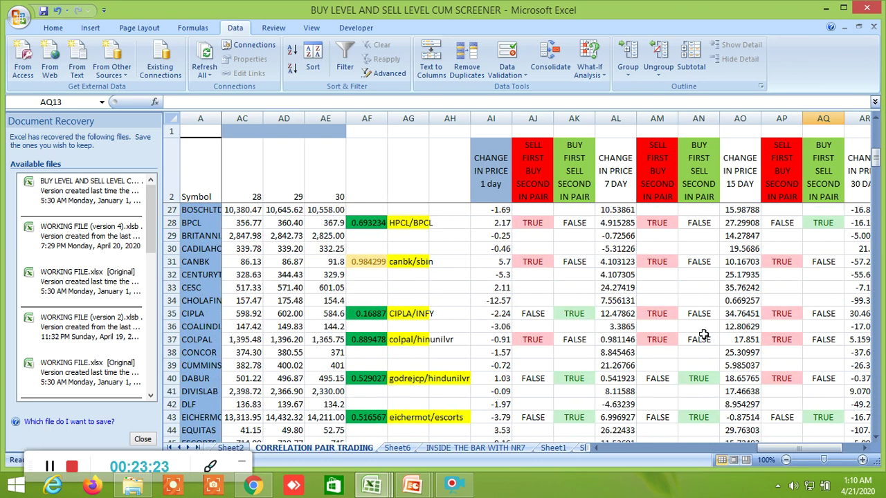
scroll(703, 335, "down", 10)
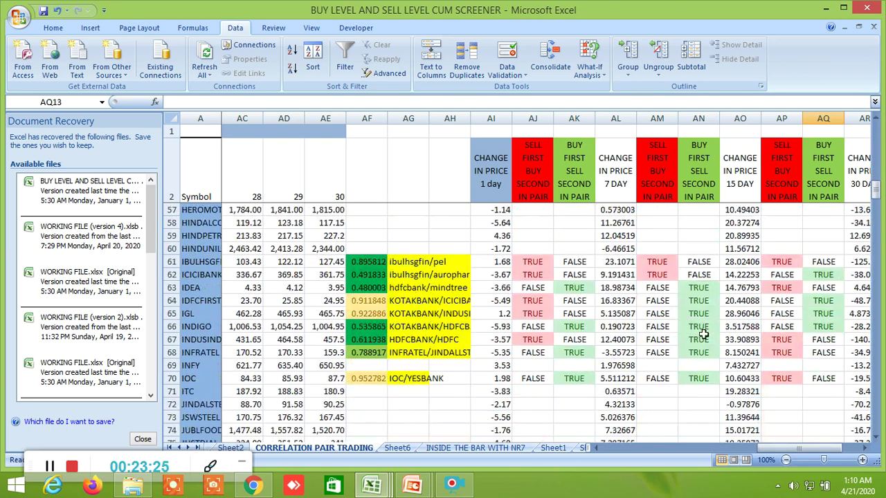
scroll(703, 335, "down", 1)
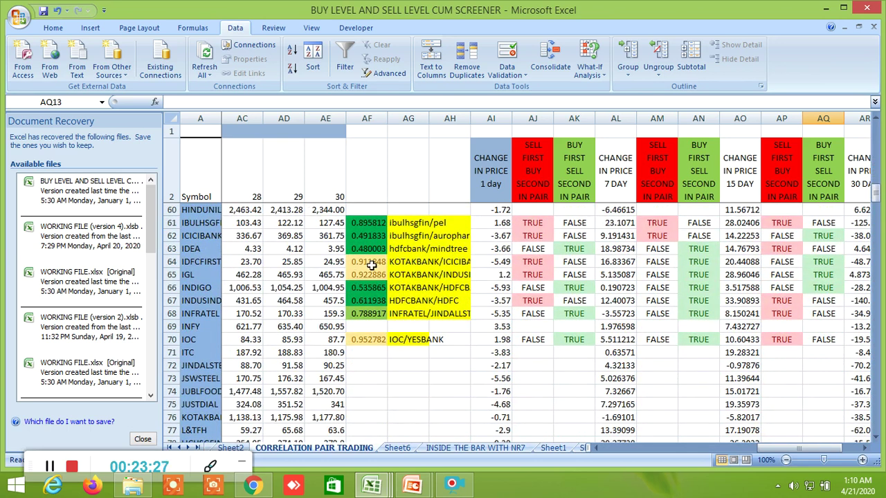
scroll(672, 343, "down", 2)
scroll(672, 343, "down", 10)
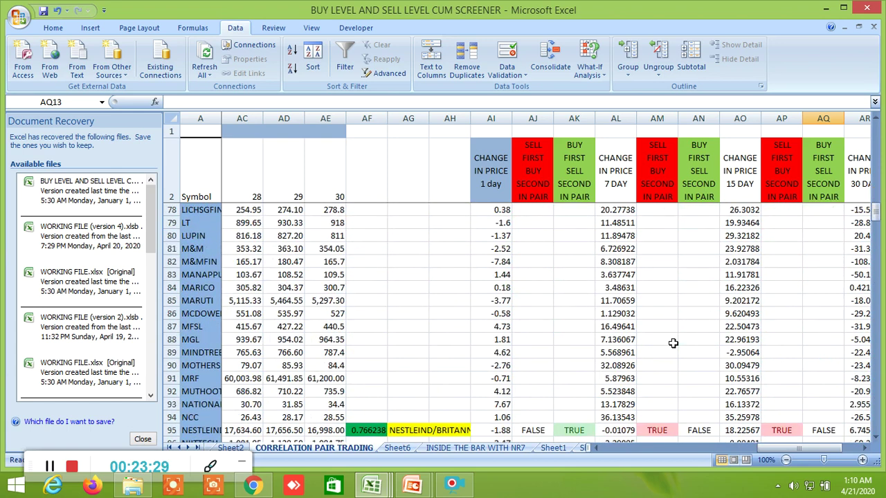
scroll(672, 343, "down", 7)
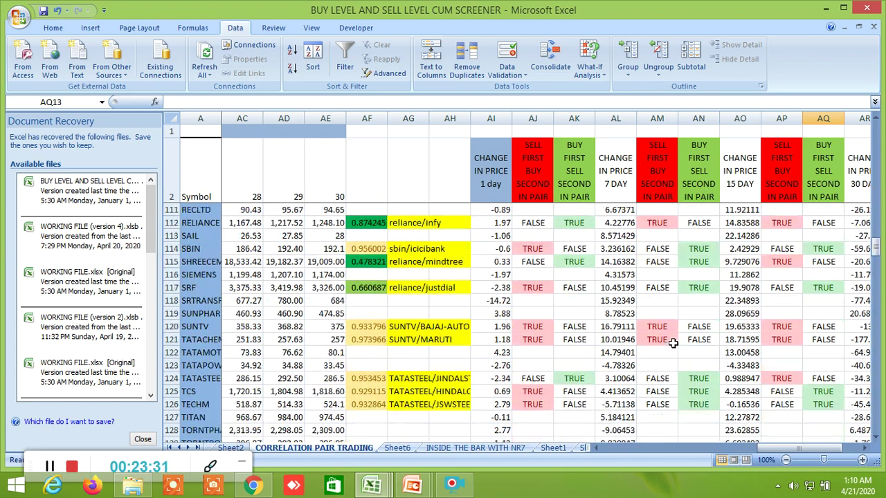
scroll(672, 343, "down", 5)
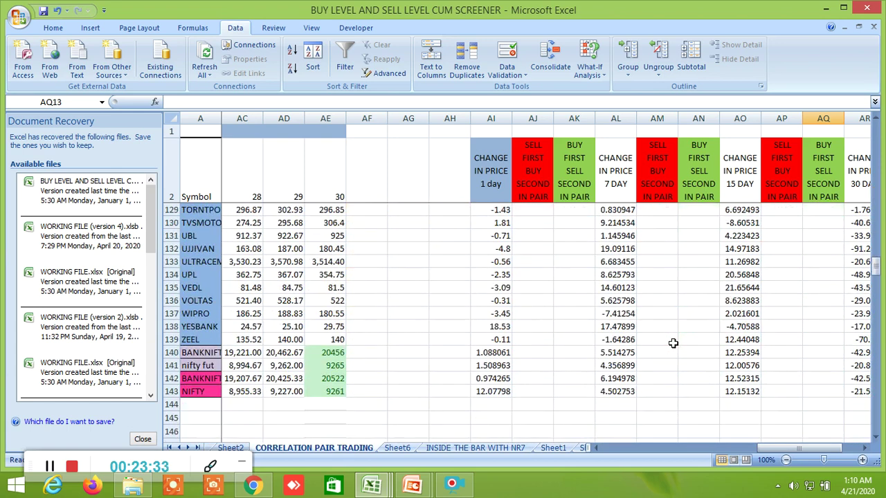
scroll(673, 343, "up", 5)
scroll(673, 343, "up", 7)
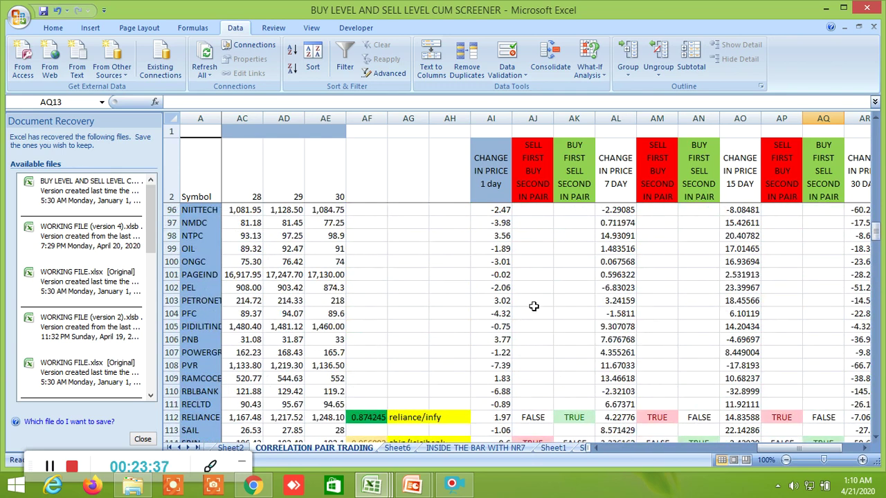
- Open the INSIDE THE BAR WITH NR7 sheet and show the inside-bar, NR7 and NR4 columns from the first symbols
left_click(465, 447)
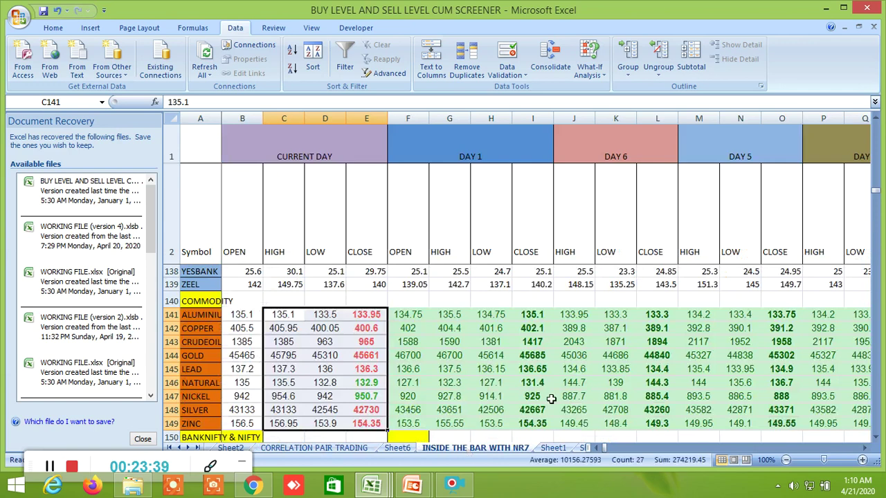
scroll(550, 398, "up", 11)
scroll(652, 421, "up", 14)
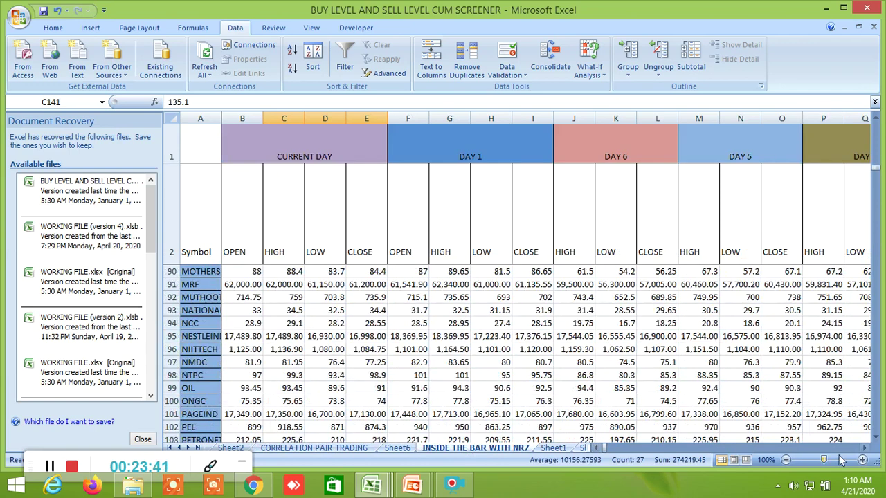
scroll(654, 343, "up", 20)
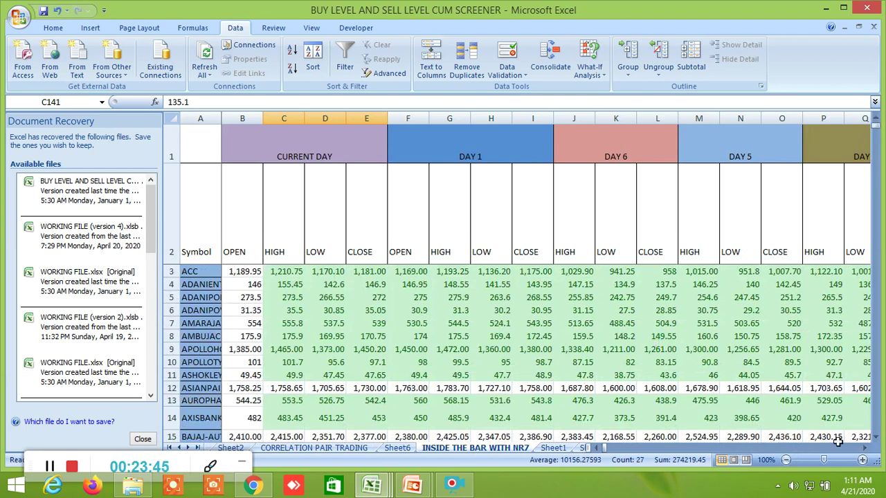
left_click(865, 448)
left_click(865, 449)
left_click_drag(864, 450, 864, 450)
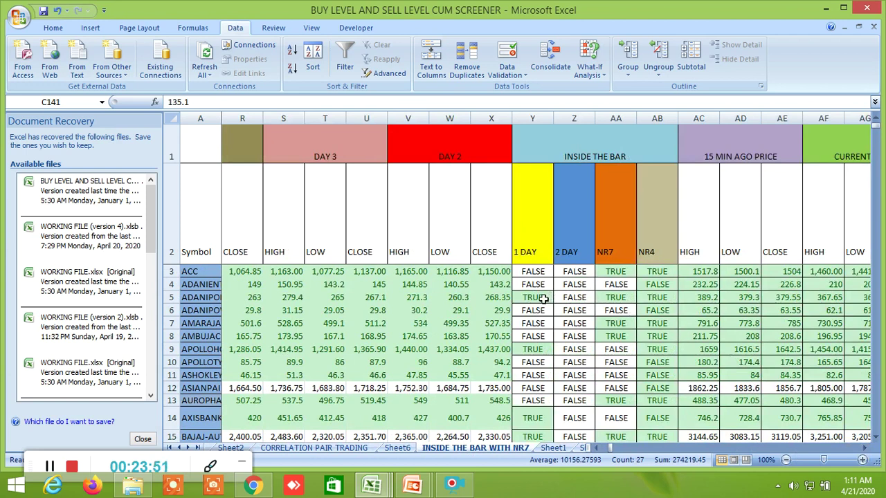
- Inspect the NR7 formula for ACC and the 1 DAY inside-bar formula in cell Y5
left_click(619, 274)
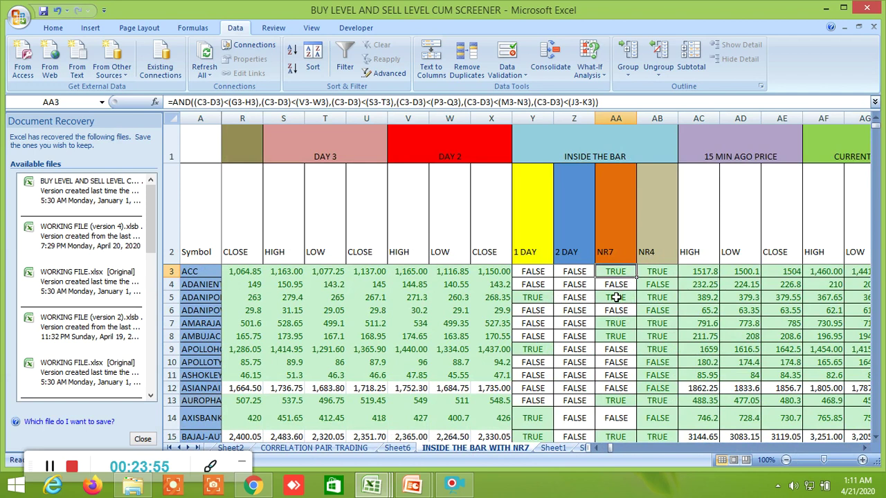
left_click(619, 248)
left_click(623, 272)
left_click(545, 298)
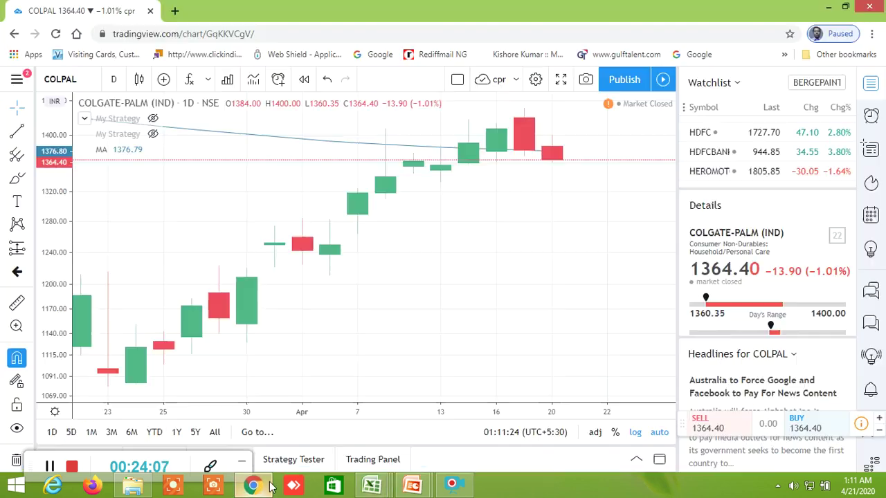
- Switch to TradingView in Chrome and look for the Adani port stock in the watchlist, entering ADANIPORT as the symbol
left_click(253, 485)
scroll(720, 159, "up", 3)
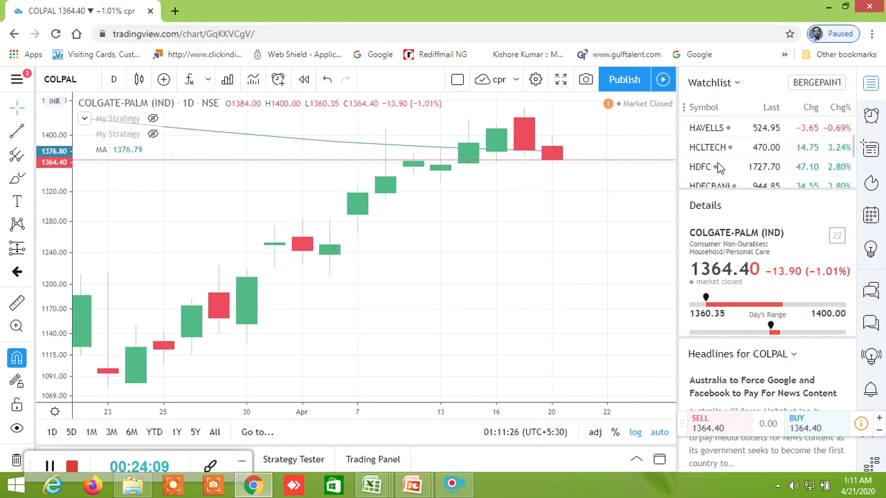
scroll(723, 160, "up", 5)
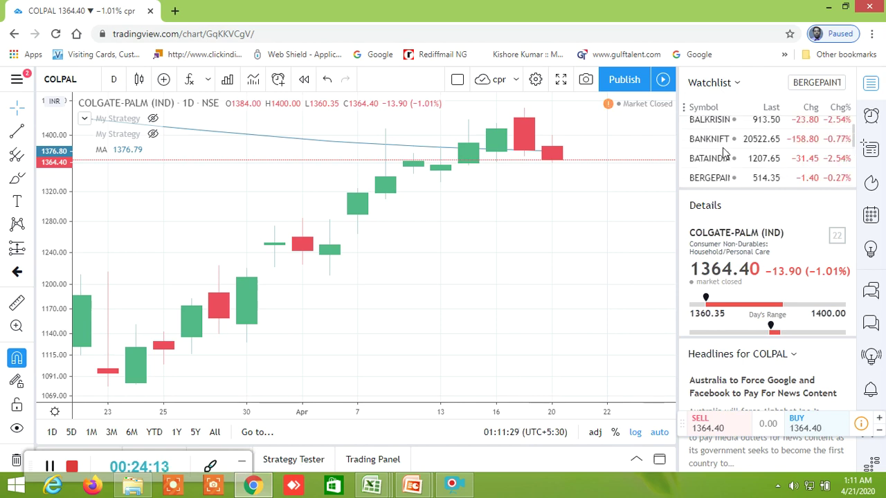
scroll(725, 152, "up", 3)
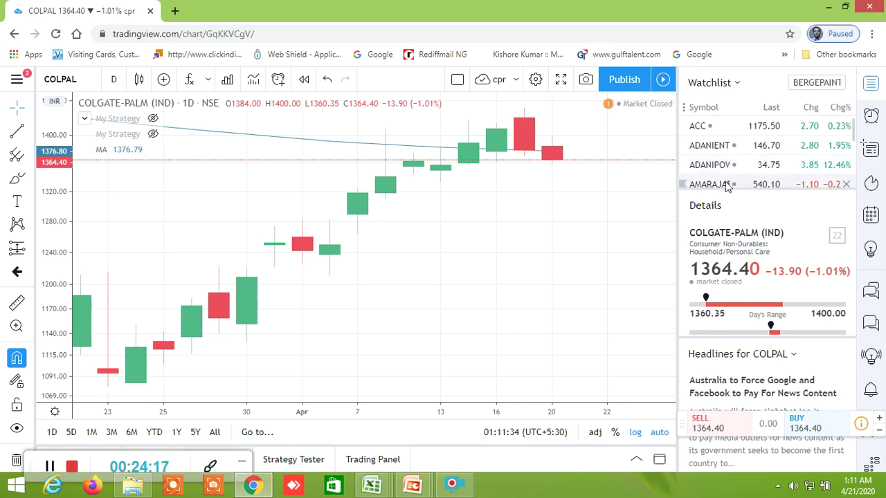
left_click(832, 83)
type("ADA")
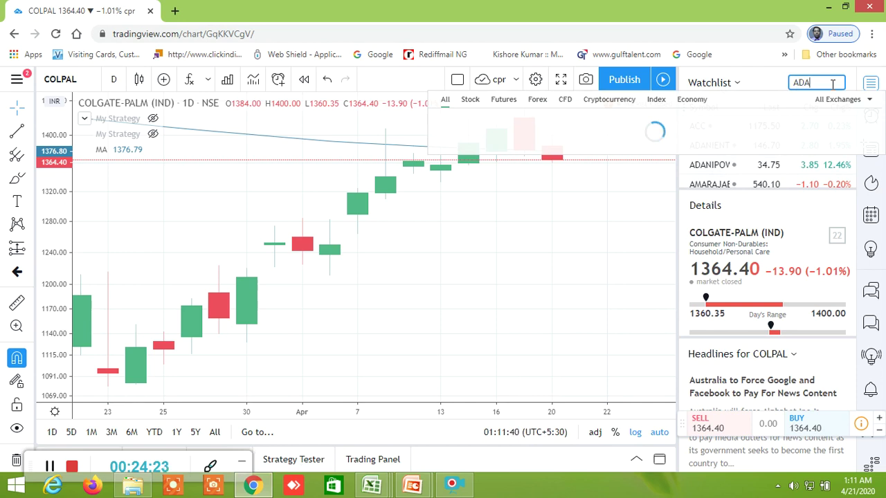
type("NIPORT")
- Return to the BUY LEVEL AND SELL LEVEL CUM SCREENER workbook and inspect the 1 DAY inside-bar formula in cell Y9
left_click(371, 484)
left_click(263, 419)
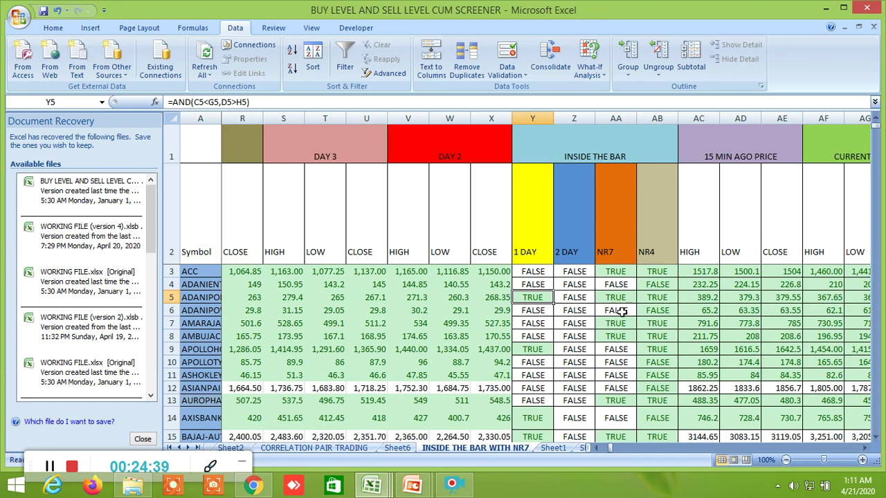
left_click(548, 352)
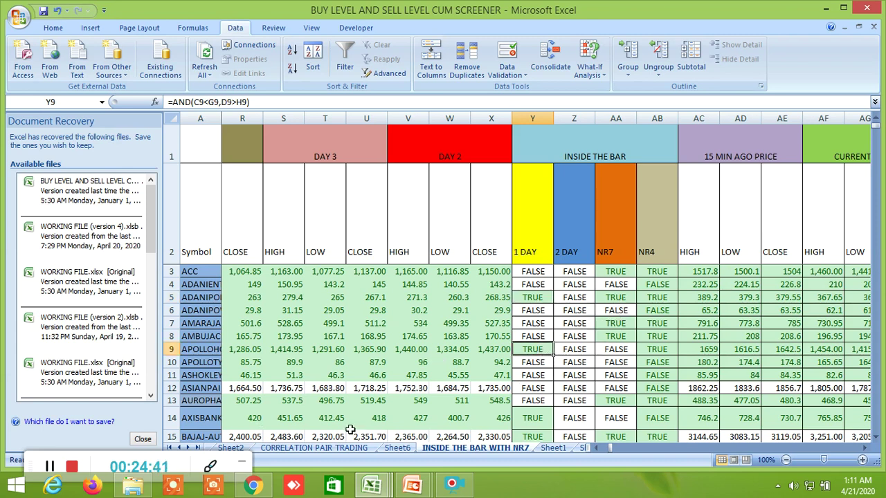
- Switch to TradingView and open the APOLLOHOSP daily chart from the watchlist to check its inside-bar candle
left_click(265, 485)
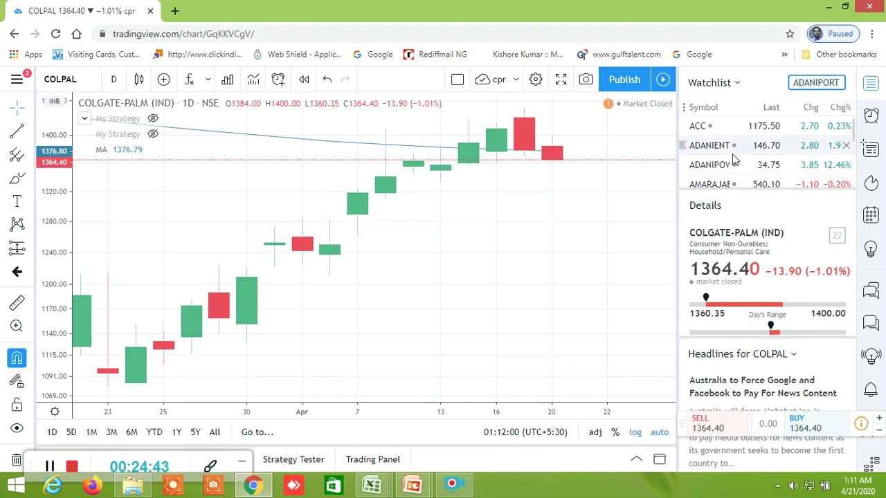
scroll(726, 161, "up", 1)
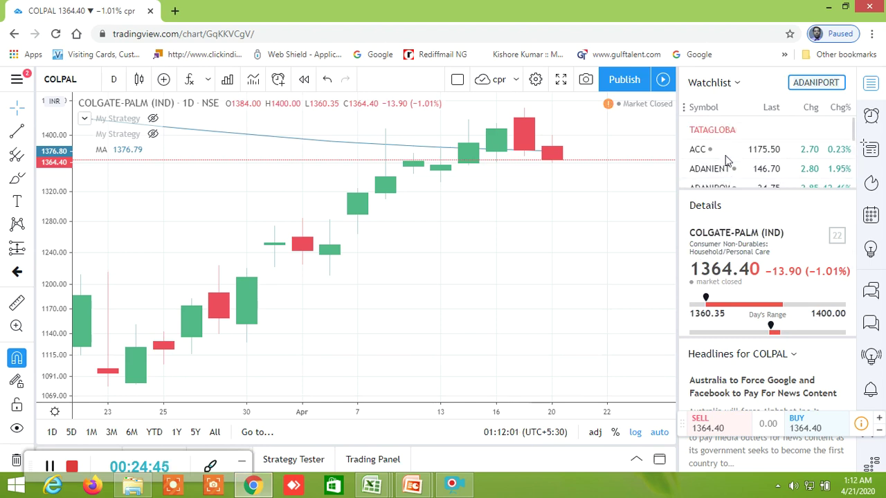
scroll(726, 161, "down", 3)
scroll(727, 161, "up", 1)
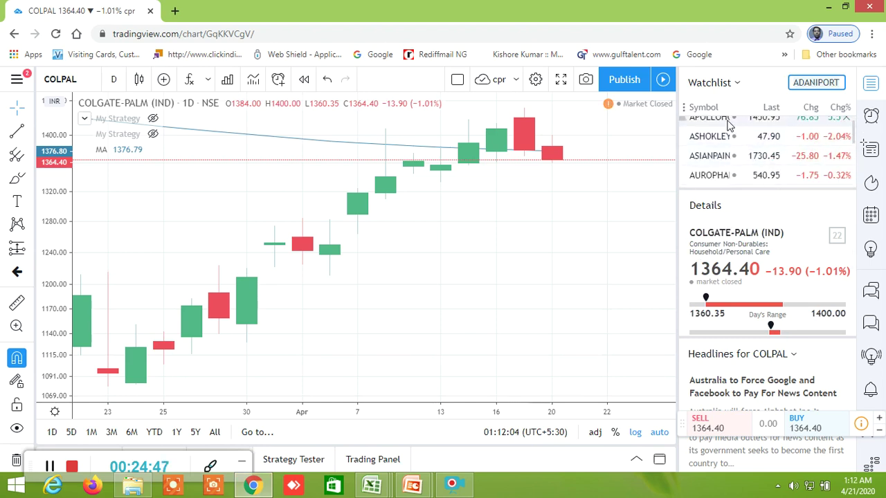
left_click(722, 117)
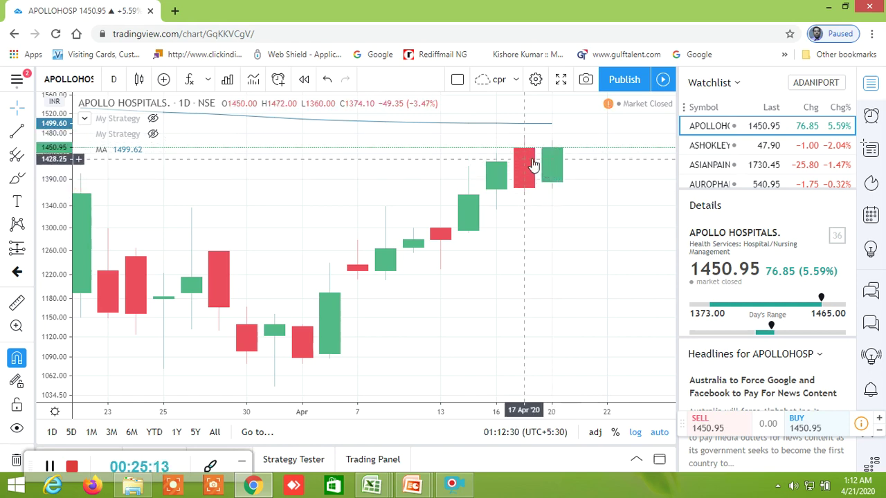
- Go back to the screener workbook in Excel and review the 1 DAY, 2 DAY, NR7 and NR4 signals for the first symbols
left_click(372, 485)
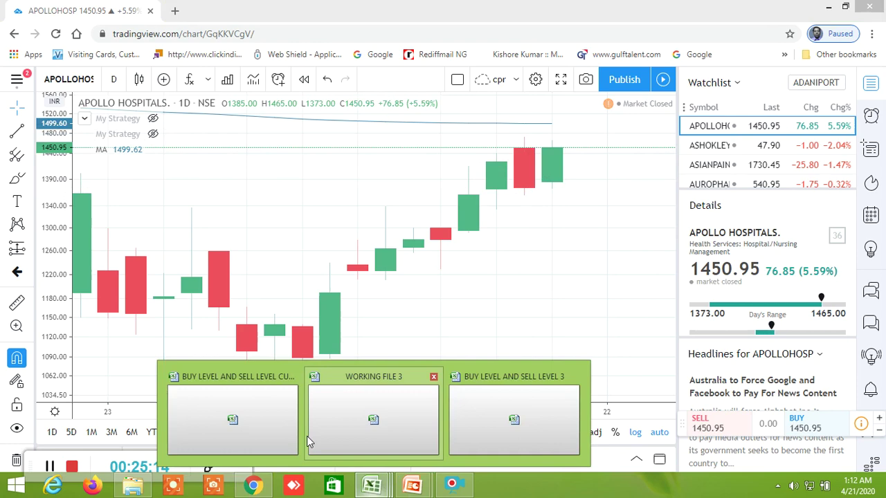
left_click(211, 408)
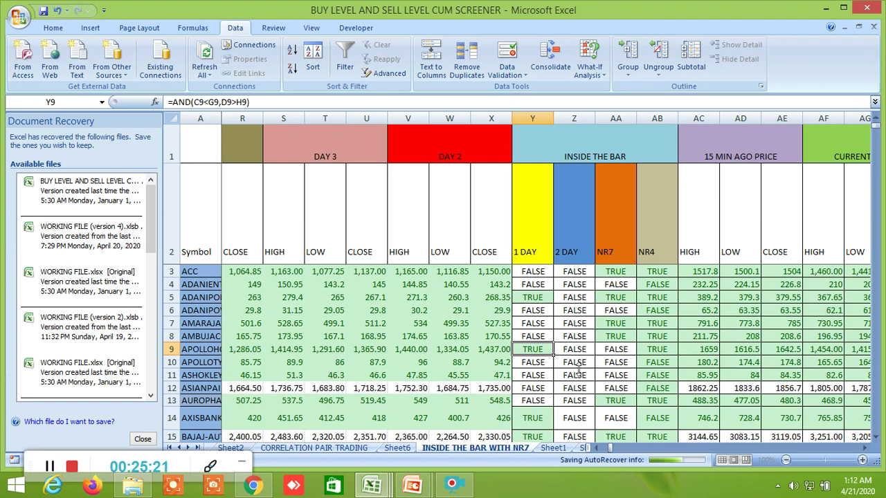
scroll(609, 346, "down", 1)
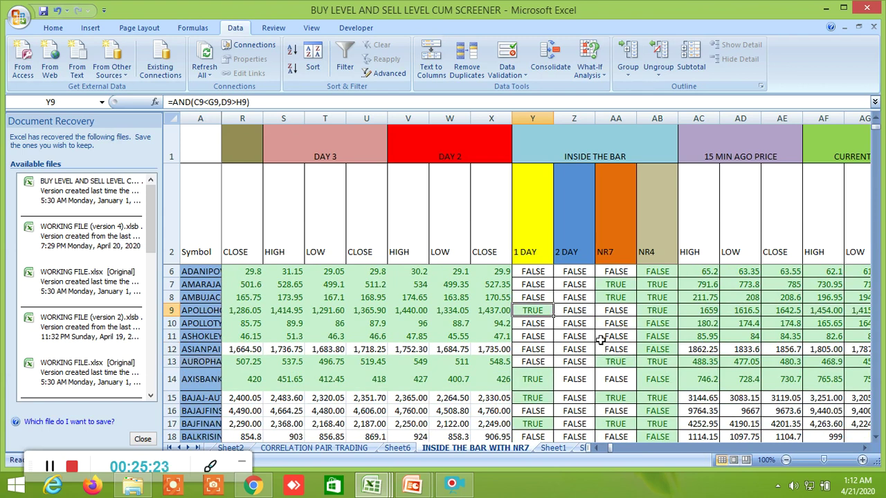
scroll(601, 337, "down", 1)
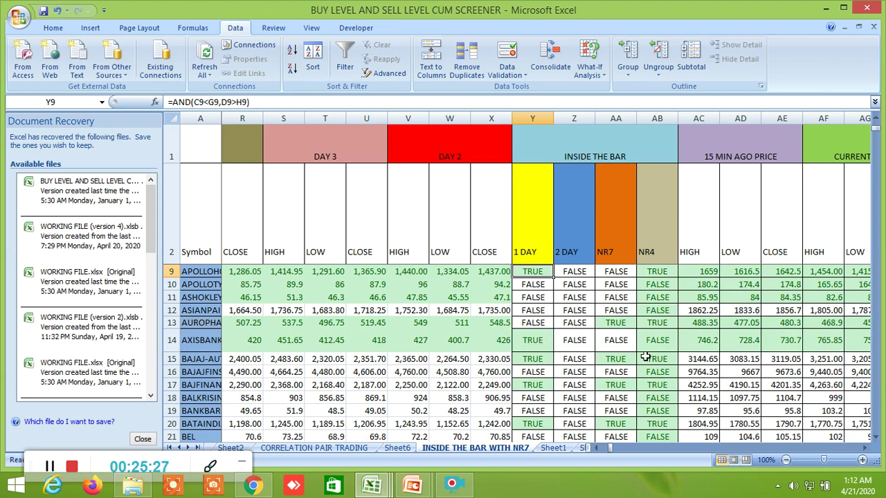
scroll(719, 359, "up", 2)
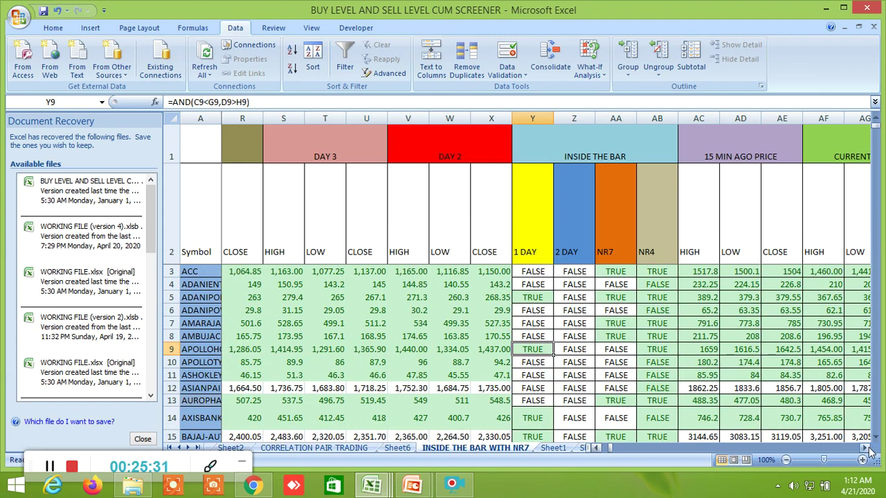
- Inspect ACC's three white soldiers formula in cell AJ3 and open the ACC daily chart in TradingView for comparison
left_click_drag(870, 451, 870, 451)
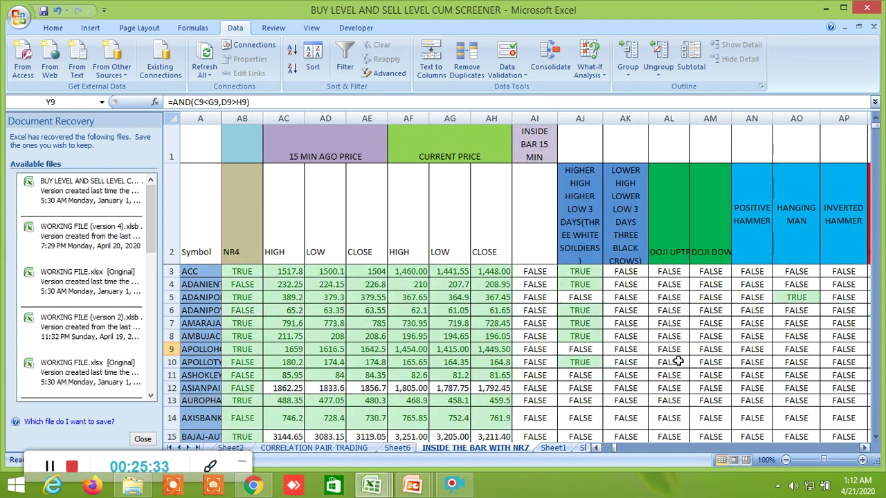
left_click(589, 272)
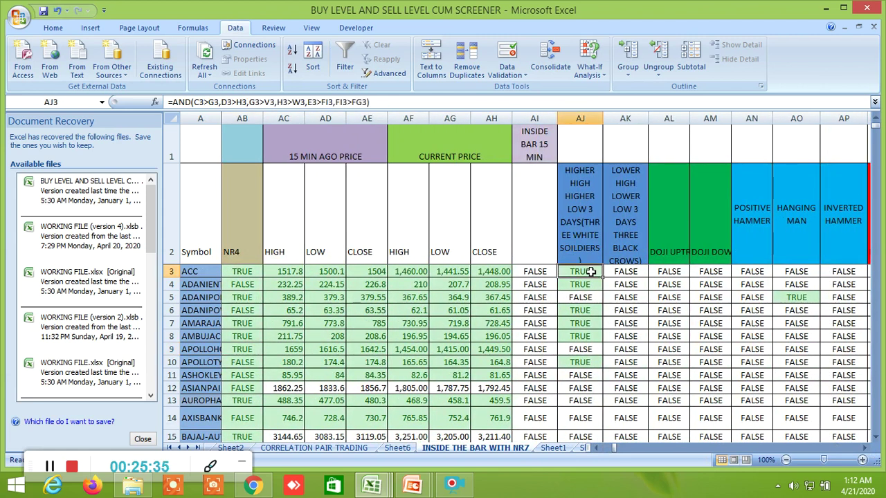
left_click(253, 484)
scroll(719, 166, "up", 5)
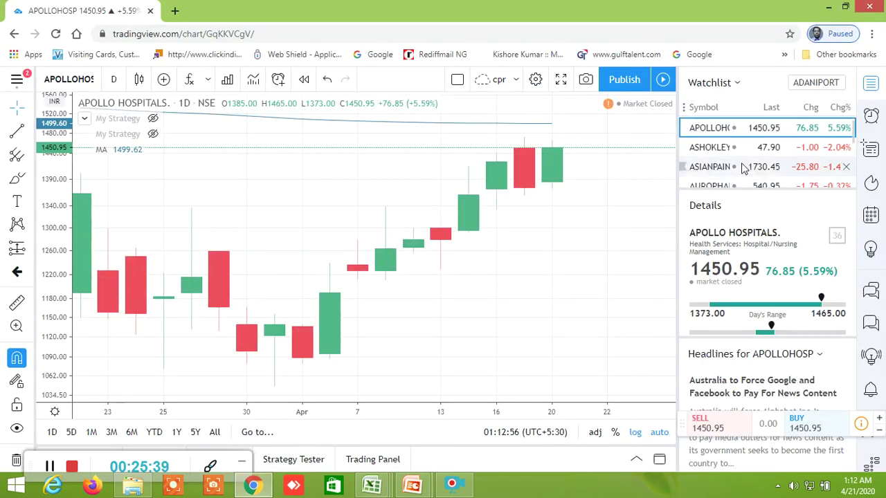
left_click(703, 151)
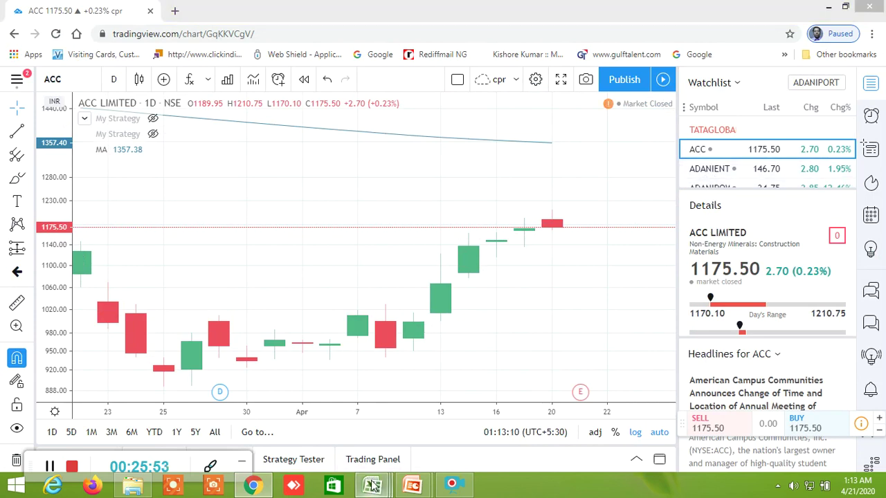
- Return to the screener workbook in Excel, inspect cell AJ4 and review the three white soldiers signals for further symbols
mouse_move(371, 485)
left_click(239, 430)
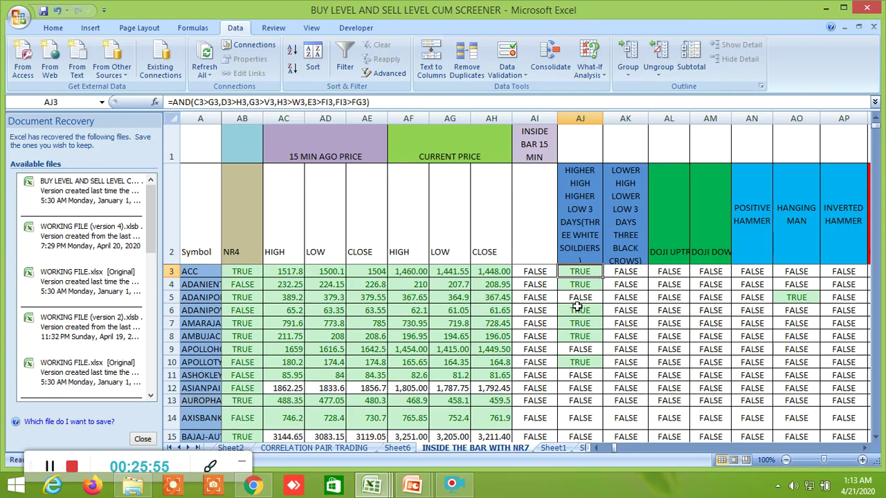
left_click(583, 286)
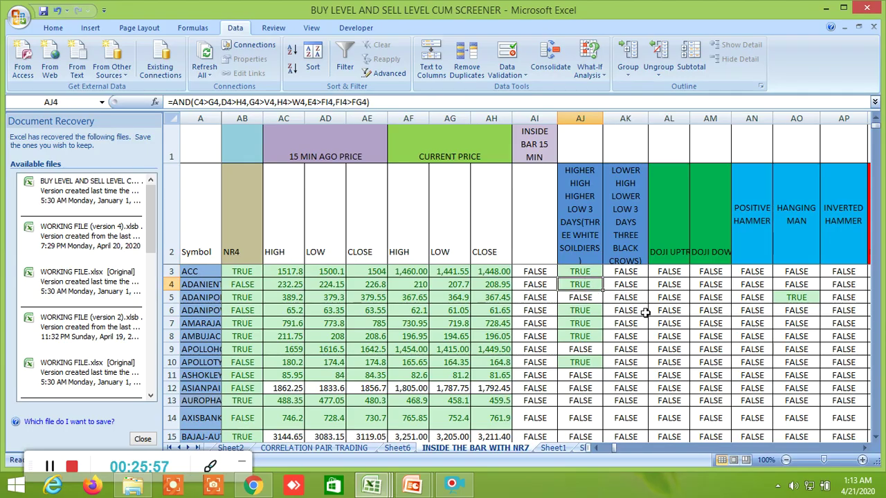
scroll(642, 324, "down", 4)
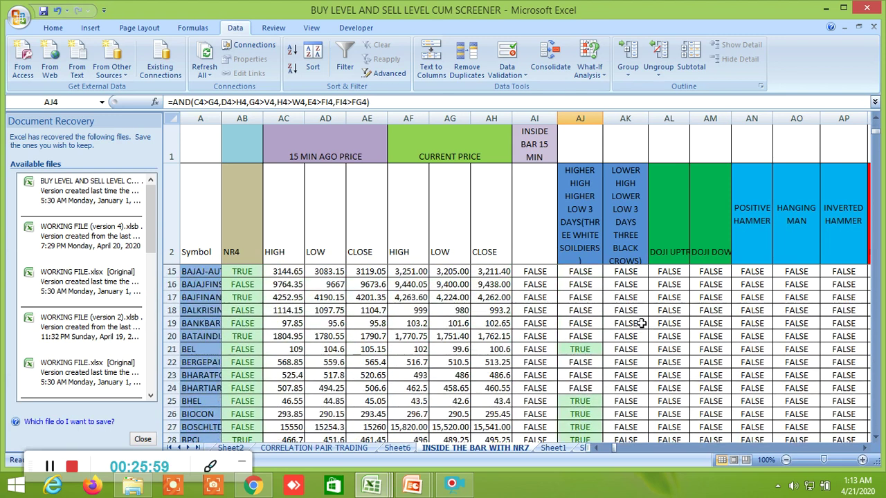
- Review the three white soldiers, three black crows and doji signals from the stock rows to the commodity rows, and return to the first symbols
scroll(642, 324, "down", 6)
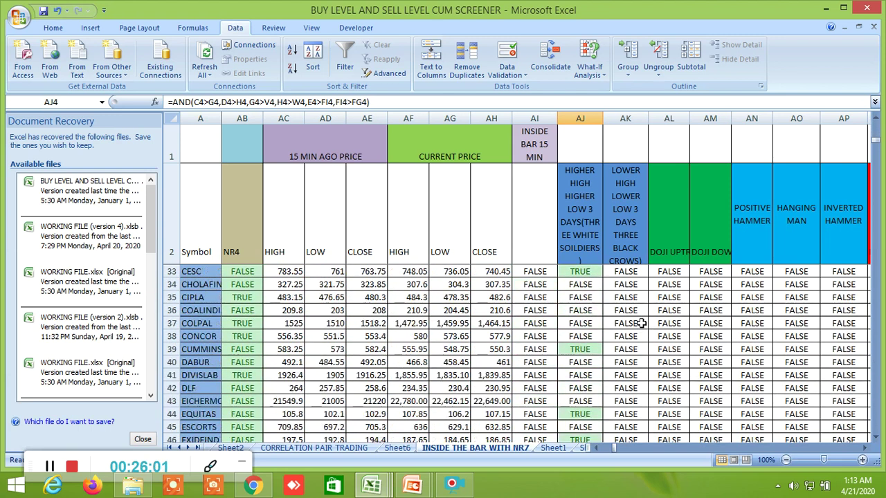
scroll(642, 324, "down", 10)
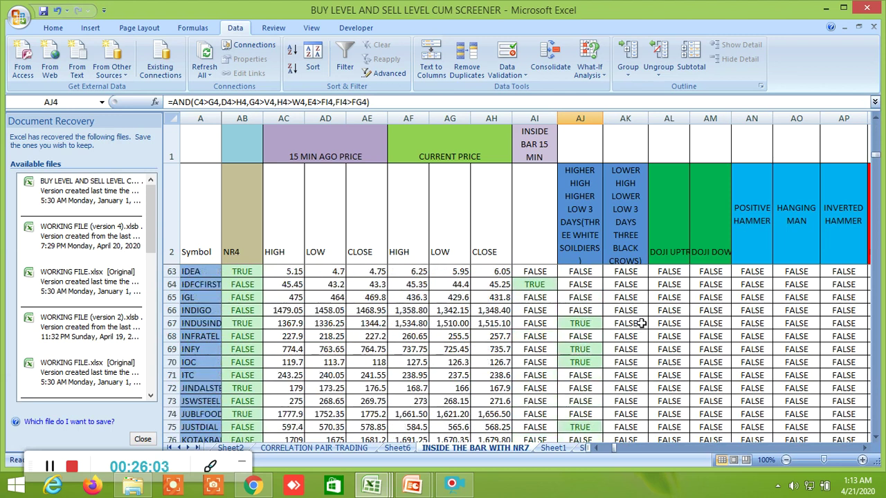
scroll(642, 323, "down", 12)
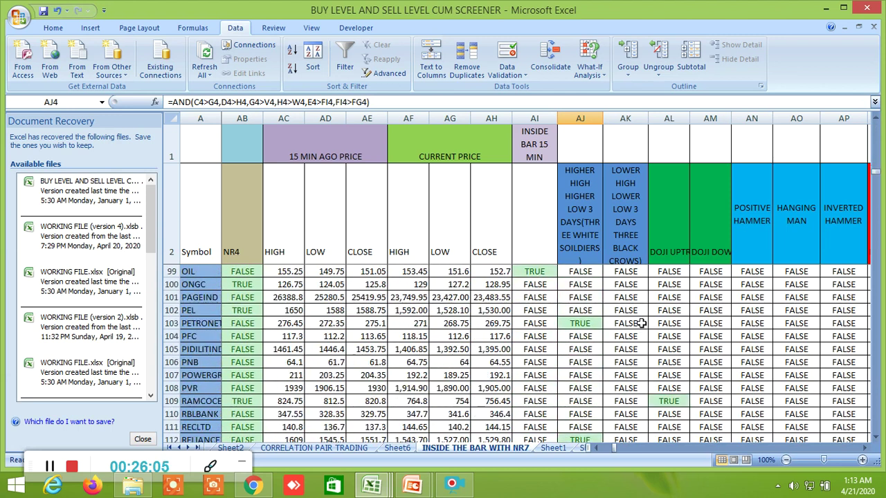
scroll(642, 323, "down", 2)
scroll(642, 323, "up", 2)
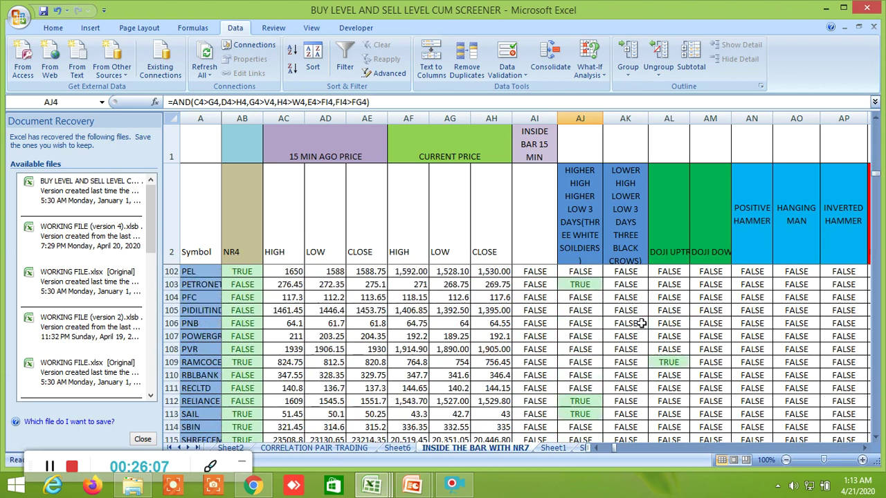
scroll(642, 323, "down", 3)
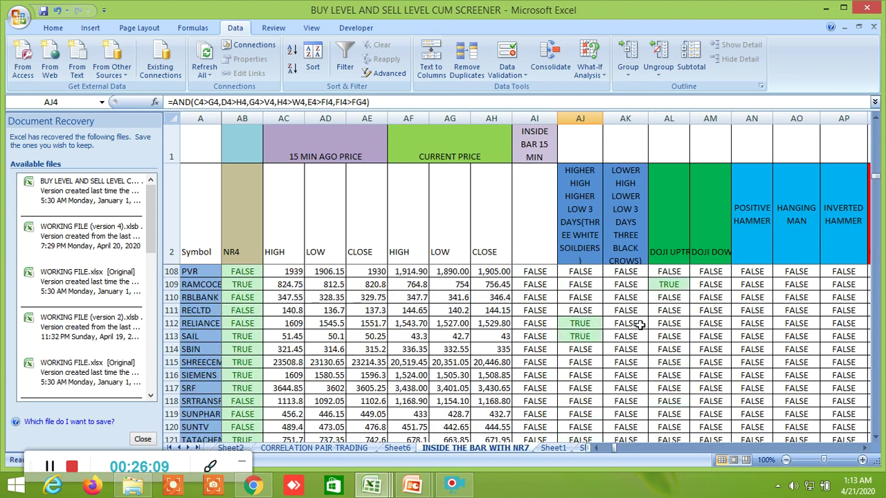
scroll(642, 323, "down", 3)
scroll(640, 323, "down", 4)
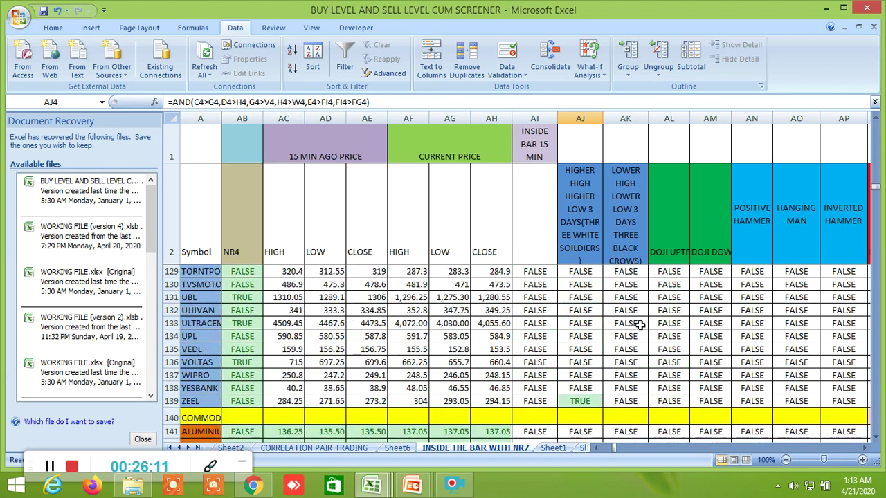
scroll(640, 323, "up", 10)
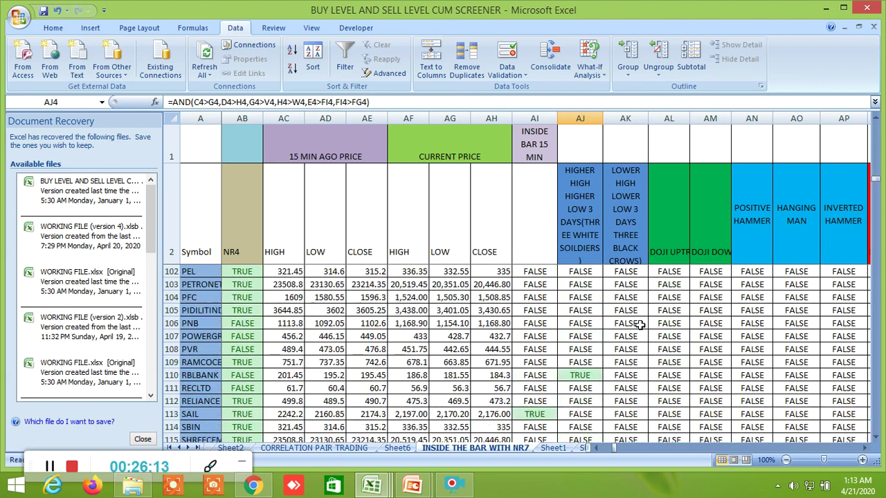
scroll(640, 323, "up", 20)
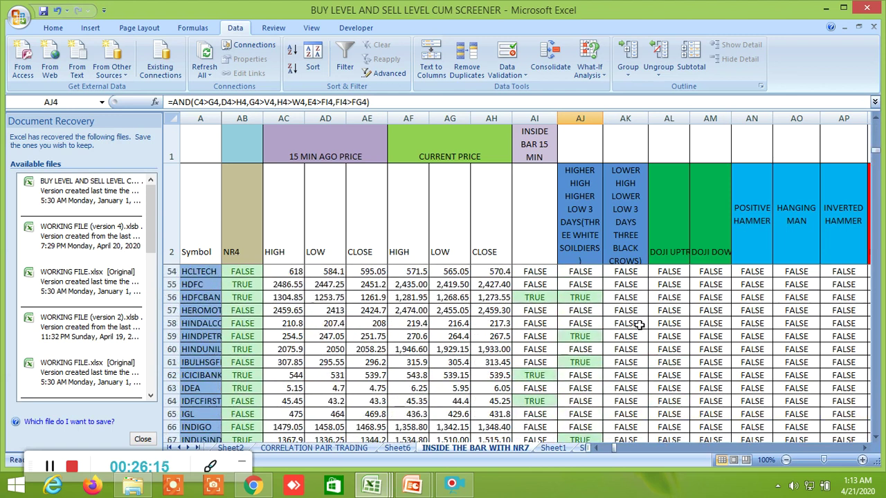
scroll(640, 324, "up", 12)
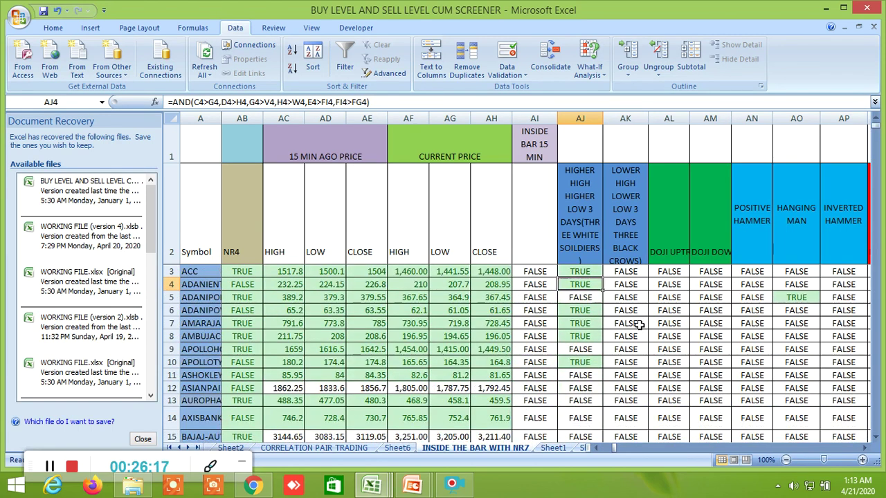
- Inspect the hanging man formula in cell AO5 and review the hammer, hanging man and inverted hammer signals across all symbols
left_click(806, 297)
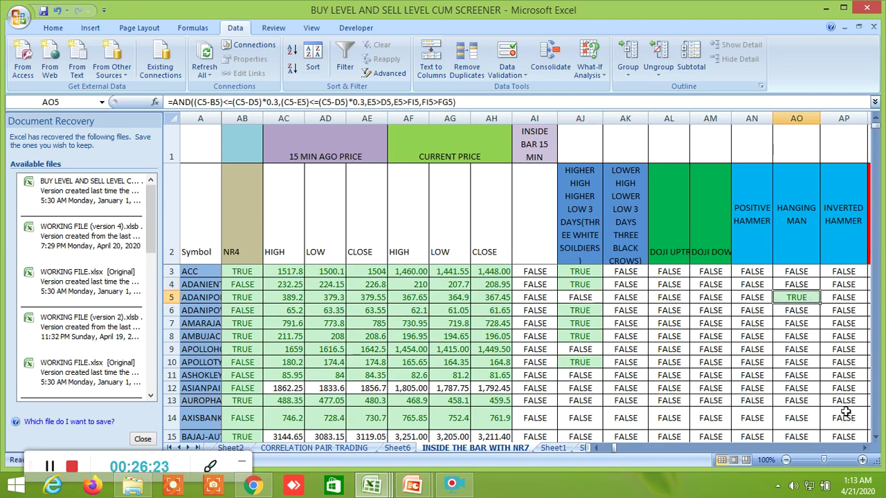
left_click(863, 448)
left_click(864, 448)
left_click(863, 447)
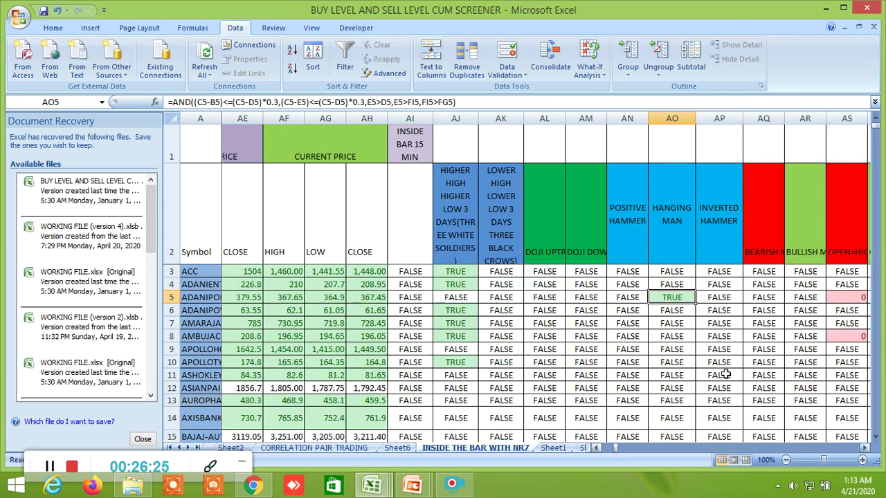
scroll(725, 373, "down", 6)
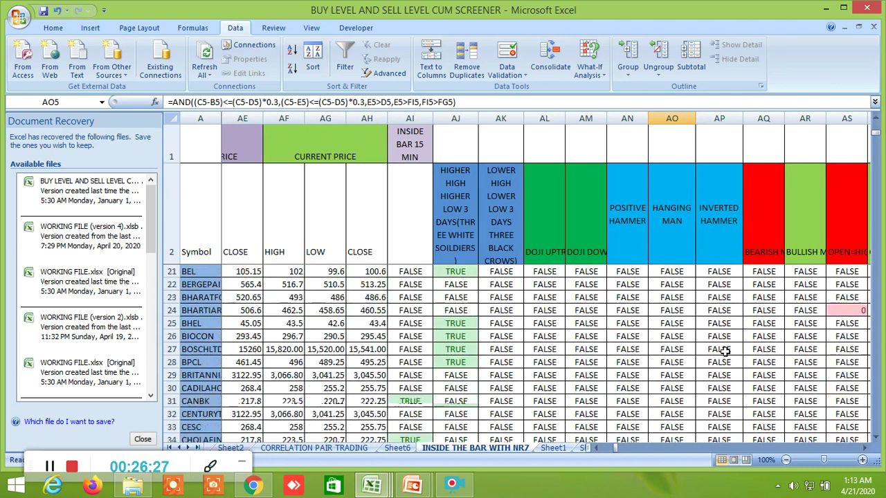
scroll(725, 351, "down", 10)
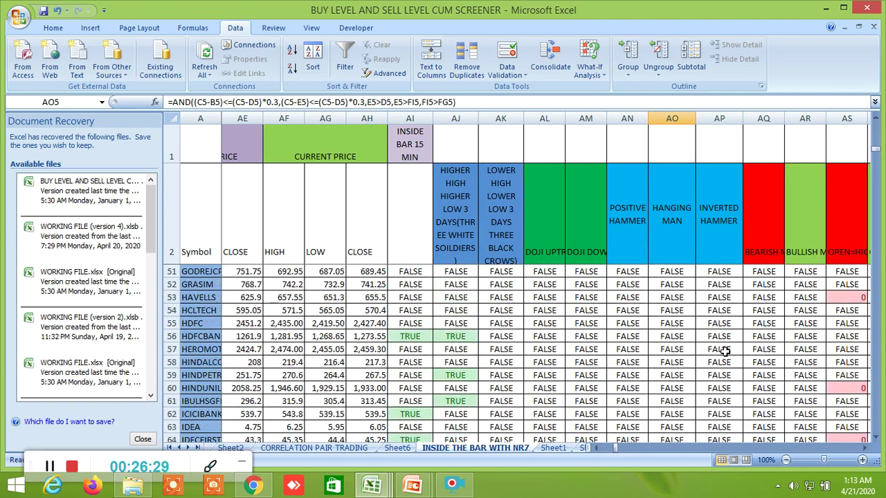
scroll(724, 352, "down", 14)
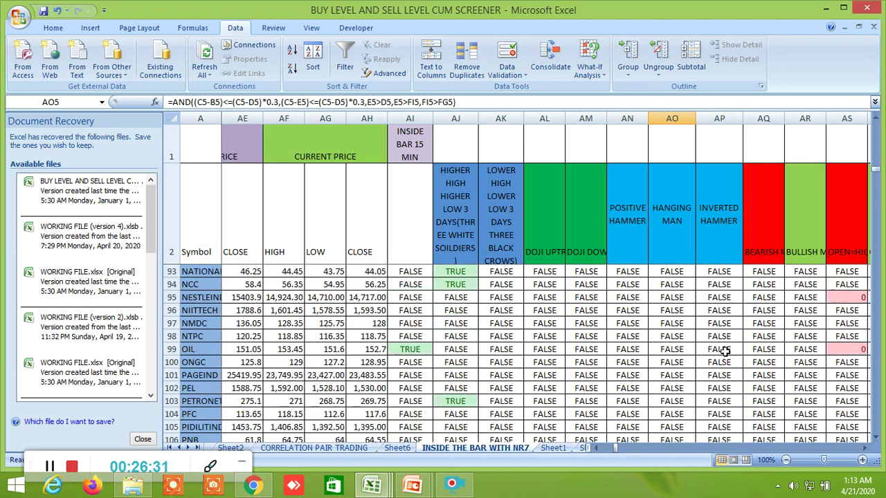
scroll(724, 351, "down", 3)
scroll(724, 351, "down", 13)
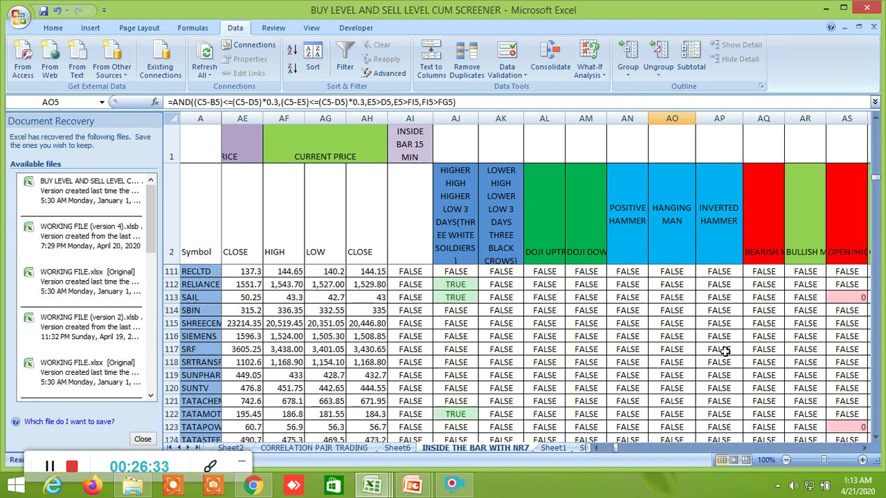
scroll(724, 352, "up", 15)
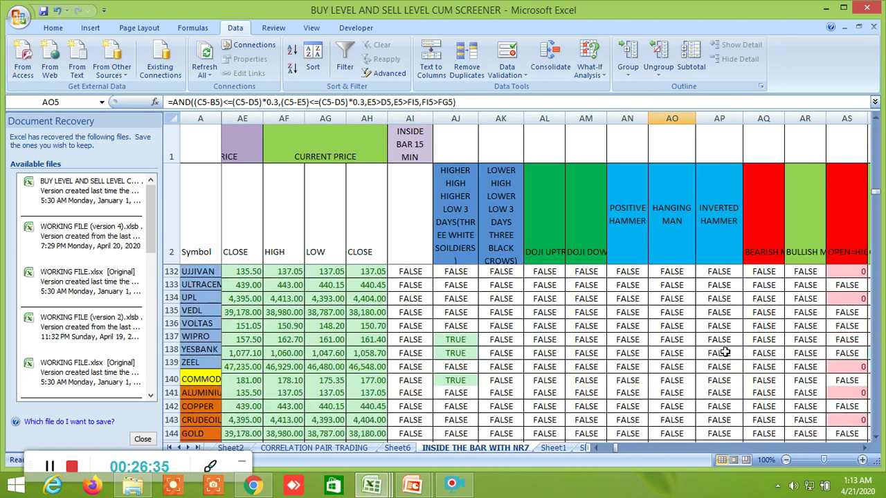
scroll(713, 343, "up", 15)
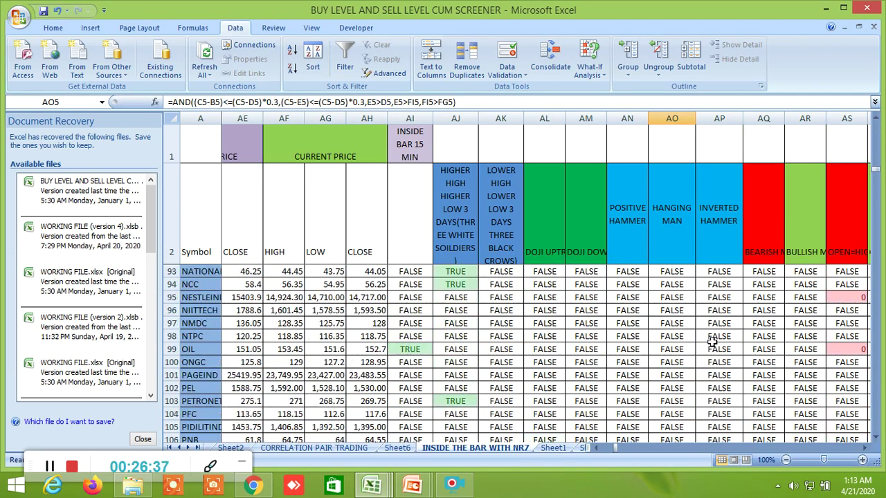
scroll(711, 338, "up", 16)
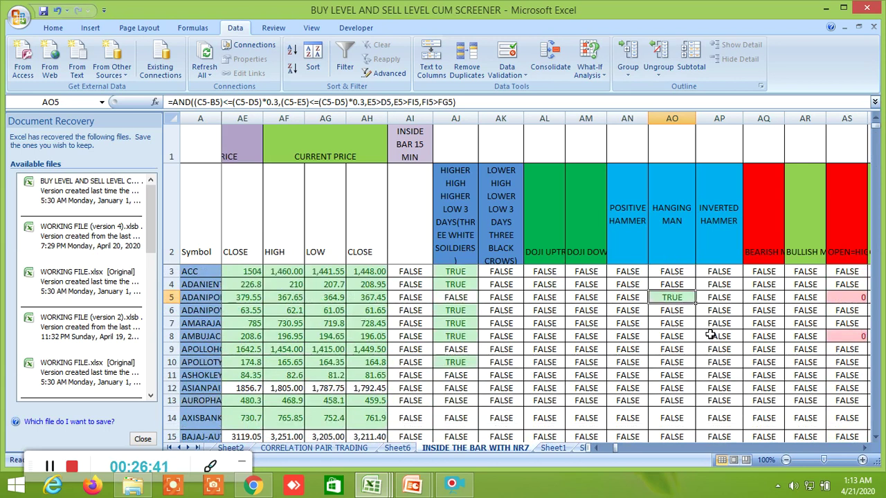
- Inspect the MASTER3.5 LONG formulas in cells AZ3, AZ4, AZ6 and AZ9 and the MASTER 3.5 SHORT formula in BC10
left_click(865, 448)
left_click(865, 448)
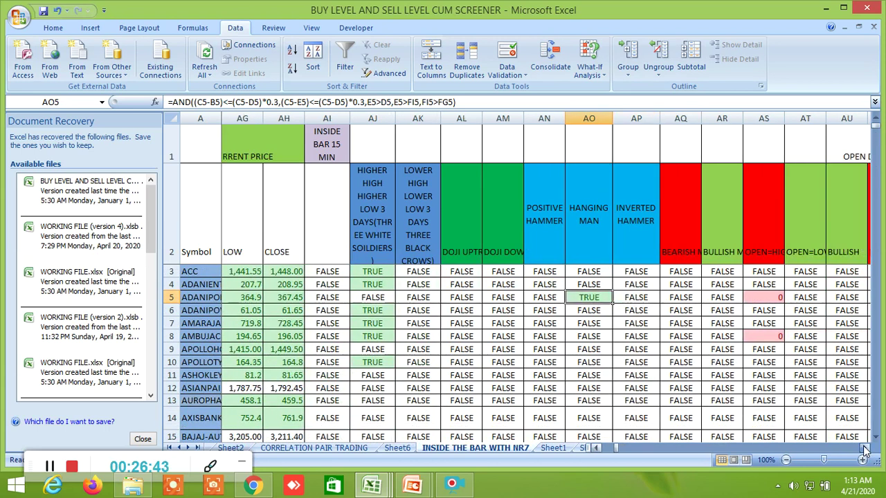
left_click(864, 448)
left_click(865, 449)
left_click(865, 448)
left_click(865, 449)
left_click(865, 448)
left_click(864, 448)
left_click(865, 449)
left_click(865, 448)
left_click(864, 449)
left_click(865, 448)
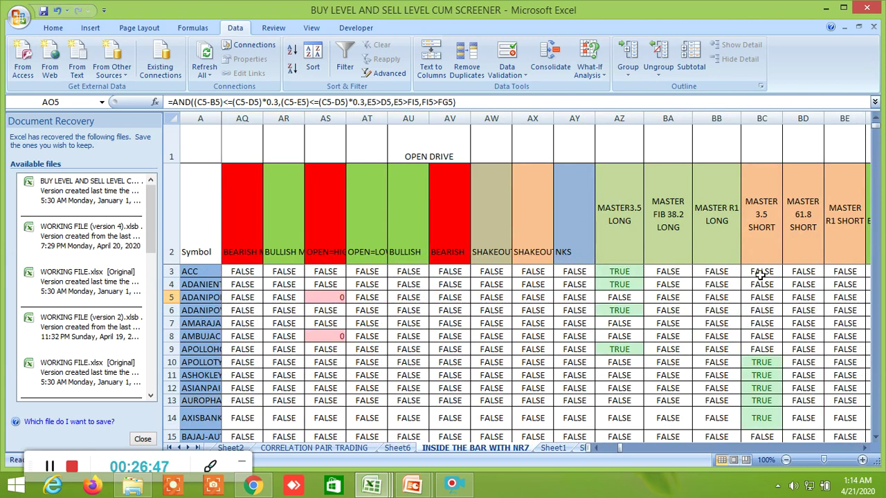
left_click(628, 275)
left_click(631, 286)
left_click(626, 311)
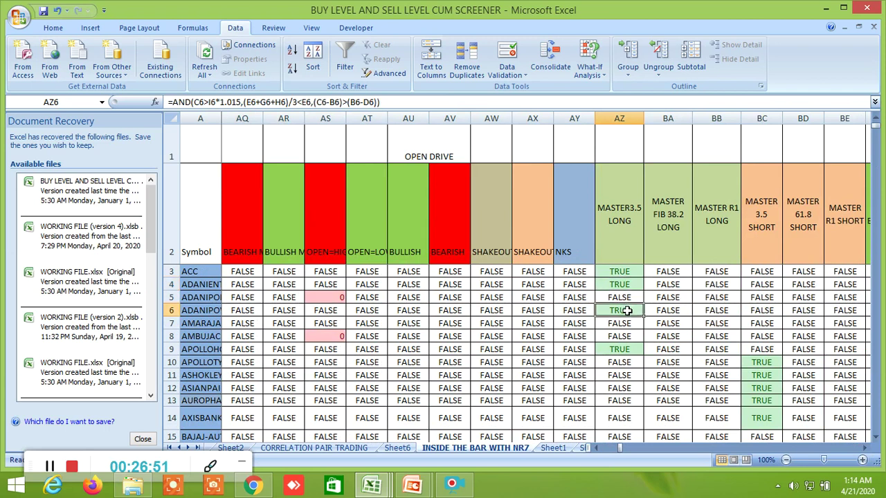
left_click(619, 348)
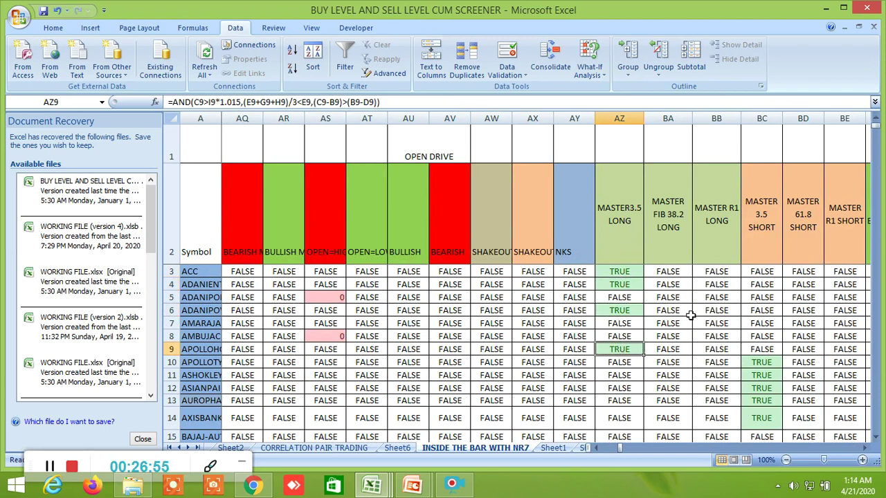
left_click(767, 361)
- Go through the six MASTER long and short column headers from AZ2 to BE2
left_click(865, 448)
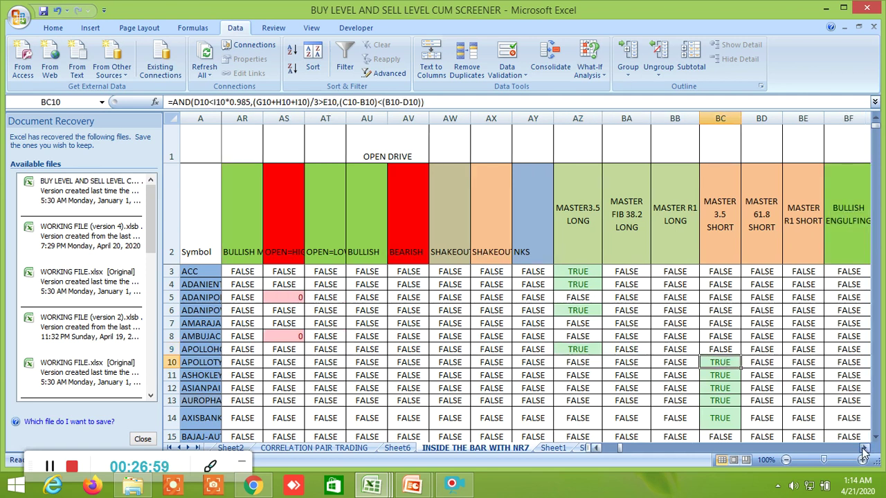
left_click(863, 451)
left_click(864, 451)
left_click(864, 451)
left_click(461, 213)
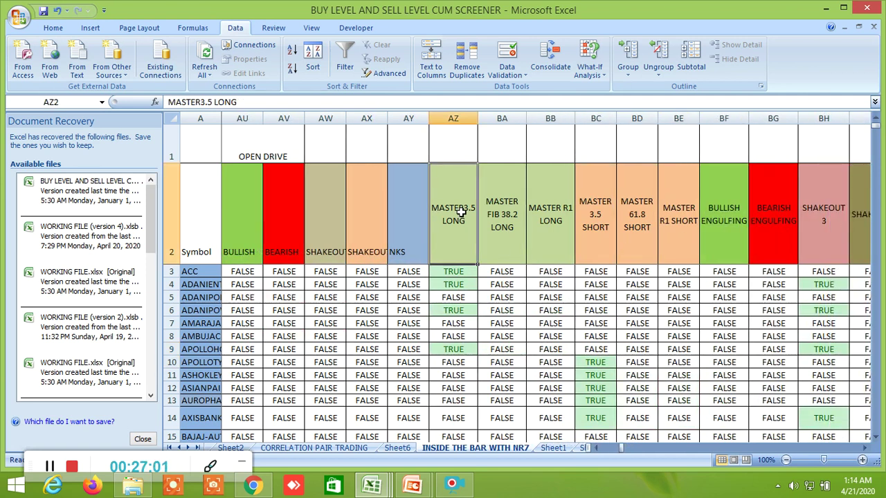
left_click(506, 213)
left_click(560, 213)
left_click(599, 218)
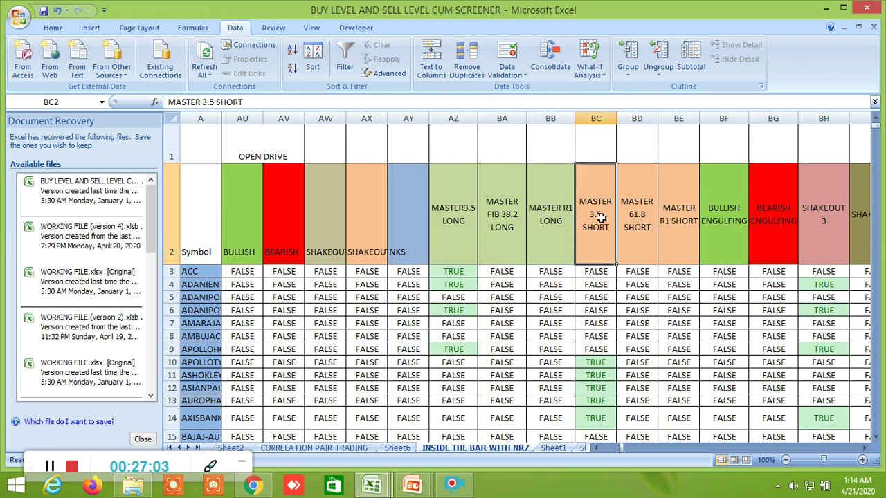
left_click(643, 218)
left_click(687, 238)
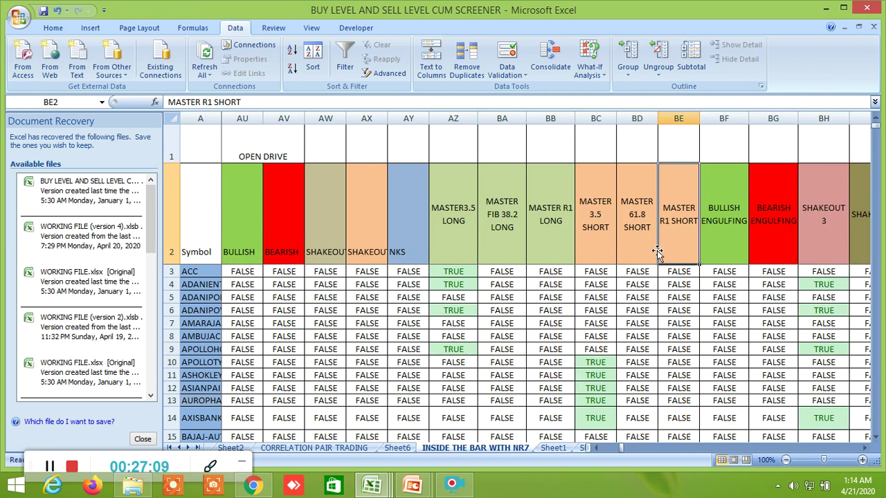
- Review the engulfing, shakeout and star pattern columns and inspect BEL's bullish engulfing formula in cell BF21
left_click(864, 449)
left_click(864, 449)
left_click(864, 448)
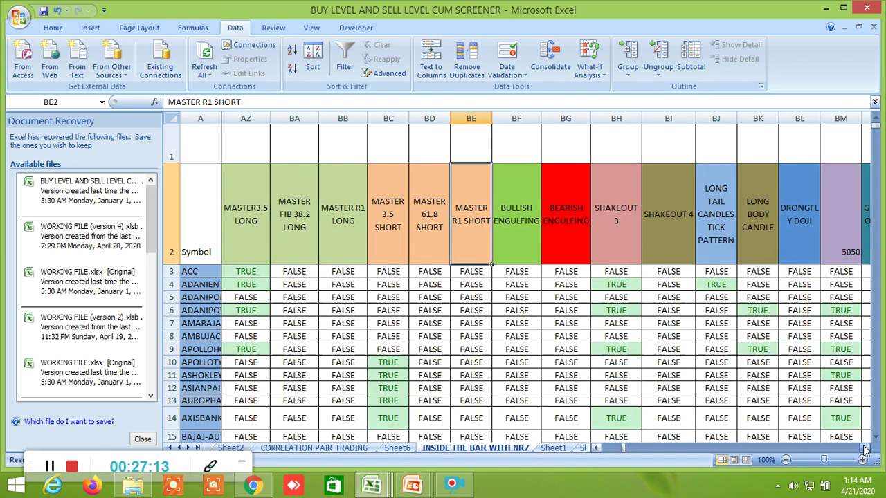
left_click(865, 448)
left_click(864, 448)
left_click(864, 449)
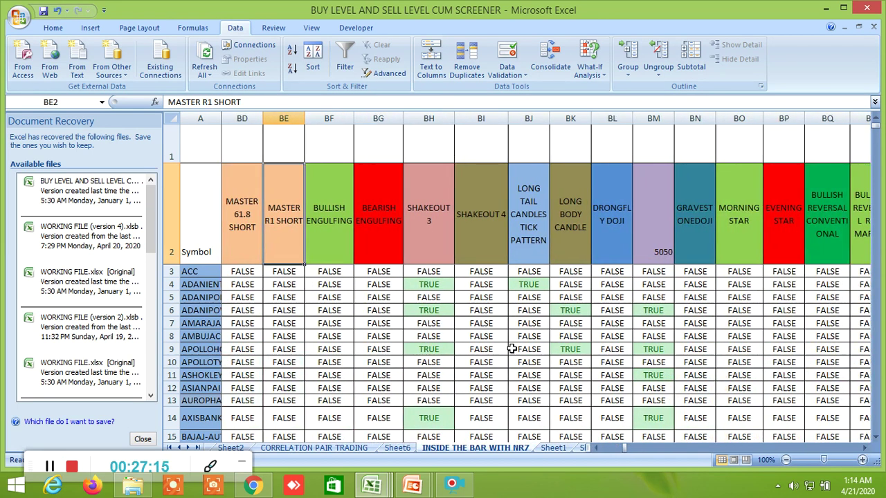
scroll(474, 350, "down", 3)
left_click(337, 398)
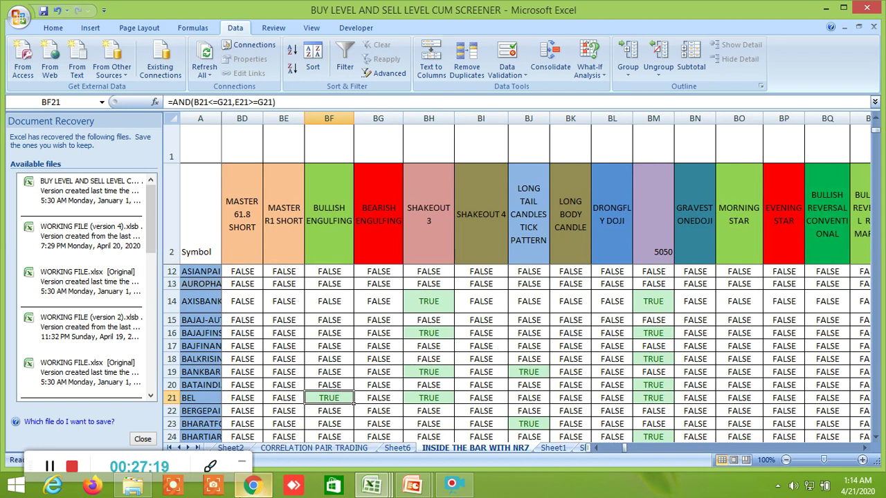
- Switch to TradingView, look for BEL in the watchlist, and return to the BUY LEVEL AND SELL LEVEL CUM SCREENER workbook in Excel
left_click(253, 487)
scroll(739, 163, "down", 2)
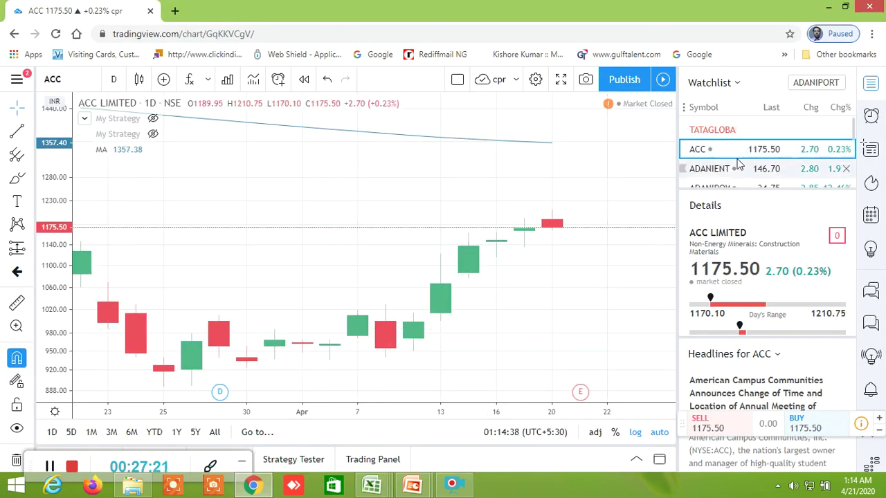
scroll(738, 163, "down", 2)
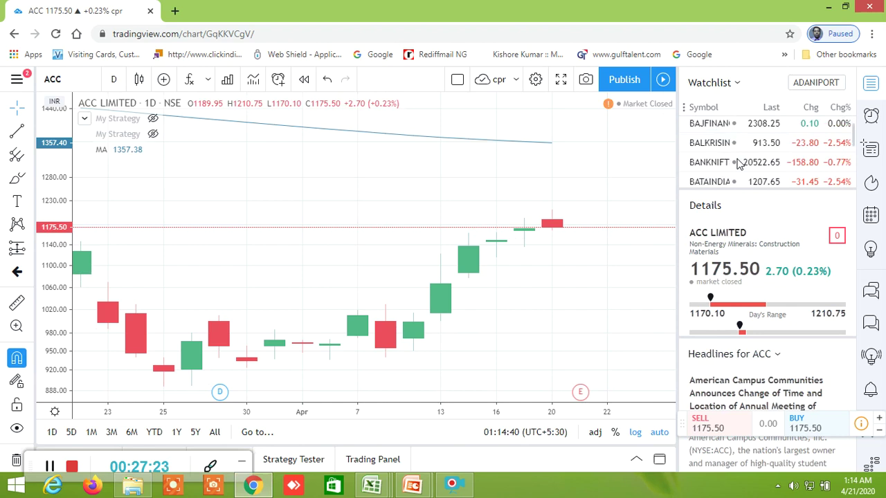
scroll(738, 163, "down", 3)
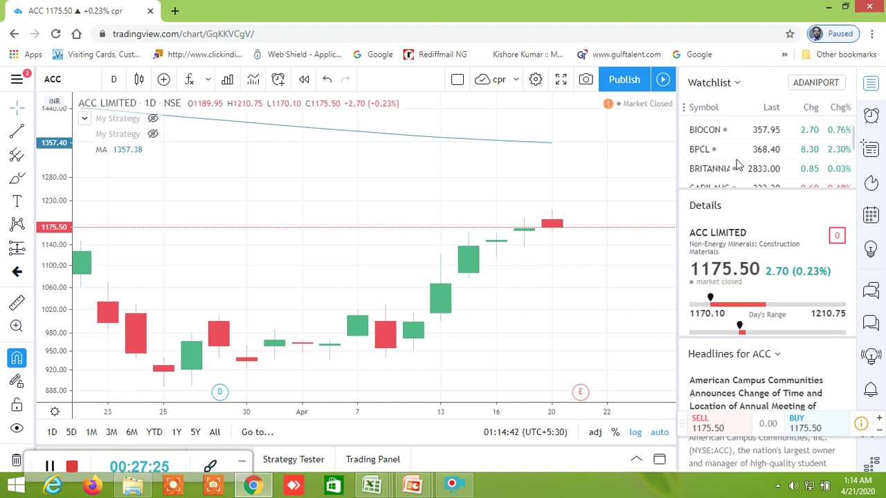
scroll(737, 164, "down", 2)
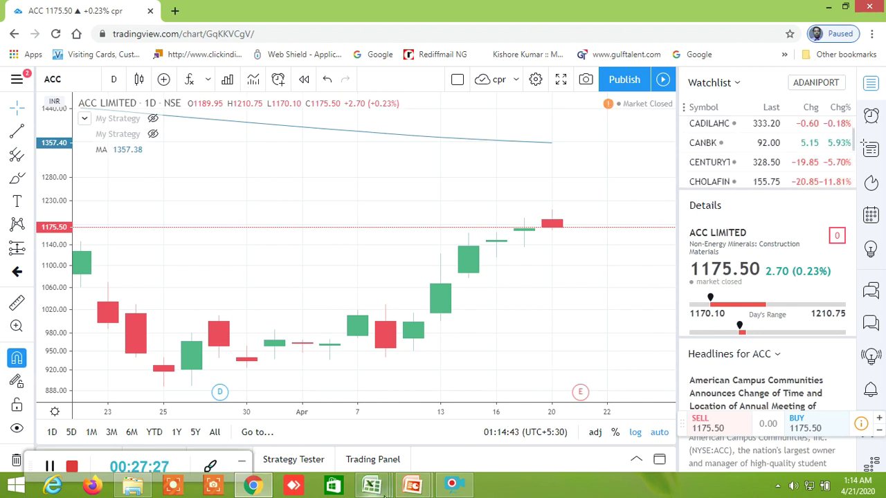
mouse_move(374, 486)
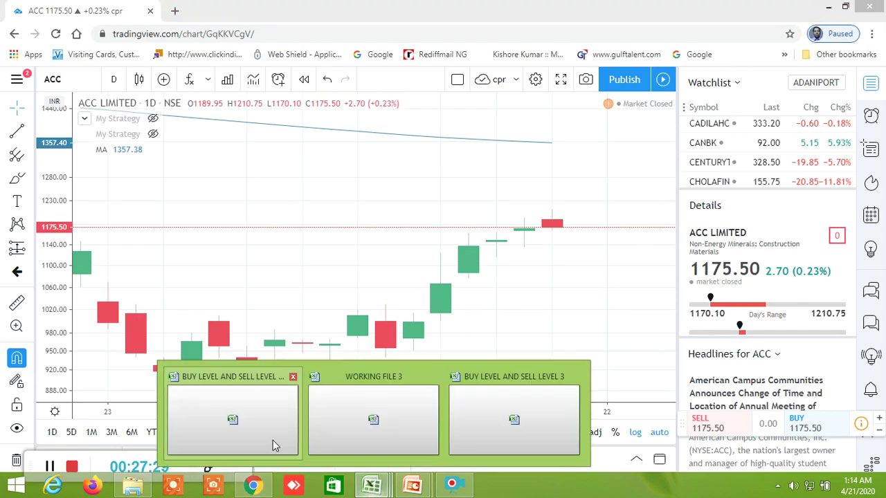
left_click(193, 420)
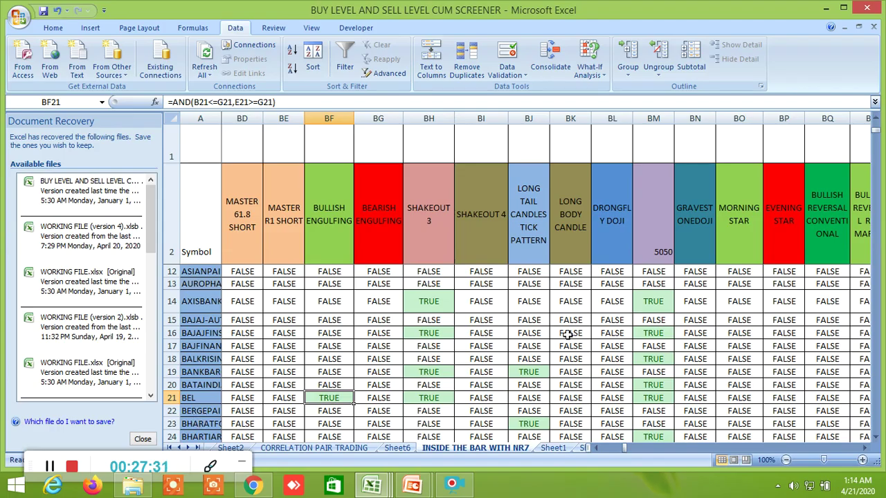
- Review the candlestick pattern signals around BEL to CHOLAFIN and inspect BHARATFORG's long tail candlestick pattern formula in cell BJ23
scroll(424, 350, "down", 3)
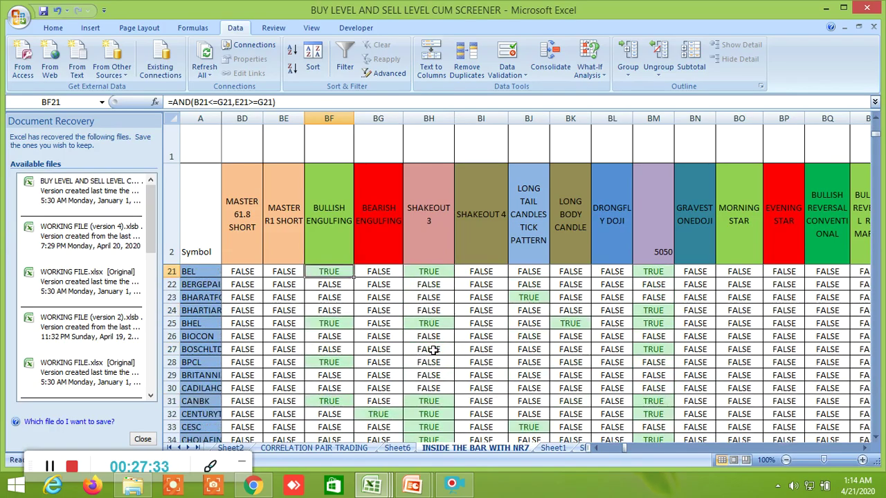
scroll(427, 339, "up", 6)
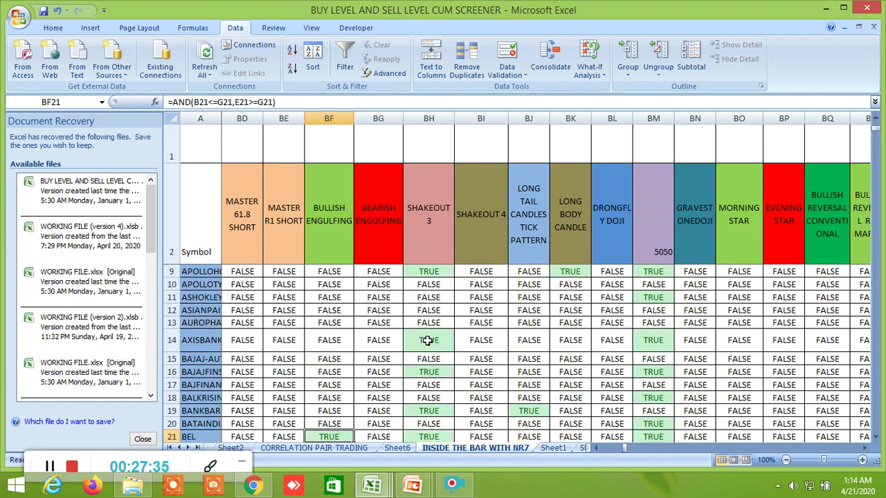
scroll(427, 339, "down", 6)
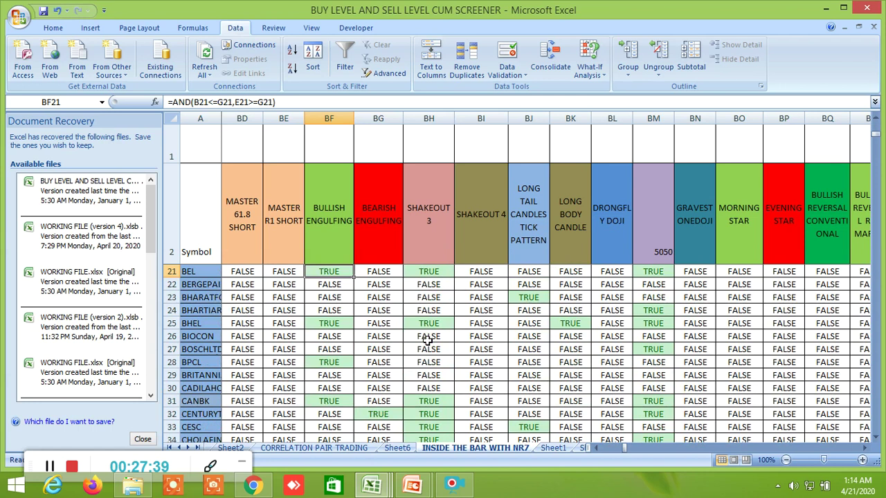
scroll(427, 345, "down", 1)
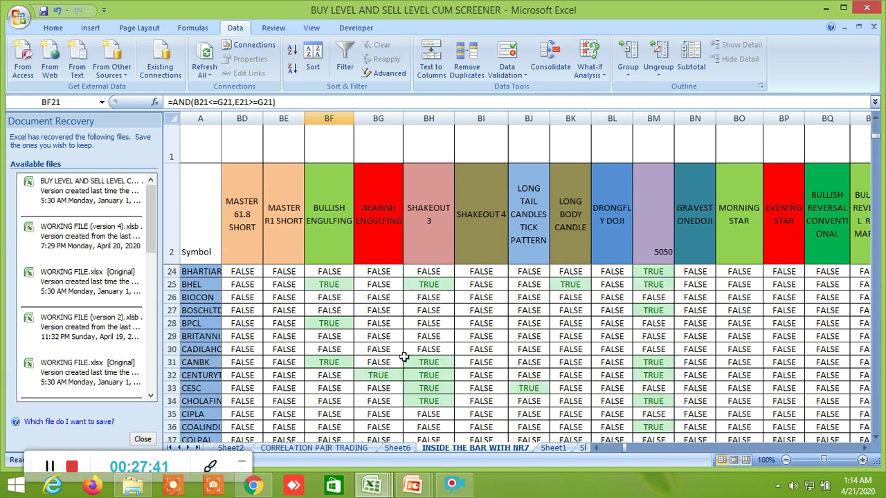
scroll(487, 347, "up", 1)
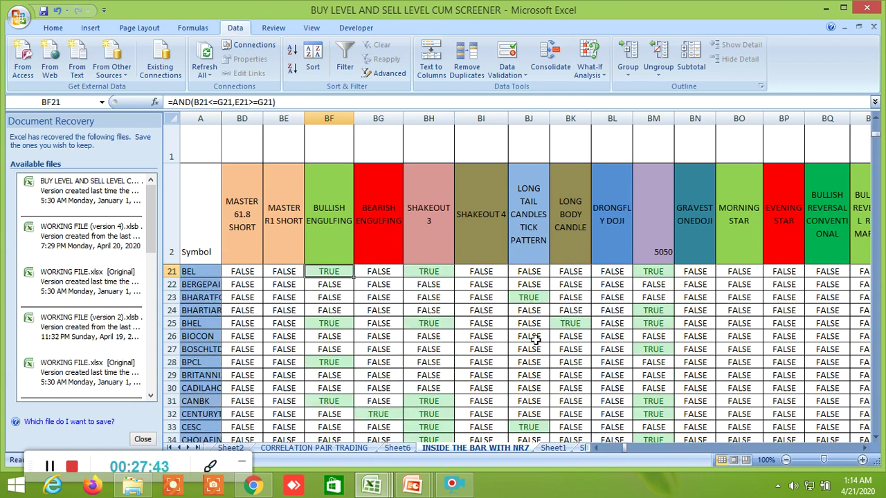
left_click(530, 298)
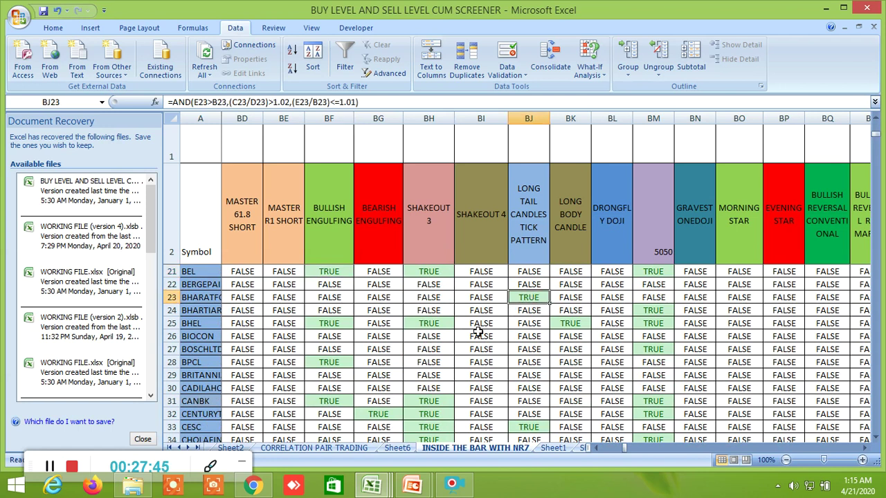
- Switch to TradingView and open the BHARATFORG daily chart from the watchlist
left_click(272, 484)
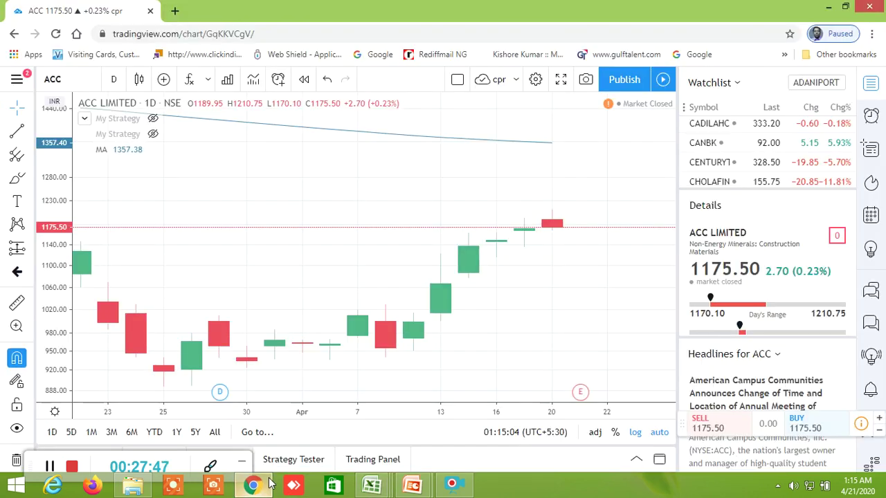
scroll(747, 163, "up", 3)
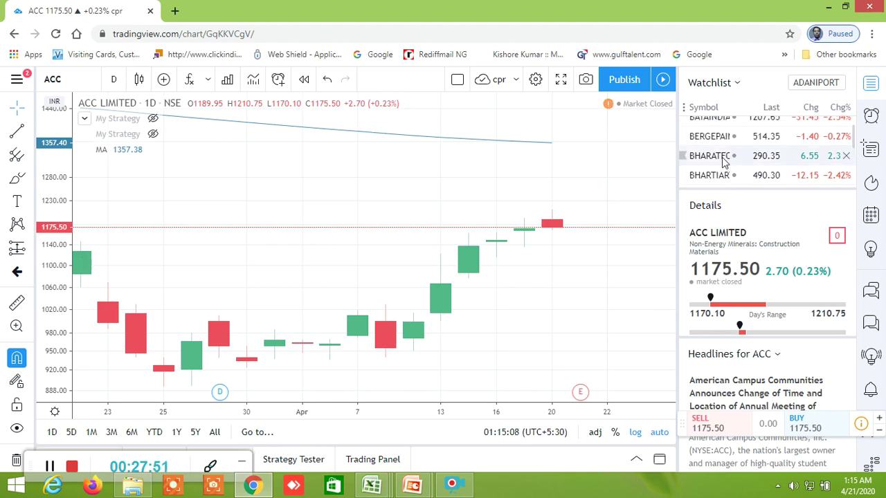
left_click(724, 161)
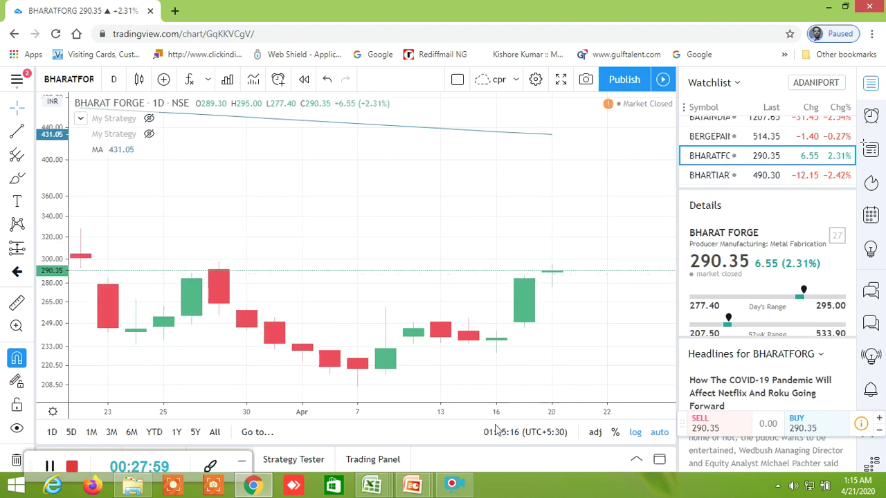
- Return to the Excel screener and inspect the long tail formula in BJ33 and the LONG BODY CANDLE formulas in BK6 and BK9
mouse_move(370, 490)
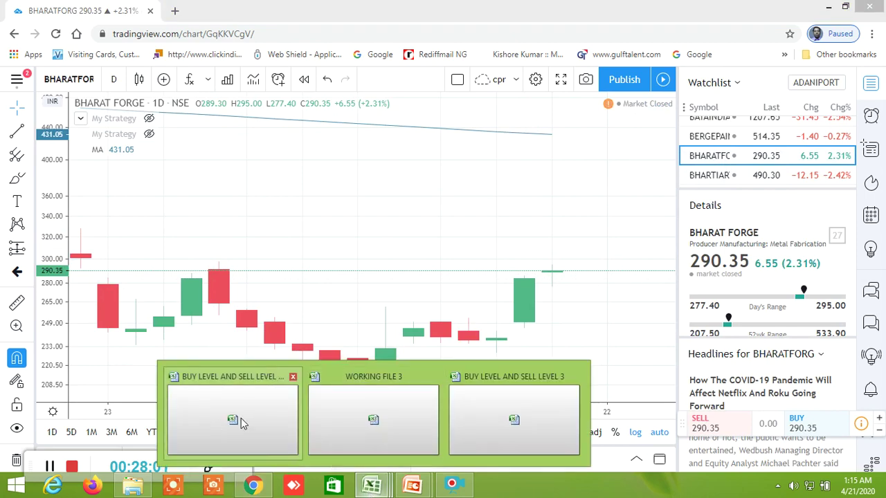
left_click(238, 422)
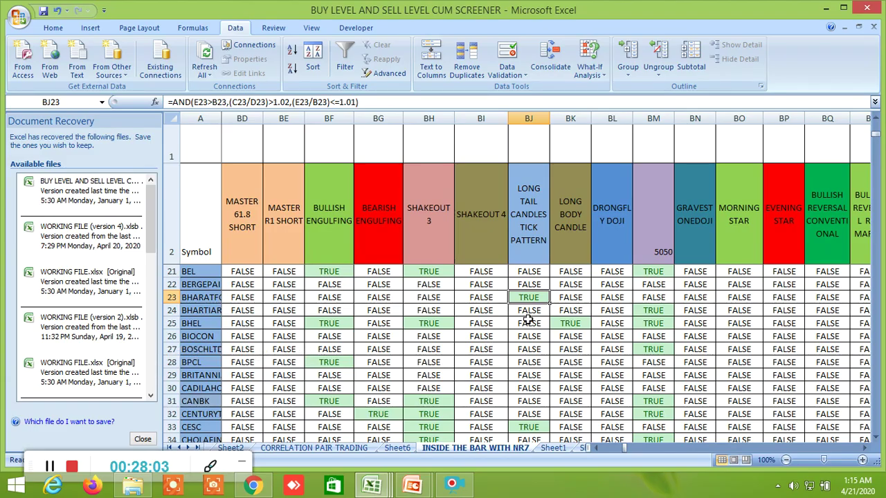
scroll(527, 319, "down", 2)
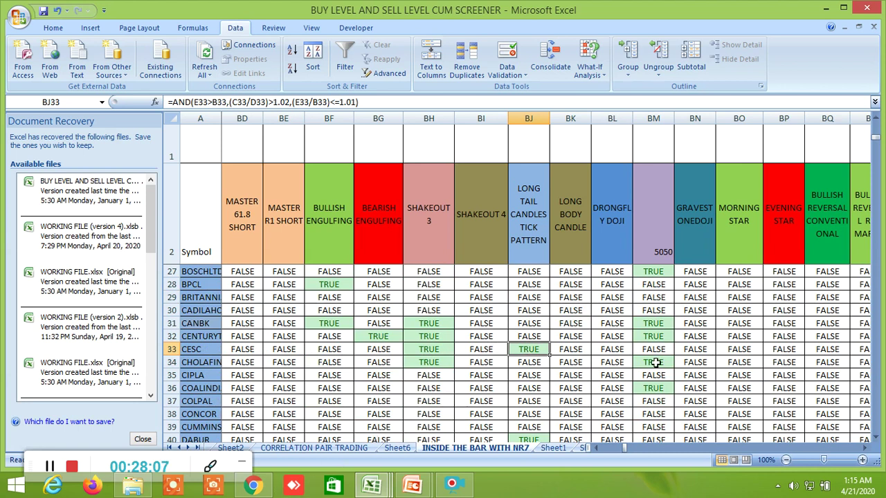
scroll(654, 360, "up", 8)
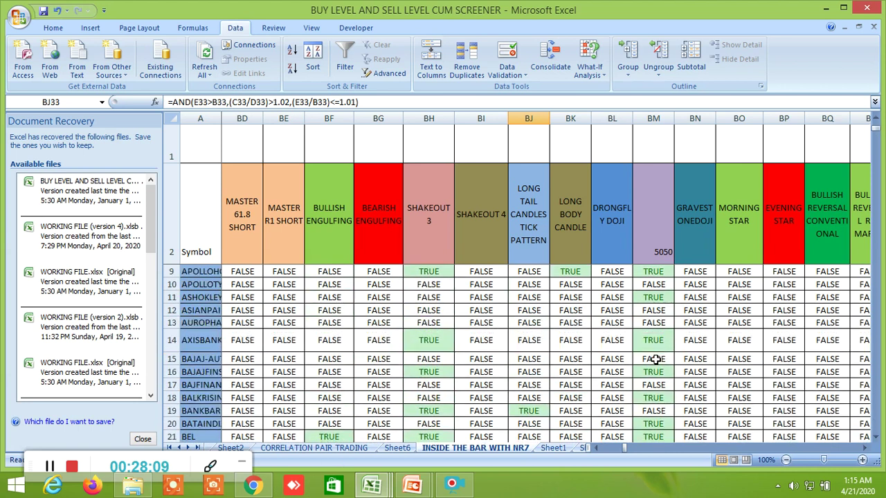
left_click(572, 311)
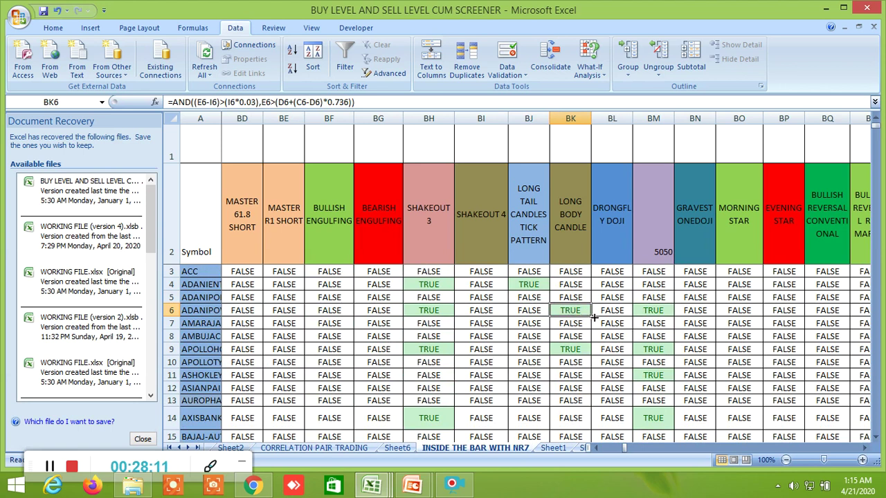
left_click(582, 350)
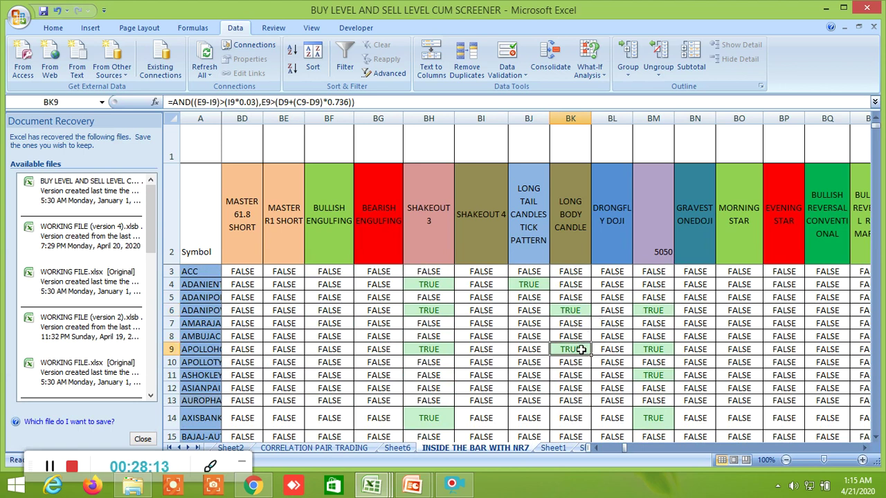
- Switch to TradingView and open the APOLLOHOSP daily chart from the watchlist
left_click(253, 485)
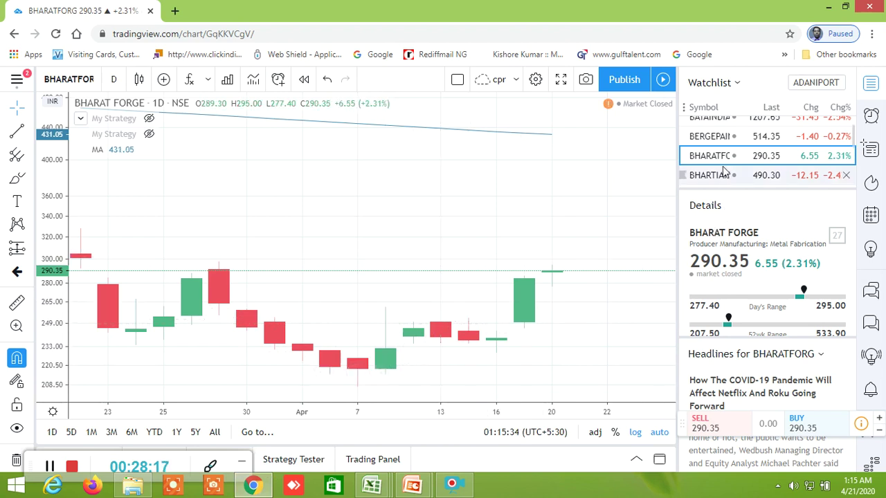
scroll(724, 171, "up", 1)
scroll(723, 171, "up", 4)
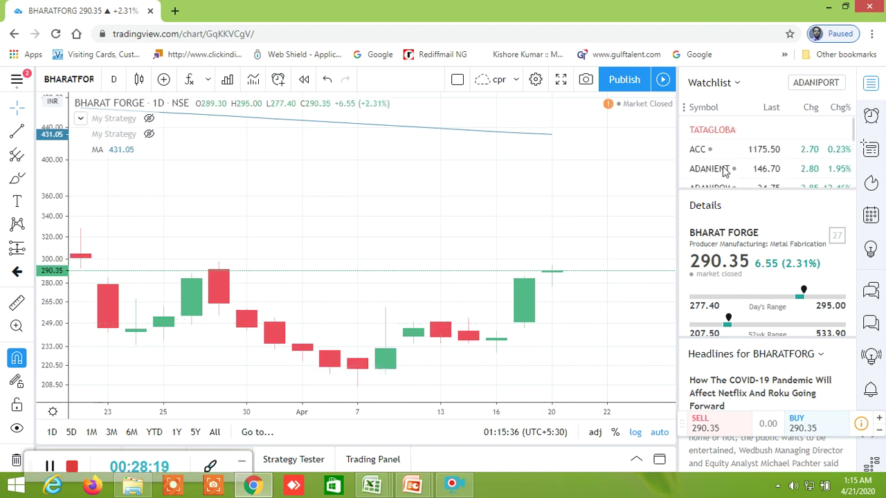
scroll(724, 171, "down", 3)
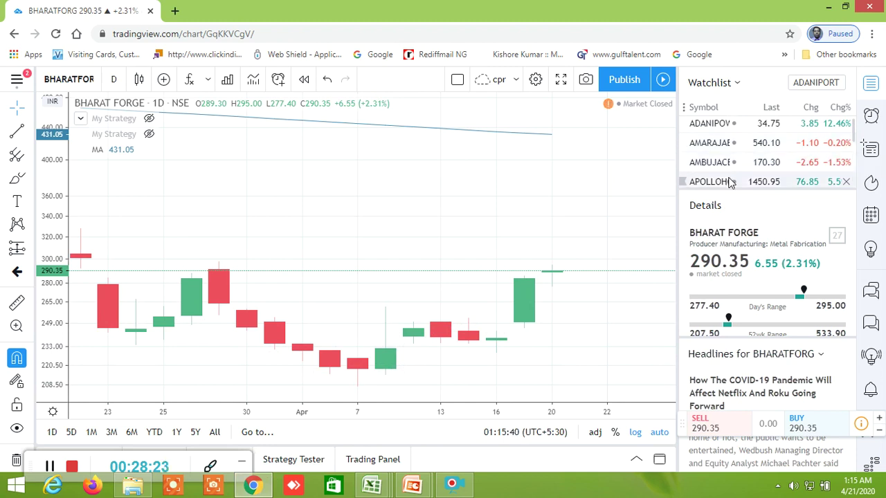
left_click(727, 182)
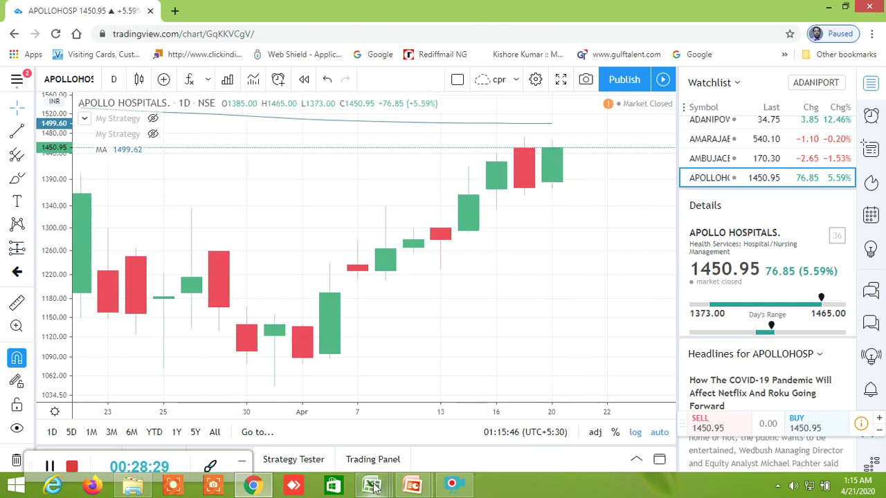
- Return to the BUY LEVEL AND SELL LEVEL CUM SCREENER workbook in Excel and review the candlestick pattern signals for the first symbols
mouse_move(372, 485)
left_click(239, 417)
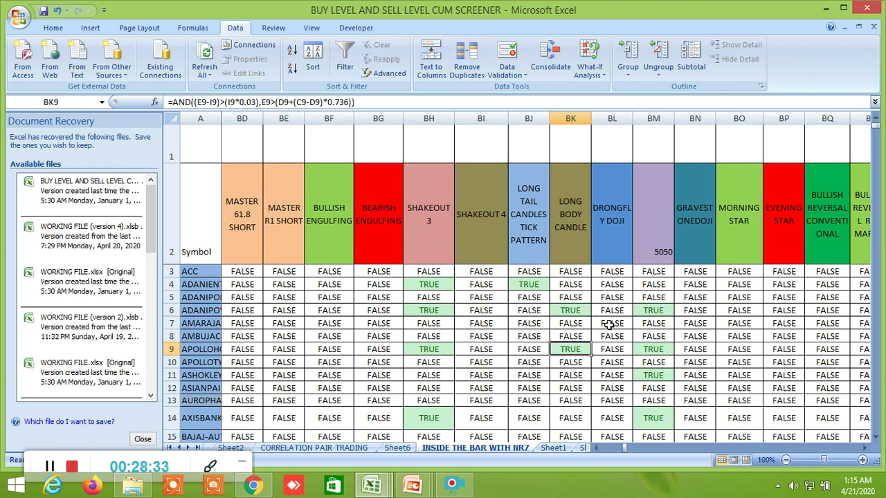
scroll(608, 324, "down", 2)
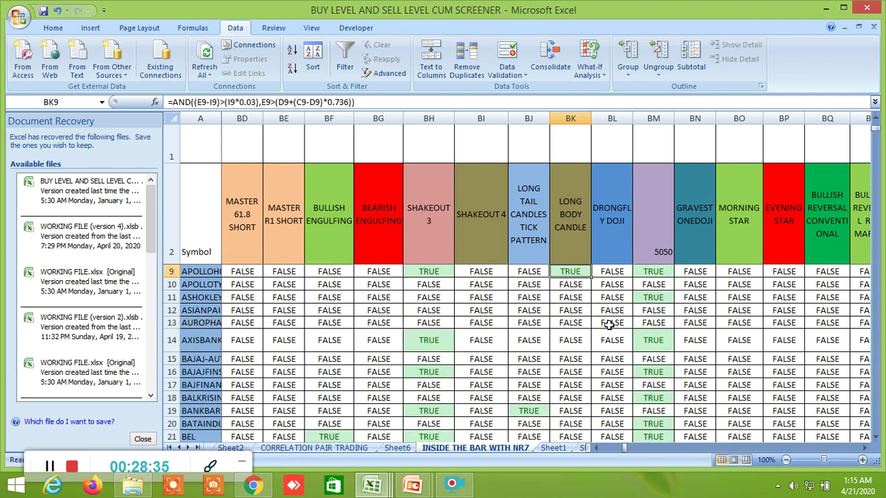
scroll(608, 324, "down", 2)
scroll(608, 324, "up", 3)
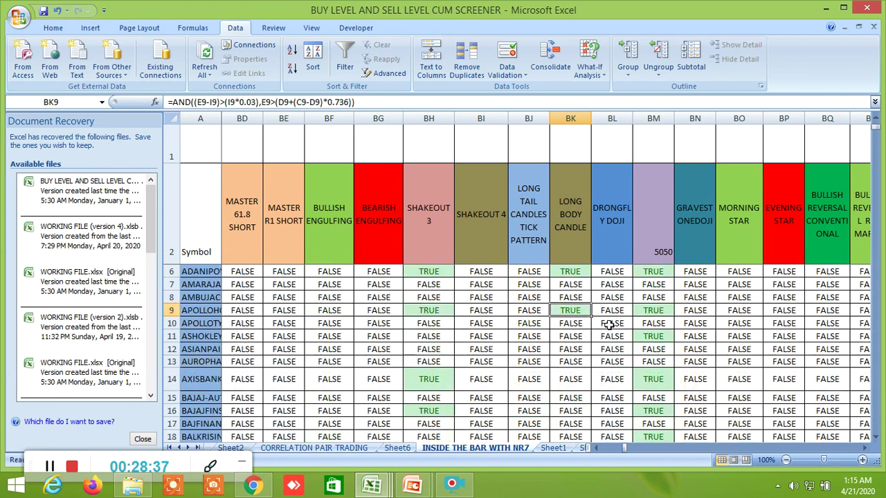
scroll(608, 324, "up", 1)
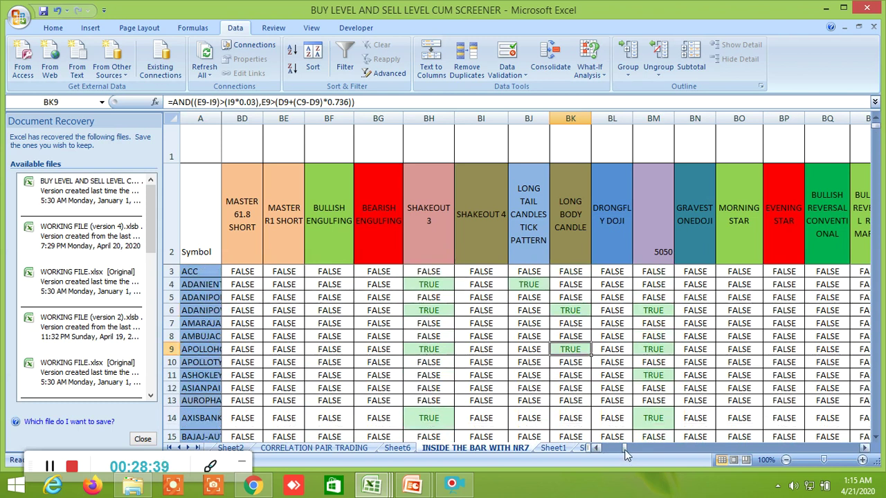
- Review the daily price columns from CURRENT DAY and DAY 1 through DAY 6 to DAY 2
left_click_drag(625, 451, 584, 452)
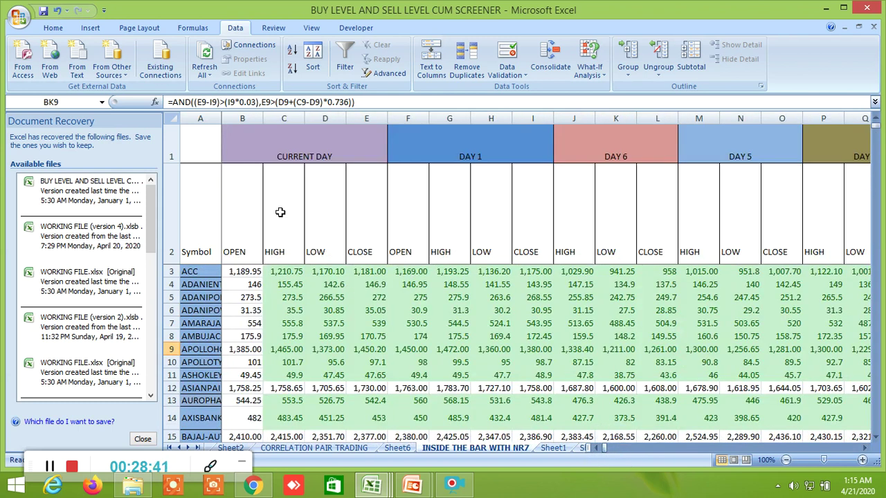
left_click(863, 448)
left_click(863, 448)
left_click(864, 448)
left_click(863, 449)
left_click(863, 448)
left_click(863, 448)
left_click(863, 449)
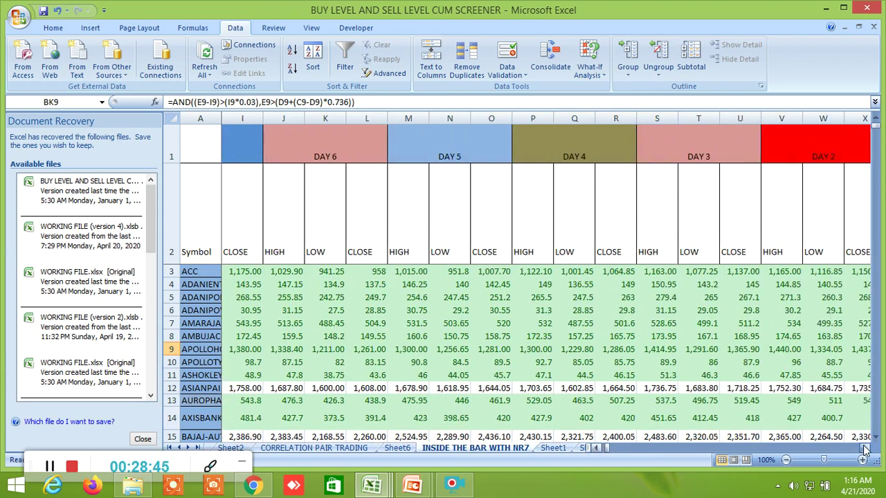
left_click(864, 448)
left_click(864, 448)
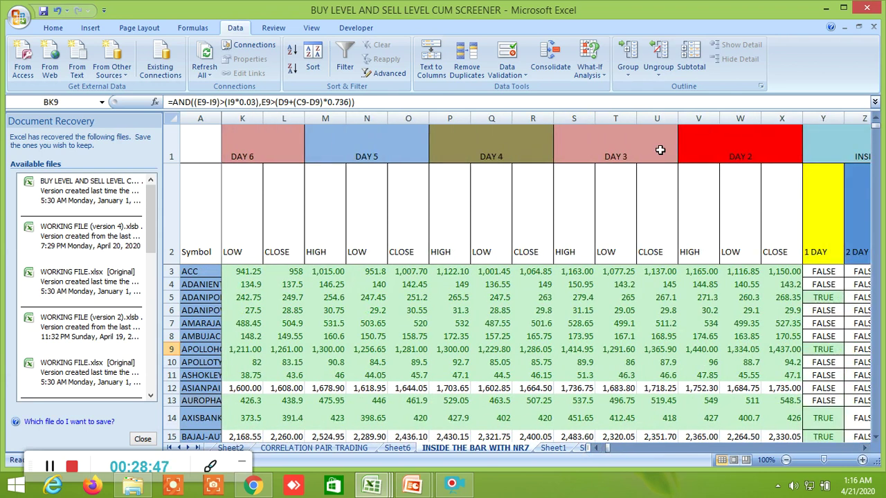
left_click(865, 449)
left_click(864, 448)
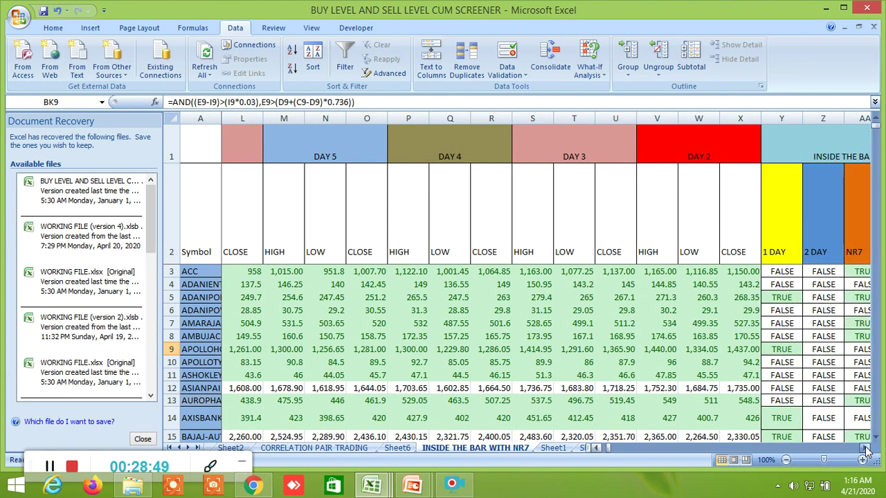
- Review the INSIDE THE BAR, NR7, NR4, 15-minute price, three-day high/low, doji and hammer columns
left_click(865, 449)
left_click(865, 449)
left_click(865, 449)
left_click(865, 449)
left_click(865, 449)
left_click(864, 449)
left_click(864, 449)
left_click(864, 449)
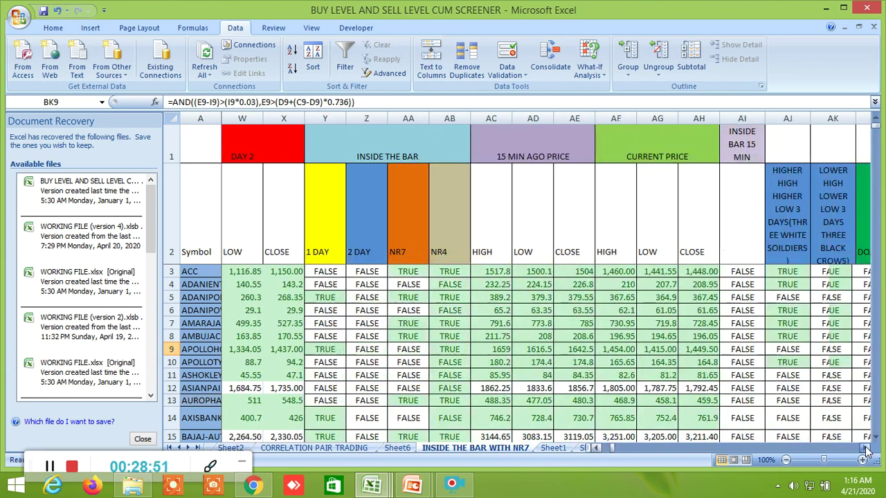
left_click(864, 449)
left_click(865, 449)
left_click(865, 449)
left_click(865, 449)
left_click(865, 449)
left_click(864, 449)
left_click(864, 449)
left_click(865, 449)
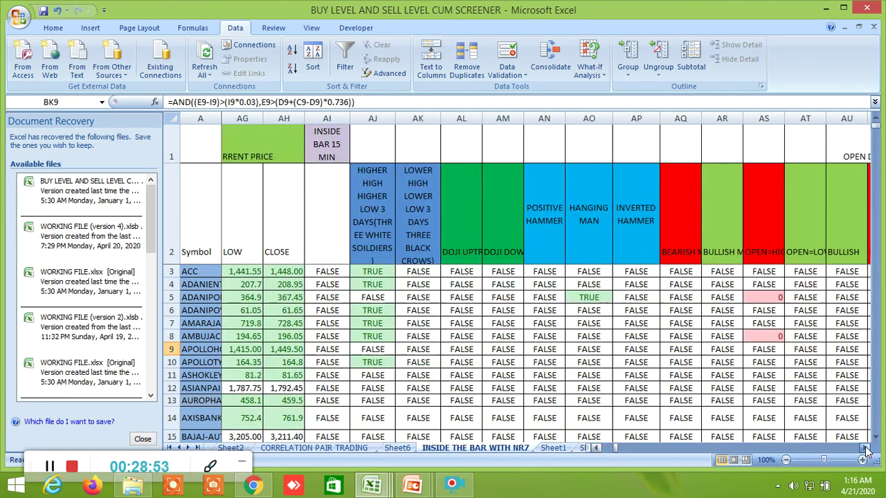
- Review the OPEN DRIVE, shakeout, NKS, MASTER long and short, and engulfing columns up to LONG BODY CANDLE
left_click(865, 449)
left_click(864, 449)
left_click(865, 449)
left_click(865, 449)
left_click(865, 449)
left_click(865, 449)
left_click(865, 449)
left_click(865, 449)
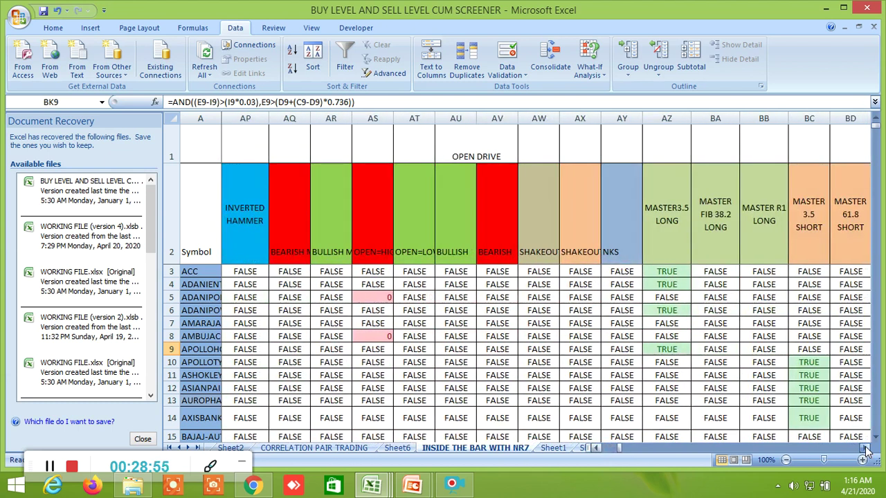
left_click(864, 449)
left_click(865, 449)
left_click(865, 449)
left_click(864, 449)
left_click(865, 449)
left_click(865, 449)
left_click(865, 449)
left_click(865, 449)
left_click(865, 449)
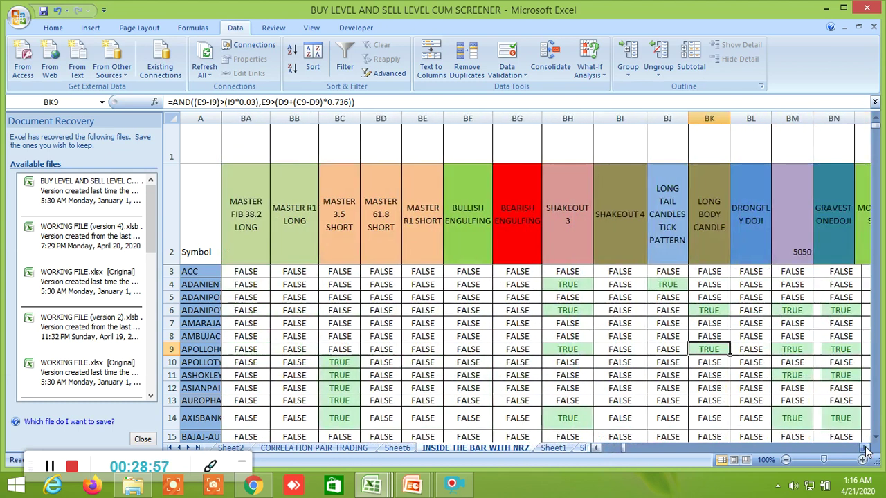
- Review the DRONGFLY DOJI through BEARISH REVERSAL REAL MARKET columns down the symbol list, returning to the first symbols
left_click(864, 449)
left_click(865, 449)
left_click(865, 449)
left_click(865, 449)
left_click(865, 449)
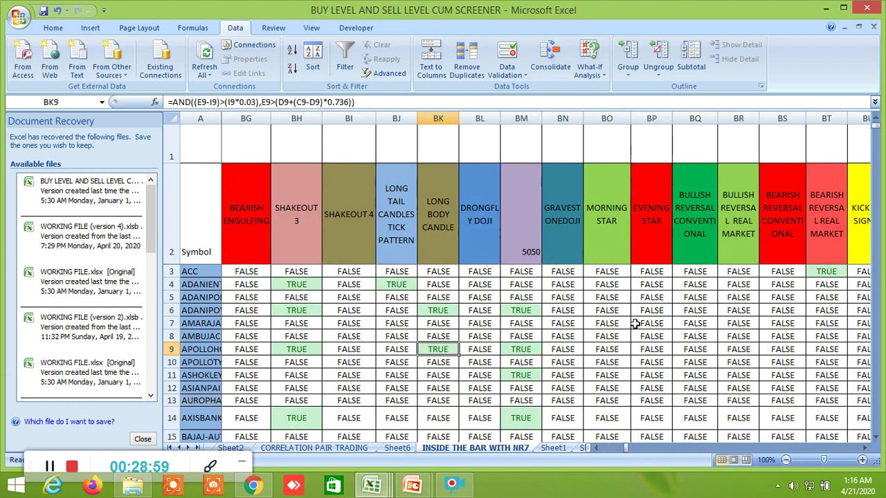
scroll(634, 323, "down", 7)
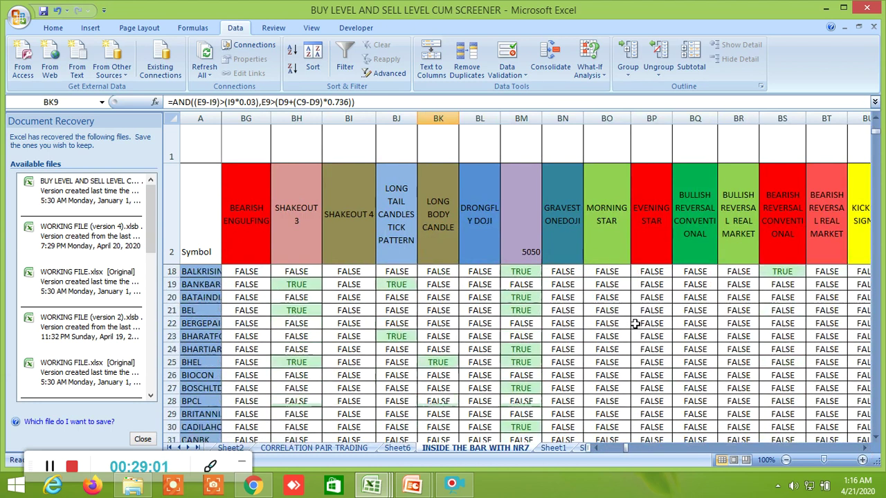
scroll(634, 323, "down", 8)
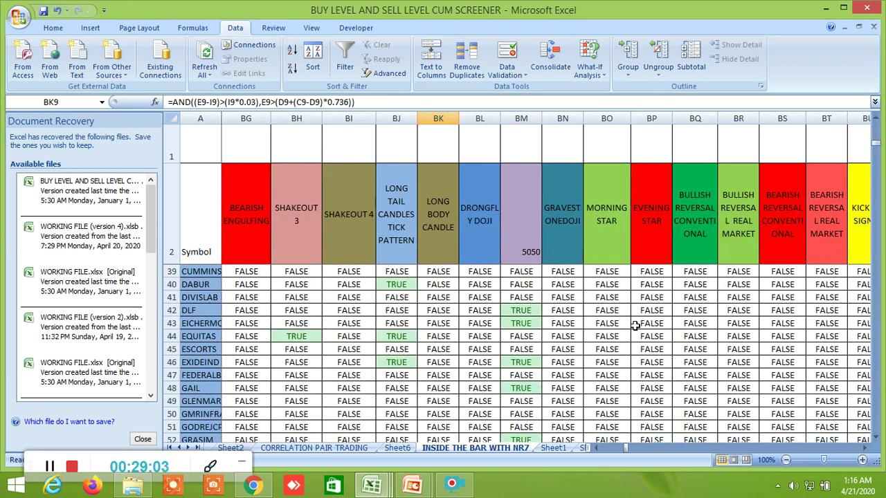
scroll(634, 325, "down", 3)
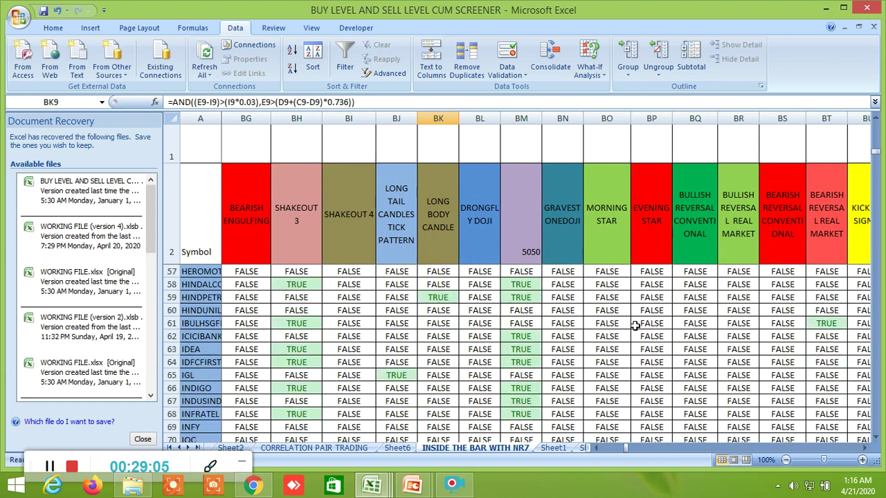
scroll(634, 325, "up", 18)
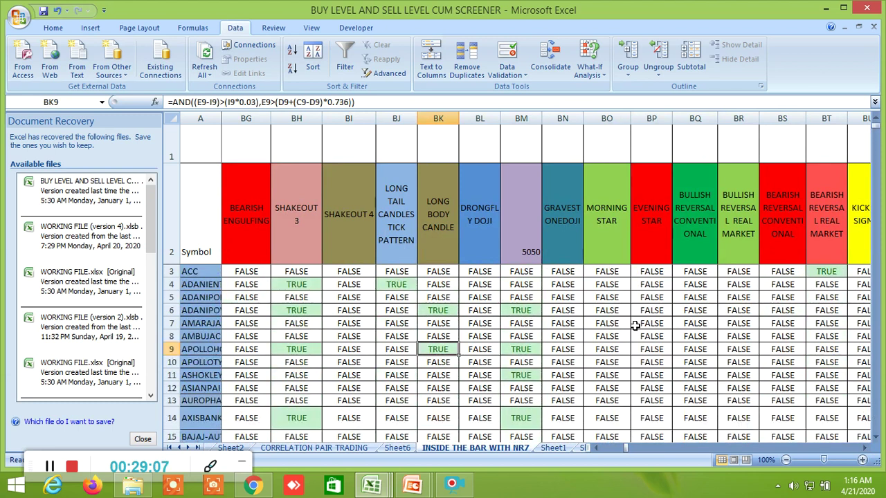
- Inspect the BEARISH REVERSAL REAL MARKET signal for ACC and the BEARISH REVERSAL CONVENTIONAL signal in BS18
left_click(863, 450)
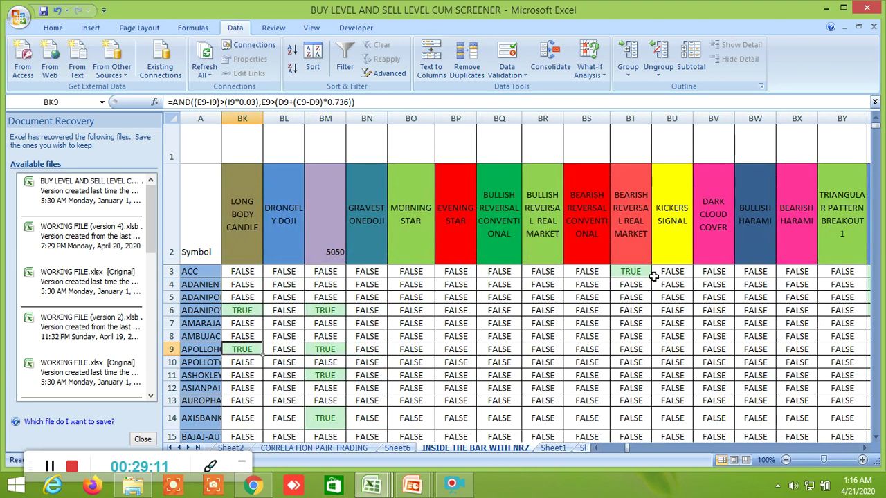
left_click(630, 271)
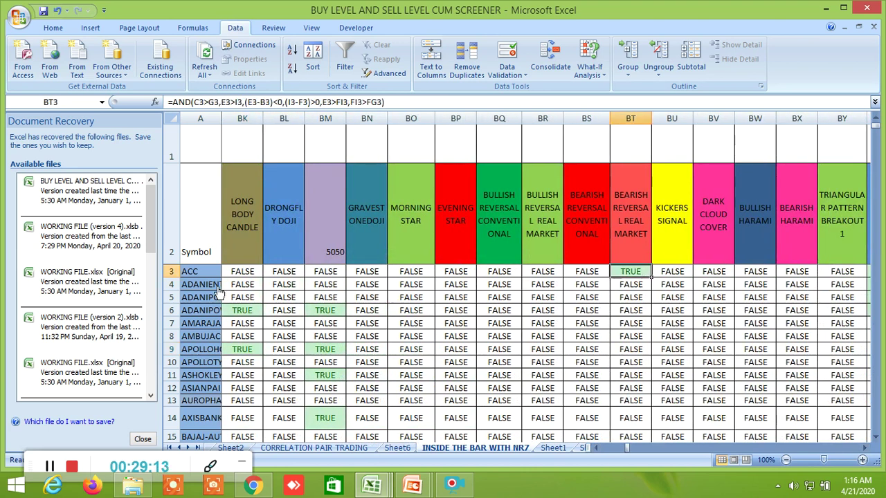
scroll(664, 330, "down", 2)
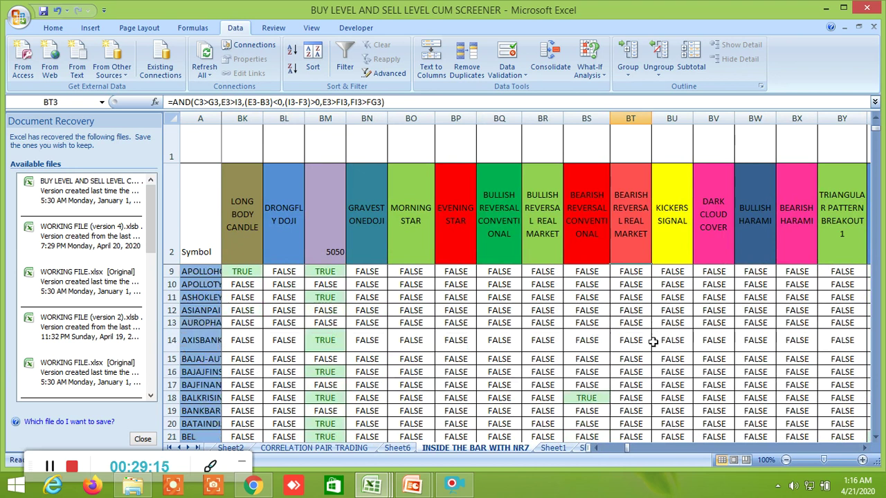
scroll(650, 344, "down", 1)
left_click(593, 359)
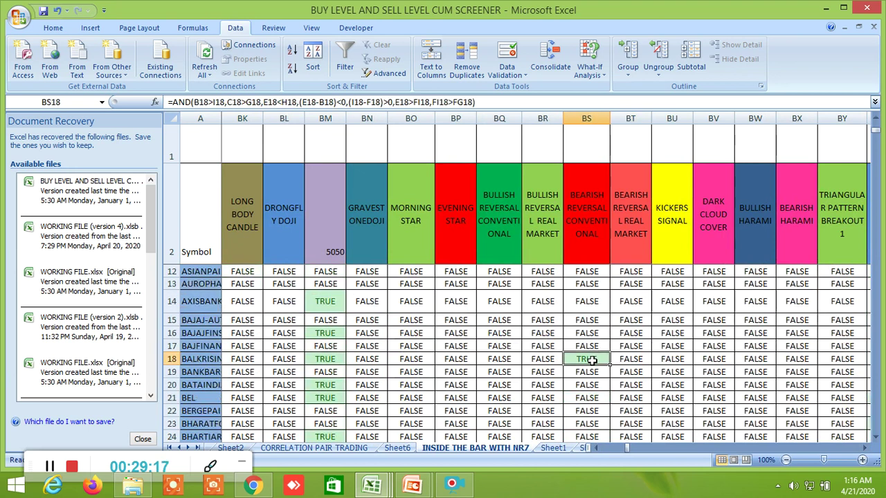
- Find the BEARISH HARAMI signal in BX34 and inspect its formula
scroll(701, 344, "down", 5)
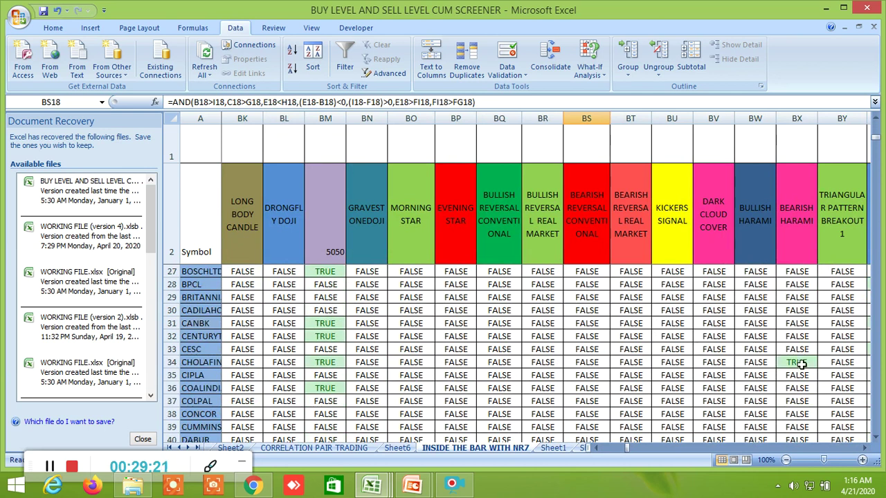
left_click(801, 362)
scroll(807, 393, "down", 3)
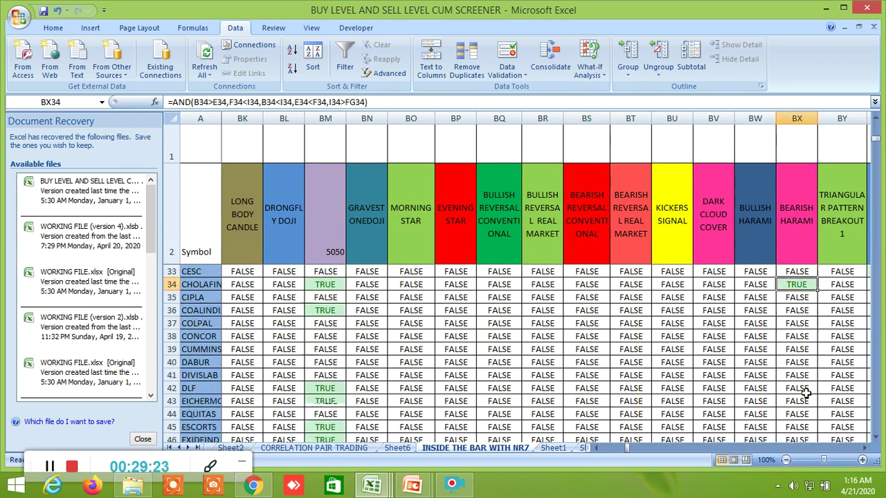
scroll(802, 391, "up", 2)
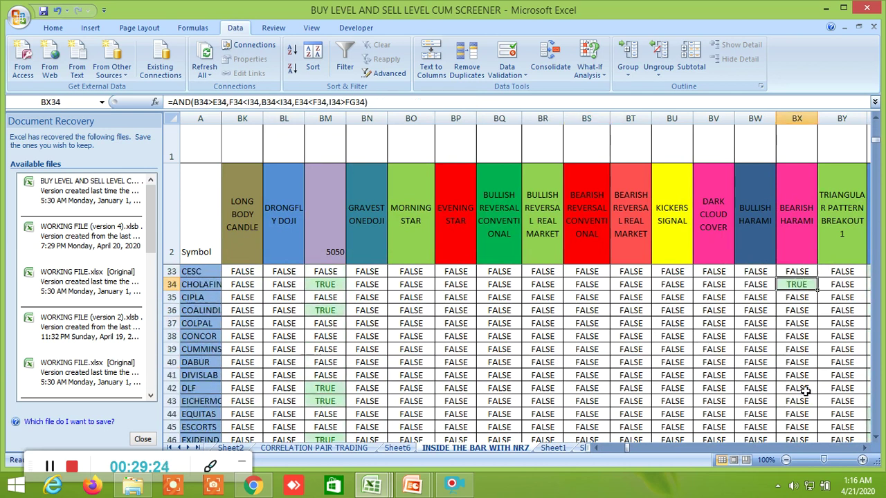
- Review the TRIANGULAR PATTERN BREAKOUT columns and select ACC's TRIANGULAR PATTERN BREAKOUT 2 signal in BZ3
left_click(862, 448)
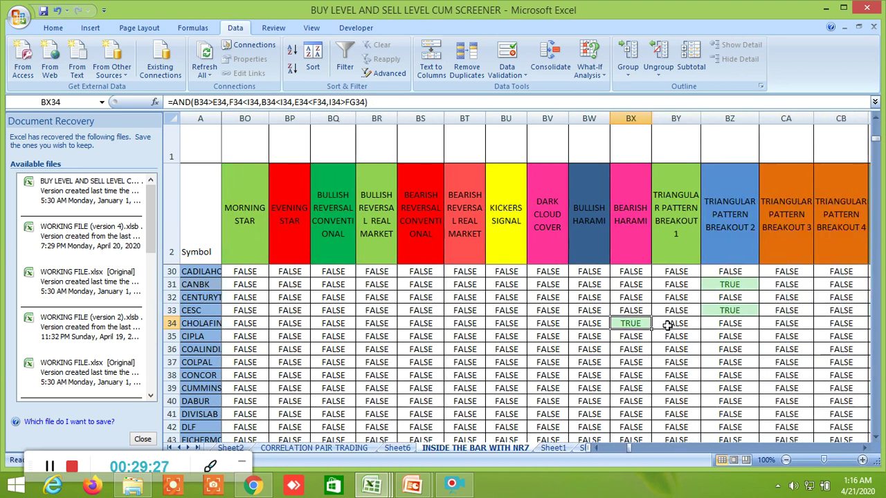
scroll(645, 313, "up", 4)
scroll(645, 313, "up", 5)
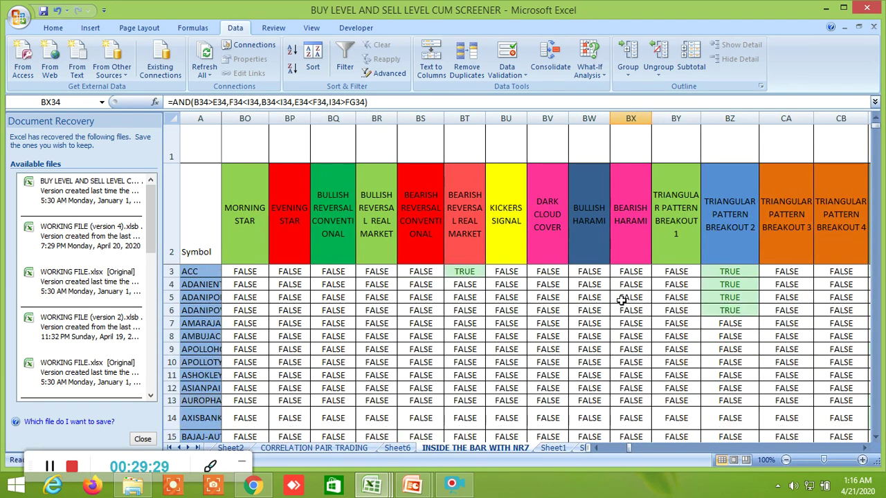
scroll(621, 300, "down", 4)
scroll(621, 298, "up", 4)
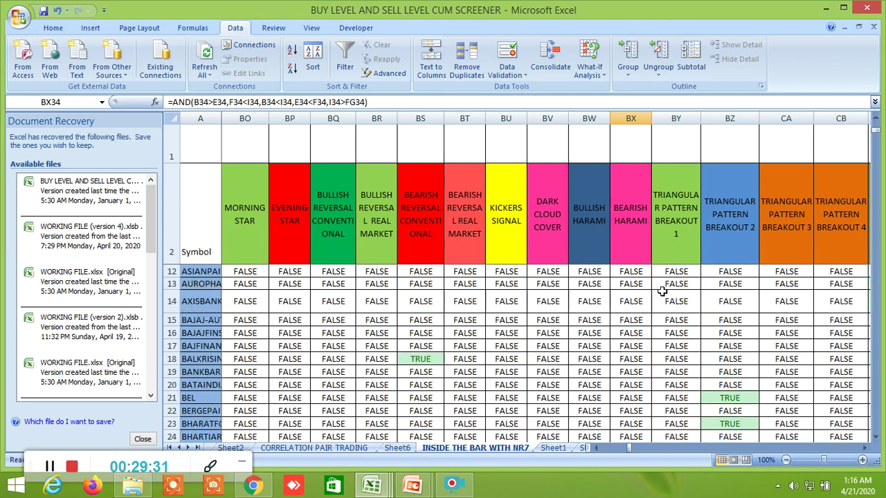
left_click(724, 272)
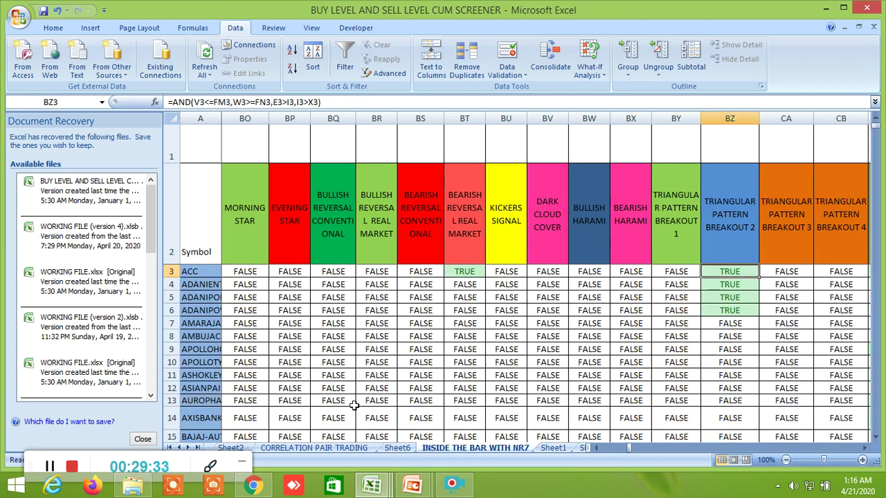
- Switch to TradingView in Chrome and open the daily chart of ACC from the watchlist
left_click(262, 483)
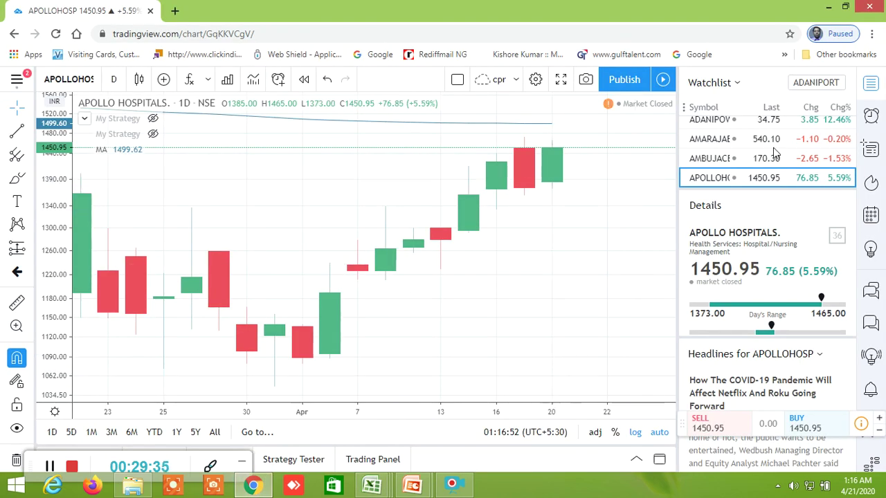
scroll(726, 168, "up", 2)
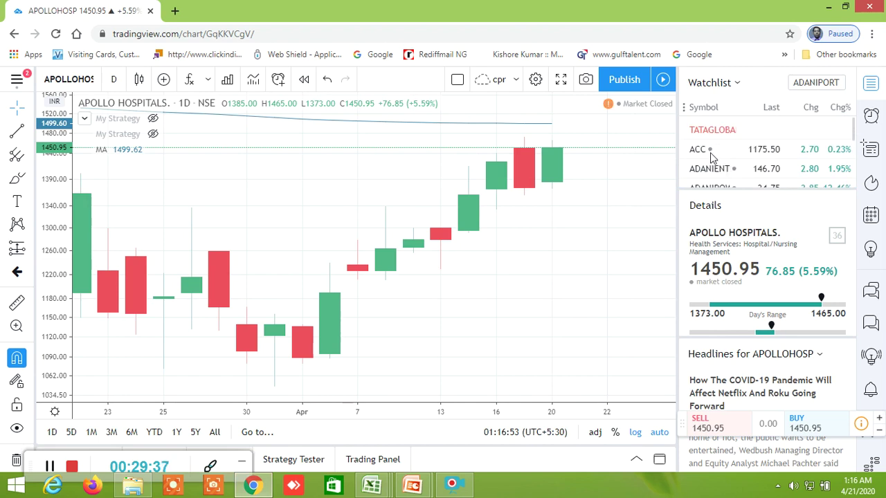
left_click(702, 151)
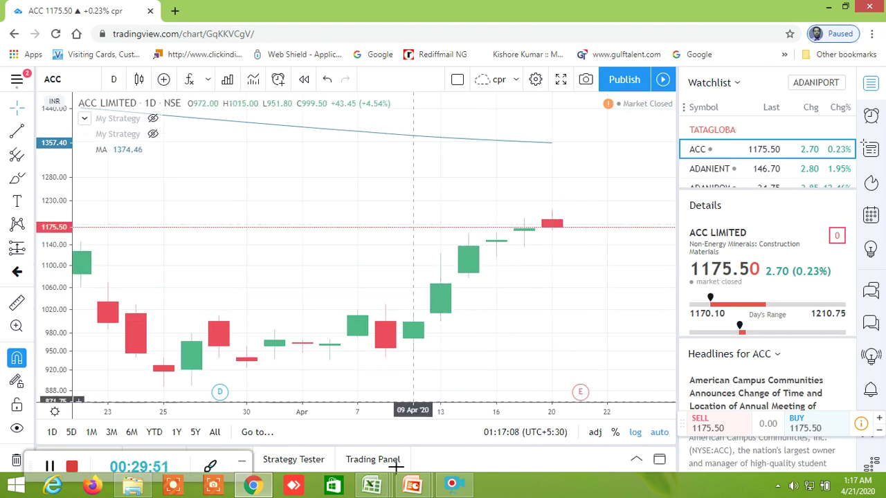
- Return to the screener workbook in Excel and examine the trendline breakout, flag and inverse W pattern columns
mouse_move(388, 489)
left_click(242, 423)
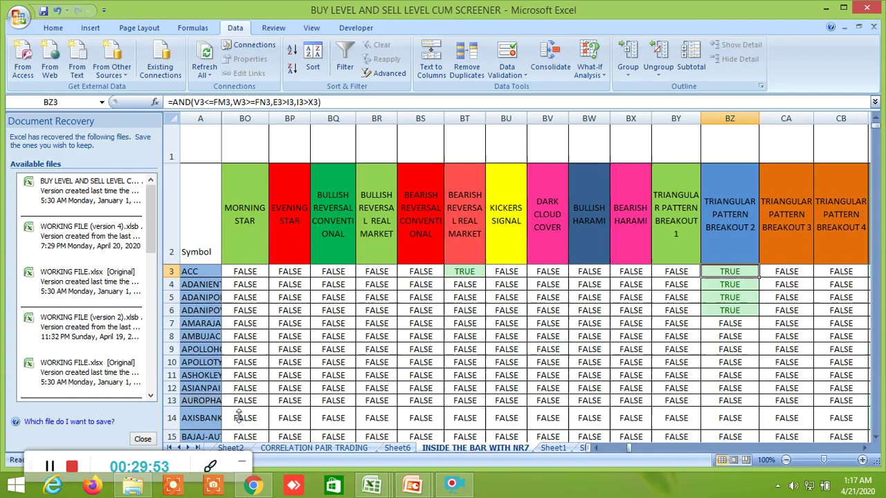
left_click(864, 448)
left_click(864, 449)
left_click(864, 448)
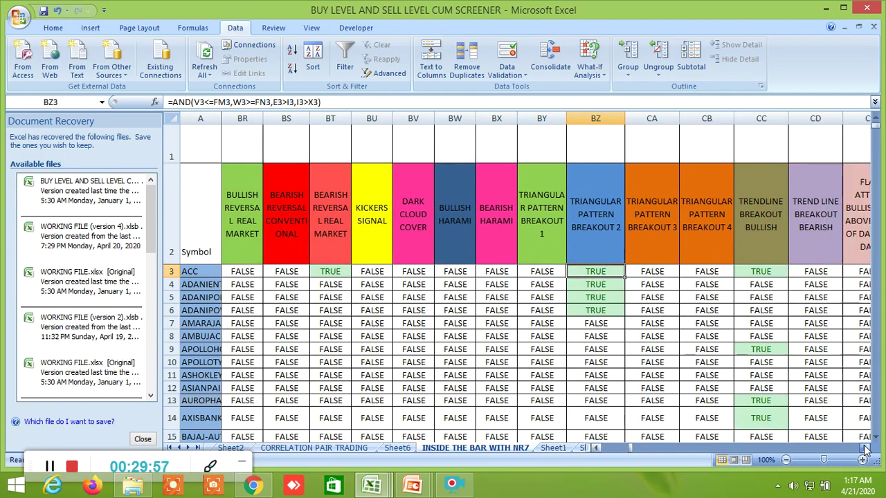
left_click(864, 448)
left_click(864, 449)
left_click(864, 448)
left_click(864, 448)
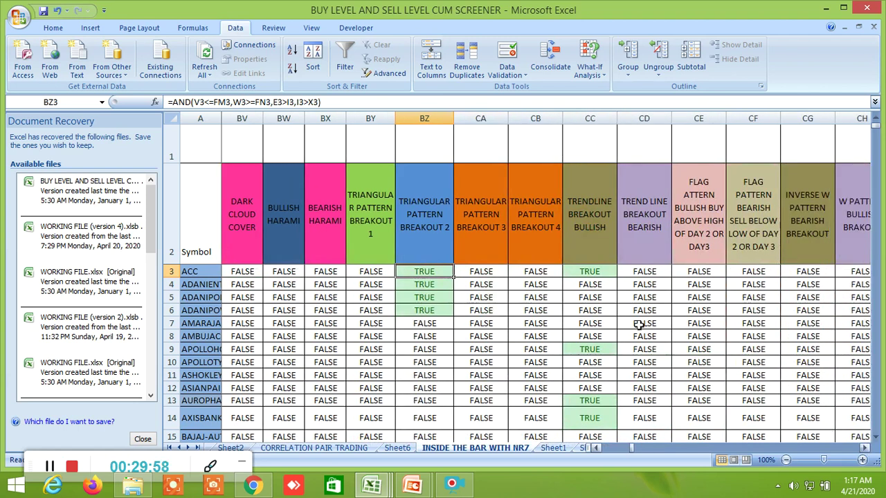
- Inspect ACC's TRENDLINE BREAKOUT BULLISH formula in CC3 and review that column's signals down to the EQUITAS row
left_click(596, 272)
scroll(604, 335, "down", 4)
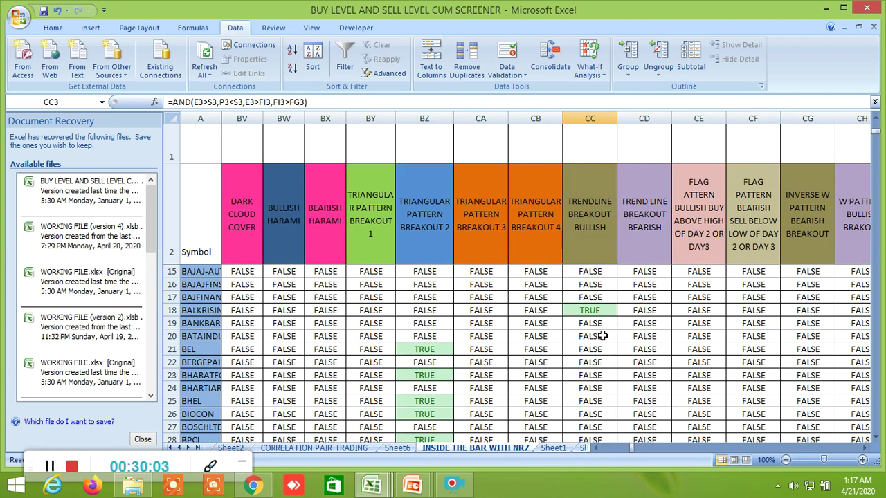
scroll(603, 335, "down", 5)
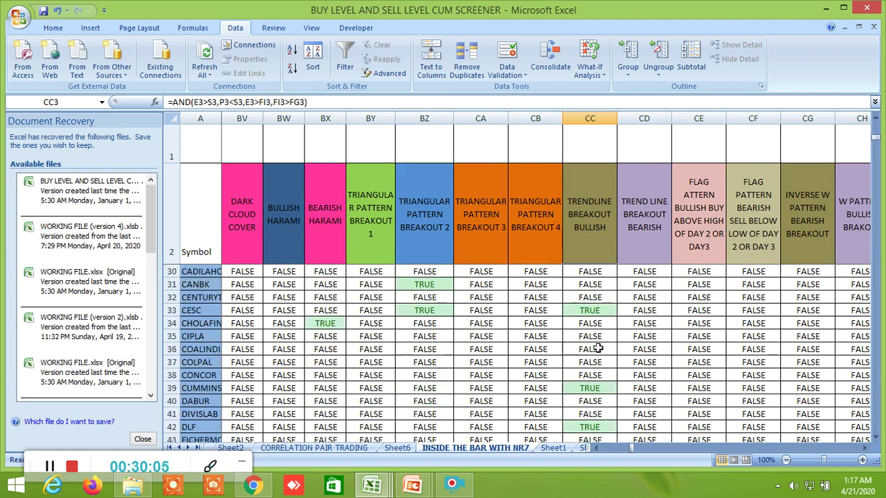
scroll(597, 348, "down", 1)
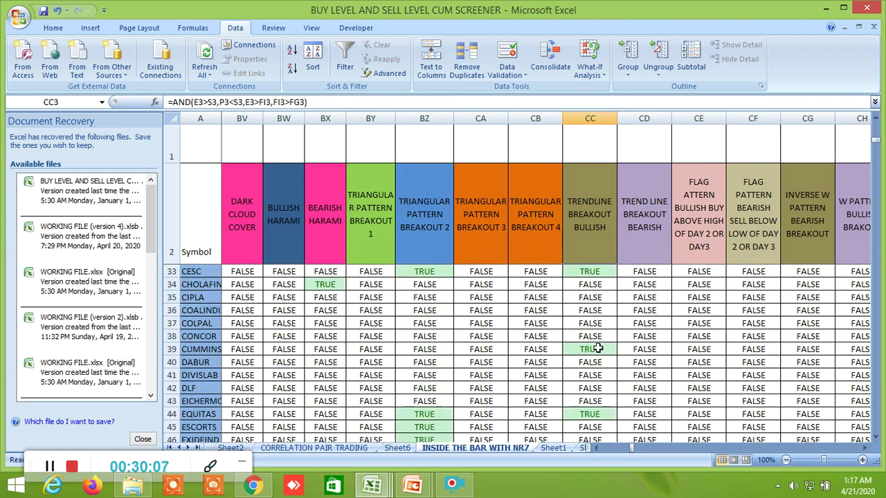
scroll(597, 349, "down", 3)
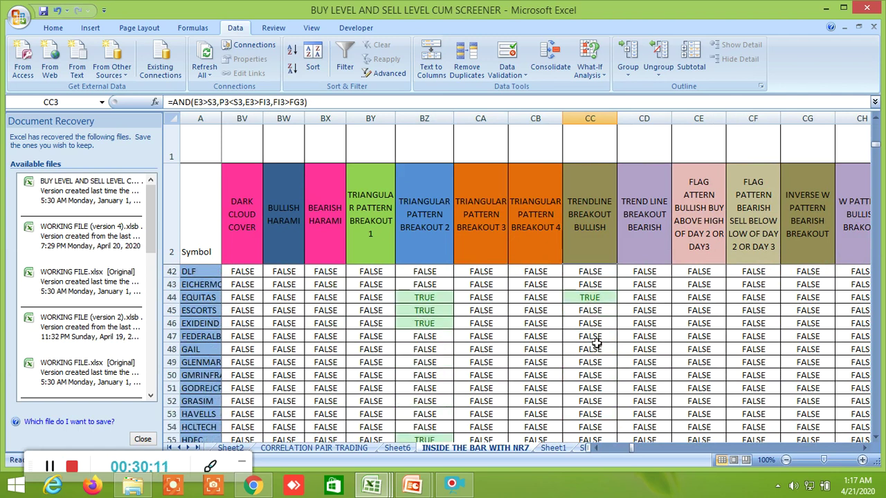
scroll(595, 343, "up", 4)
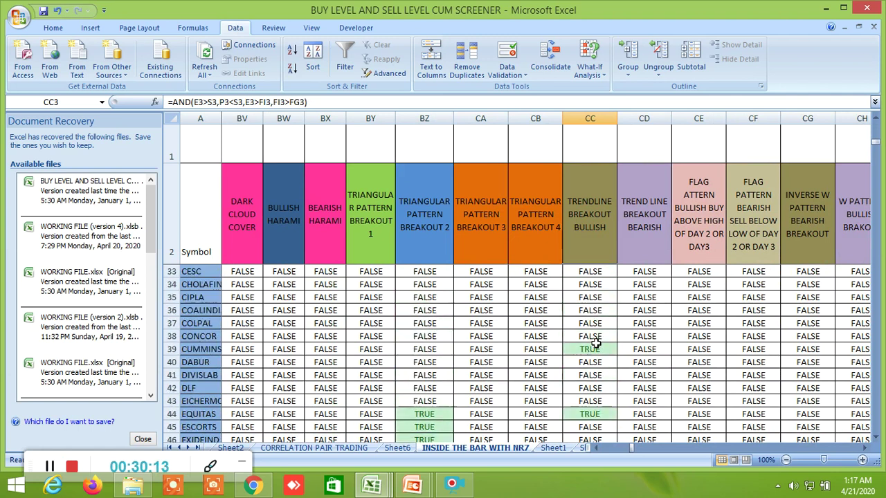
scroll(595, 343, "up", 2)
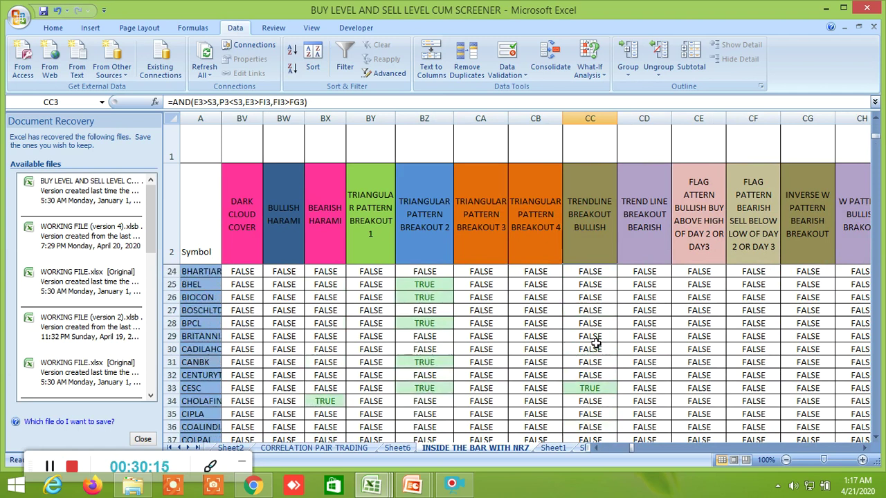
scroll(595, 343, "down", 5)
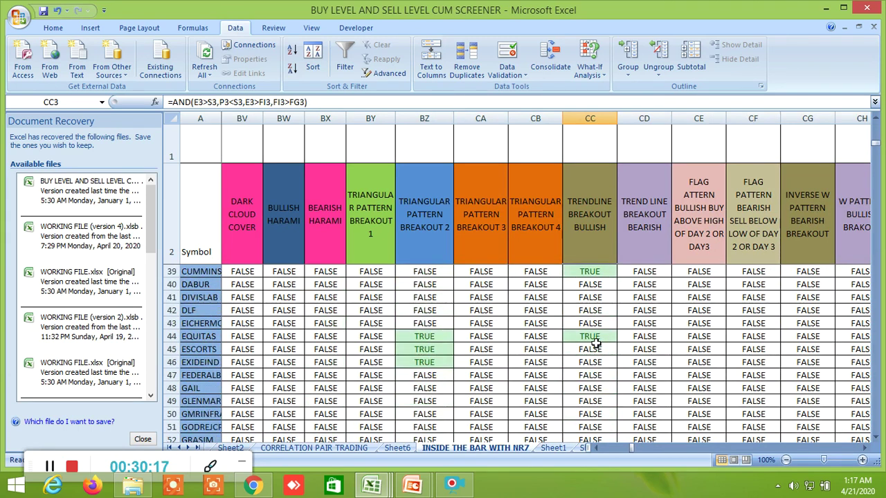
- Inspect the TRIANGULAR PATTERN BREAKOUT 2 signals for EQUITAS, EXIDEIND, HDFC and the symbol in row 56
left_click(432, 334)
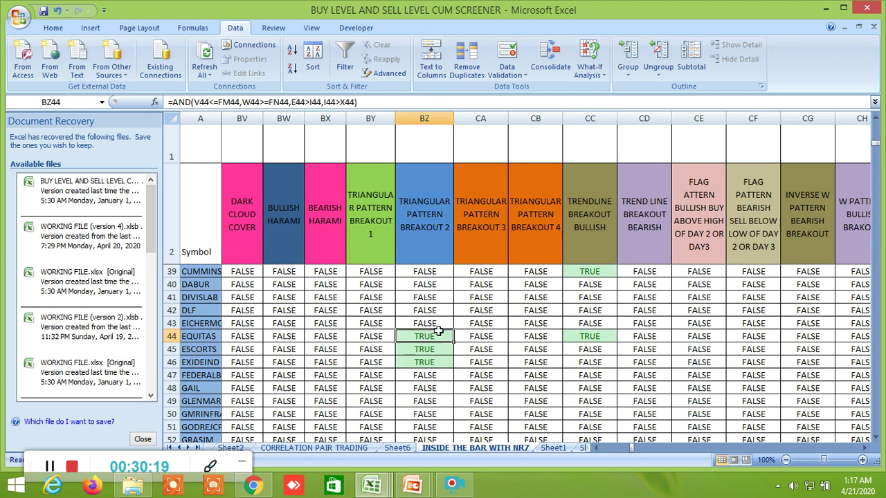
left_click(434, 362)
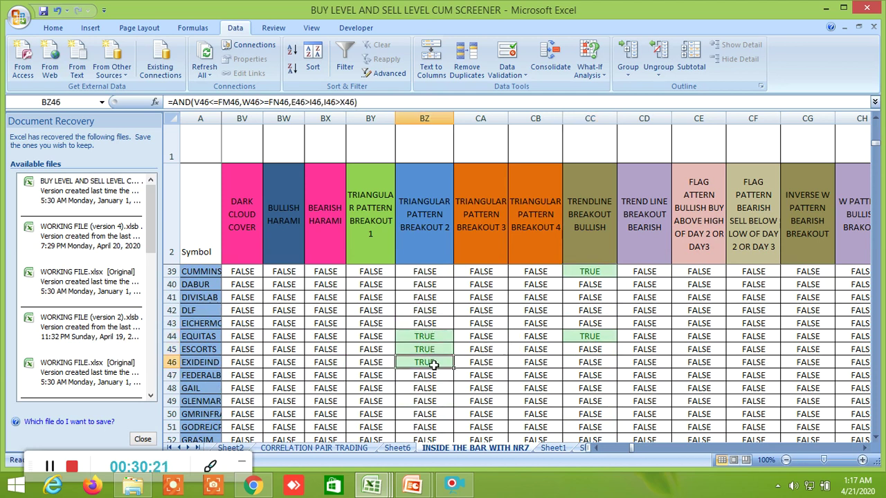
scroll(545, 364, "down", 3)
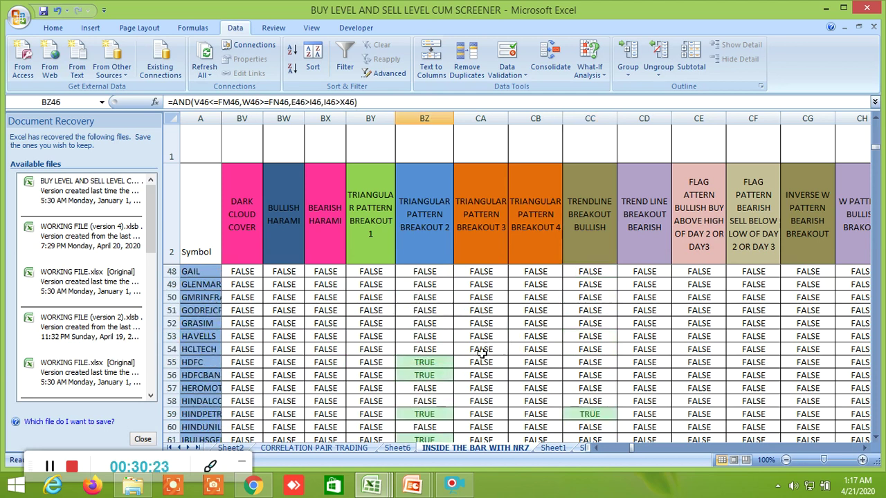
left_click(442, 363)
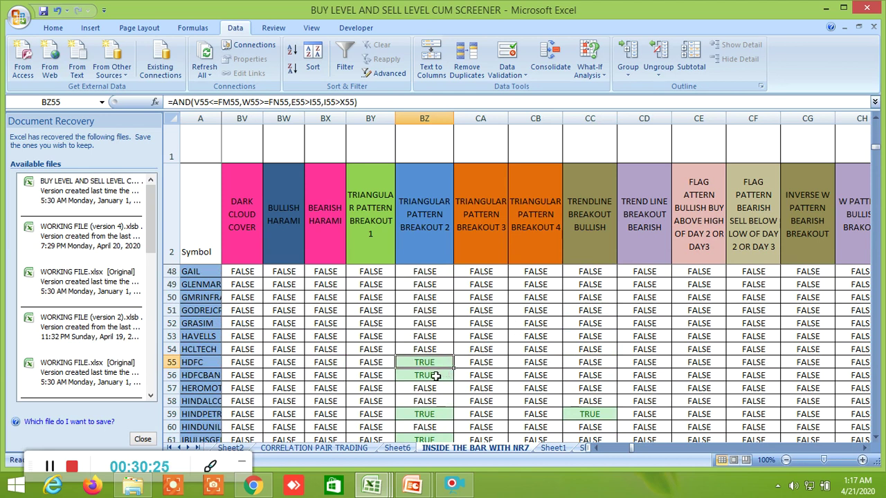
left_click(436, 375)
scroll(622, 357, "down", 2)
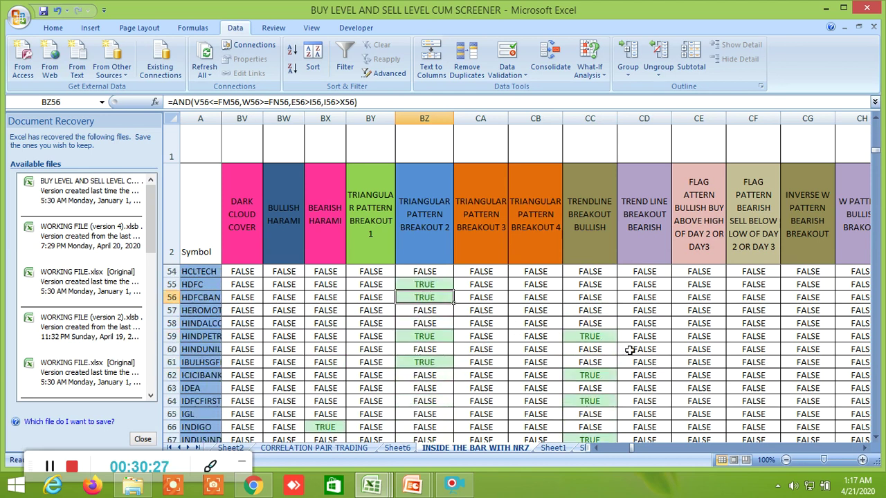
scroll(629, 350, "up", 15)
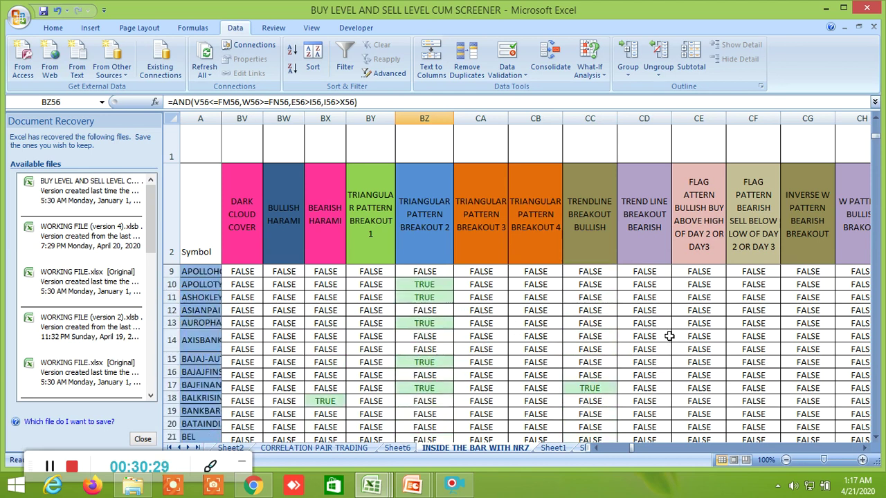
- Examine the FIB BUY 7 DAYS level and target columns from the stock symbols down to the NIFTY and FUTURES rows
scroll(669, 336, "up", 2)
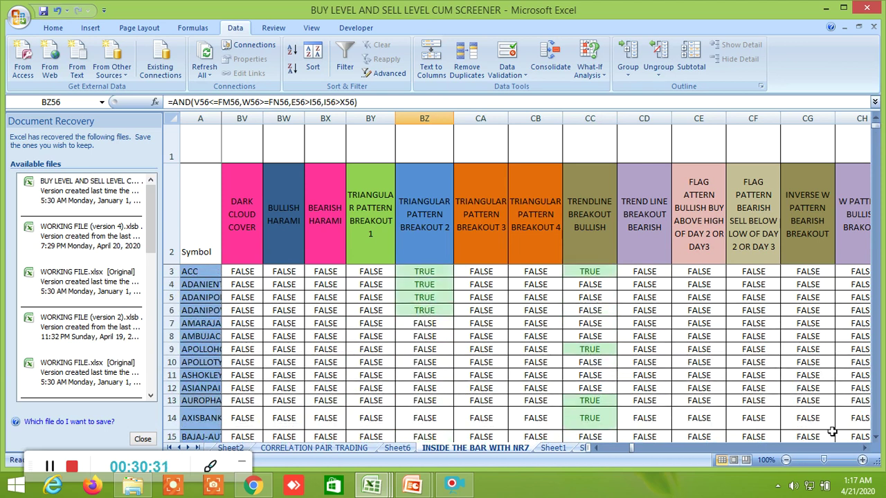
left_click_drag(863, 448, 865, 450)
left_click_drag(863, 449, 863, 449)
scroll(521, 322, "down", 3)
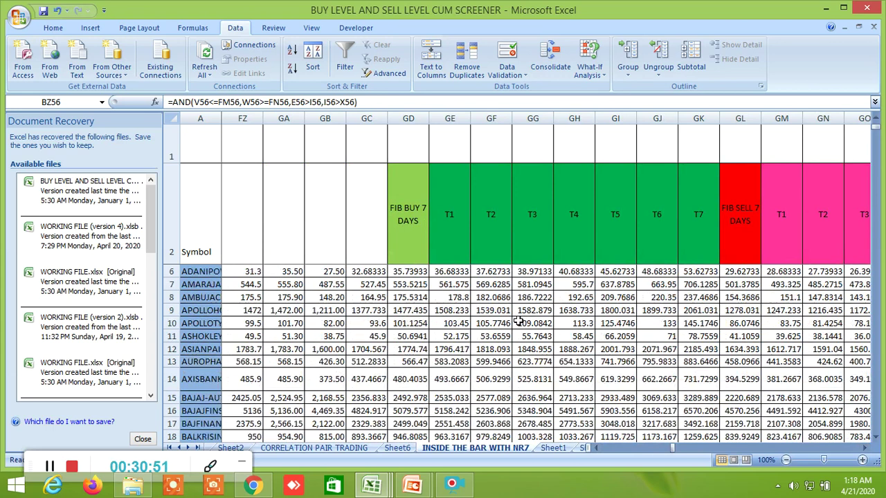
scroll(515, 361, "down", 20)
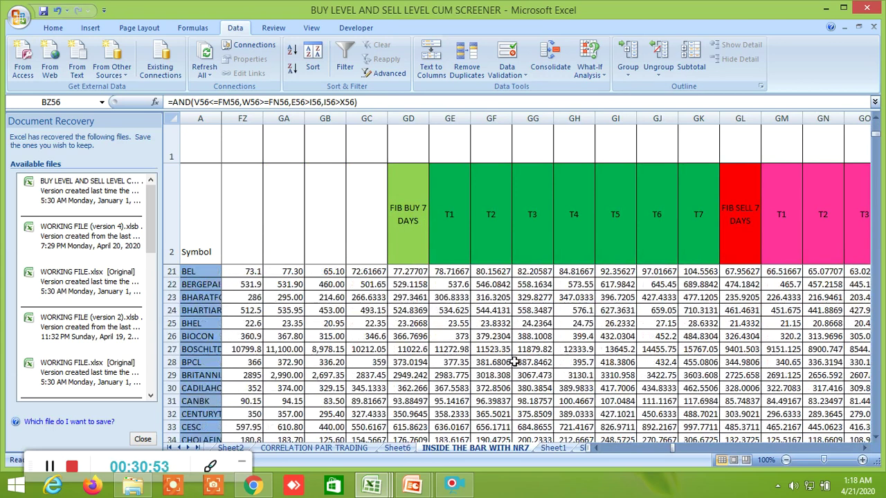
scroll(514, 355, "down", 15)
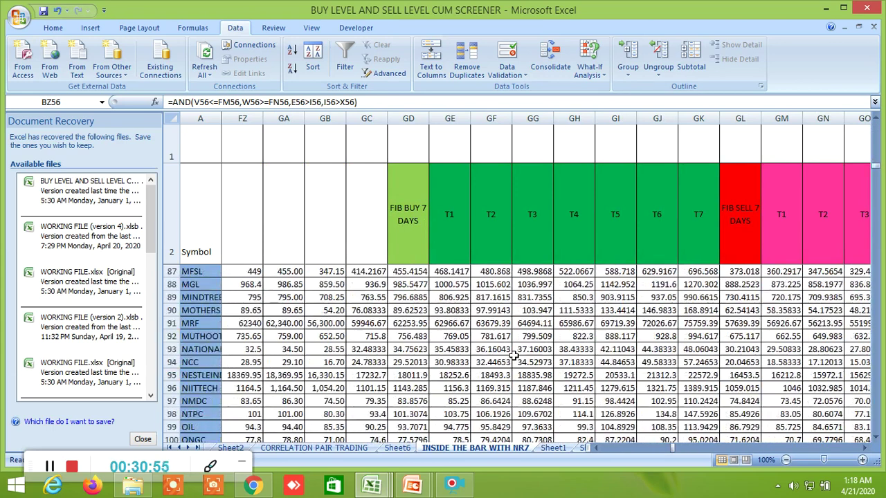
scroll(515, 353, "down", 9)
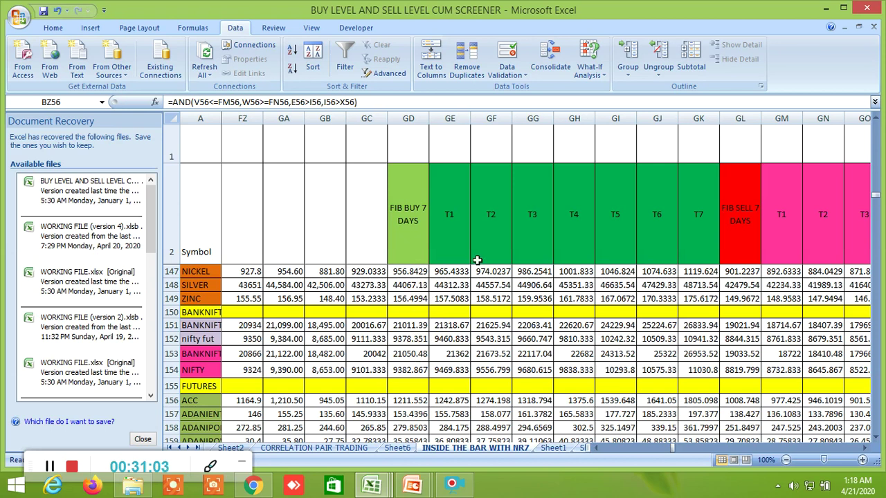
- Review the FIB SELL 7 DAYS level and its T1 to T7 targets for the commodity and index rows
left_click(863, 448)
left_click(863, 448)
left_click(863, 448)
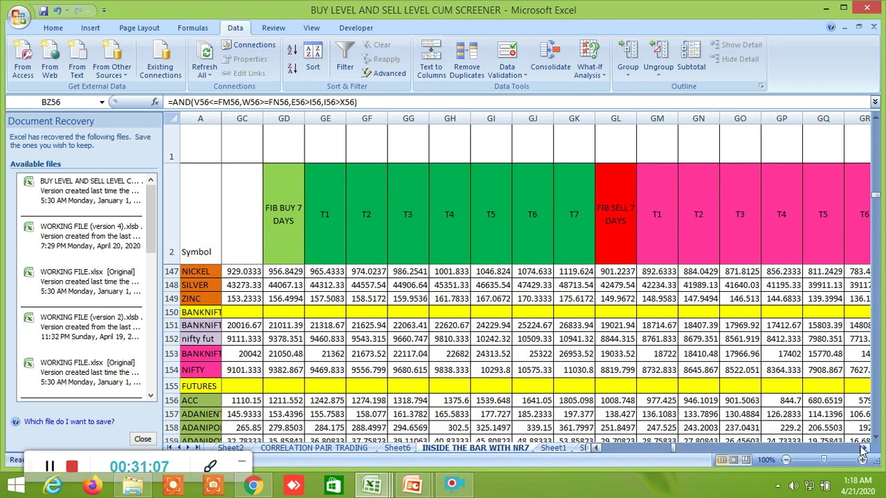
left_click(862, 448)
left_click(862, 448)
left_click(863, 448)
left_click(863, 449)
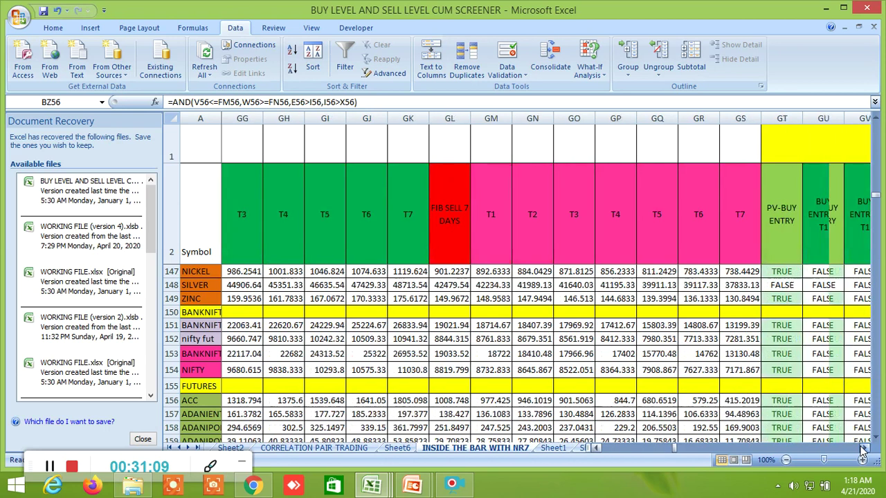
- Examine the LTP position columns for the 7-day buy and sell levels in rows 147 to 158
left_click(862, 448)
left_click(863, 448)
left_click(862, 448)
left_click(863, 449)
left_click(863, 448)
left_click(863, 449)
left_click(863, 448)
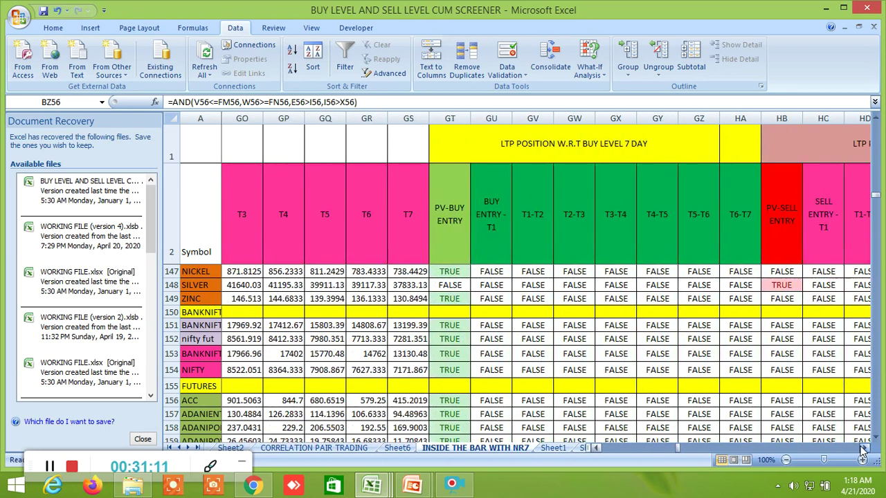
left_click(863, 448)
left_click(862, 448)
left_click(862, 448)
left_click(863, 449)
left_click(862, 449)
left_click(863, 448)
left_click(863, 449)
left_click(863, 448)
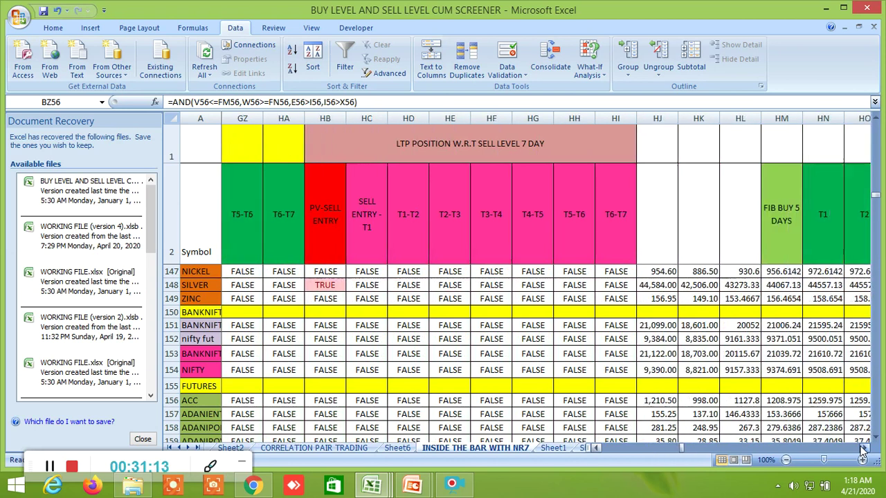
- Review the FIB BUY 5 DAYS and FIB SELL 5 DAYS levels with their T1 to T3 targets
left_click(862, 448)
left_click(863, 448)
left_click(863, 448)
left_click(863, 448)
left_click(863, 448)
left_click(862, 448)
left_click(862, 448)
left_click(863, 448)
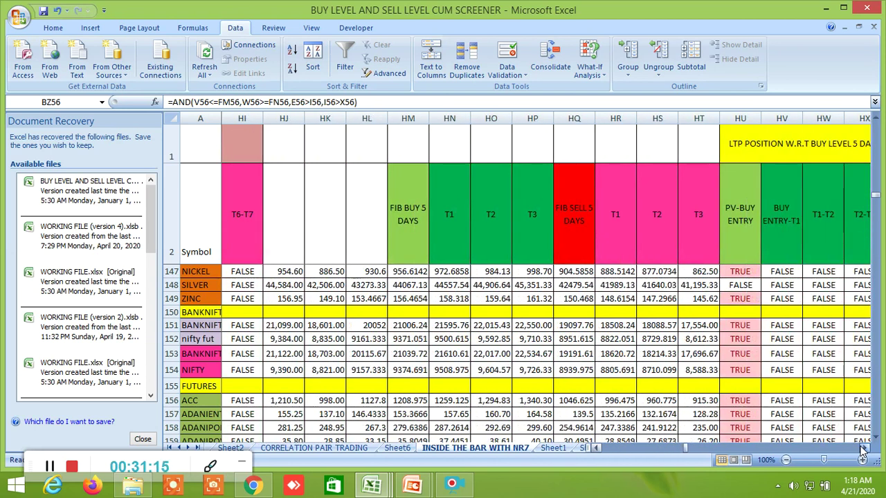
- Examine the LTP position columns for the 5-day buy and sell levels
left_click(863, 449)
left_click(863, 448)
left_click(863, 449)
left_click(863, 448)
left_click(863, 449)
left_click(863, 448)
left_click(862, 448)
left_click(862, 448)
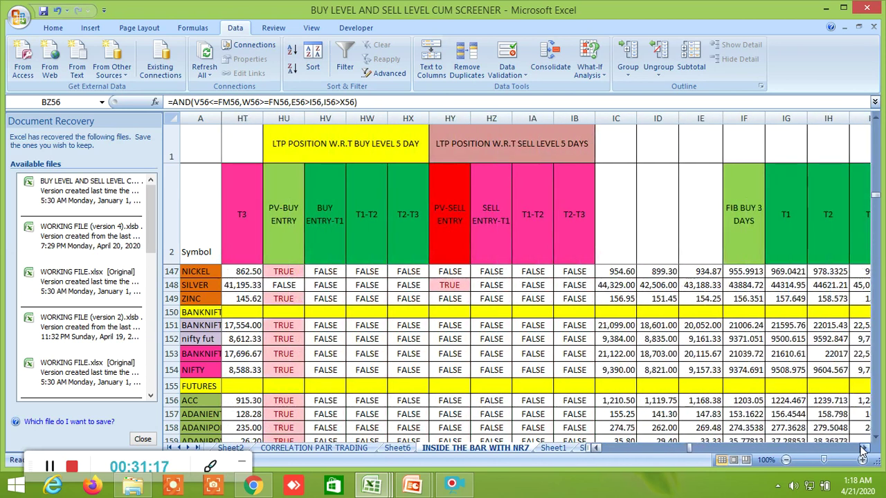
- Review the FIB BUY 3 DAYS and FIB SELL 3 DAYS levels with their T1 to T3 targets
left_click(863, 448)
left_click(863, 449)
left_click(863, 449)
left_click(862, 449)
left_click(862, 448)
left_click(863, 449)
left_click(863, 448)
left_click(863, 449)
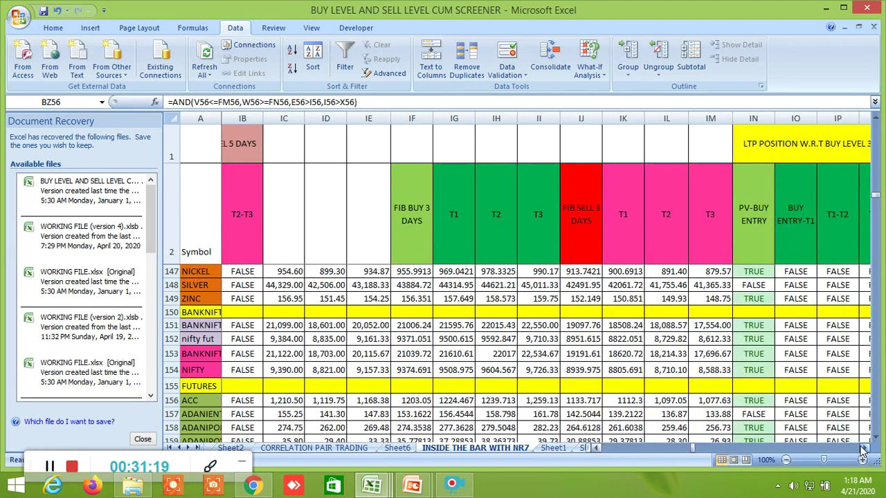
- Examine the LTP position columns for the 3-day buy and sell levels
left_click(863, 448)
left_click(863, 449)
left_click(862, 449)
left_click(863, 449)
left_click(863, 448)
left_click(862, 449)
left_click(863, 448)
left_click(862, 448)
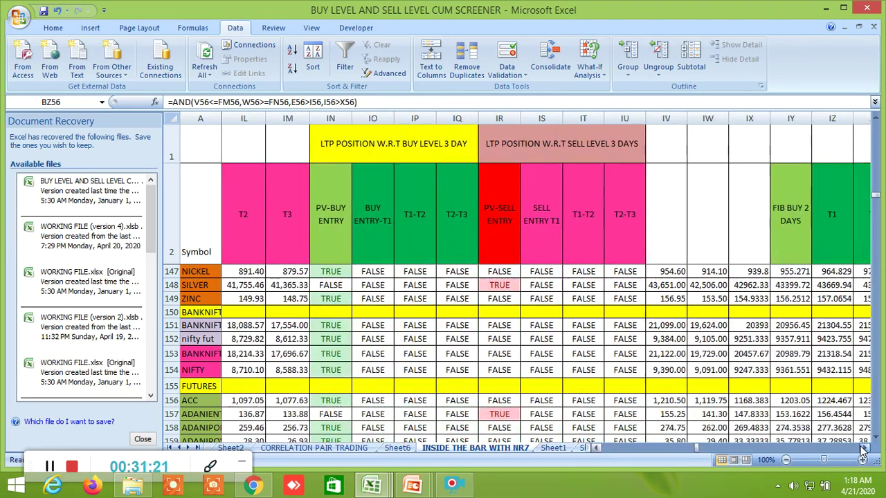
- Review the FIB BUY 2 DAYS and FIB SELL 2 DAYS levels with their T1 to T3 targets
left_click(863, 448)
left_click(863, 448)
left_click(863, 448)
left_click(863, 448)
left_click(863, 448)
left_click(863, 448)
left_click(863, 448)
left_click(863, 448)
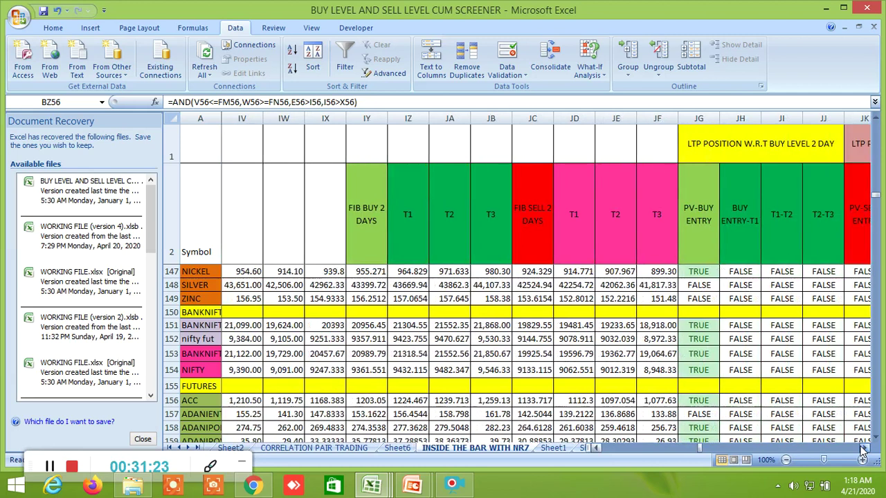
- Examine the LTP position columns for the 2-day buy and sell levels
left_click(863, 448)
left_click(863, 448)
left_click(862, 448)
left_click(862, 448)
left_click(862, 448)
left_click(863, 448)
left_click(862, 448)
left_click(863, 448)
left_click(863, 449)
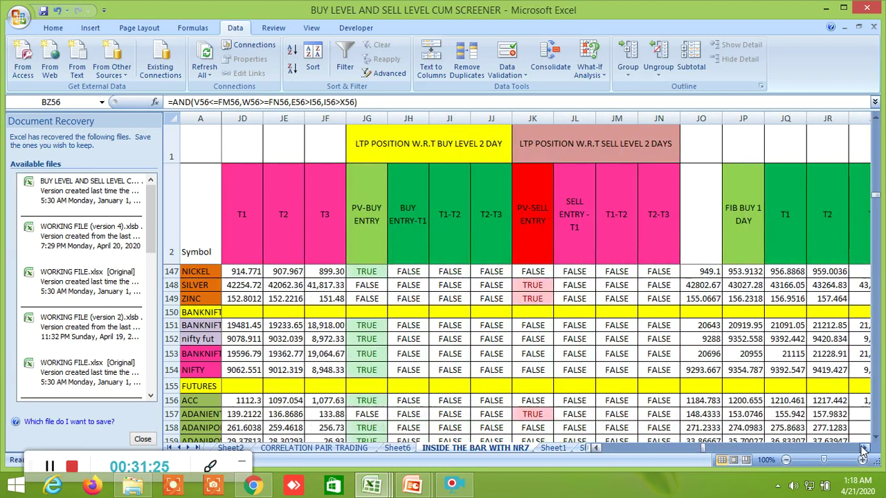
- Review the FIB BUY 1 DAY and FIB SELL 1 DAYS levels with their targets, including the NIFTY row
left_click(863, 448)
left_click(862, 449)
left_click(863, 448)
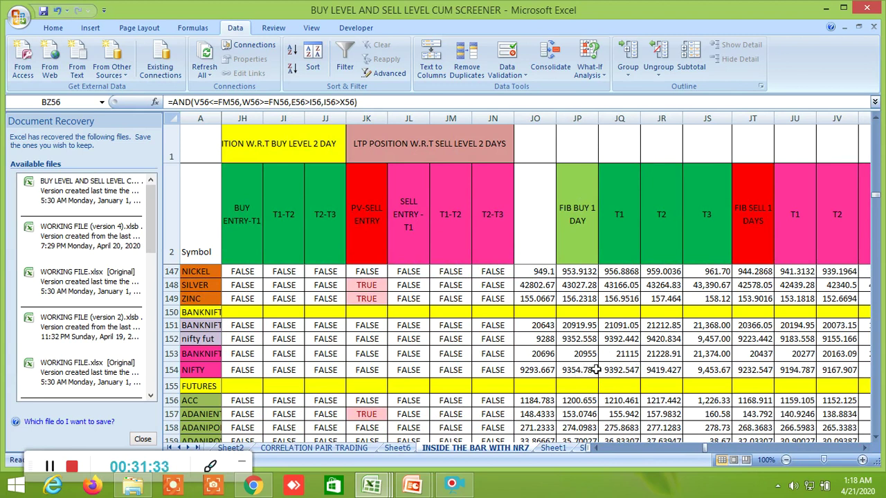
left_click(863, 448)
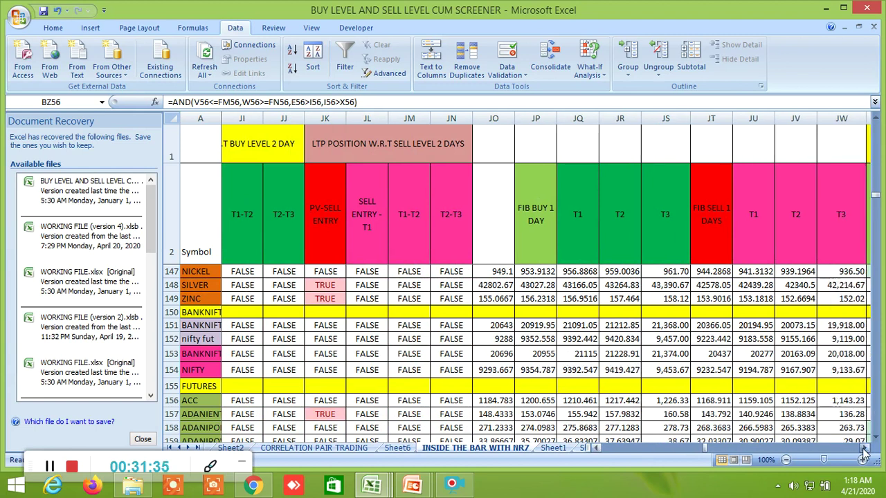
left_click(862, 448)
- Return to the FIB BUY 7 DAYS column and examine the NIFTY row's 7-day buy level and targets
left_click_drag(596, 448, 597, 449)
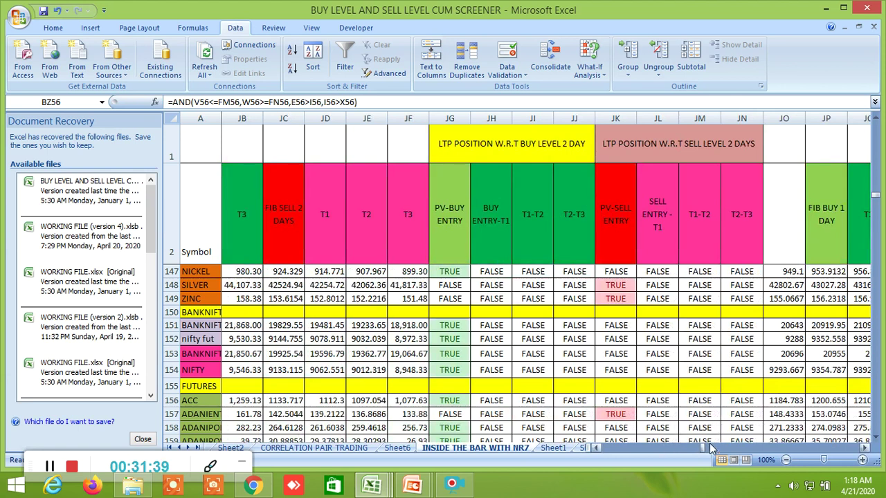
left_click_drag(702, 448, 669, 440)
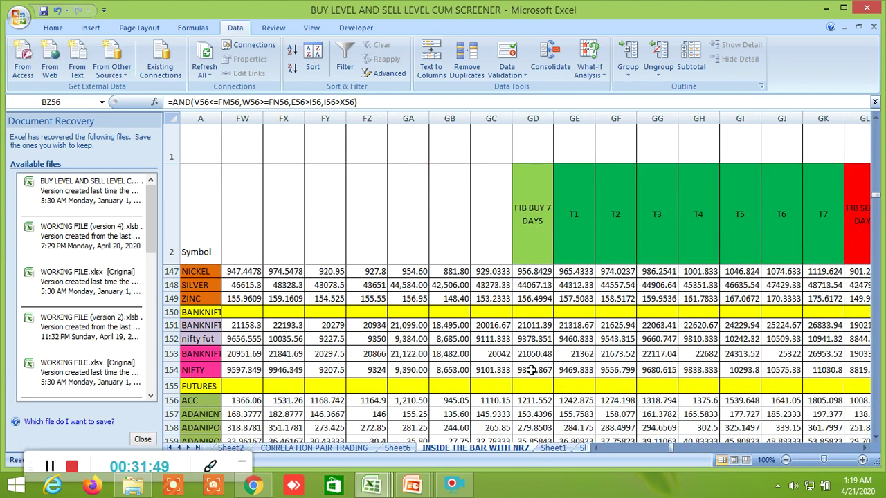
left_click(866, 448)
left_click(865, 449)
left_click(865, 449)
left_click(865, 449)
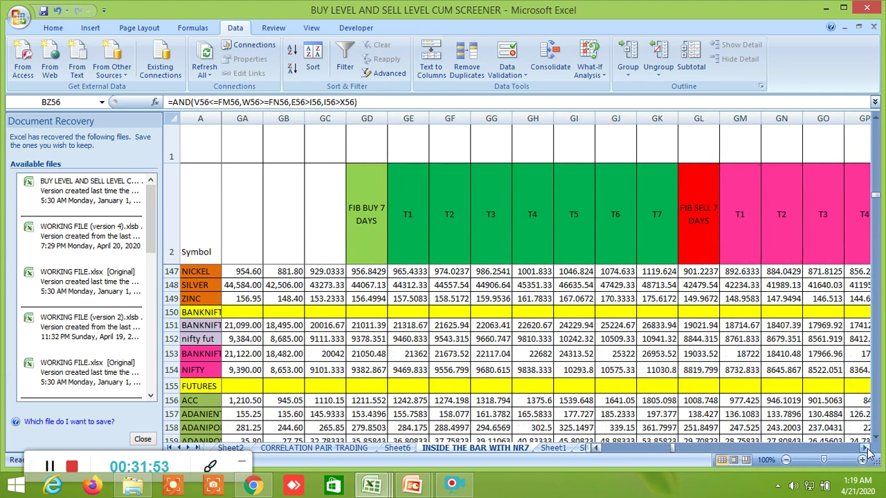
left_click(865, 448)
left_click(867, 449)
left_click(867, 449)
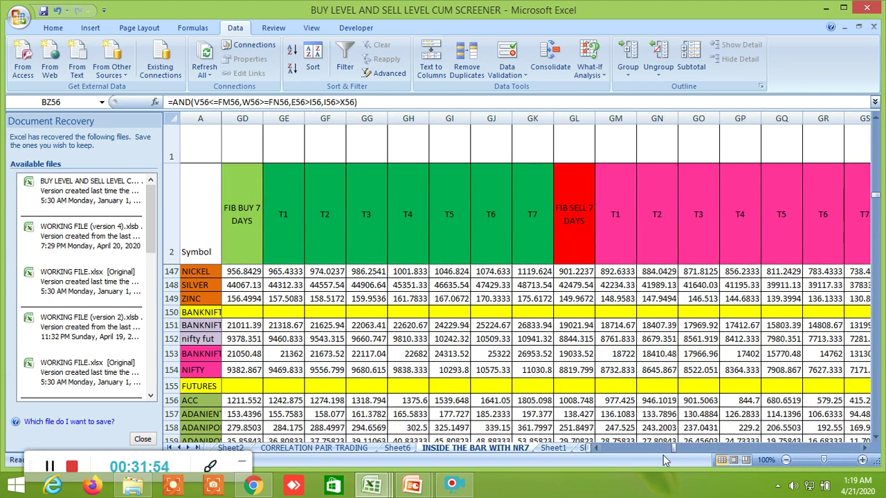
- Recheck the FIB SELL 7 DAYS targets and the LTP position against the 7-day buy level
left_click(865, 448)
left_click(866, 448)
left_click(865, 448)
left_click(865, 448)
left_click(865, 448)
left_click(866, 449)
left_click(865, 448)
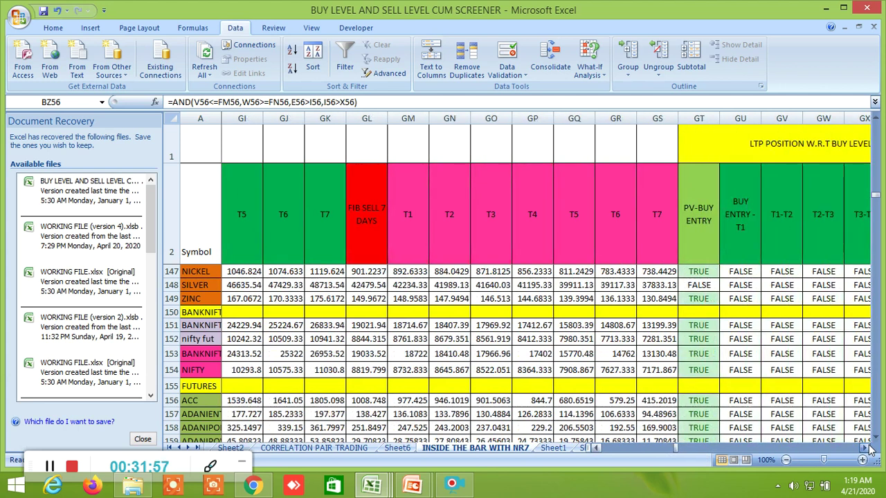
left_click(868, 449)
left_click(868, 449)
left_click(868, 449)
left_click(869, 449)
left_click(868, 449)
left_click(868, 449)
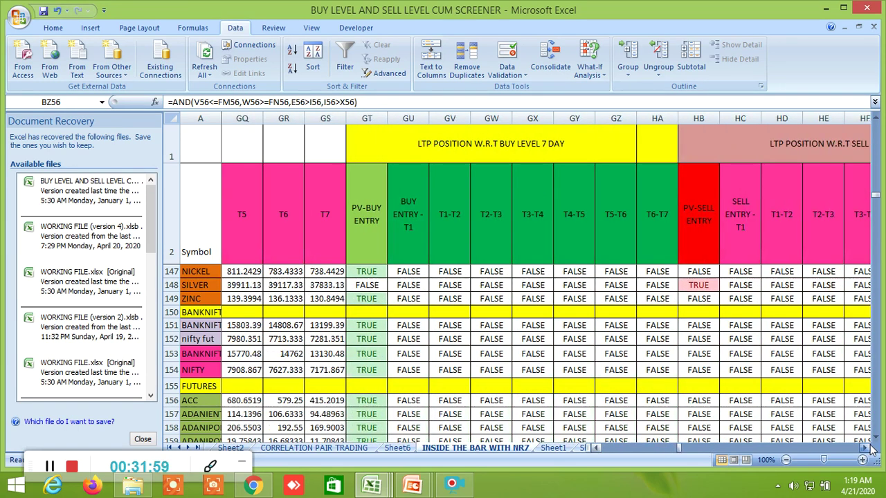
- Recheck the LTP position columns for the 7-day sell level, from PV-SELL ENTRY through T6-T7
left_click(868, 449)
left_click(868, 449)
left_click(868, 449)
left_click(867, 449)
left_click(868, 449)
left_click(867, 449)
left_click(868, 449)
left_click(867, 449)
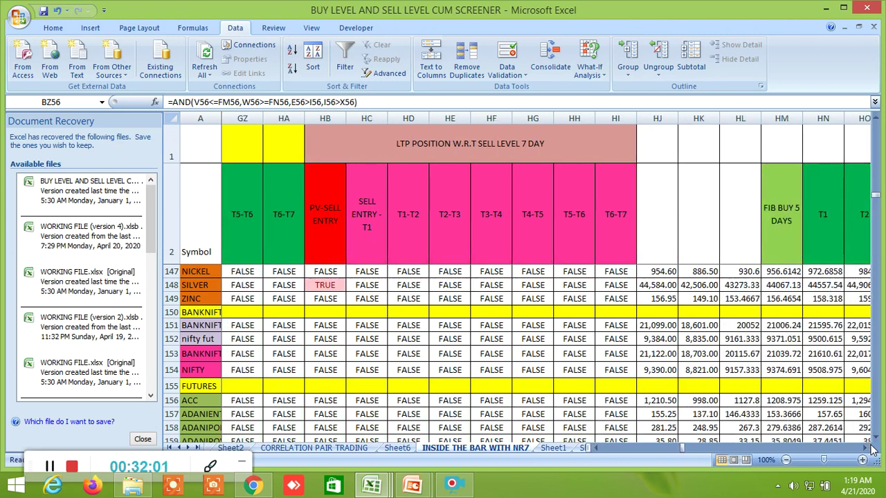
left_click(869, 449)
left_click(870, 449)
left_click(868, 449)
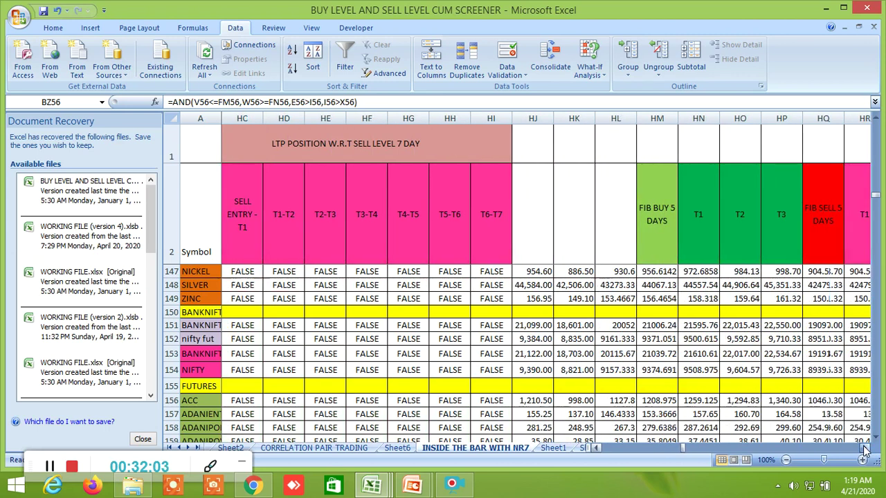
- Compare the 5-day Fibonacci buy and sell levels and their T1 to T3 targets across the index rows
left_click(867, 450)
left_click(867, 449)
left_click(864, 449)
left_click(865, 449)
left_click(865, 449)
left_click(864, 449)
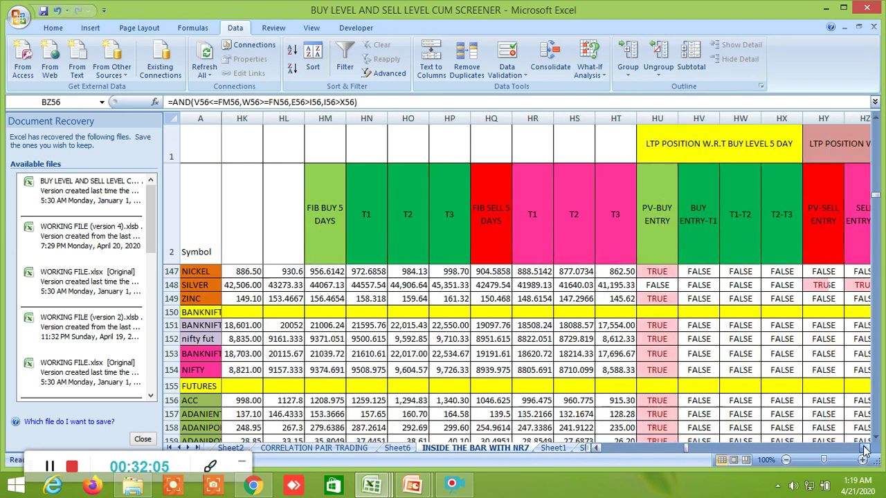
- Recheck the LTP position signals for the 5-day buy and sell levels
left_click(865, 449)
left_click(865, 450)
left_click(865, 450)
left_click(865, 450)
left_click(864, 449)
left_click(865, 449)
left_click(865, 450)
left_click(865, 450)
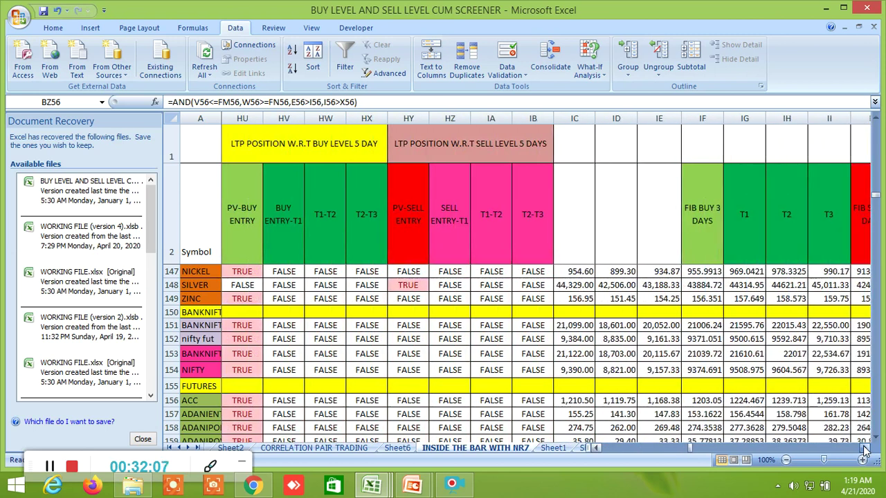
- Compare the 3-day Fibonacci buy and sell levels and their T1 to T3 targets across the index rows
left_click(864, 450)
left_click(865, 450)
left_click(864, 450)
left_click(864, 450)
left_click(865, 449)
left_click(865, 450)
left_click(865, 449)
left_click(864, 450)
left_click(865, 450)
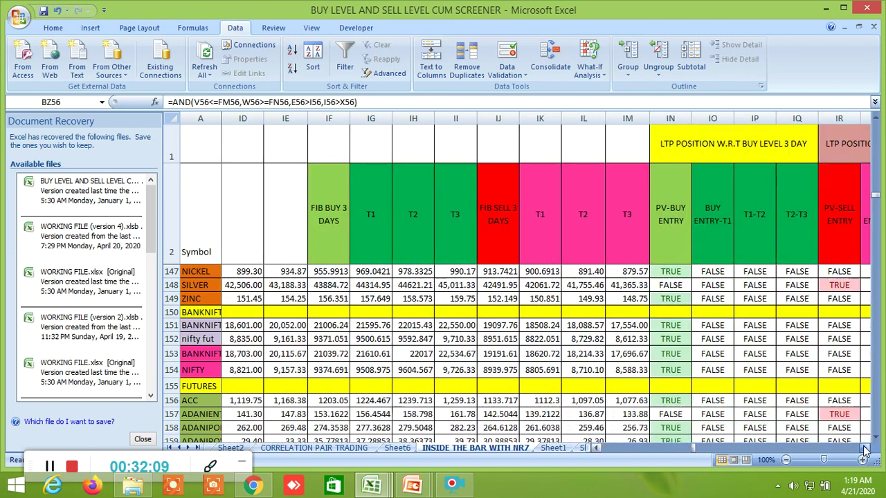
- Recheck the LTP position signals for the 3-day buy and sell levels
left_click(864, 450)
left_click(865, 449)
left_click(865, 449)
left_click(865, 450)
left_click(864, 450)
left_click(864, 450)
left_click(865, 450)
left_click(865, 450)
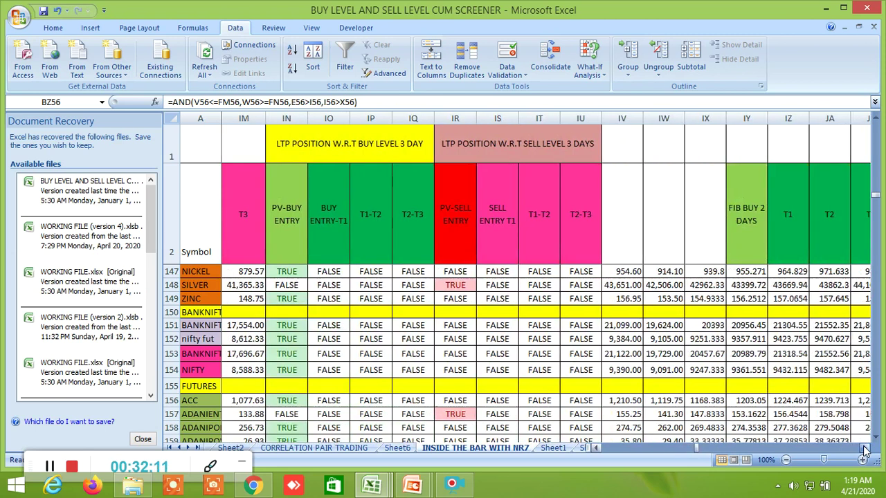
- Compare the 2-day Fibonacci buy and sell levels and their T1 to T3 targets across the index rows
left_click(865, 450)
left_click(865, 450)
left_click(865, 450)
left_click(865, 450)
left_click(864, 449)
left_click(864, 450)
left_click(864, 450)
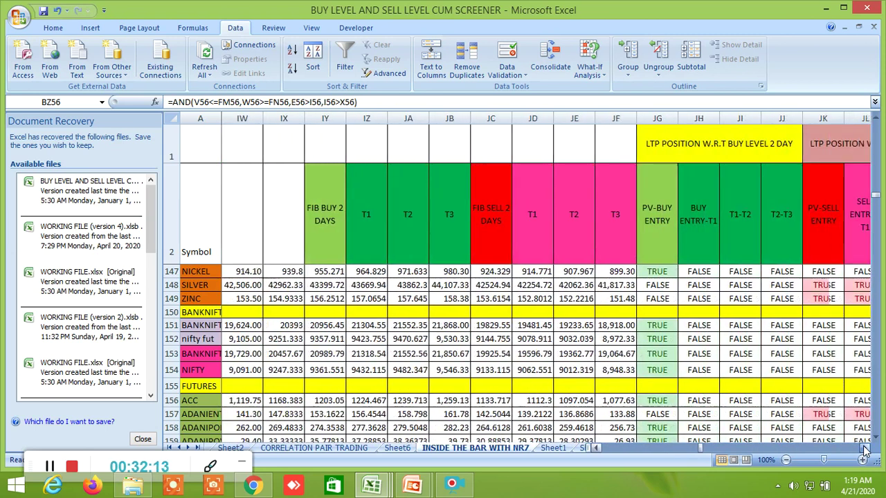
- Recheck the 2-day LTP position signals and the adjoining FIB BUY 1 DAY level and target columns
left_click(865, 450)
left_click(865, 449)
left_click(865, 450)
left_click(865, 450)
left_click(865, 449)
left_click(865, 450)
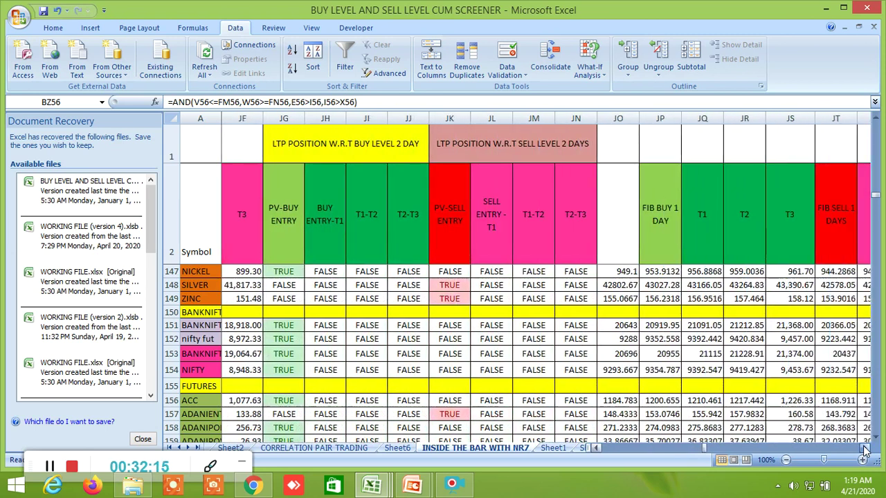
- Compare the 1-day Fibonacci buy and sell levels and their T1 to T3 targets across the index rows
left_click(865, 449)
left_click(865, 449)
left_click(865, 449)
left_click(865, 450)
left_click(865, 450)
left_click(865, 450)
left_click(865, 450)
left_click(865, 449)
left_click(865, 449)
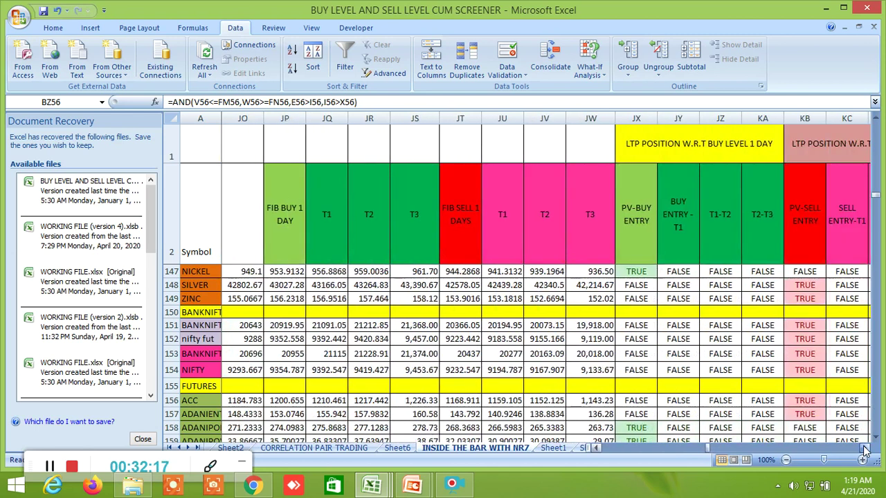
- Check the LTP position signals for the 1-day buy and sell levels
left_click(865, 450)
left_click(864, 450)
left_click(865, 450)
left_click(864, 449)
left_click(865, 450)
left_click(865, 450)
left_click(865, 450)
left_click(865, 450)
left_click(865, 449)
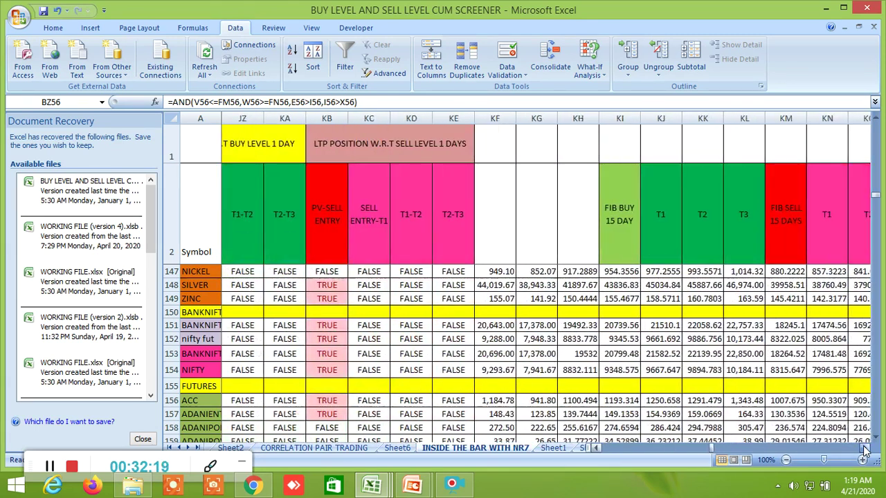
- Compare the 15-day Fibonacci buy and sell levels and their T1 to T3 targets across the index rows
left_click(865, 450)
left_click(864, 450)
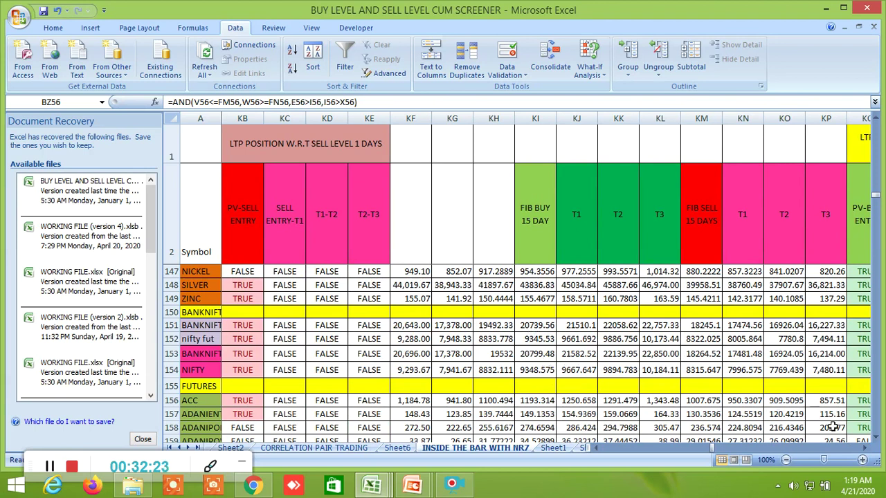
left_click(865, 450)
left_click(865, 450)
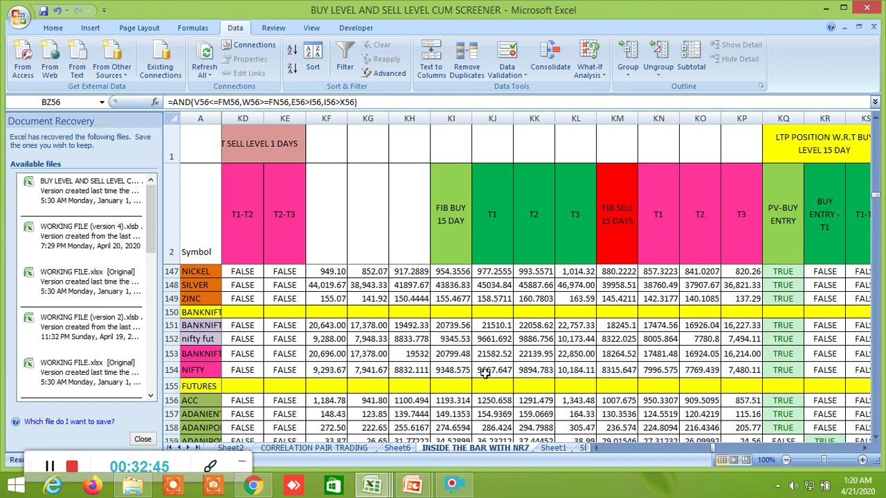
- Check the LTP position signals for the 15-day buy and sell levels
left_click(861, 448)
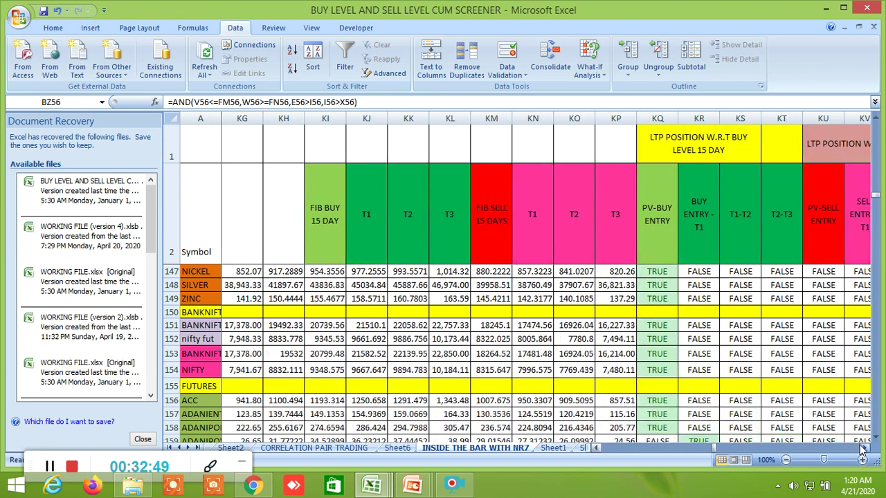
left_click(861, 448)
left_click(861, 448)
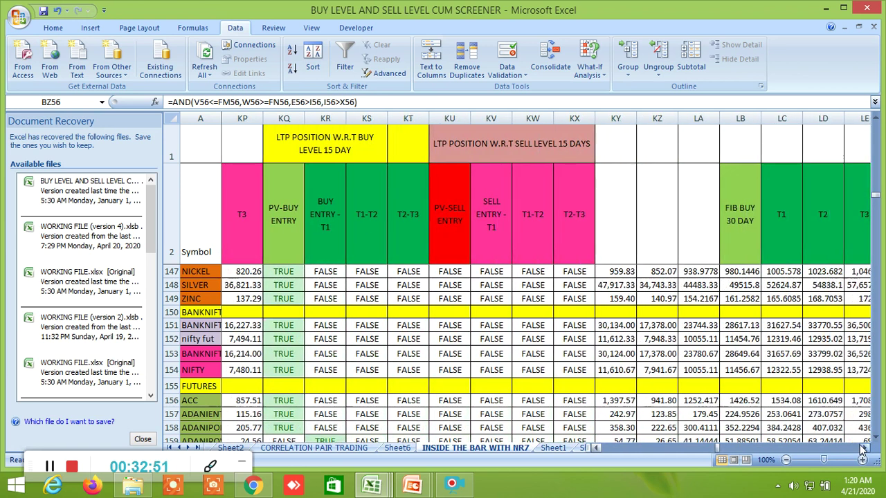
- Compare the 30-day Fibonacci buy and sell levels and their T1 to T3 targets across the index rows
left_click(861, 449)
left_click(861, 449)
left_click(862, 449)
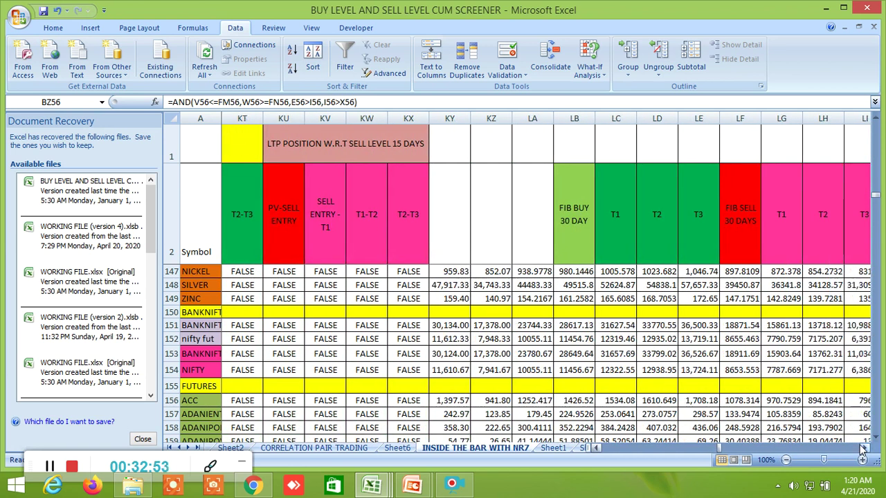
left_click(861, 448)
left_click(861, 448)
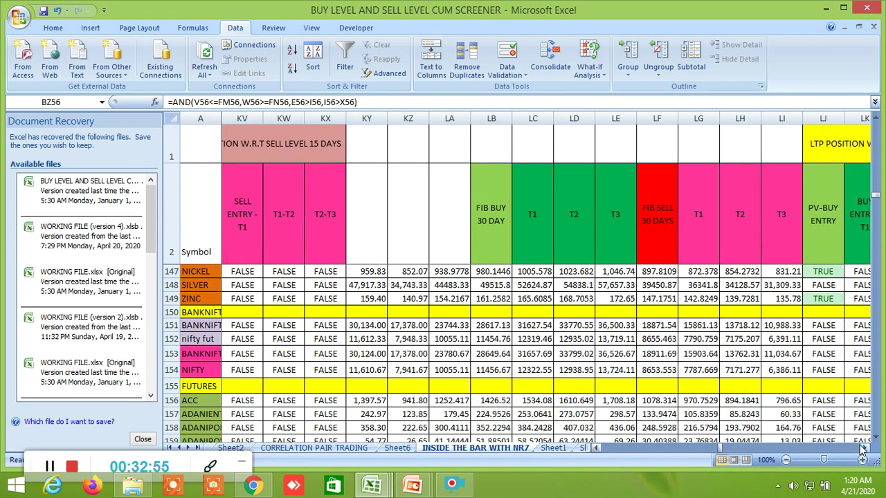
left_click(861, 449)
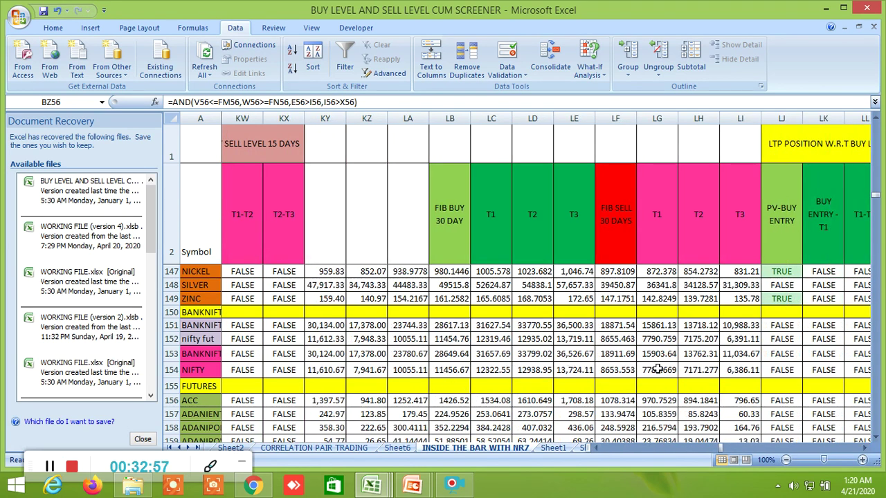
left_click(863, 448)
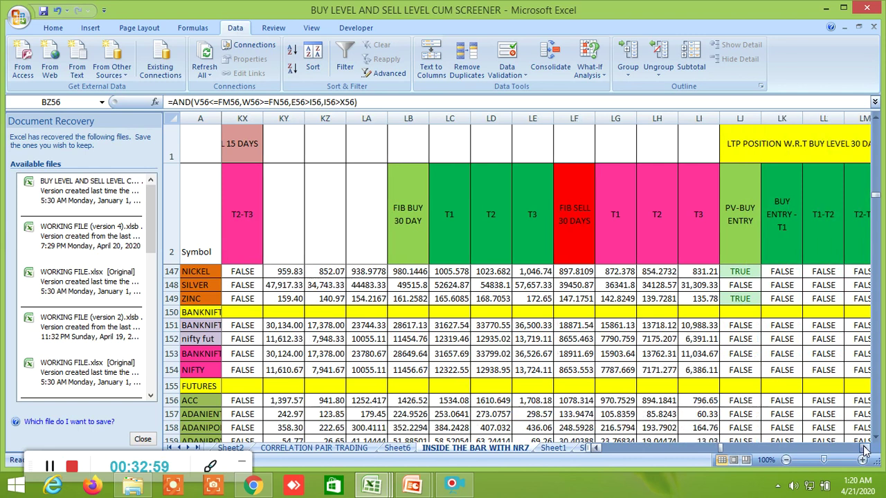
- Review the 30-day LTP position signals and the columns onward to the Fibonacci levels based on daily volatility
left_click(863, 448)
left_click(862, 449)
left_click(863, 449)
left_click(863, 449)
left_click_drag(863, 448, 864, 450)
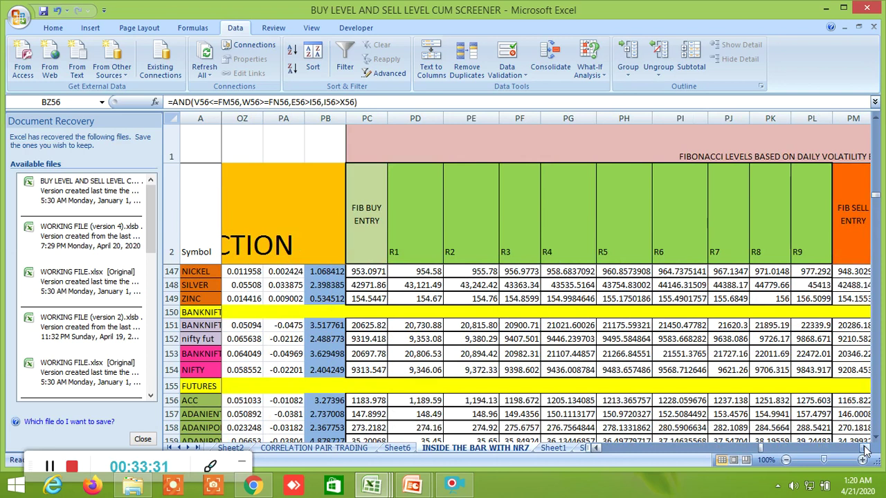
- Select the FIBONACCI LEVELS BASED ON DAILY VOLATILITY EQUITY STOCKS heading and examine its FIB BUY ENTRY and R1 to R9 levels
left_click(741, 151)
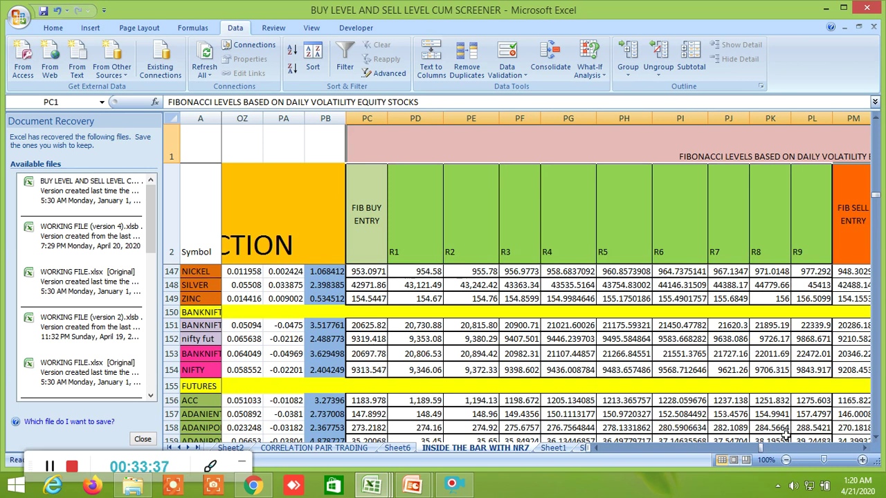
left_click(868, 449)
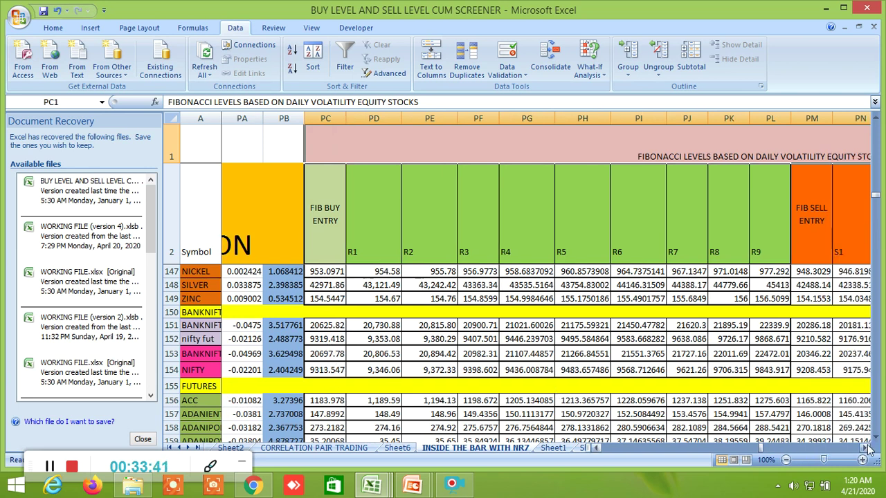
left_click(868, 449)
left_click(869, 449)
left_click(868, 449)
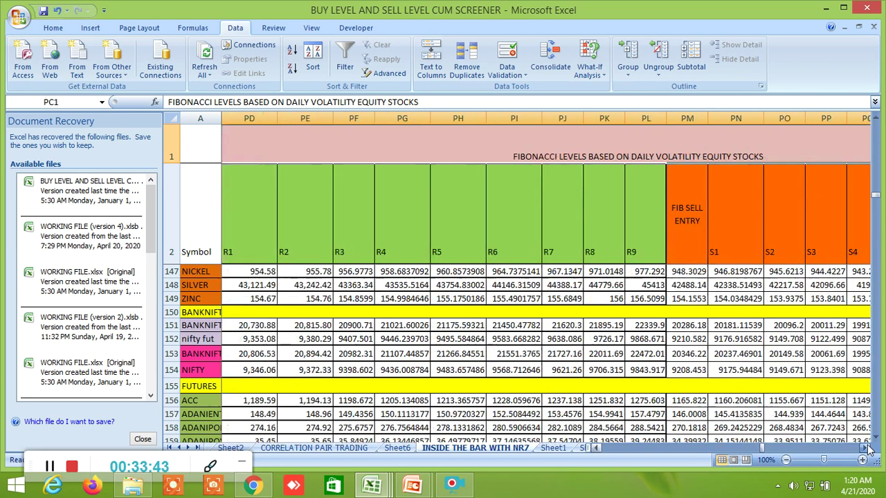
- Examine the FIB SELL ENTRY and S1 to S9 levels in the daily volatility Fibonacci section
left_click(868, 449)
left_click(869, 449)
left_click(868, 449)
left_click(868, 449)
left_click(868, 449)
left_click(868, 449)
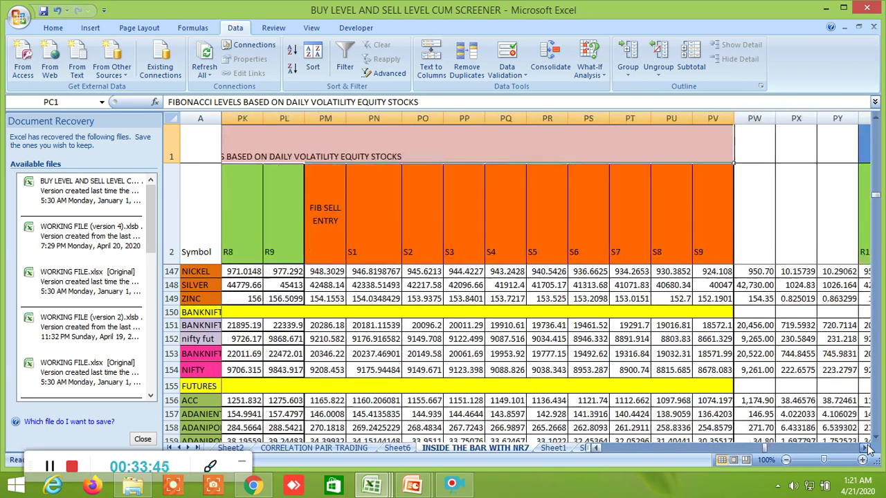
- Examine the R1 to R5 levels of the volatility-based GAN angle section, including BUY ENTRY R3
left_click(868, 449)
left_click(868, 449)
left_click(868, 449)
left_click(868, 449)
left_click(869, 449)
left_click(868, 449)
left_click(868, 449)
left_click(868, 449)
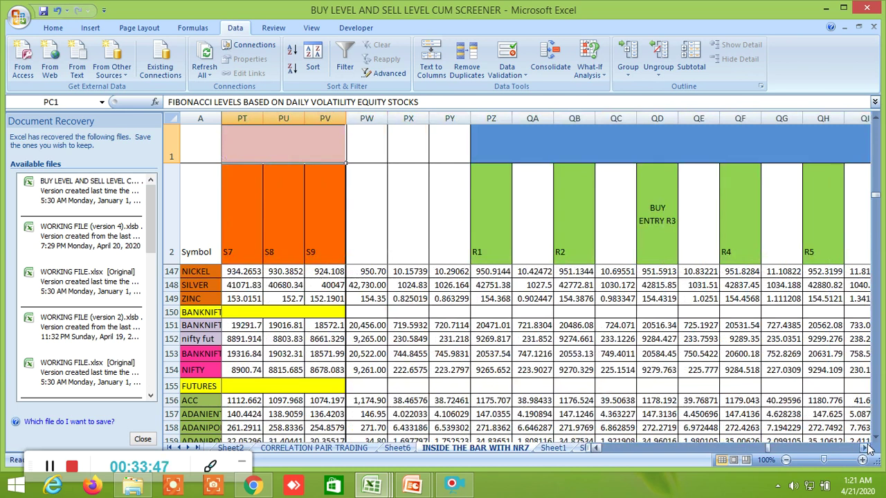
left_click(868, 449)
left_click(868, 449)
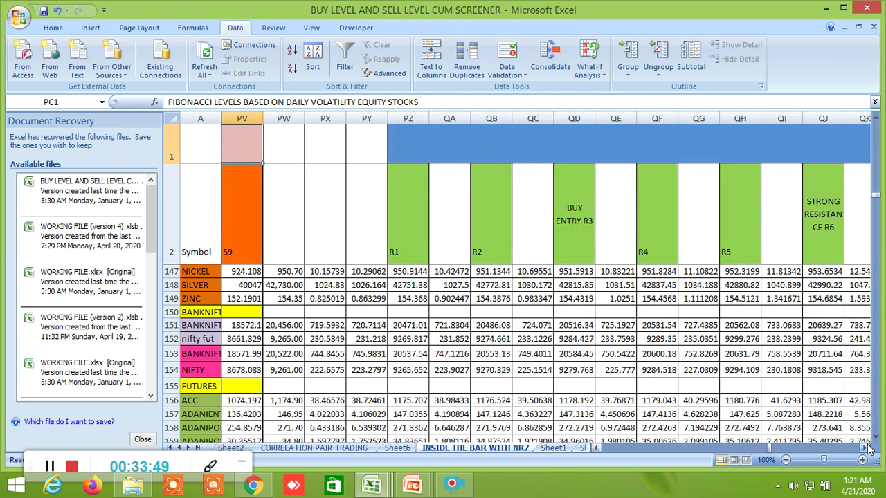
- Examine the GAN angle resistance levels from STRONG RESISTANCE R6 through R11
left_click(868, 449)
left_click(868, 449)
left_click(868, 449)
left_click(869, 449)
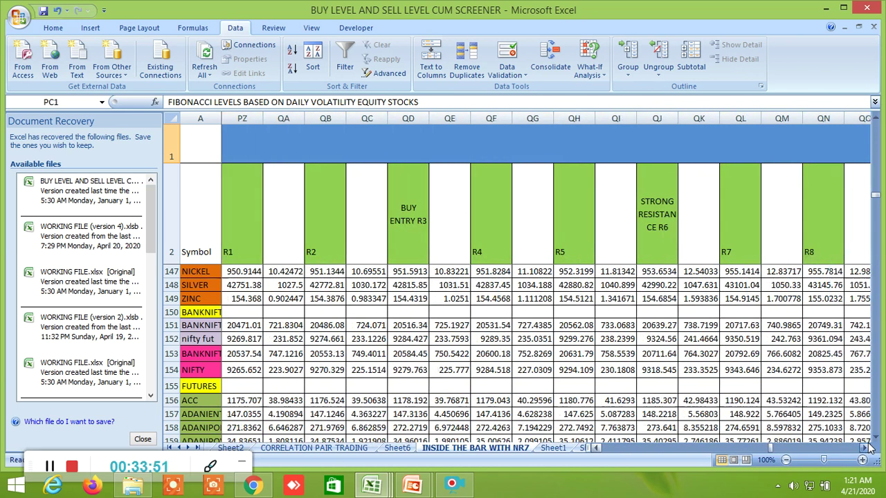
double_click(868, 449)
left_click(868, 449)
double_click(868, 449)
double_click(868, 449)
double_click(869, 449)
left_click(868, 449)
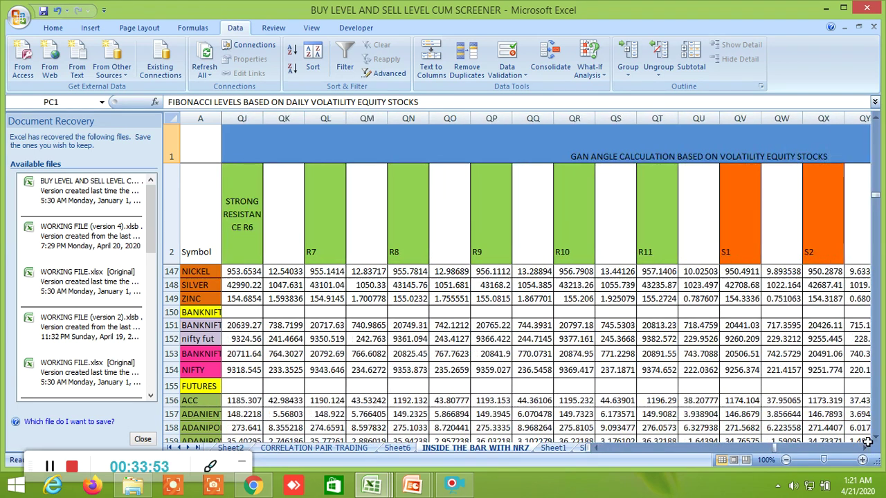
left_click(867, 441)
left_click(868, 449)
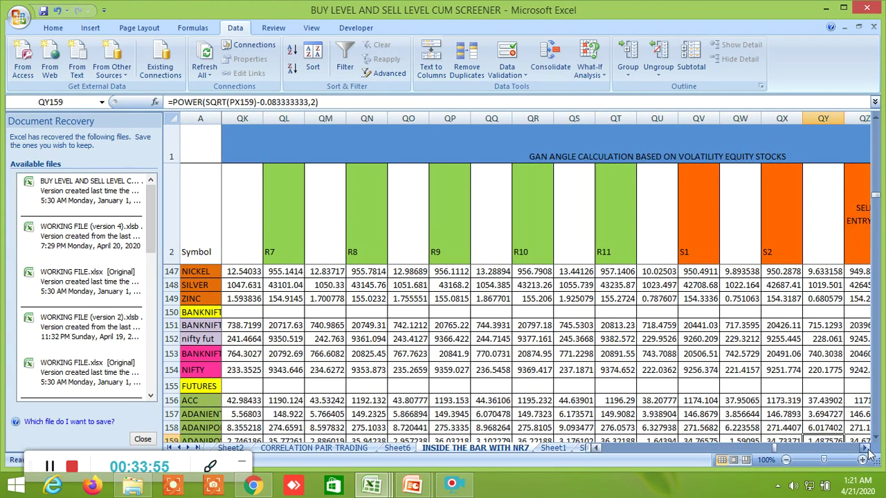
- Examine the GAN angle support levels through S11, including SELL ENTRY S3 and STRONG SUPPORT S6
left_click(868, 449)
double_click(868, 449)
double_click(869, 449)
double_click(868, 449)
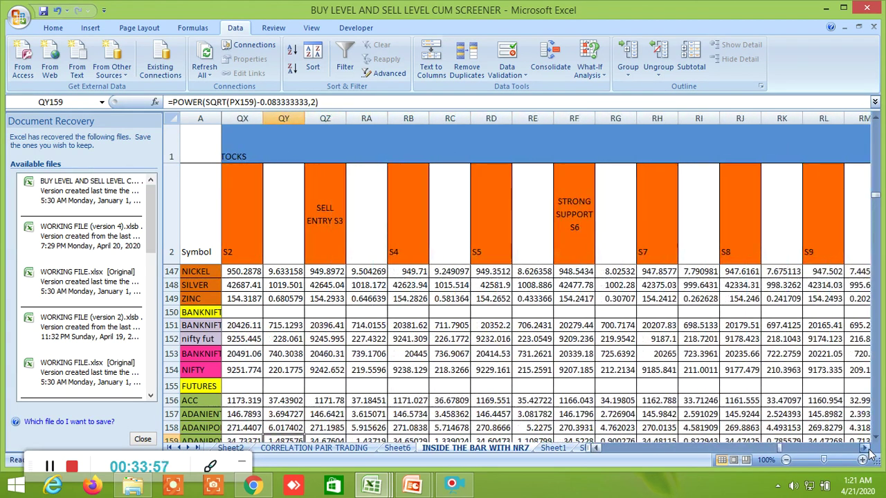
left_click(868, 449)
left_click(868, 449)
left_click(869, 449)
left_click(868, 449)
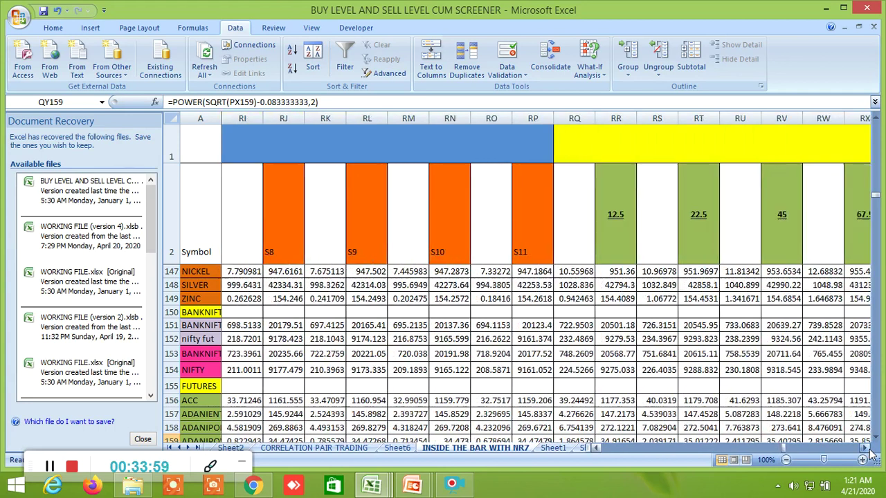
- Review the degree-based level columns from 12.5 onward through the sheet's final target column, T31
left_click(868, 449)
left_click(868, 449)
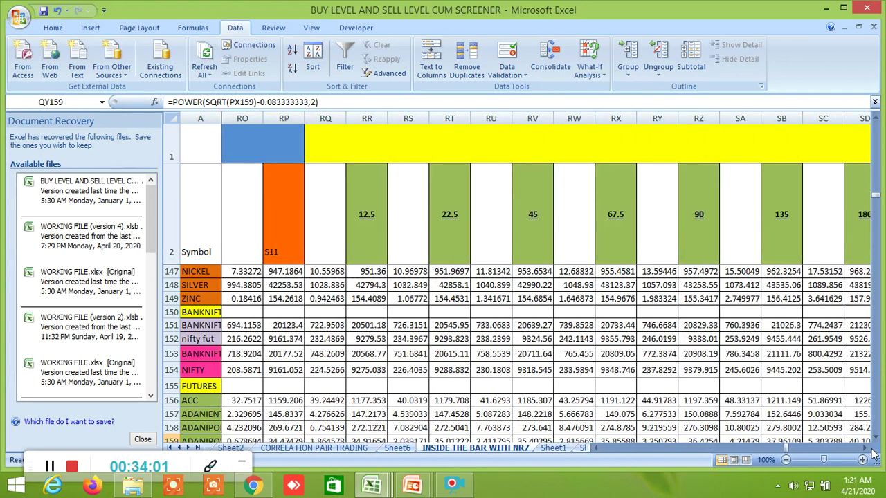
left_click_drag(867, 450, 867, 450)
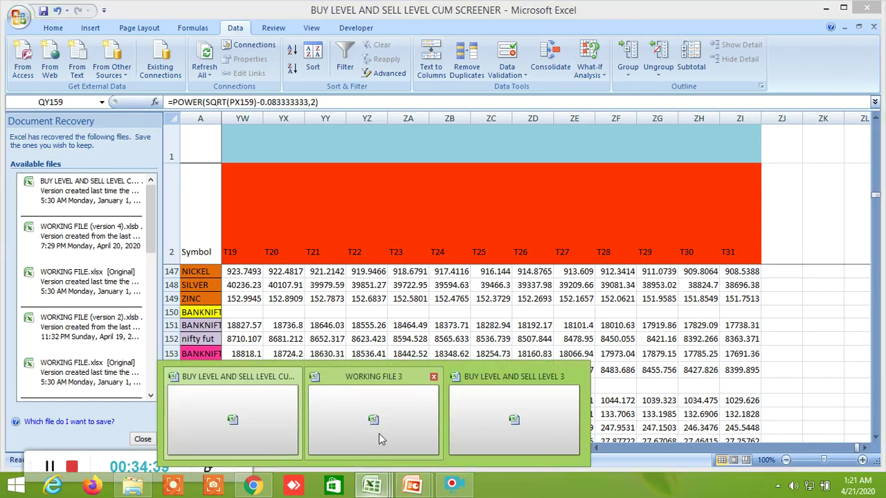
- Switch to the WORKING FILE 3 workbook and bring the index rows of the ATP BUY SELL 1 section into view
left_click(379, 433)
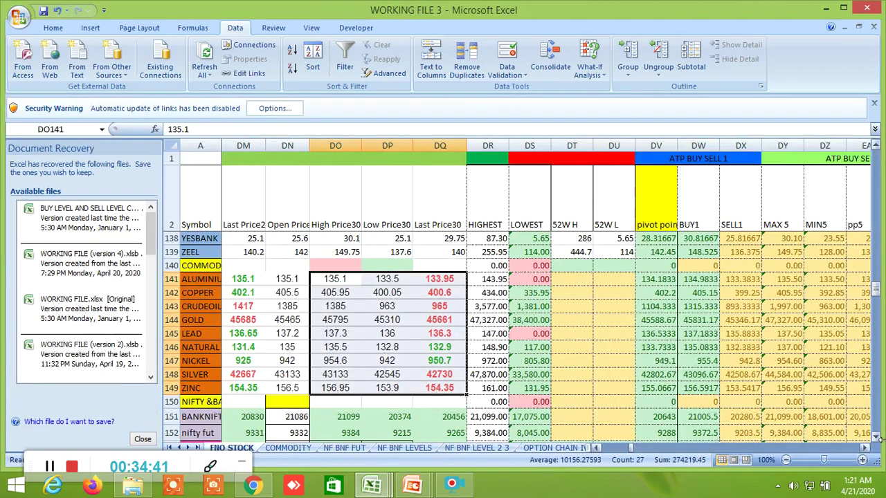
left_click_drag(866, 450, 866, 451)
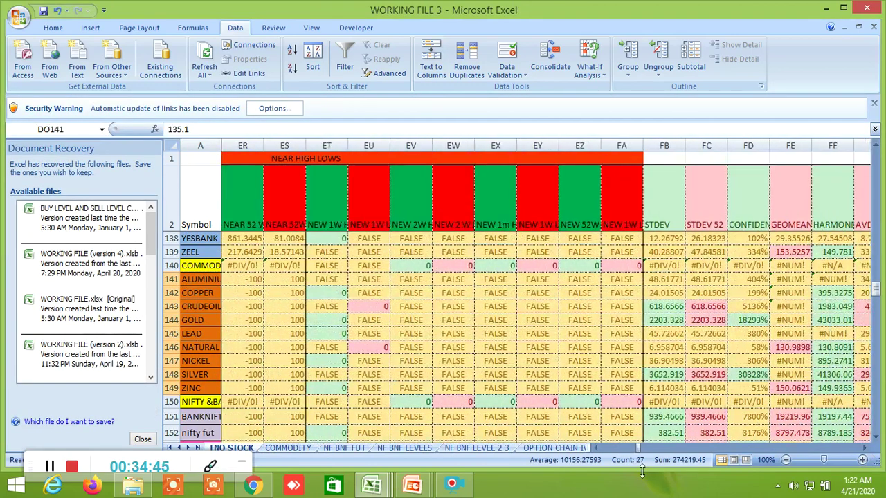
left_click_drag(599, 449, 599, 448)
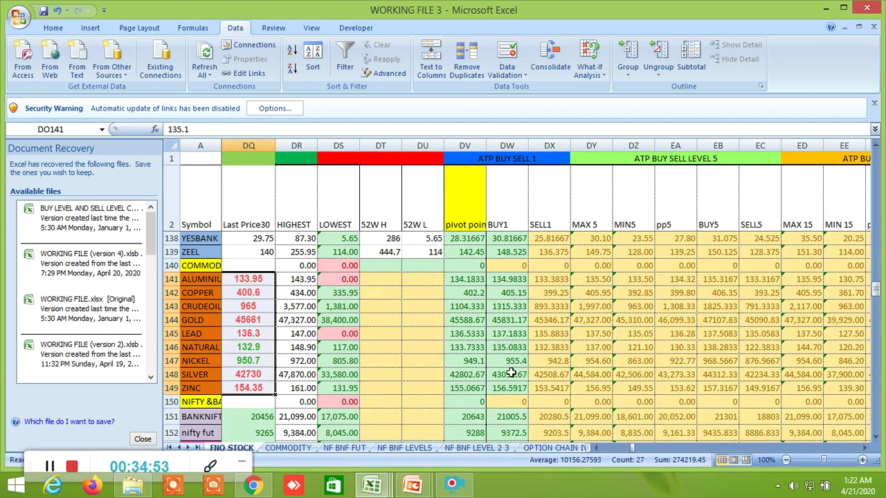
scroll(529, 372, "down", 2)
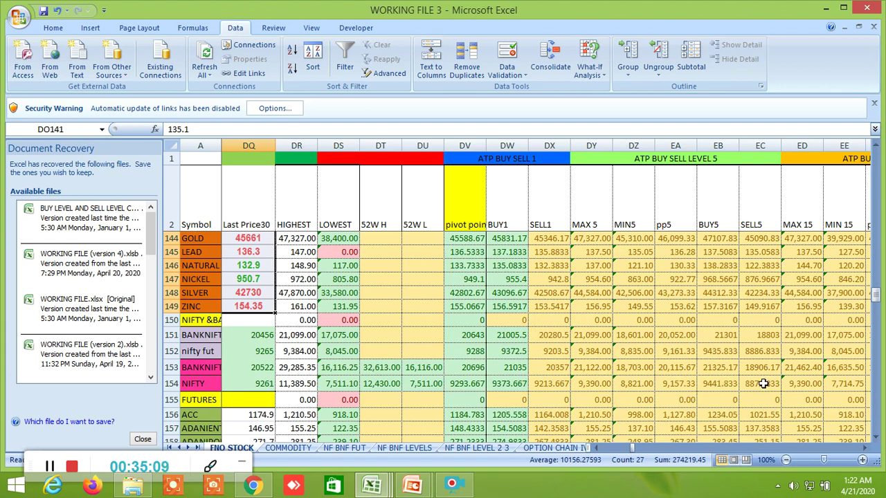
- Compare the ATP buy and sell levels for 5, 15 and 30 days across the commodity and index rows
left_click(864, 449)
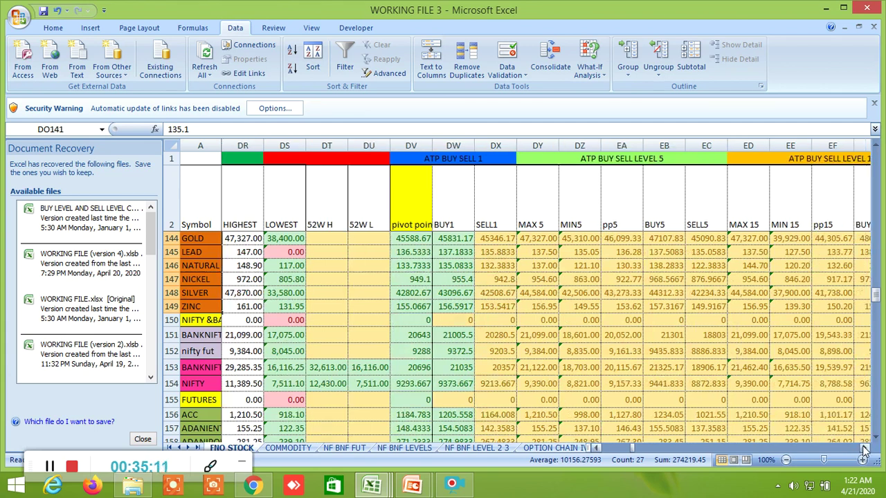
left_click(863, 449)
left_click(864, 449)
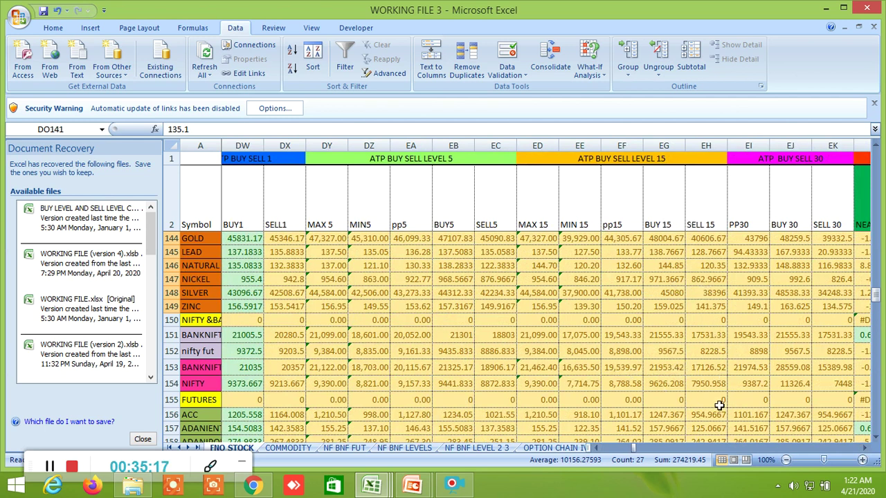
left_click(865, 448)
left_click(865, 449)
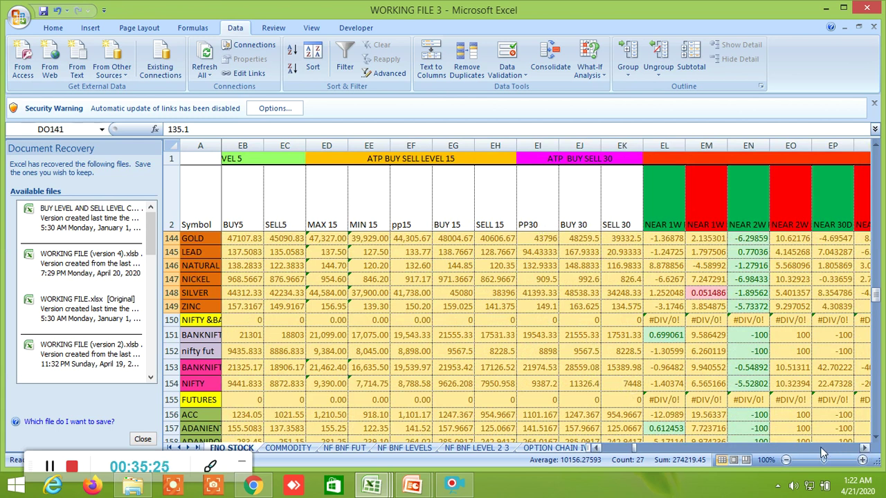
- Examine the NEAR HIGH LOWS columns for near and new highs and lows across the index and stock rows
left_click(868, 448)
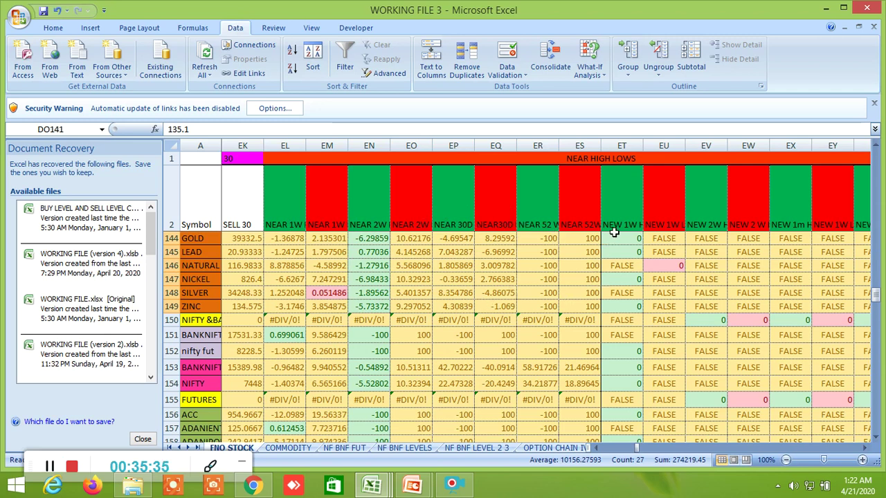
left_click(865, 447)
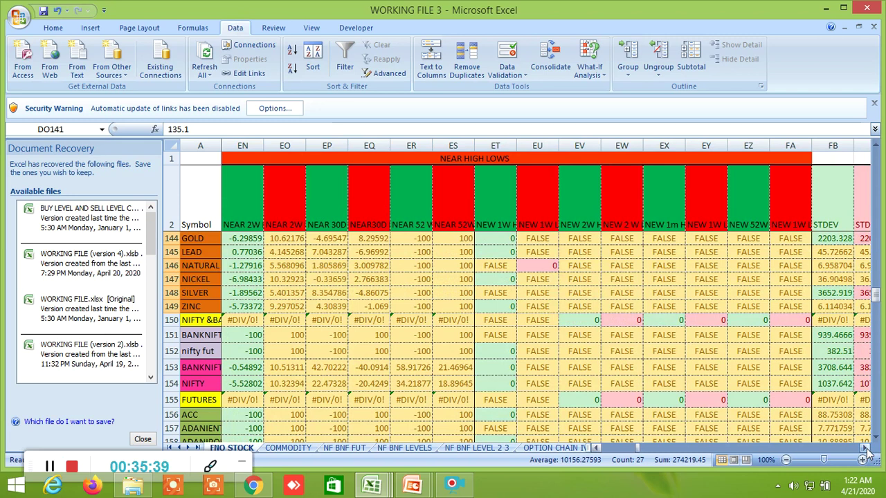
left_click(865, 447)
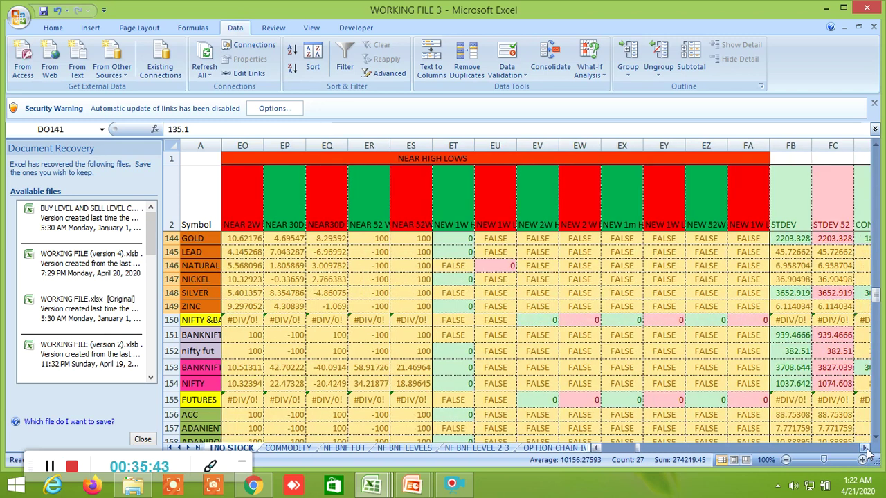
scroll(592, 338, "up", 4)
scroll(591, 339, "up", 12)
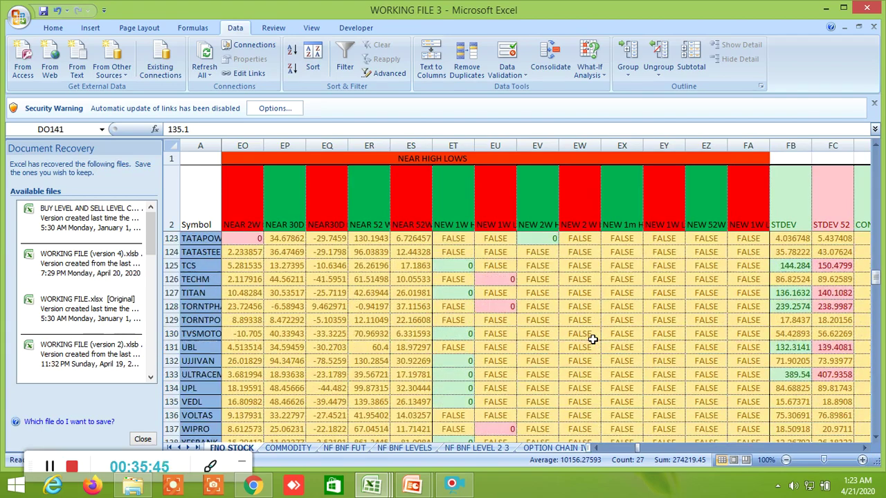
- Check the new weekly high and low columns across the stock rows, returning to the commodity and index rows
scroll(593, 339, "up", 14)
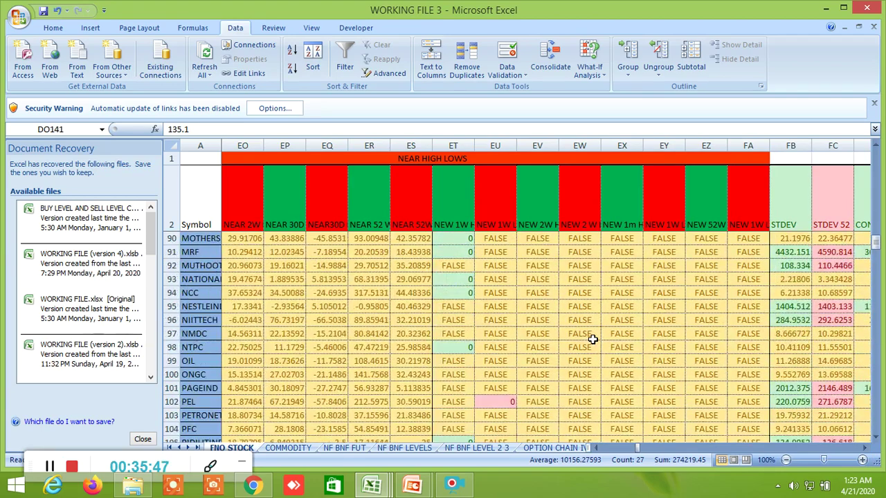
scroll(592, 339, "down", 20)
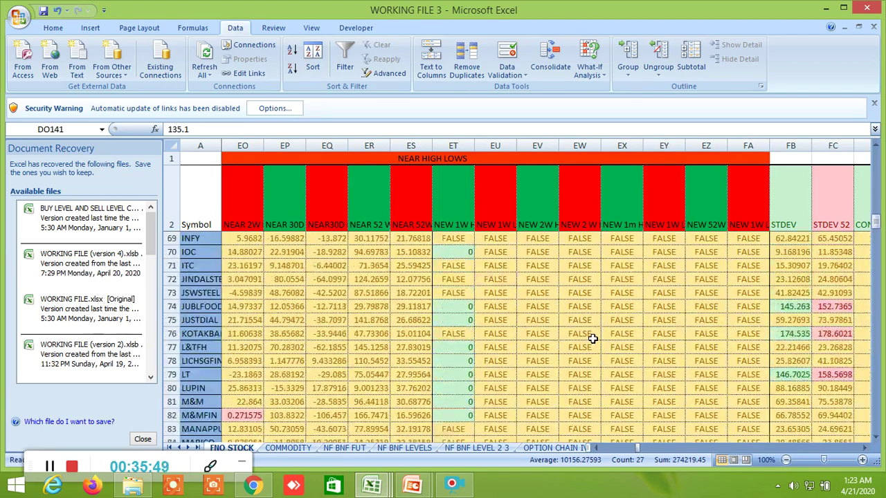
scroll(591, 338, "down", 8)
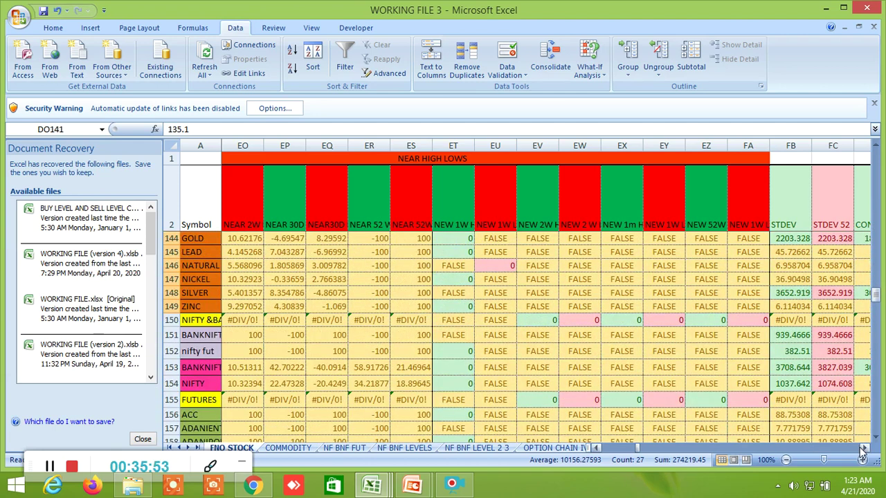
- Review the statistical columns from STDEV through variance for the commodity and index rows
scroll(863, 452, "right", 7)
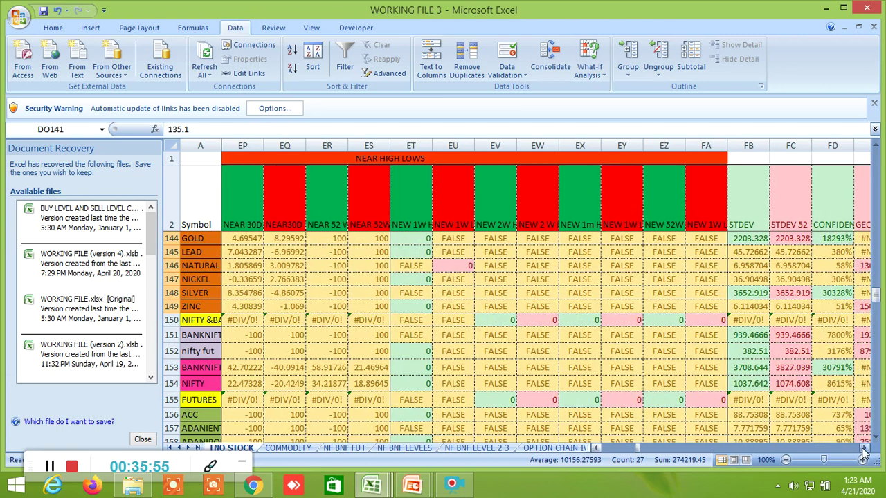
scroll(862, 452, "right", 2)
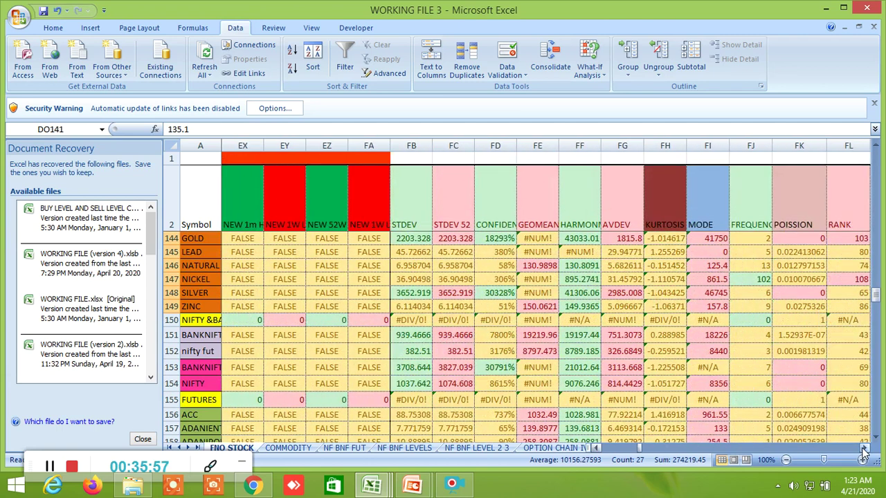
scroll(863, 452, "right", 20)
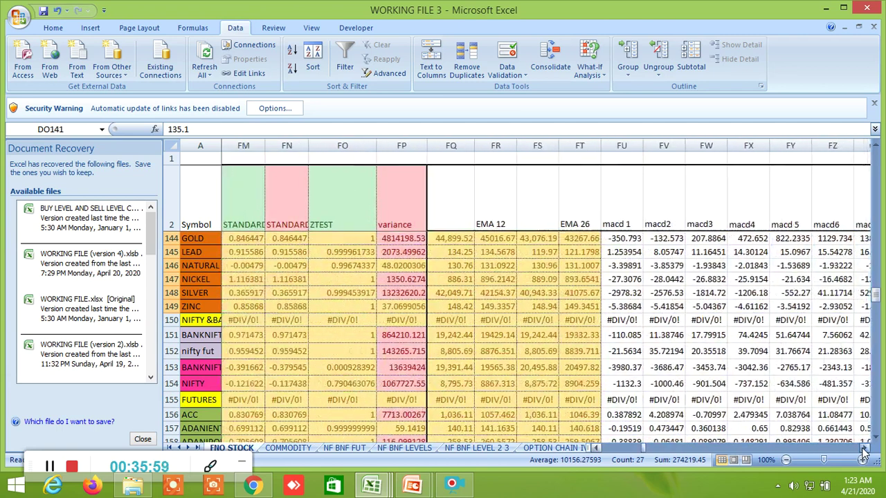
- Review the MACD, EMA 9-26 crossover, gain and loss, and RSI columns, including the MACD crossover and histogram signals
scroll(862, 452, "right", 8)
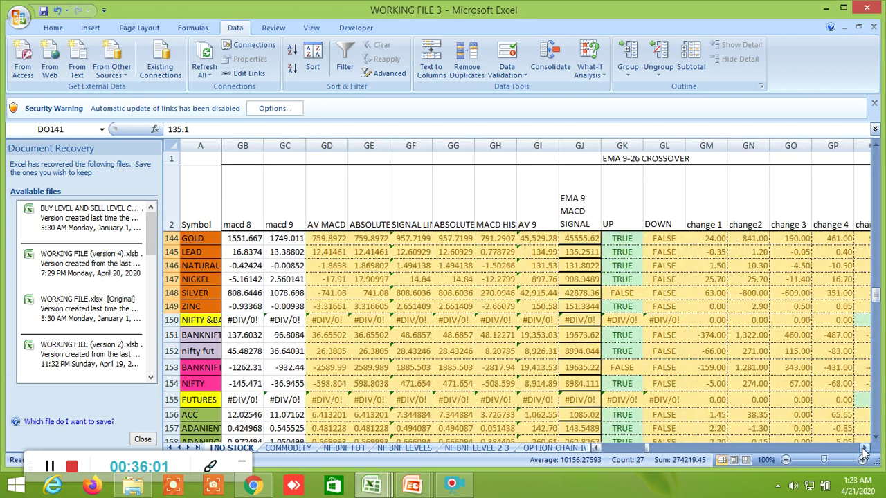
scroll(863, 451, "right", 10)
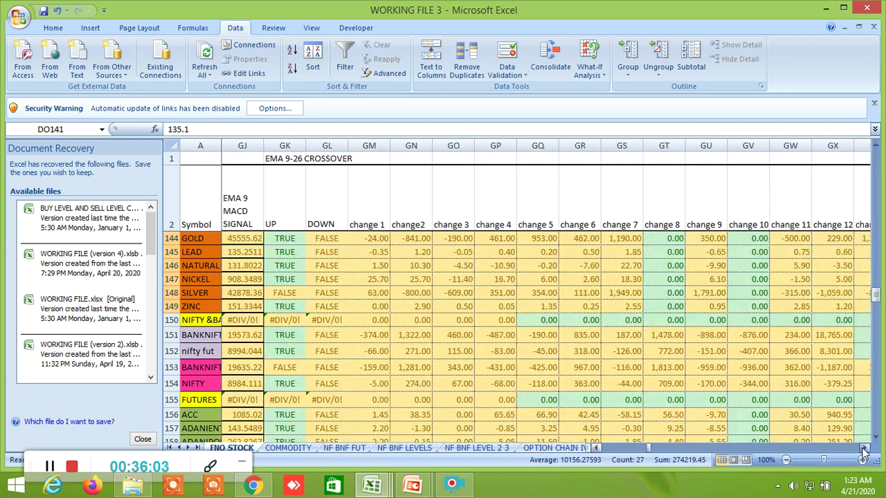
scroll(863, 452, "right", 20)
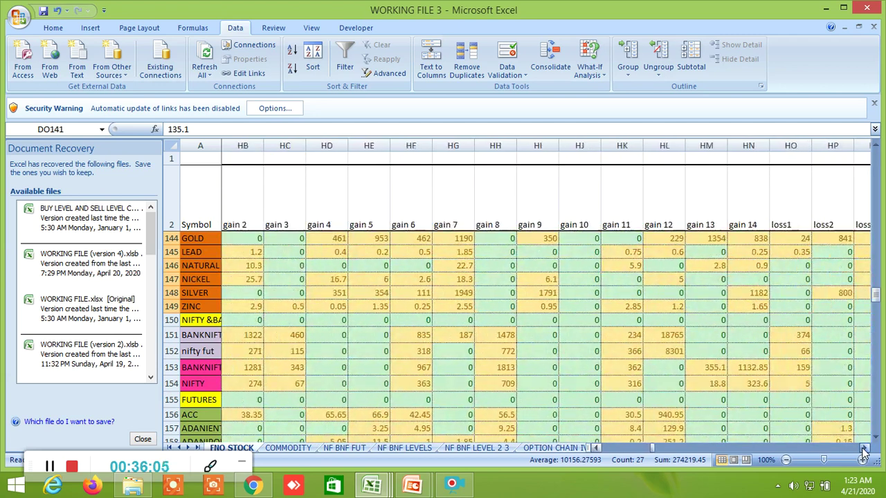
scroll(863, 452, "right", 16)
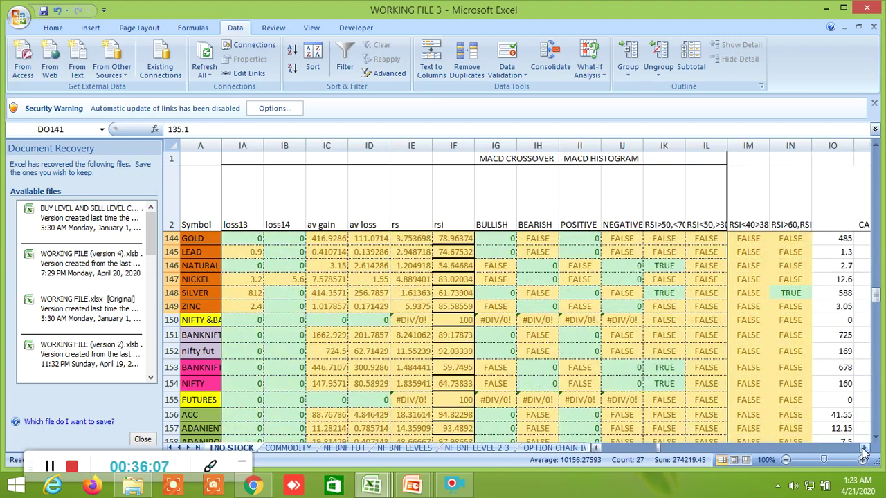
scroll(862, 451, "right", 1)
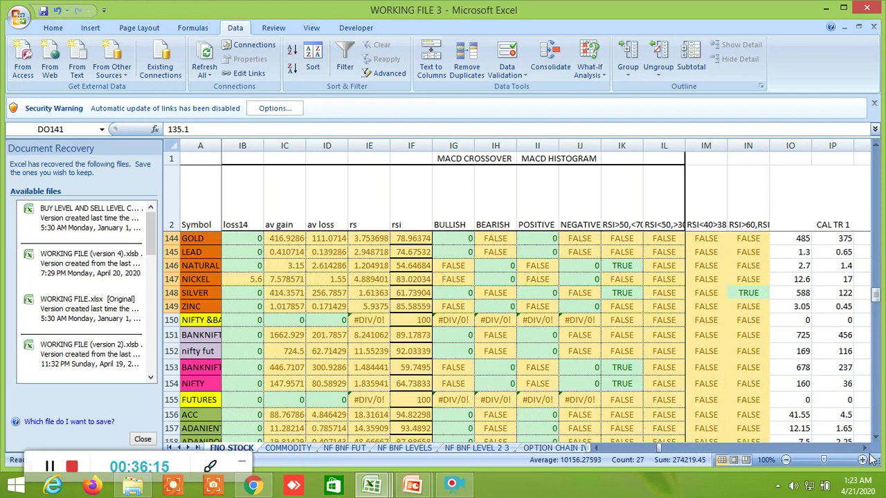
- Review the true range and ATR(14) columns through the stochastic, Bollinger Band and Super Trend 14,3 sections
scroll(862, 452, "right", 20)
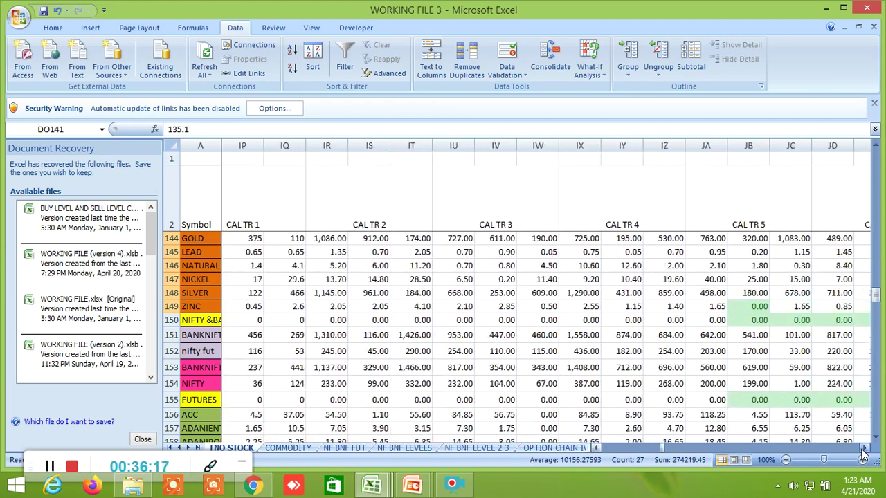
scroll(863, 452, "right", 20)
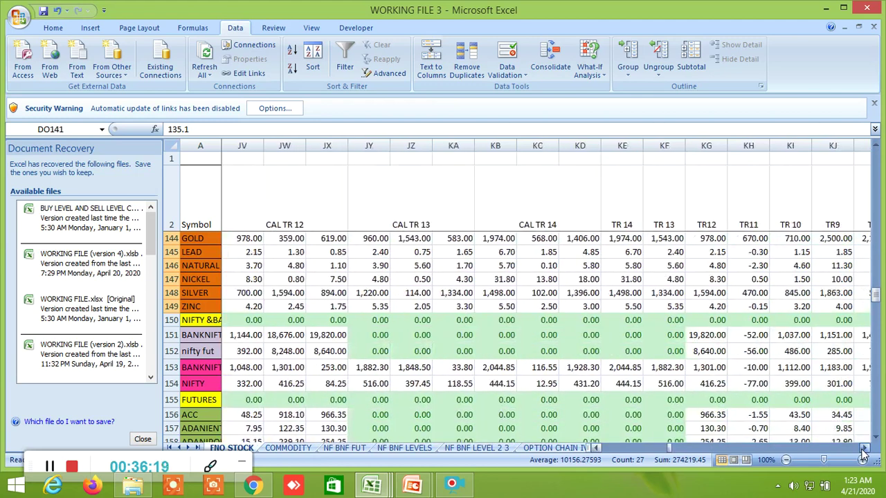
scroll(863, 452, "right", 13)
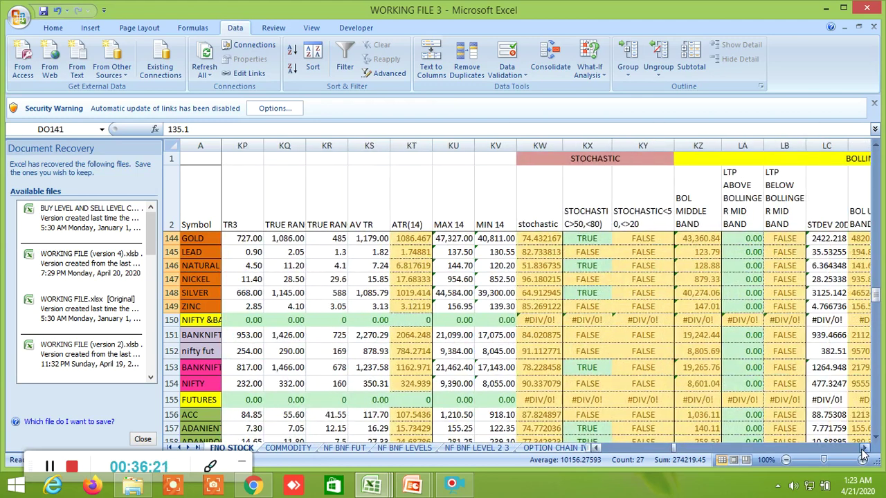
scroll(863, 452, "right", 10)
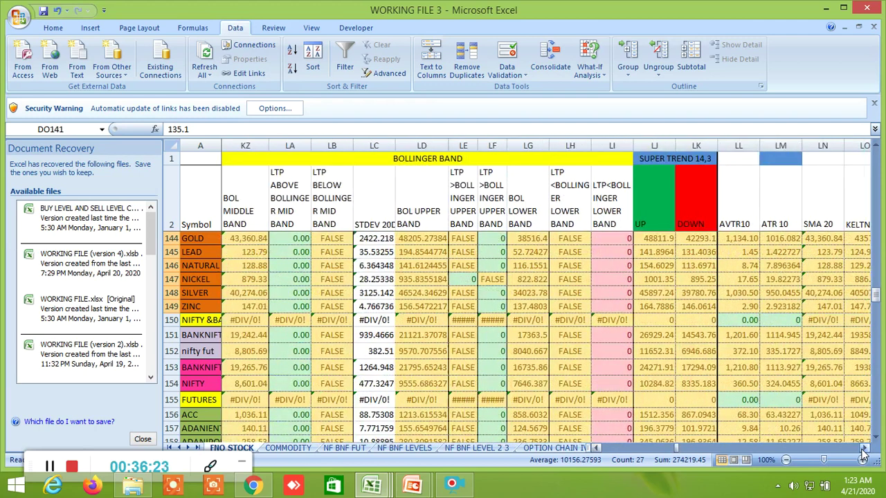
- Review the Keltner channel, price channel, linear regression, Ichimoku Cloud and TREND columns
scroll(862, 451, "right", 17)
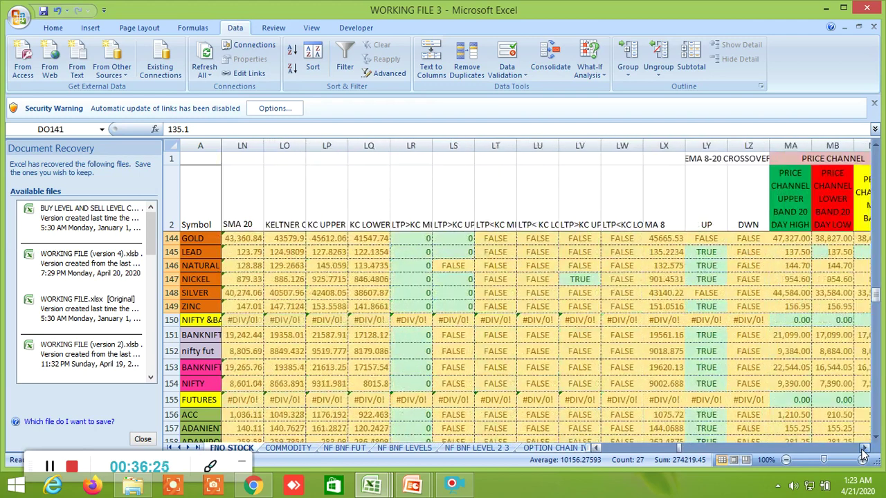
scroll(863, 452, "right", 16)
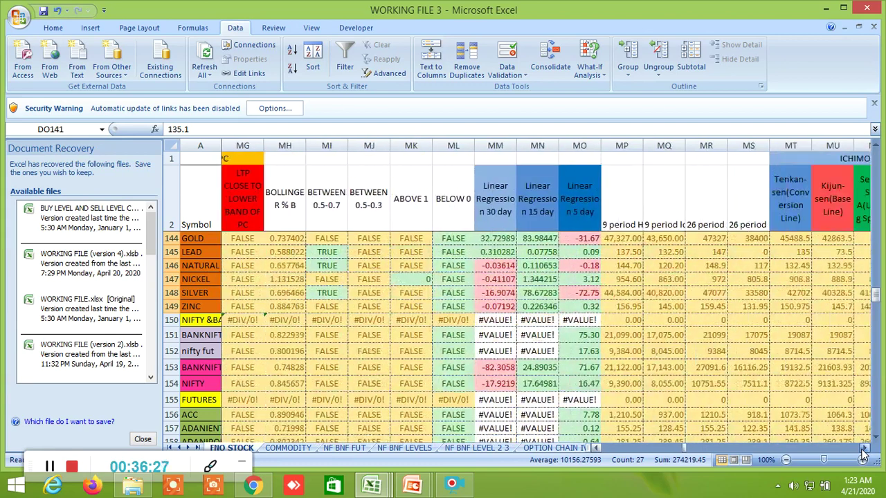
scroll(863, 451, "right", 9)
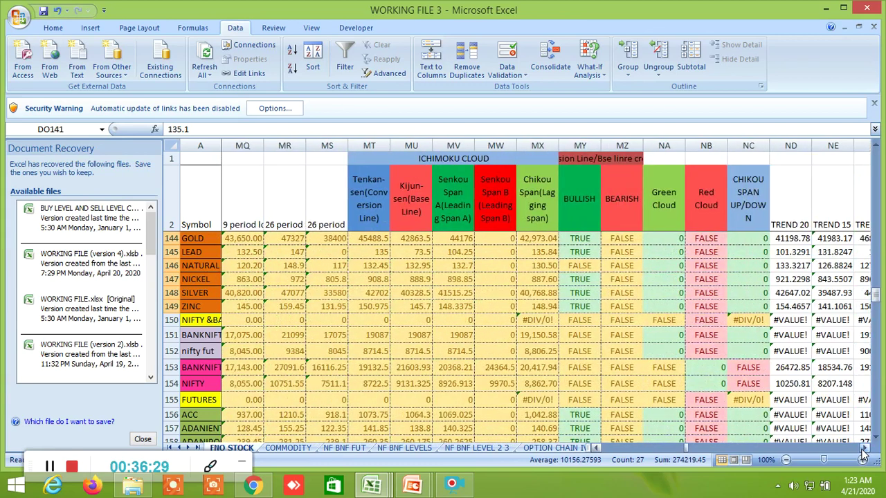
scroll(863, 451, "right", 20)
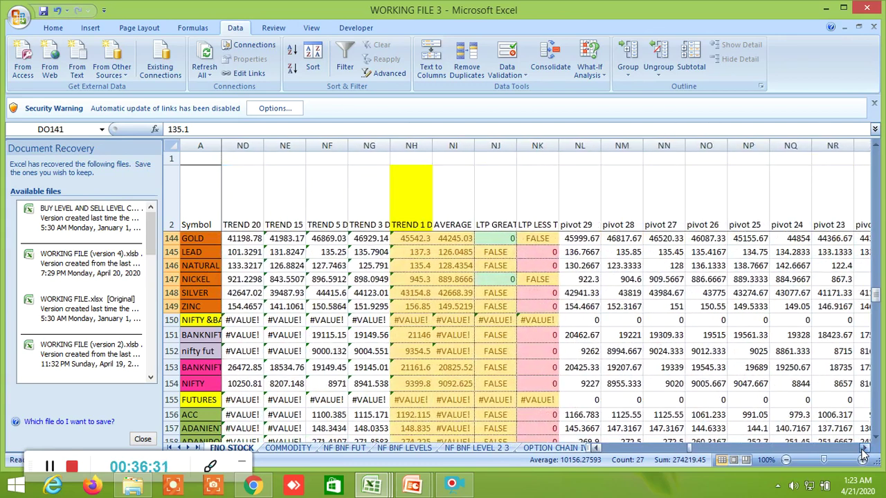
- Review the columns from the triangular moving averages and TMA 10/20 cross through the Commodity Channel Index and weighted close
scroll(863, 452, "right", 16)
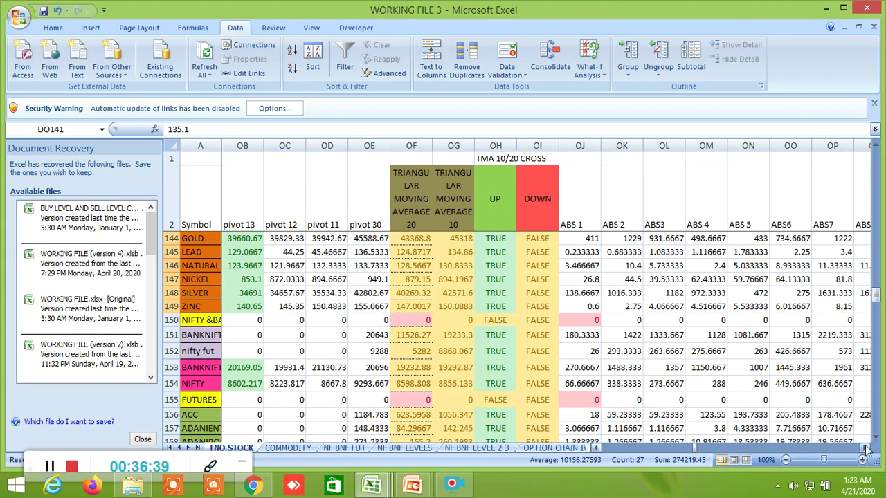
scroll(866, 449, "right", 15)
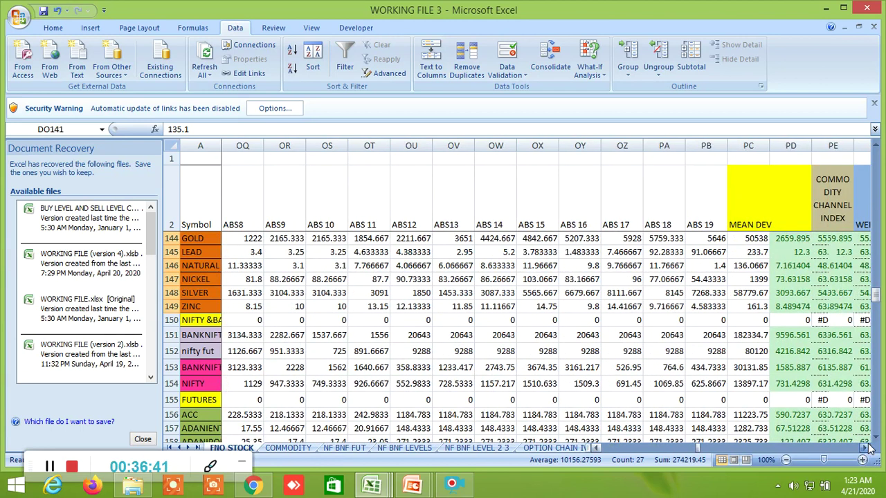
scroll(869, 449, "right", 3)
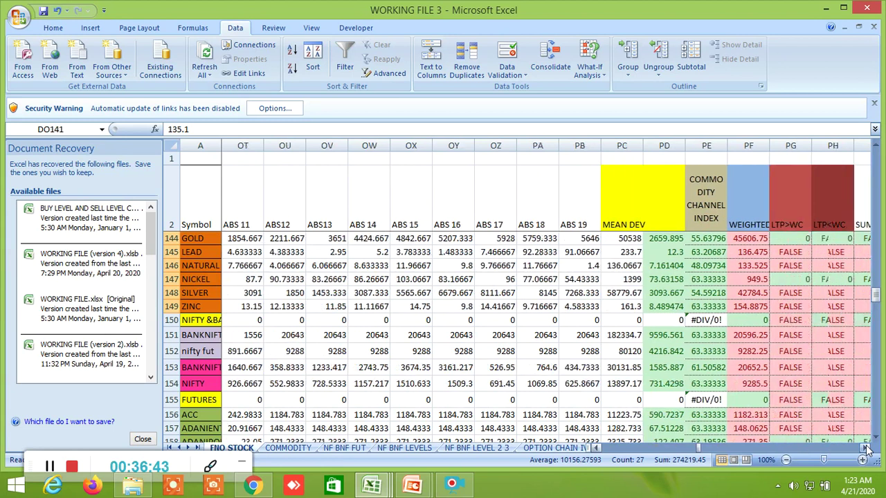
scroll(868, 449, "right", 2)
scroll(868, 449, "right", 2)
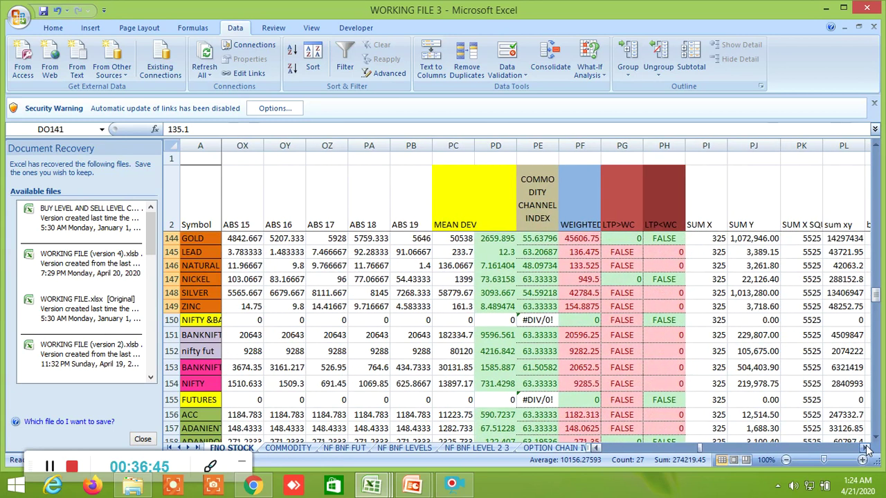
scroll(867, 449, "right", 2)
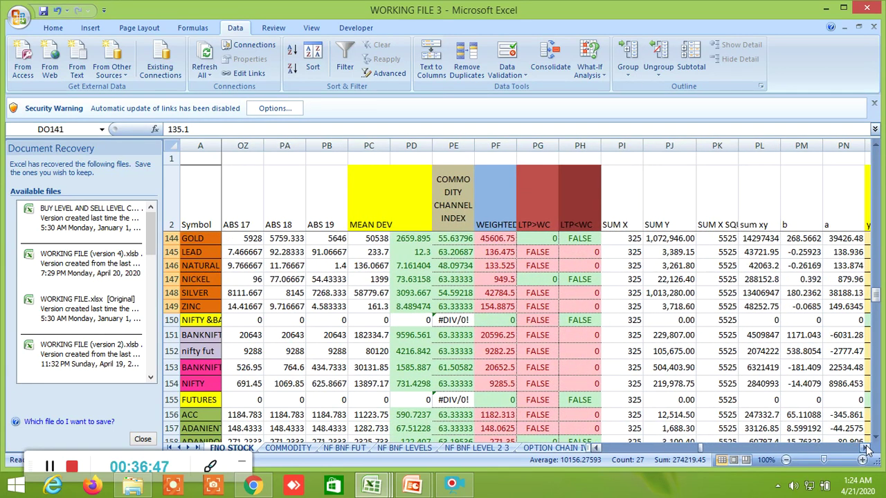
- Examine the regression calculation columns and the LTP comparisons with LSMA and LRF
scroll(867, 449, "right", 10)
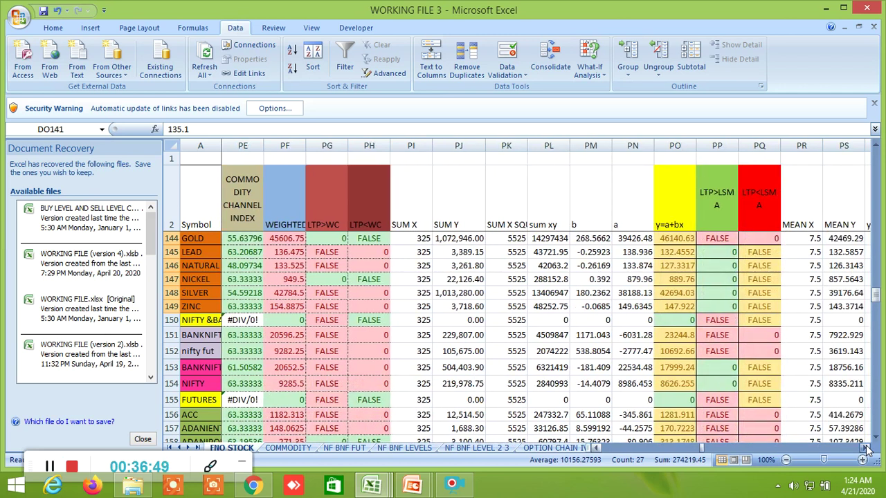
scroll(868, 449, "right", 1)
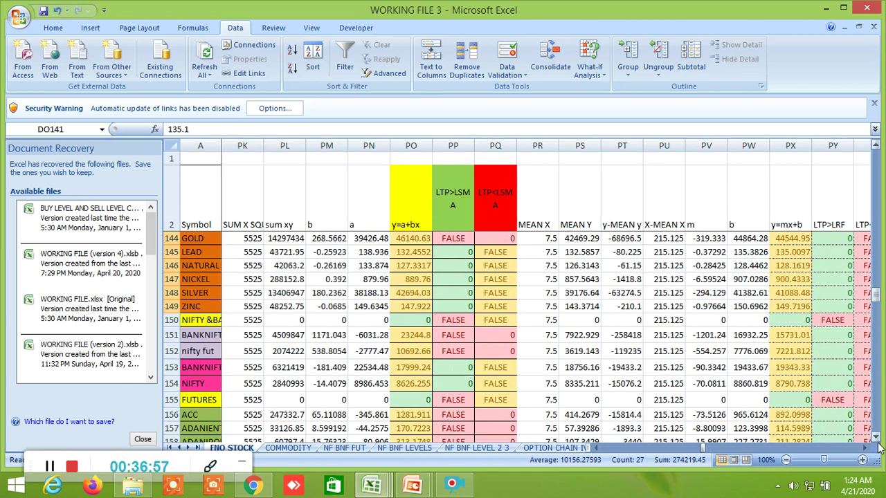
scroll(868, 449, "right", 7)
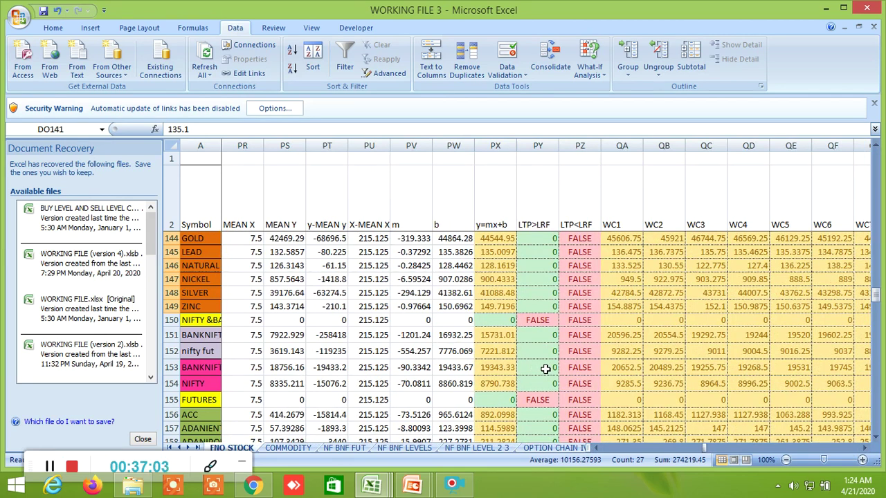
- Review the WC1 to WC14 columns, the 14-period weighted close signals, and the stop long and stop short levels
left_click(864, 450)
left_click(865, 450)
left_click(865, 450)
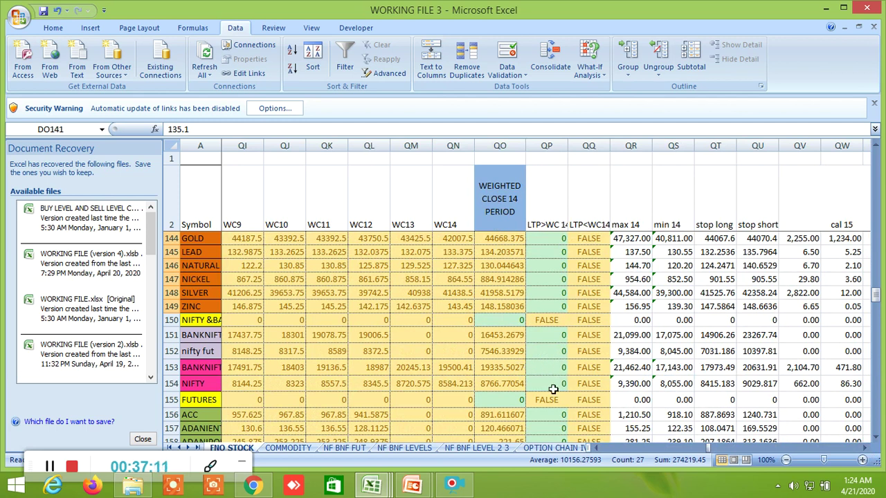
left_click(865, 450)
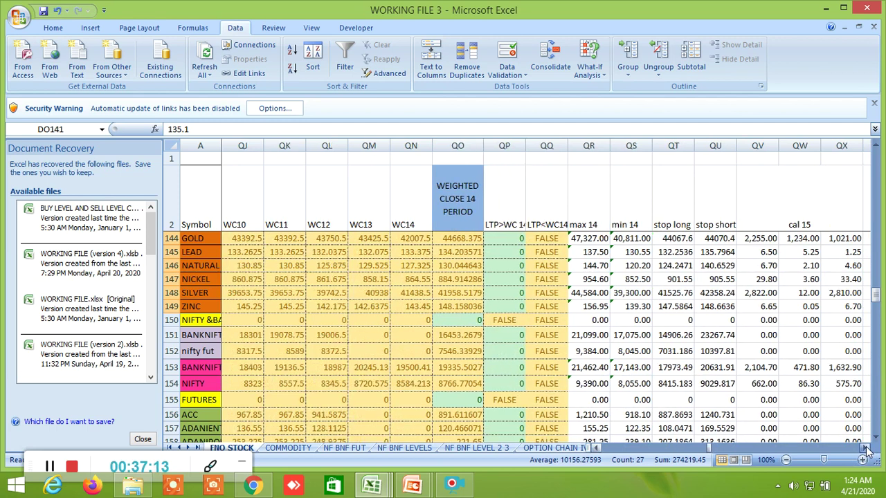
- Go through the cal and tr columns up to 22, ending at ATR 22 and the Chandelier Exit long and short levels
left_click(865, 450)
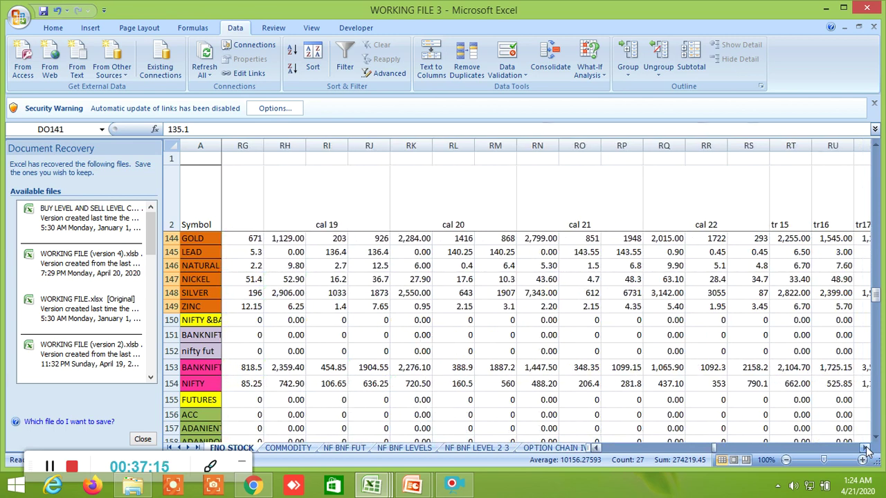
left_click(865, 449)
left_click(865, 450)
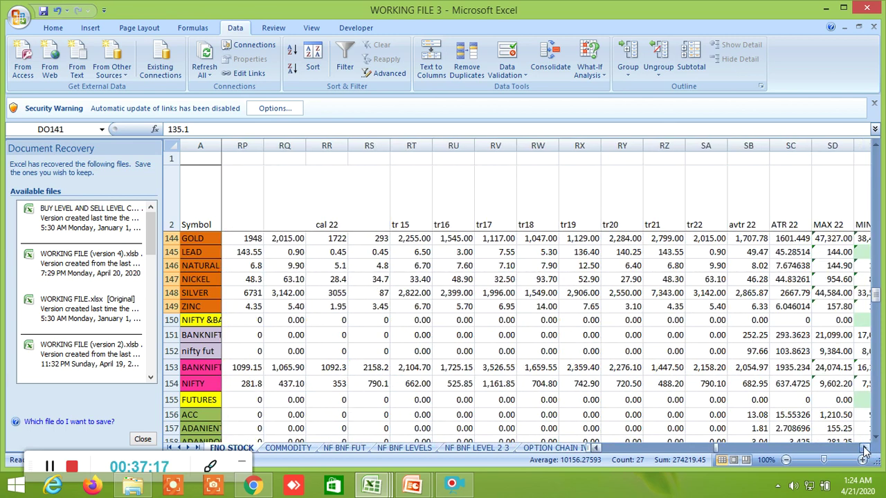
left_click(866, 449)
left_click(865, 450)
left_click(866, 450)
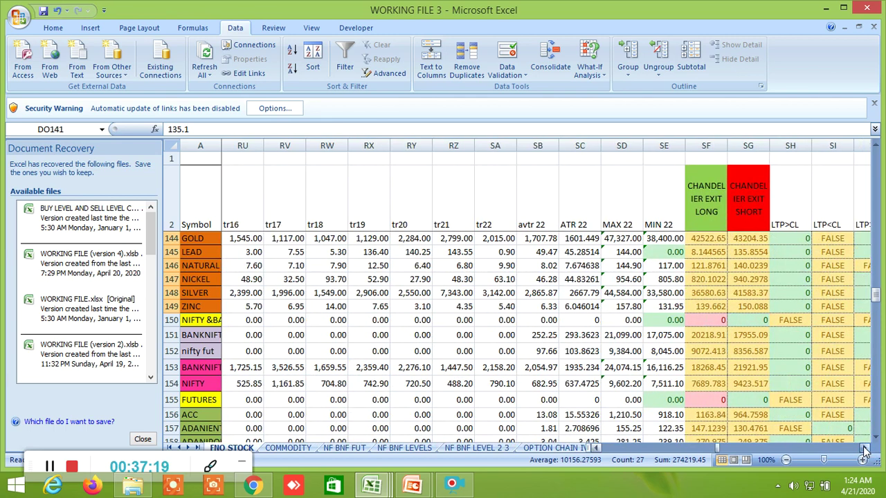
- Examine the Chandelier Exit signals, Chande Momentum Oscillator and moving average channel columns with their LTP comparisons
left_click(865, 449)
left_click(866, 450)
left_click(866, 450)
left_click(865, 450)
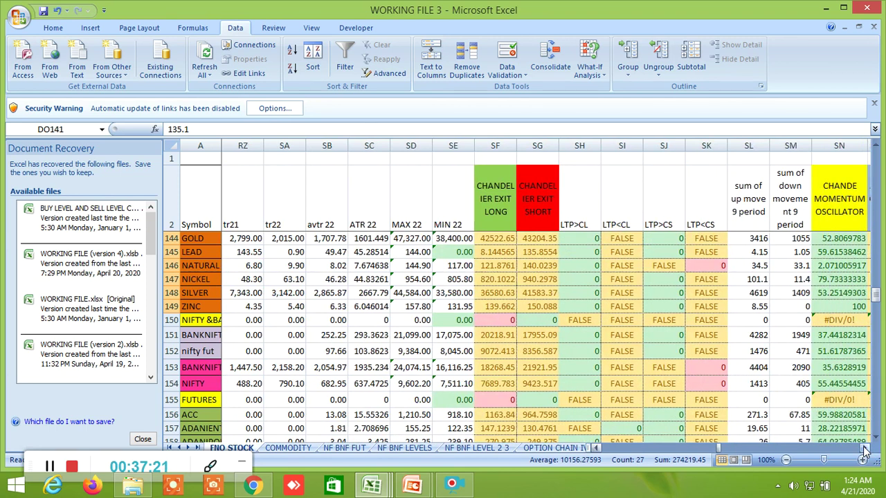
left_click(865, 449)
left_click(865, 449)
left_click(866, 450)
left_click(866, 449)
left_click(864, 448)
left_click(865, 449)
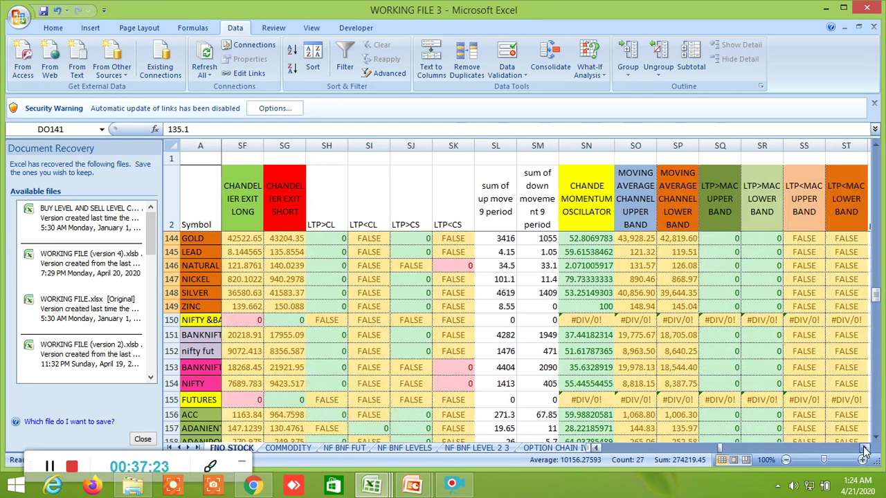
left_click(865, 448)
left_click(865, 448)
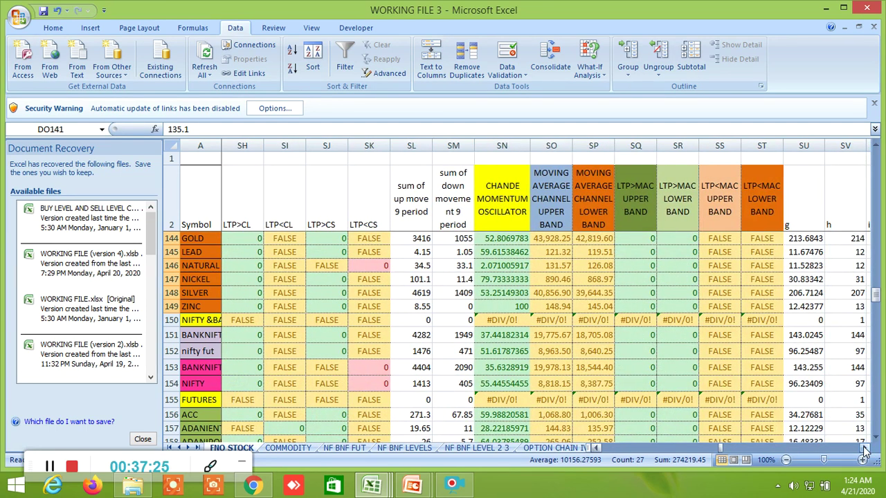
- Go through the moving average channel signals and the lettered calculation columns from g, h and i to d8
left_click(865, 448)
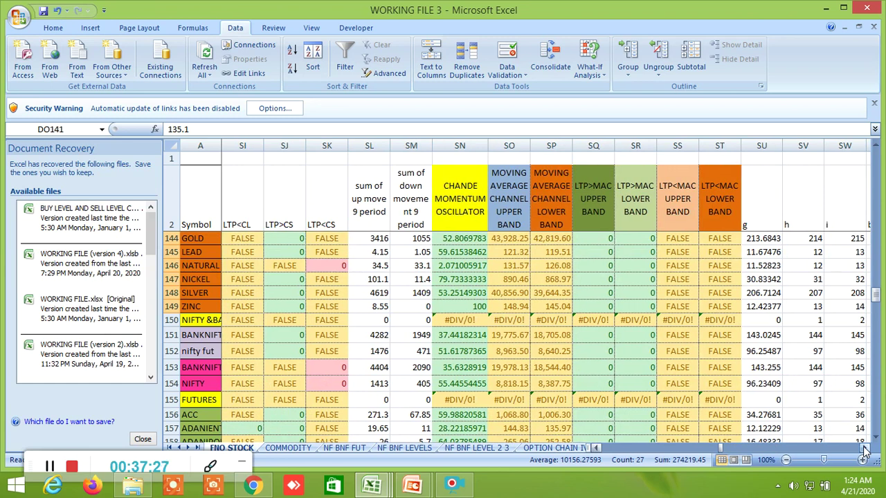
left_click(865, 449)
left_click(865, 448)
left_click(864, 448)
left_click(865, 448)
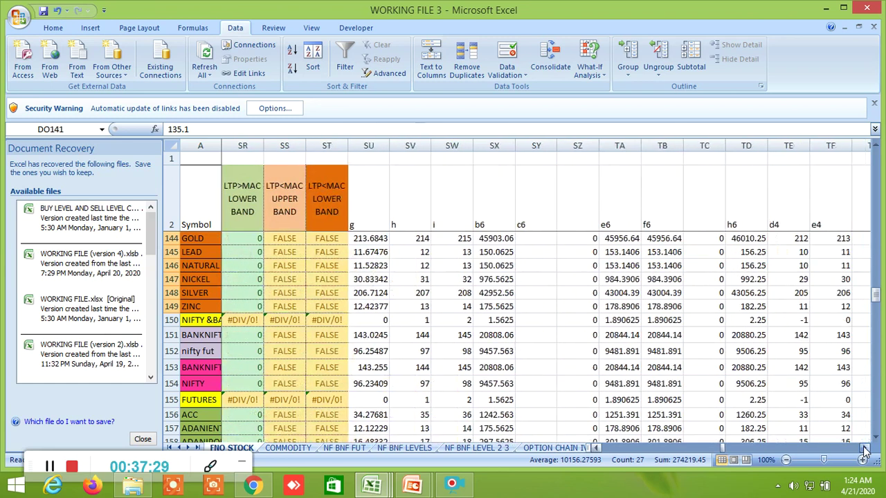
left_click(864, 448)
left_click(865, 448)
left_click(865, 449)
left_click(864, 448)
left_click(865, 448)
left_click(865, 448)
left_click(864, 448)
left_click(865, 448)
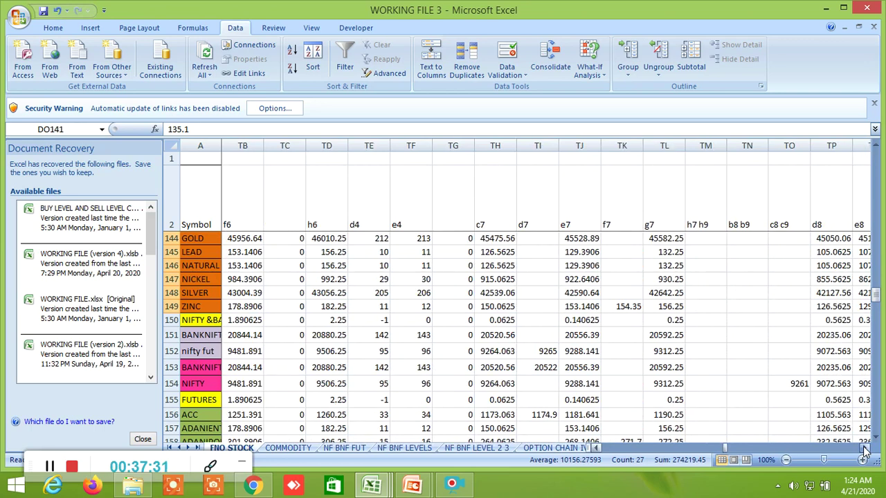
- Review the NEW BUY SELL LEVEL 1 columns and the remaining levels through target T11, returning to the open, high, low and last price columns
left_click(865, 448)
left_click(864, 449)
left_click(865, 449)
left_click(865, 449)
left_click_drag(864, 449, 864, 448)
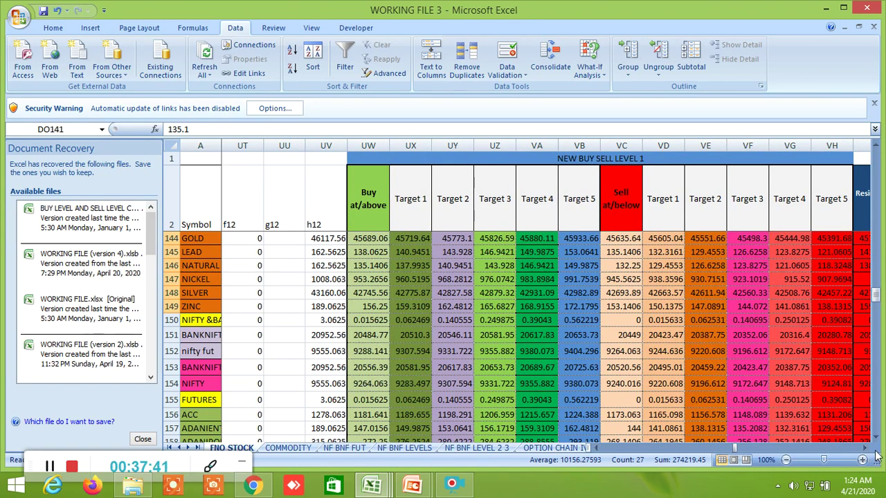
left_click_drag(865, 449, 865, 448)
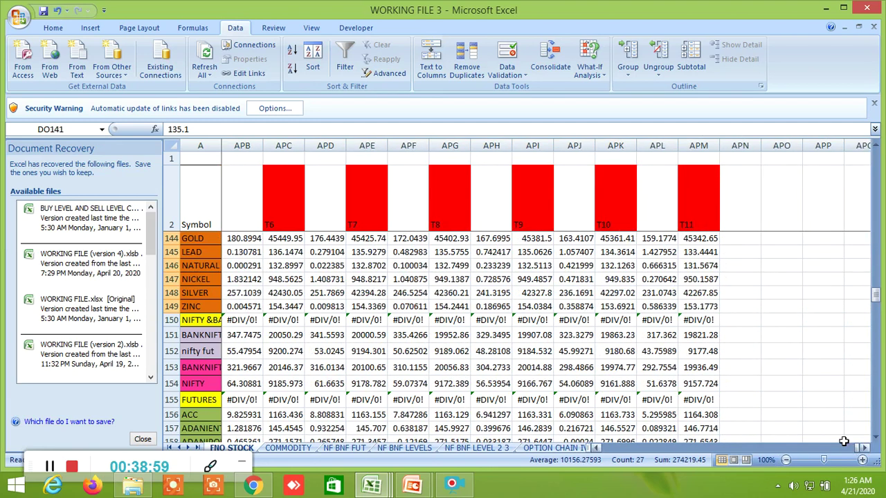
left_click_drag(857, 449, 606, 447)
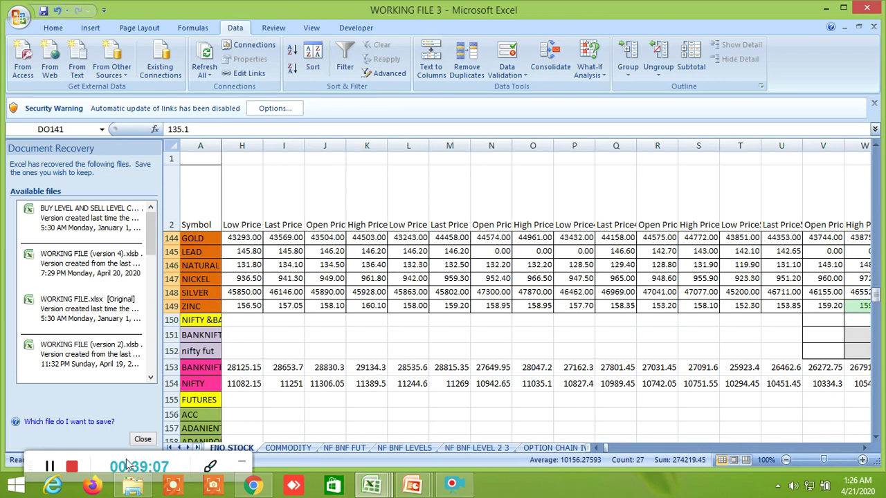